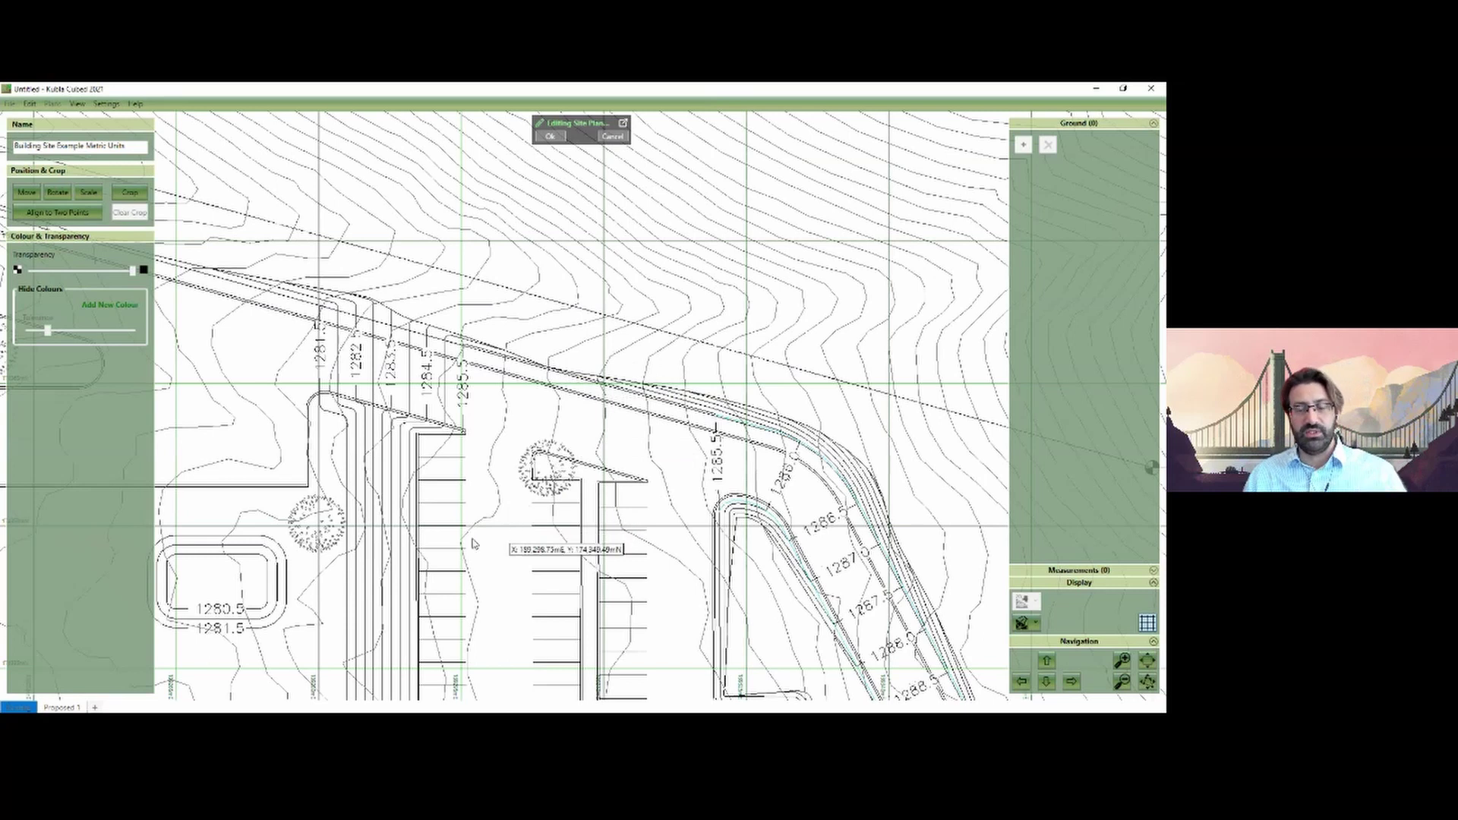
Step: Examine the overall layout of the imported building site plan, including its contours, parking area, access road and scale bar
scroll(523, 463, up, 2)
scroll(523, 439, down, 5)
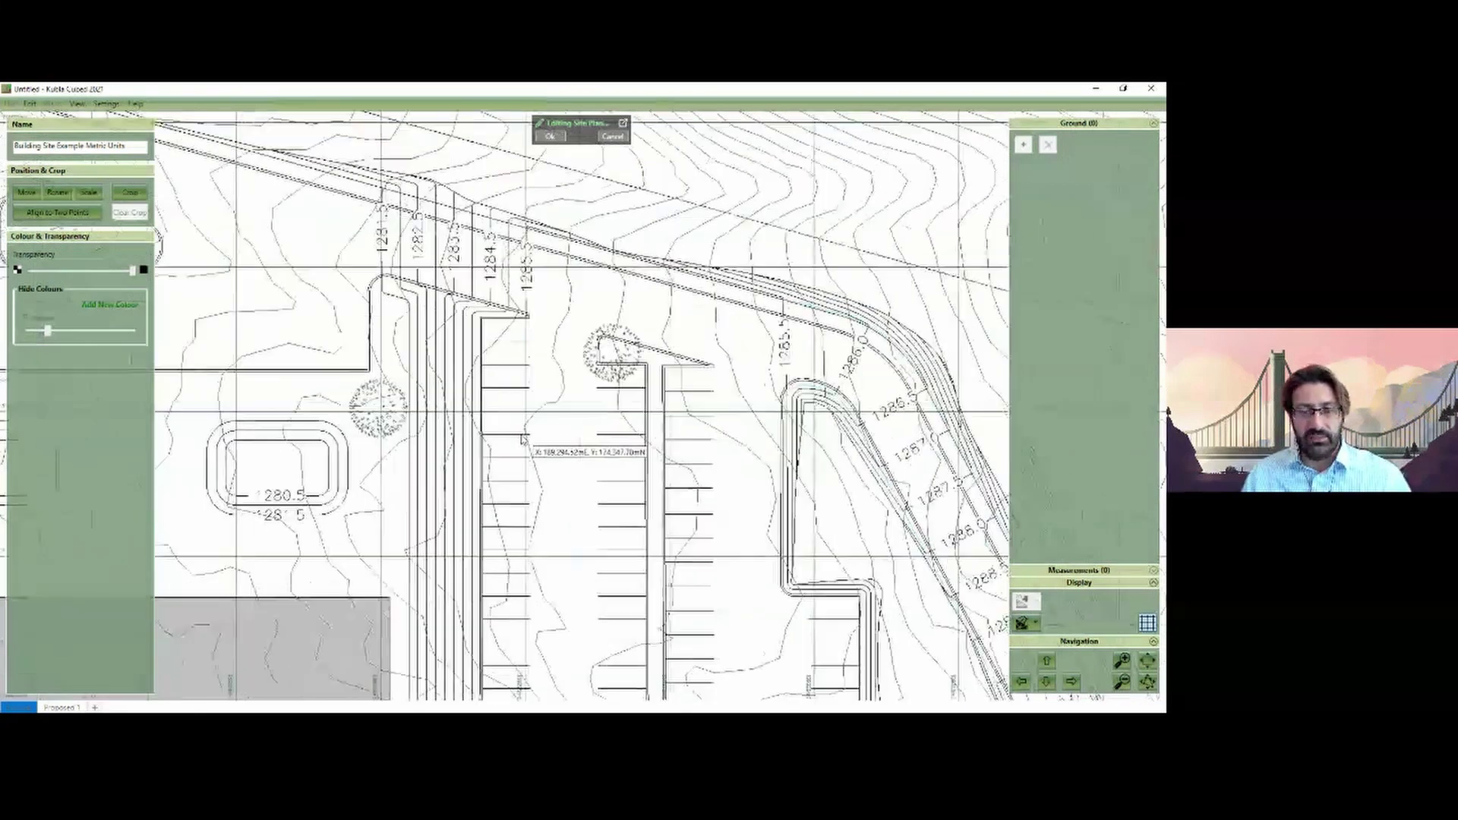
drag(689, 448, 696, 450)
middle_drag(706, 480, 709, 341)
scroll(709, 342, down, 1)
scroll(710, 343, down, 2)
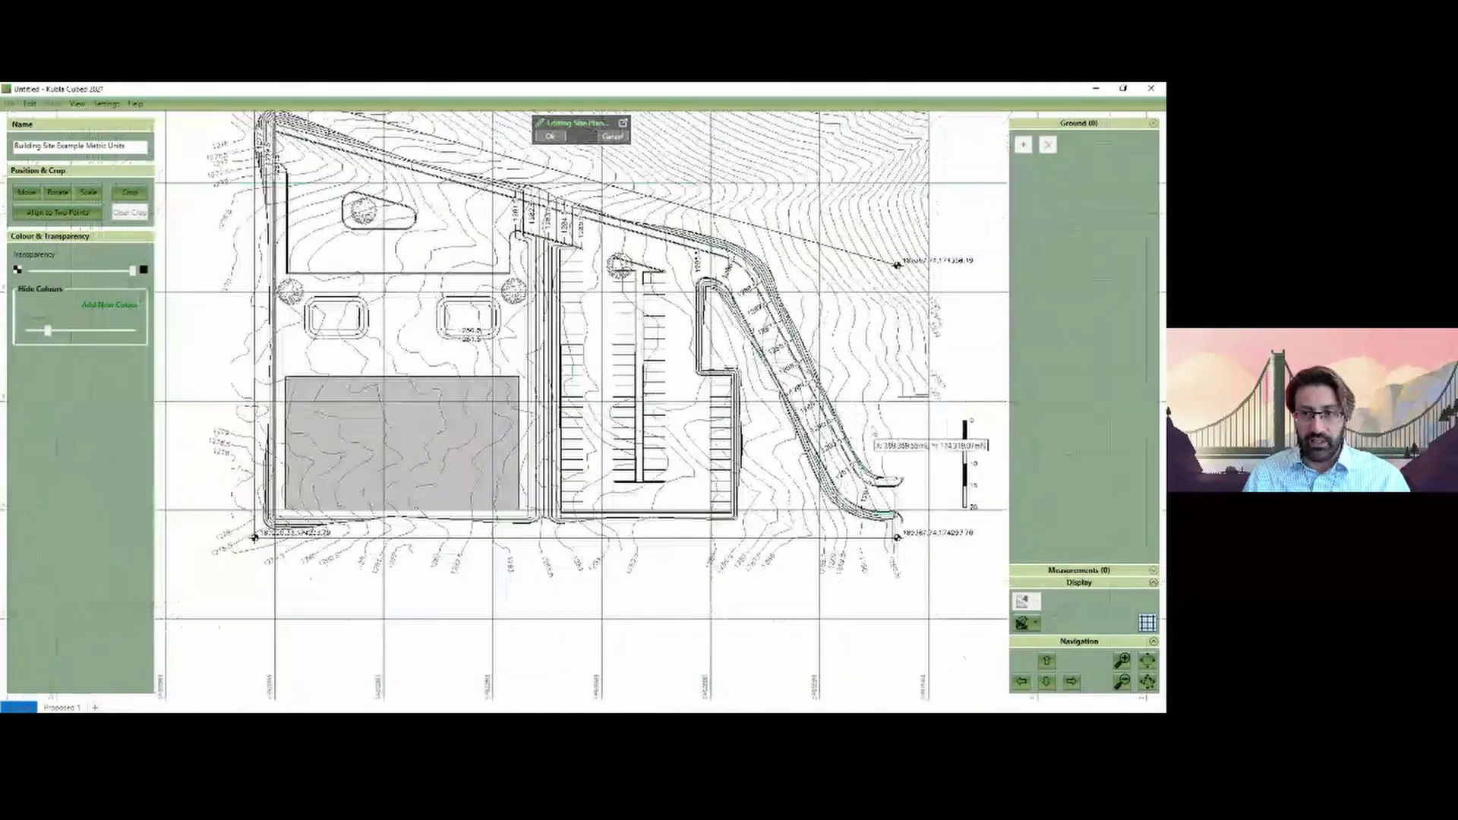
drag(965, 510, 966, 419)
middle_drag(598, 215, 587, 253)
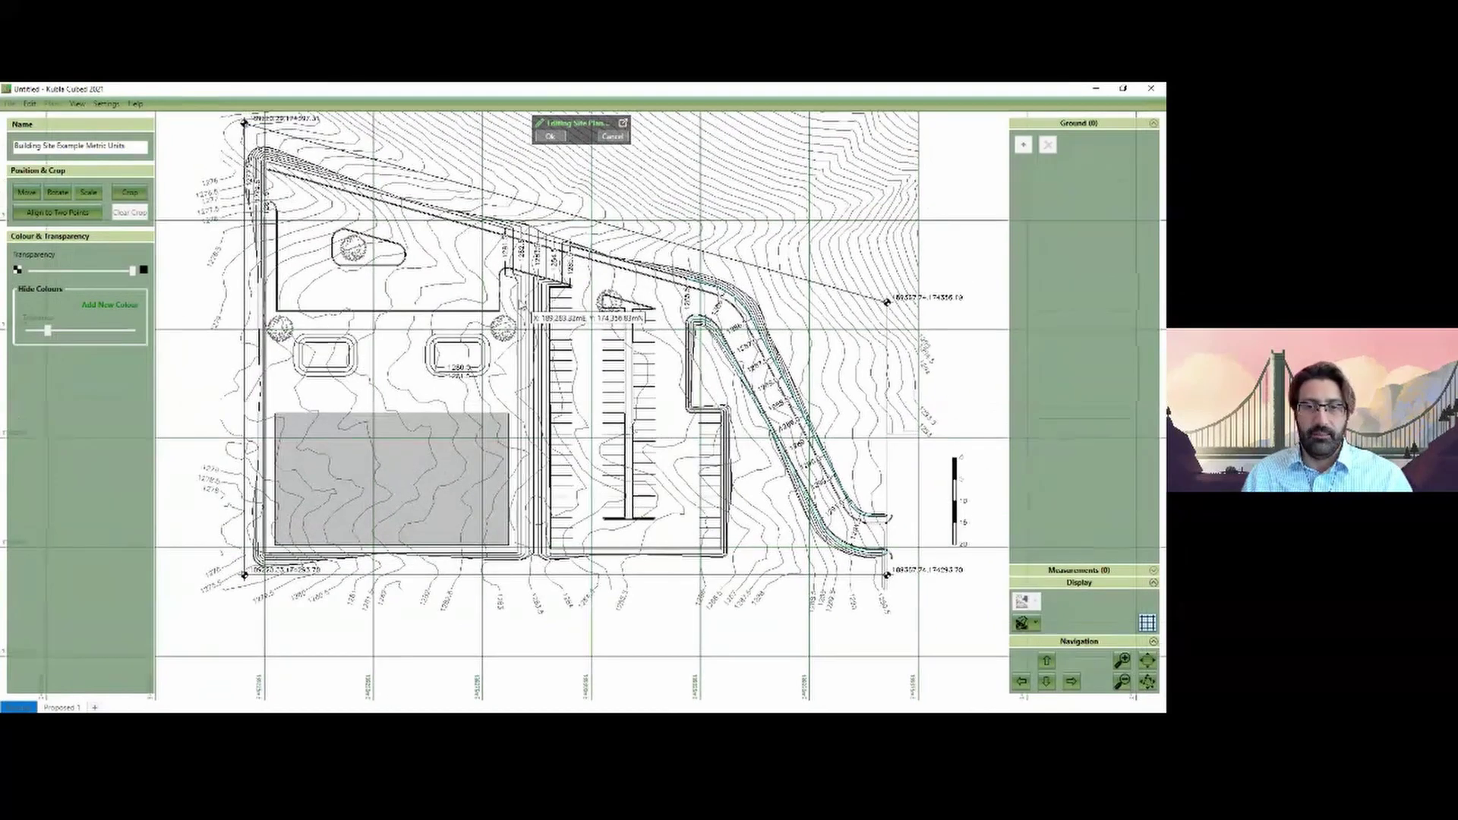
Step: Inspect the proposed contour labels on the slope beside the parking area and around the rounded rectangular basins
scroll(561, 222, up, 5)
scroll(564, 227, up, 5)
middle_drag(742, 244, 691, 310)
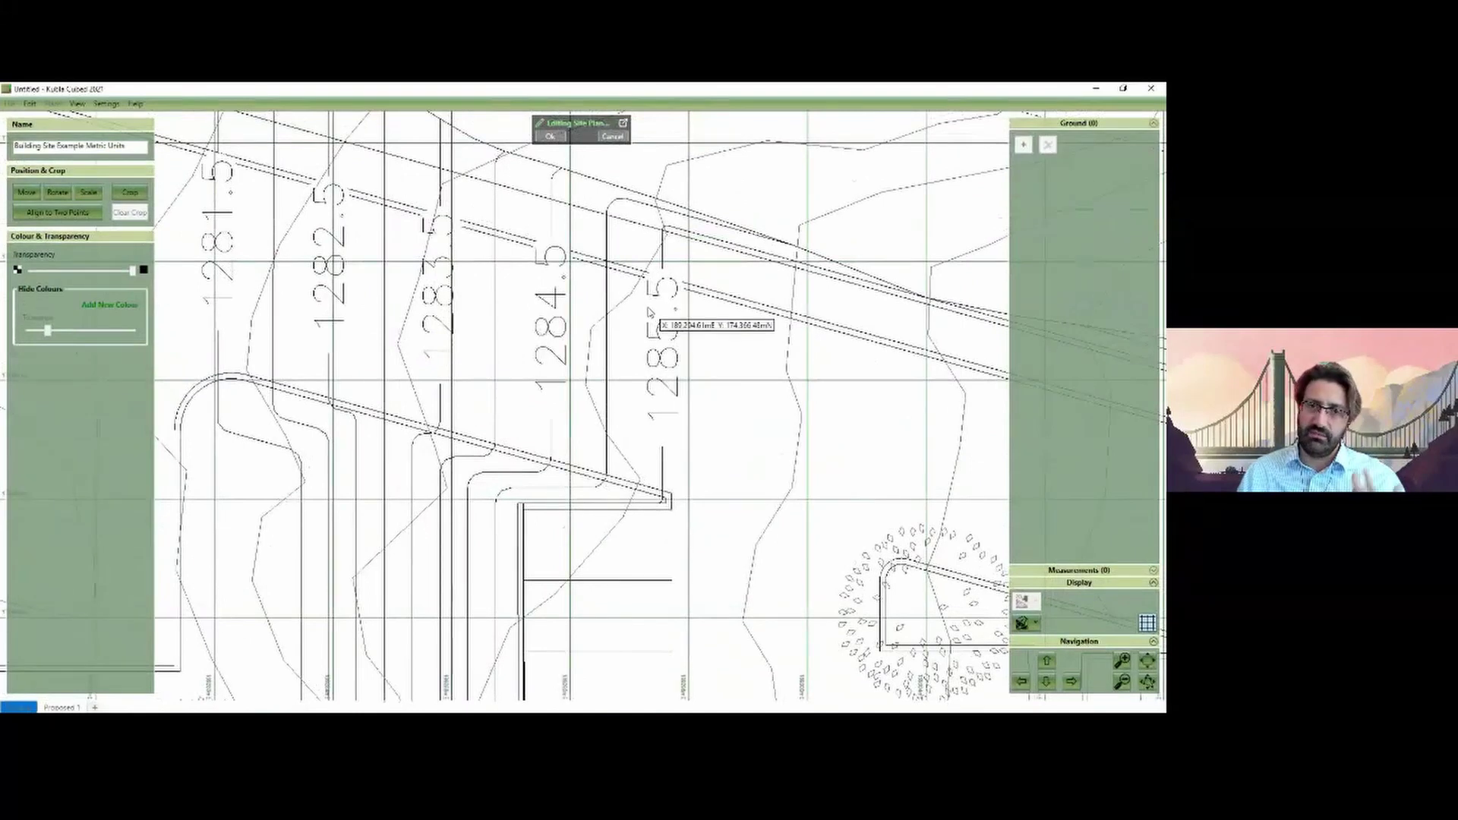
scroll(659, 303, up, 2)
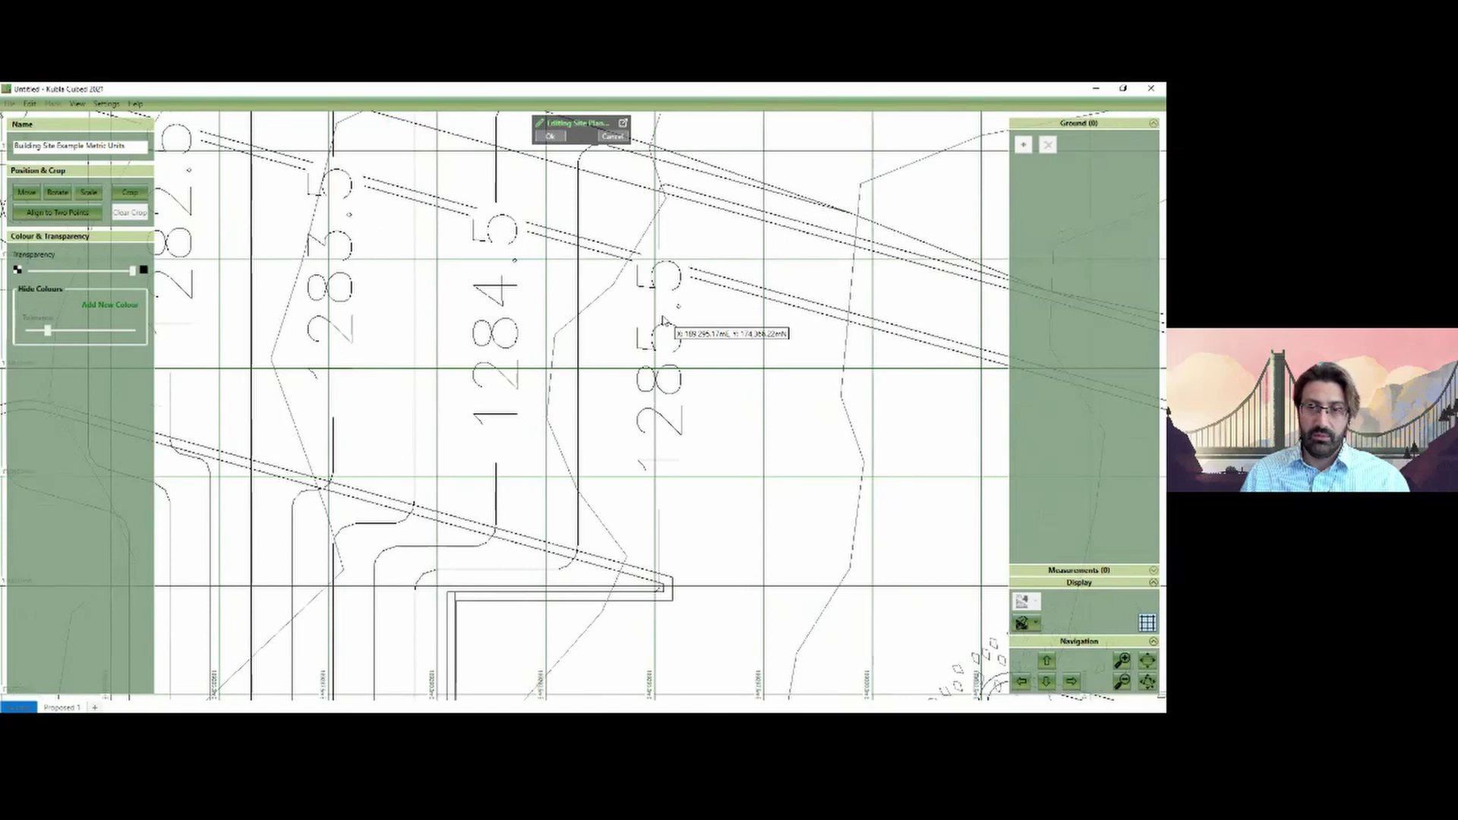
scroll(662, 319, up, 1)
scroll(729, 395, up, 1)
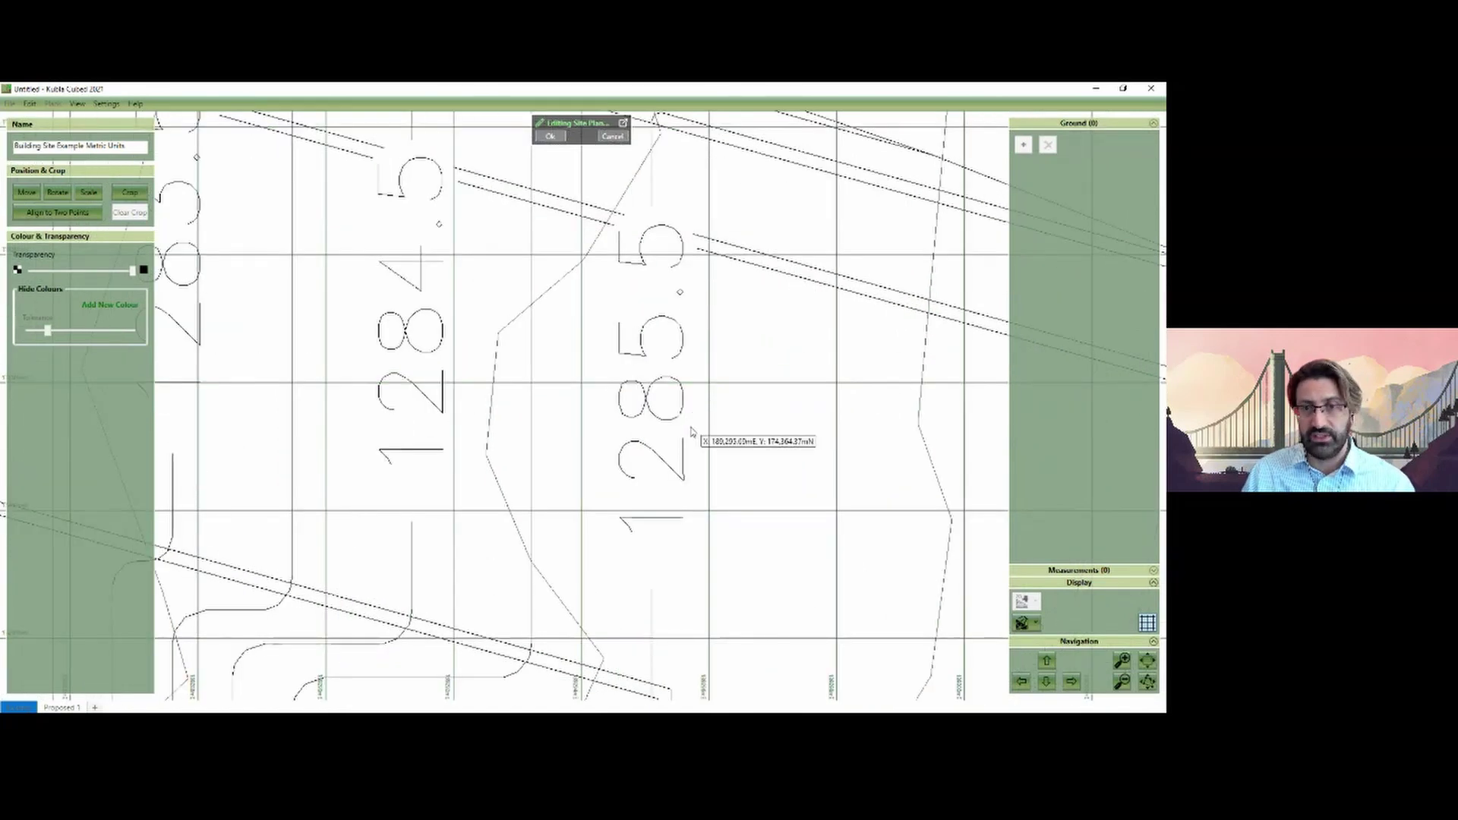
scroll(679, 372, down, 5)
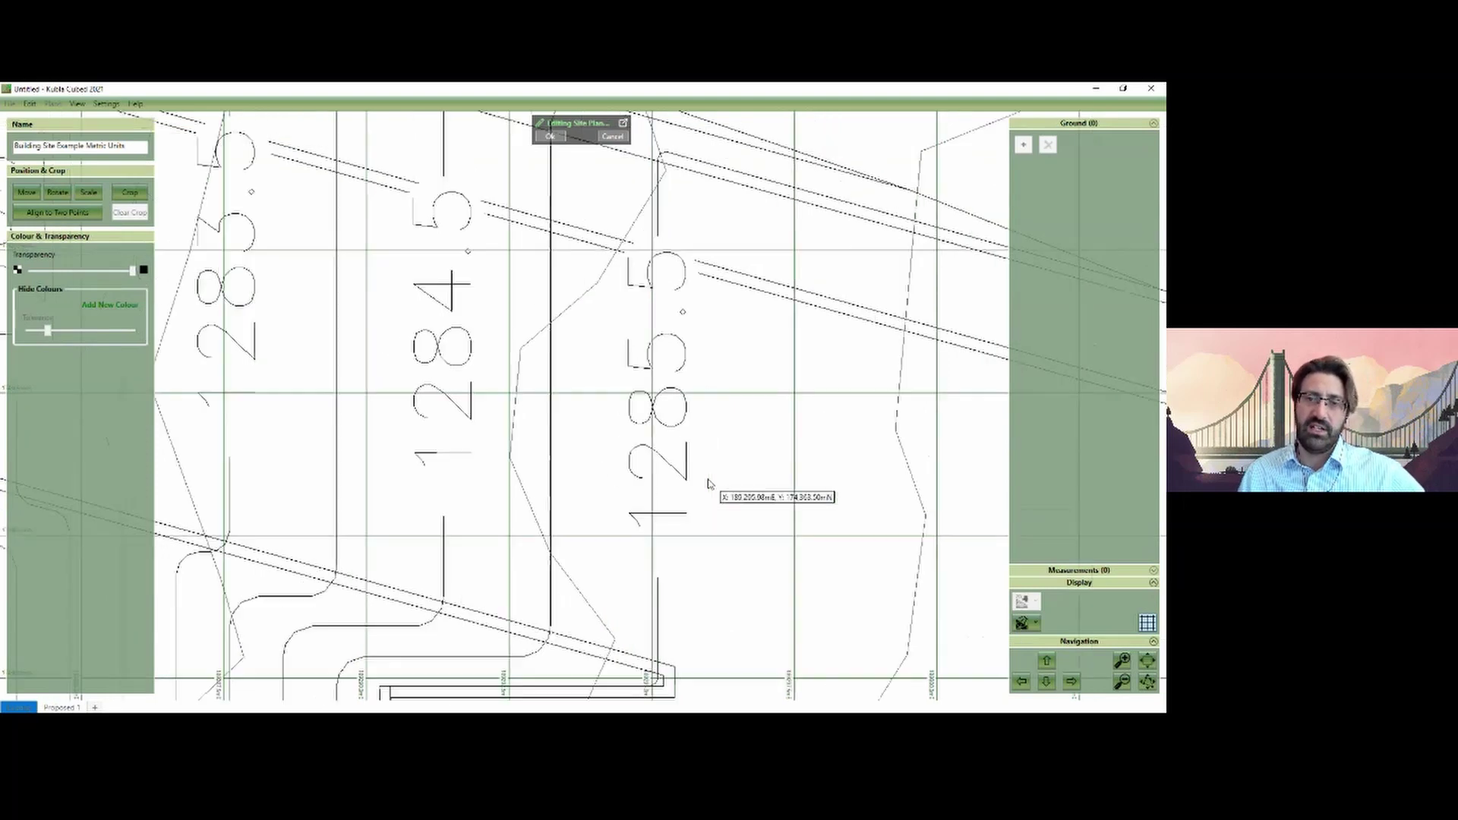
scroll(742, 584, down, 5)
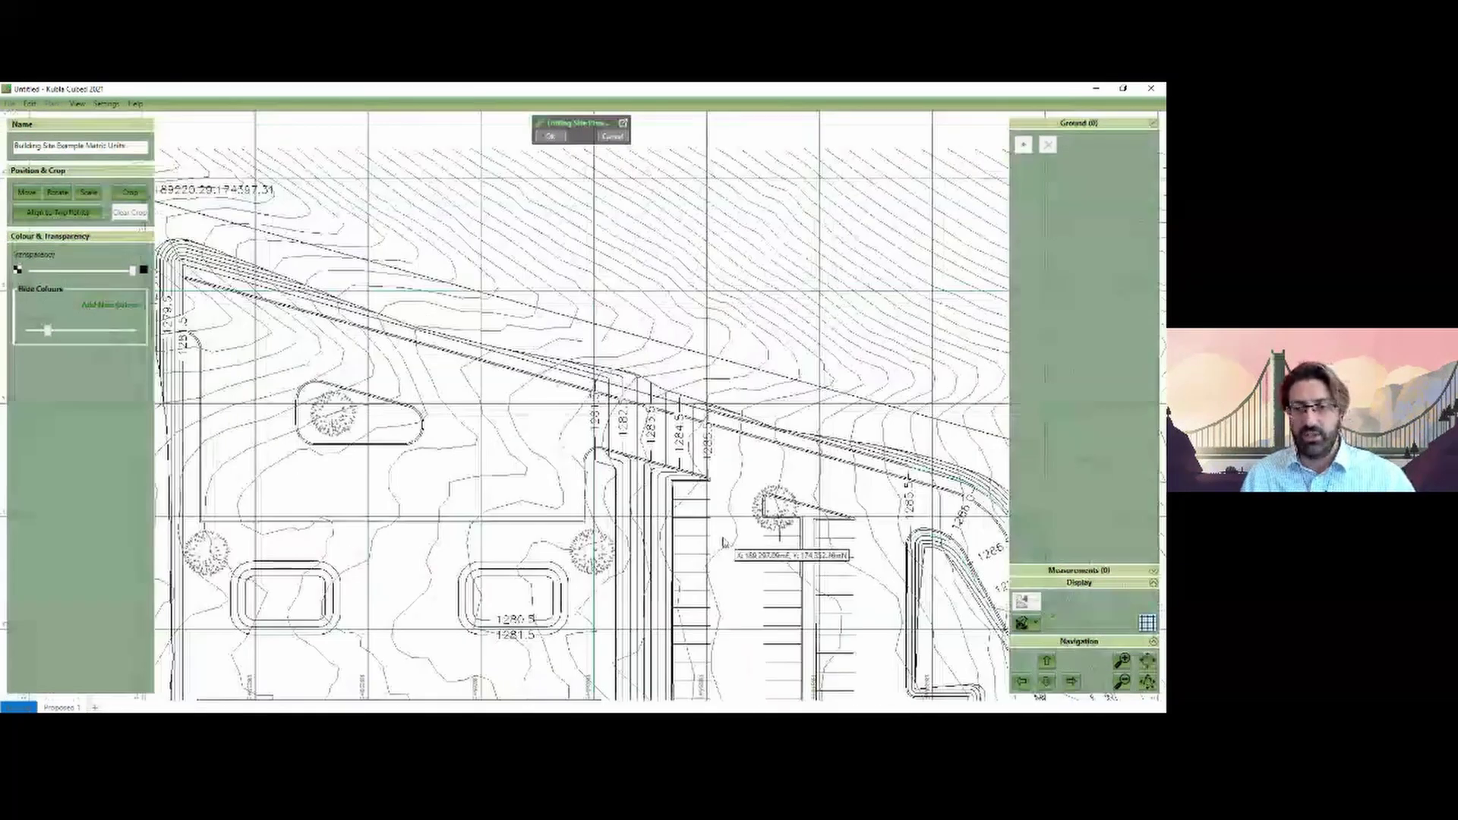
drag(723, 541, 740, 352)
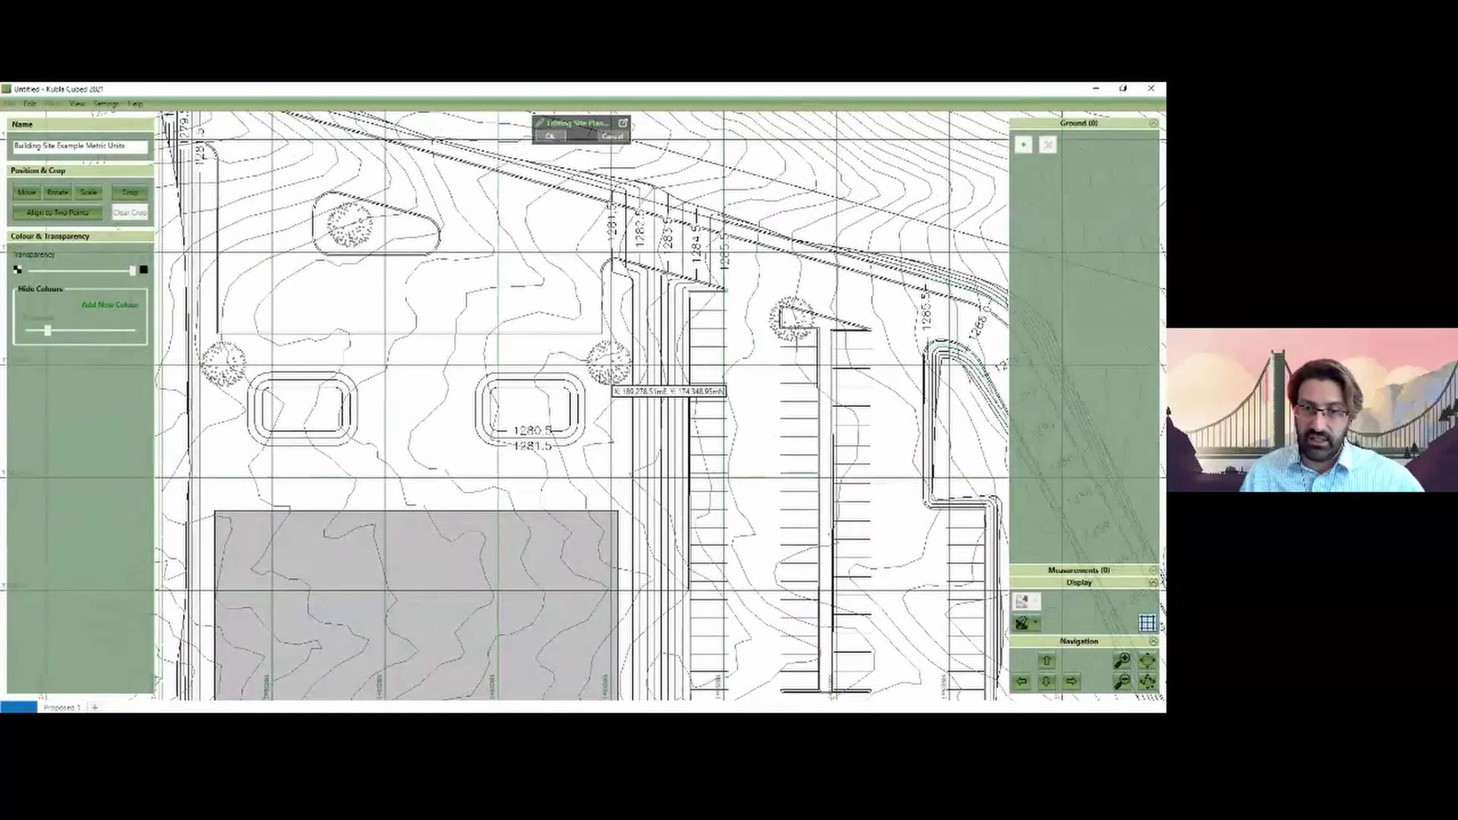
scroll(607, 389, up, 5)
scroll(608, 387, down, 5)
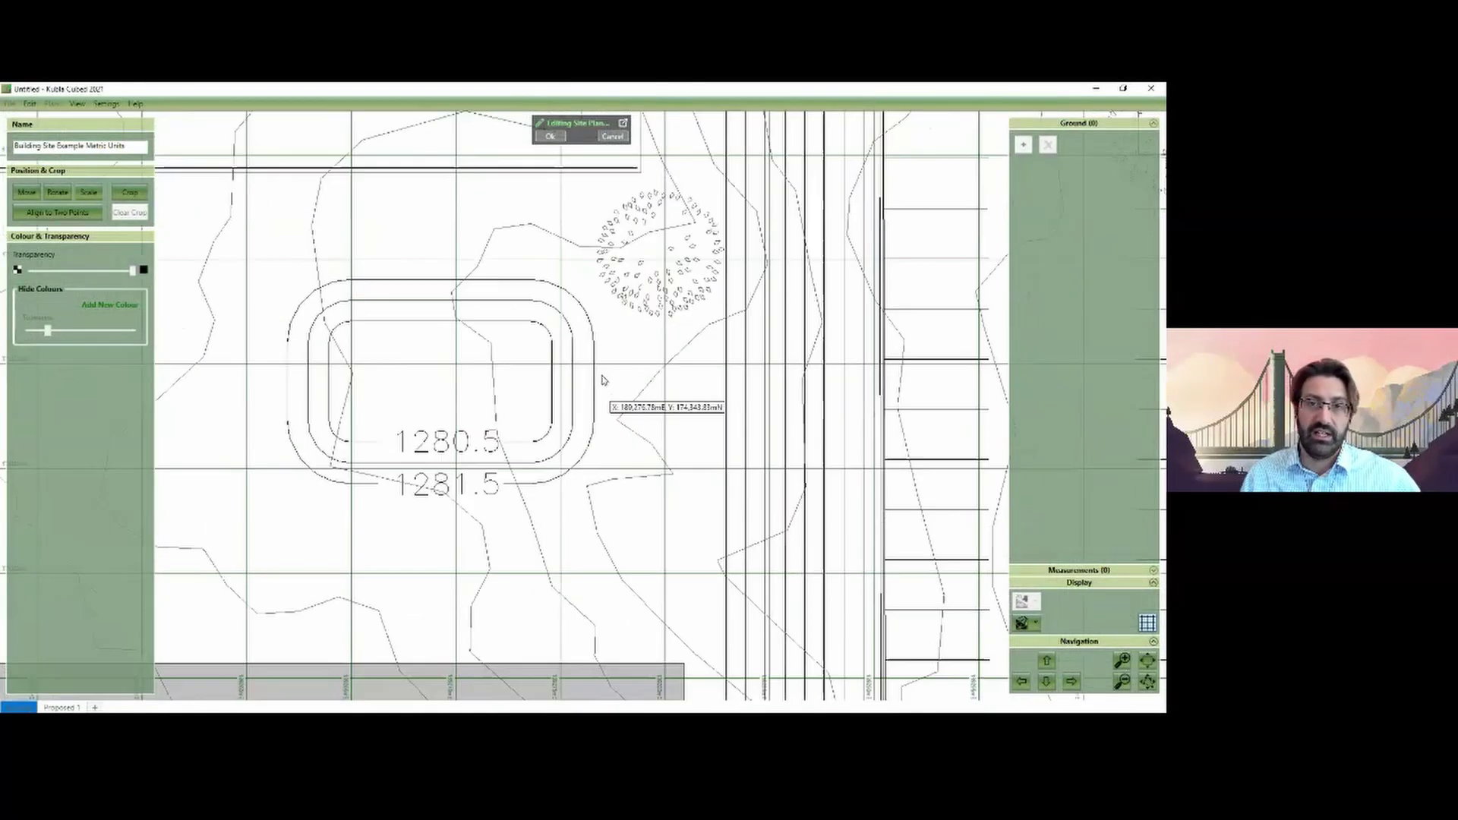
scroll(602, 382, down, 5)
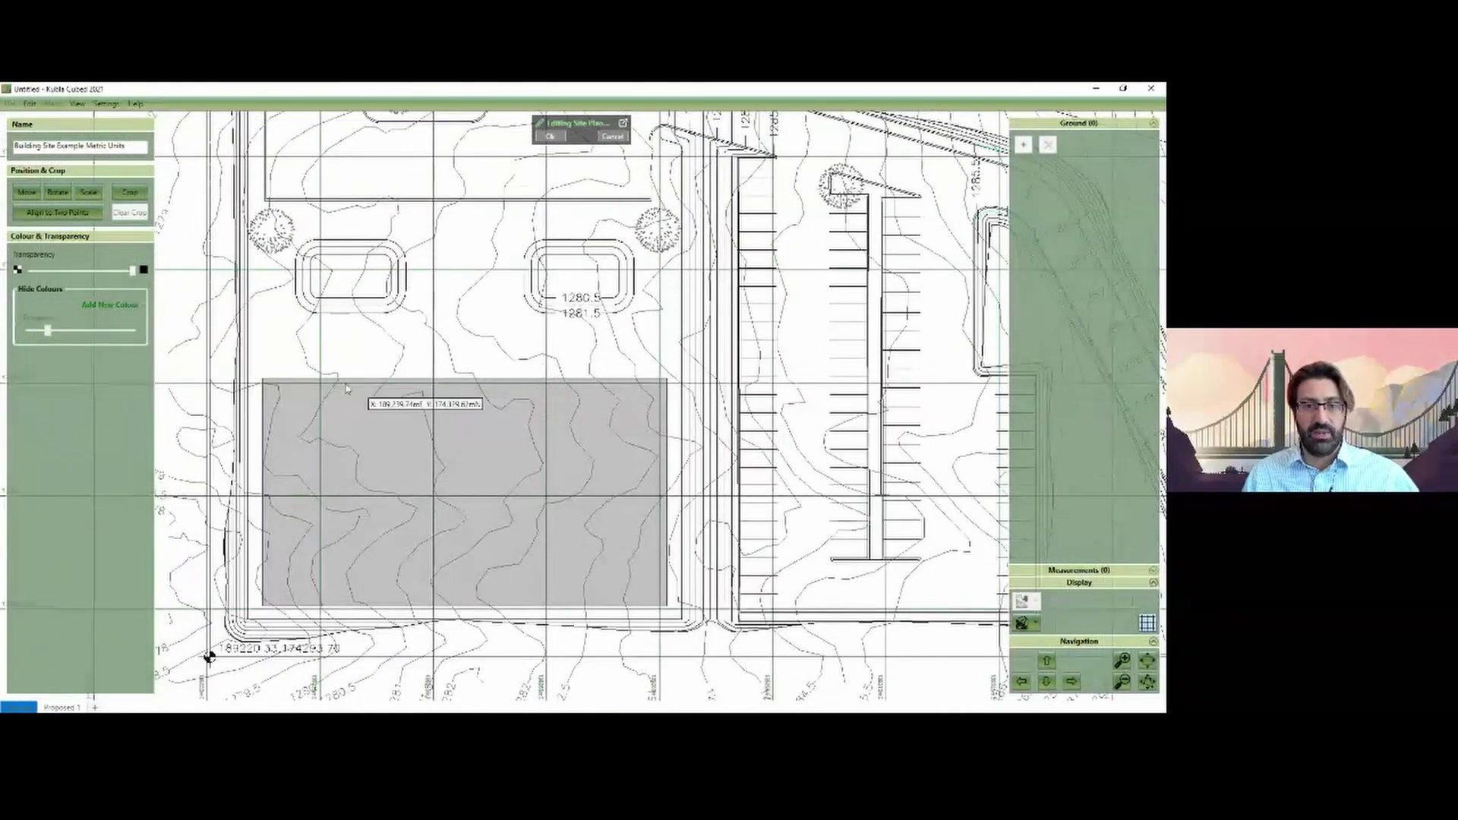
Step: Hide the grey fill colour of the building area in the site plan and accept the plan edits
click(67, 214)
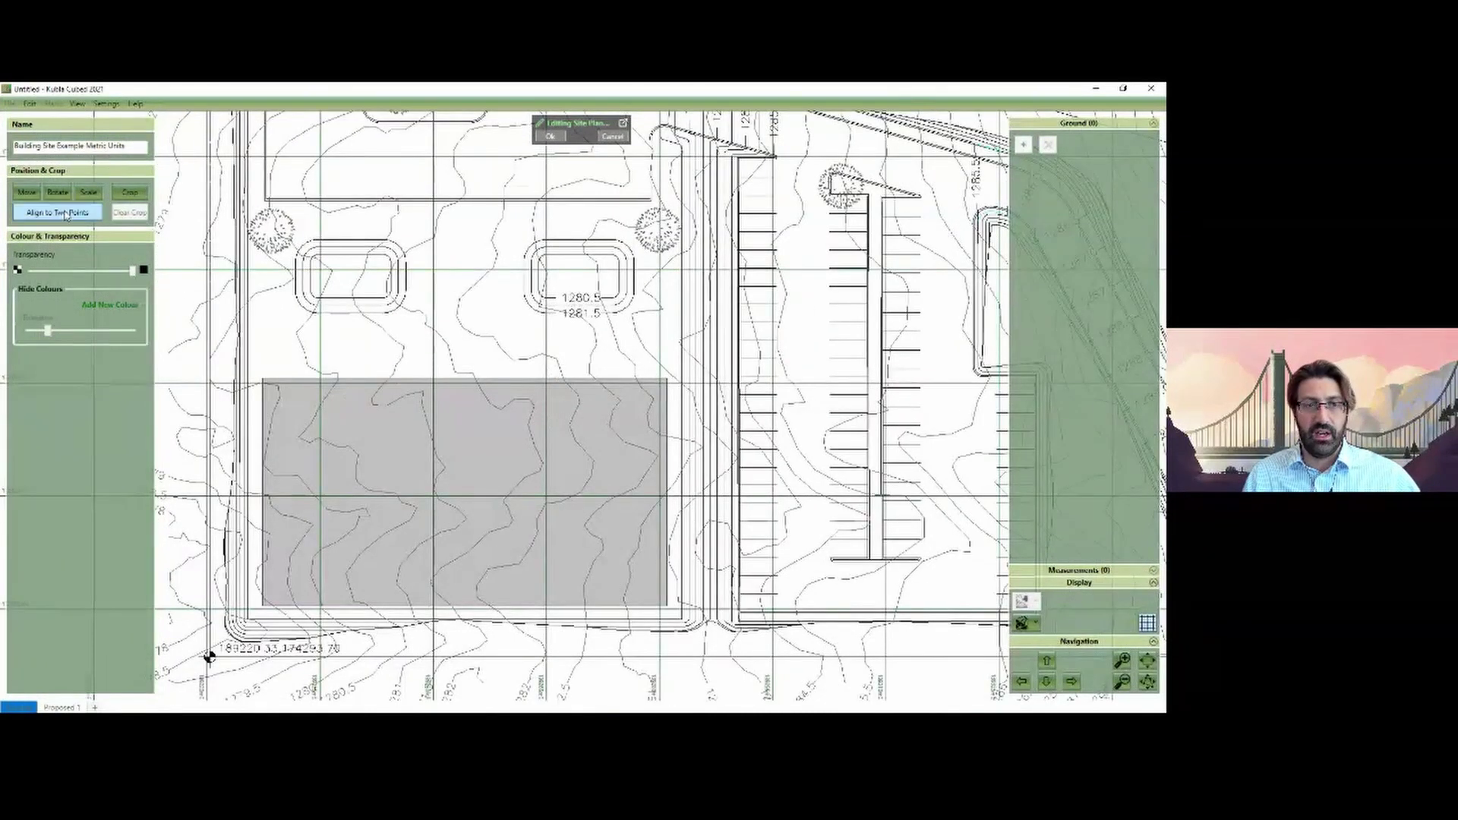
click(100, 308)
click(440, 413)
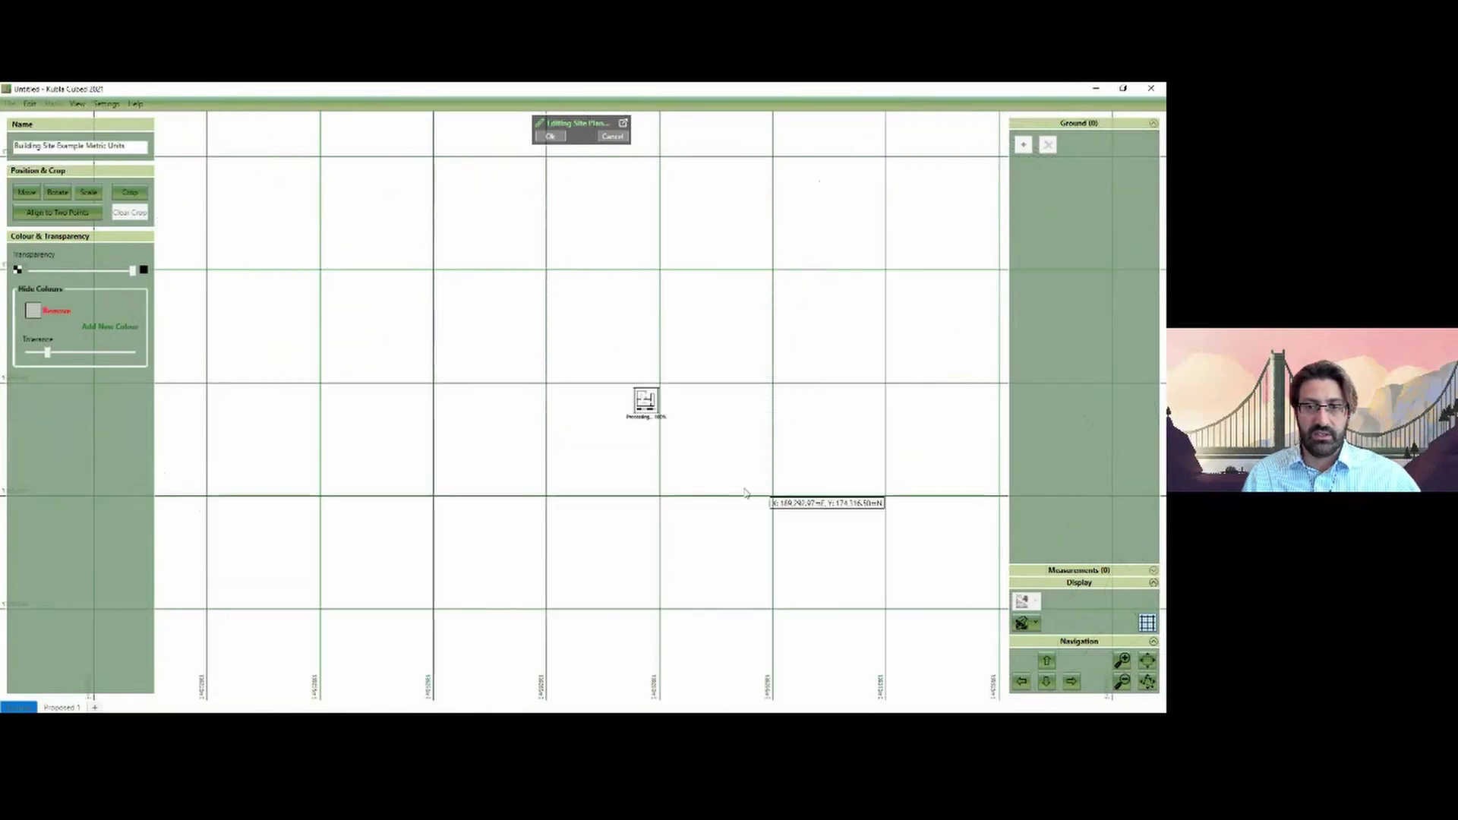
click(551, 137)
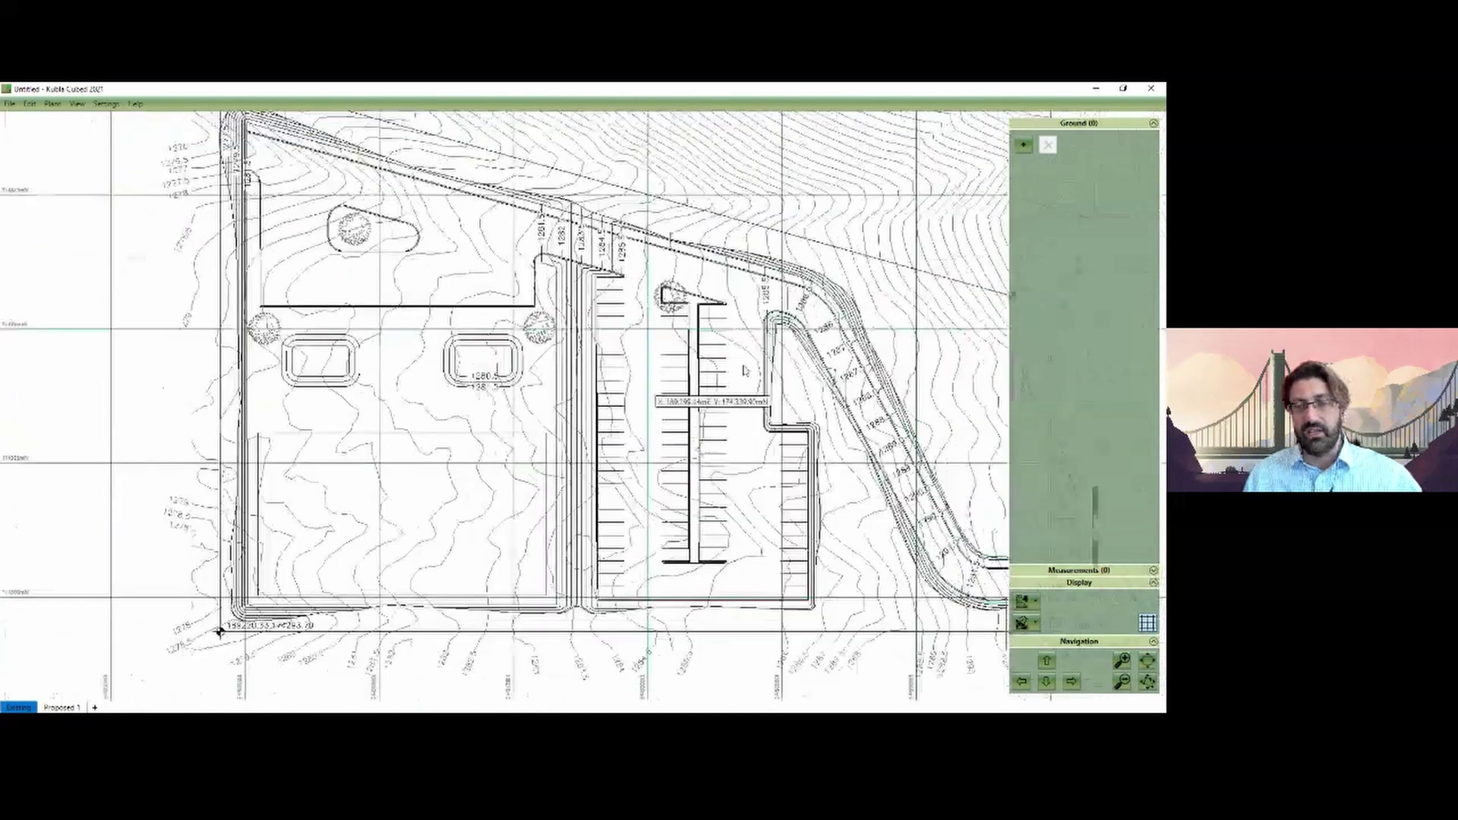
Step: Add a Feature Surface ground element to the existing ground
scroll(769, 383, up, 3)
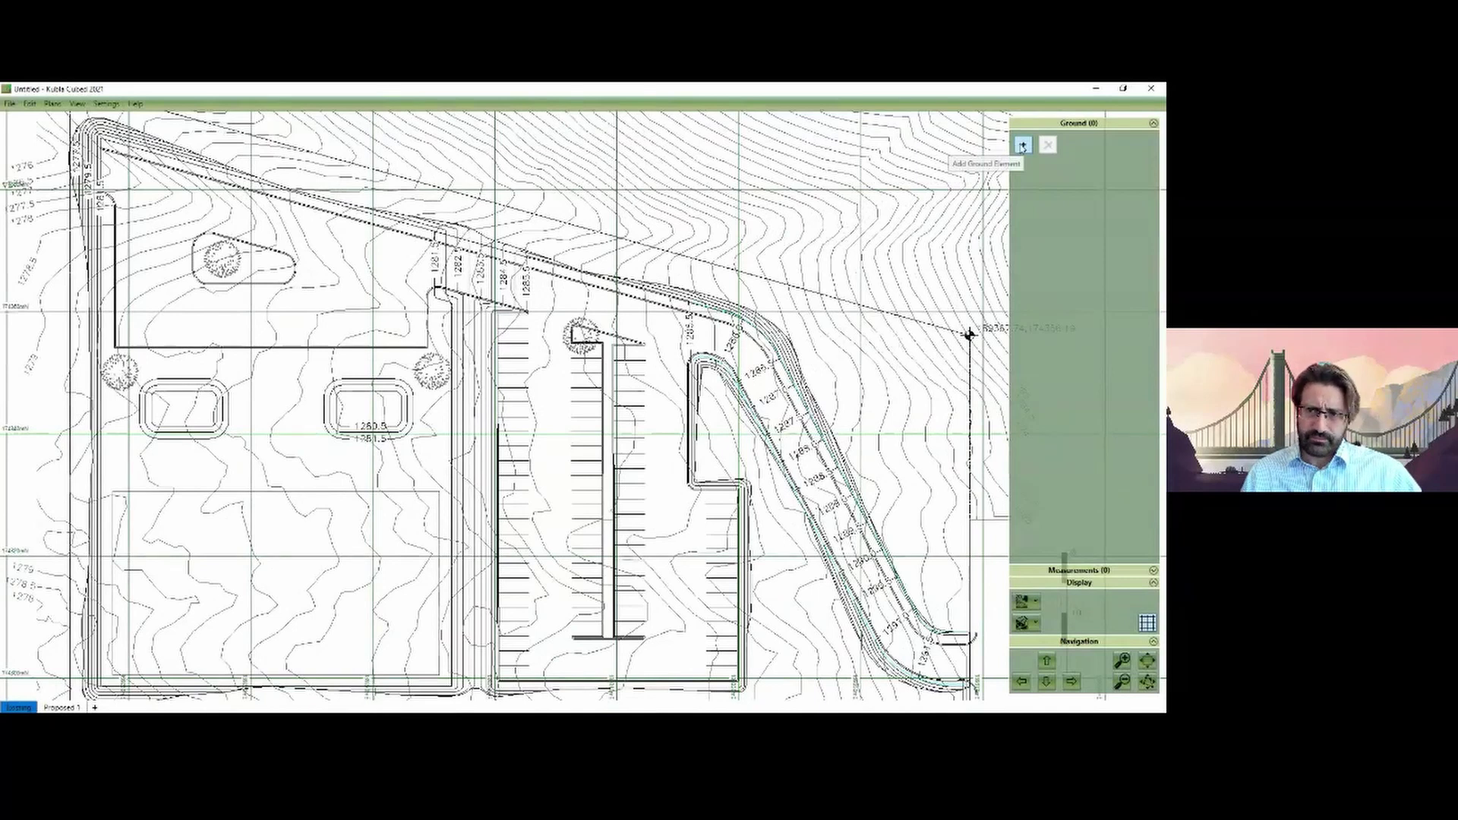
click(1022, 145)
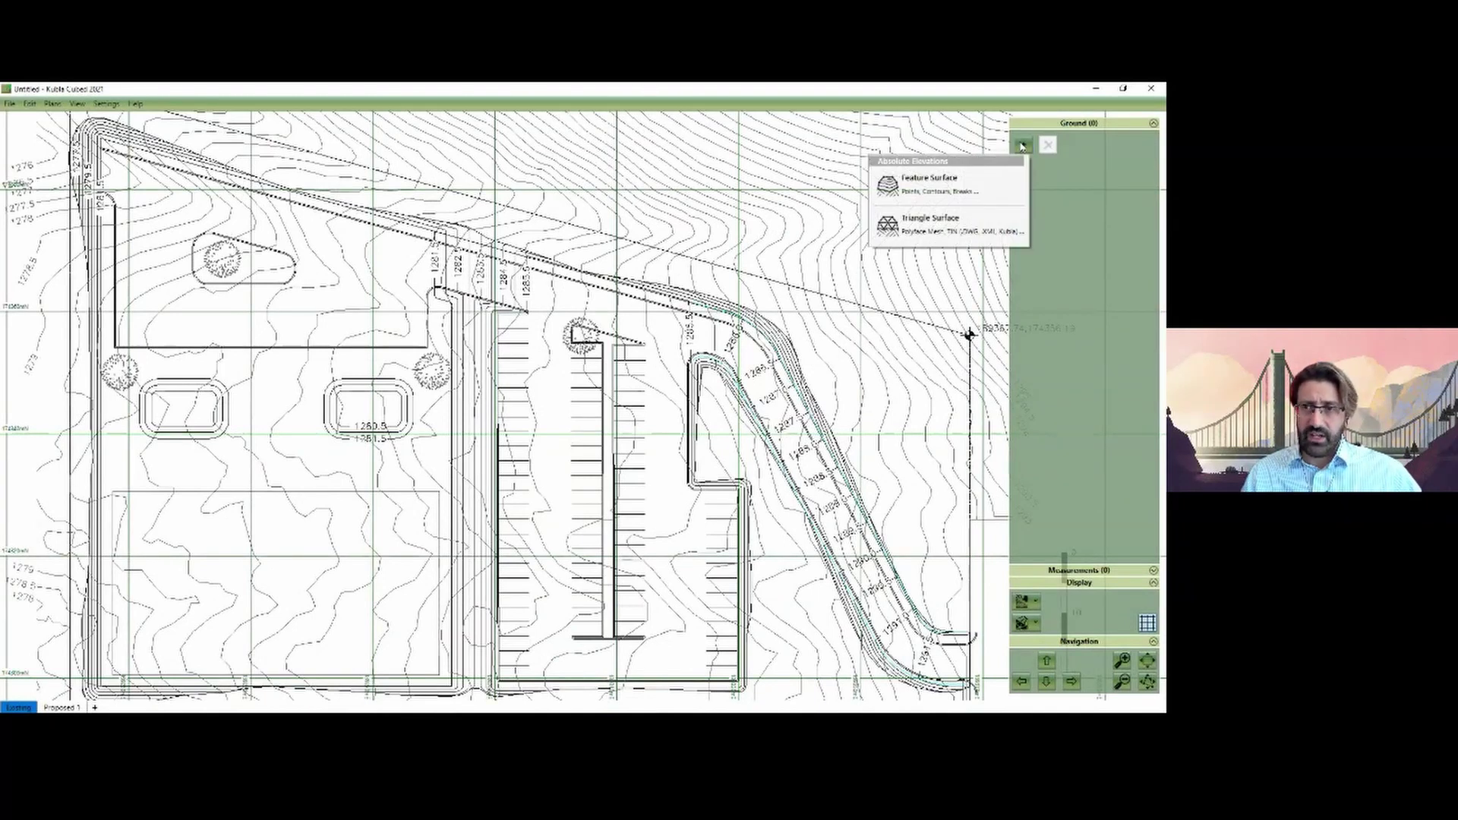
click(970, 189)
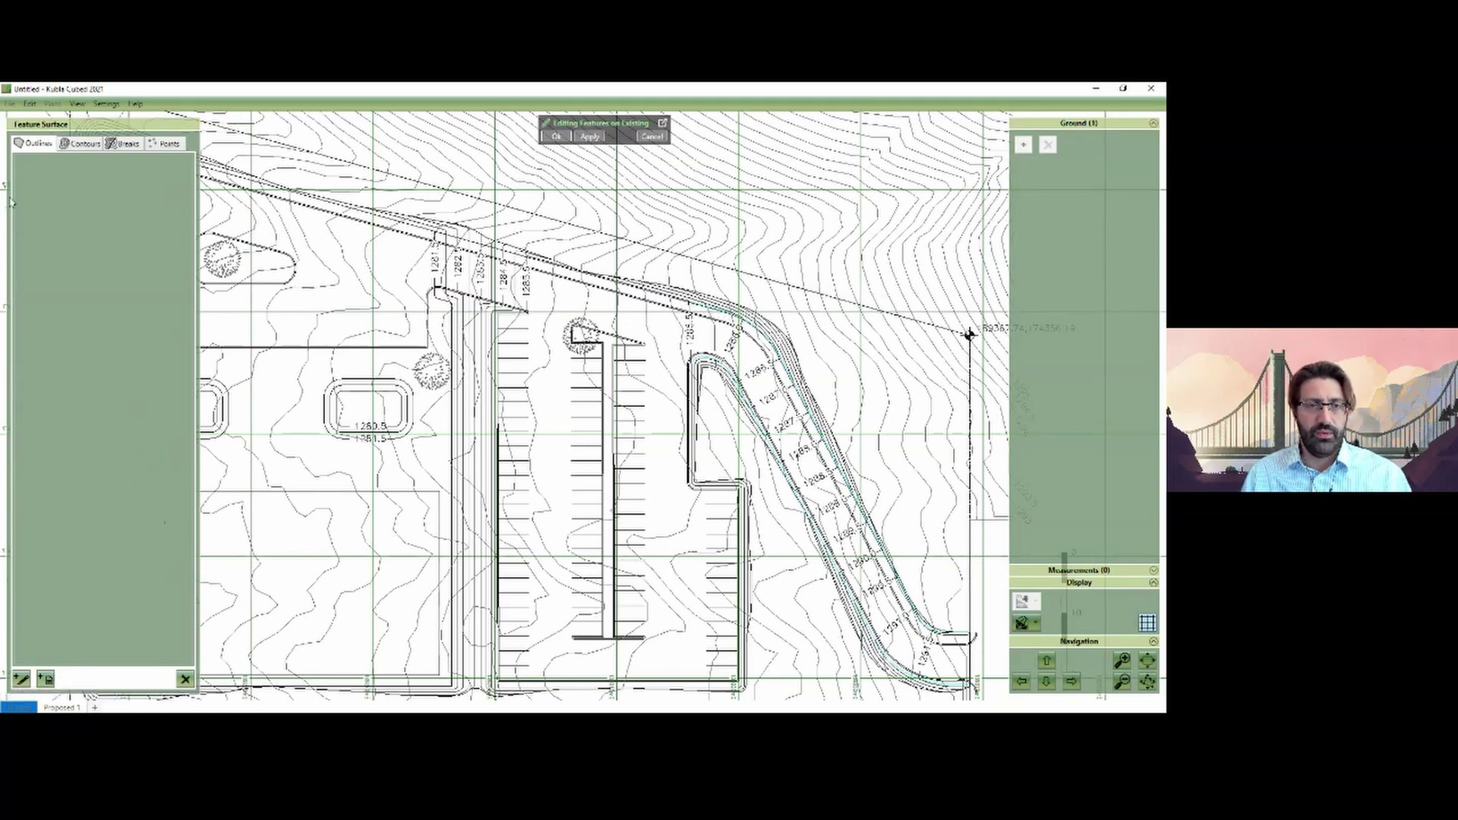
Step: Load the existing contours into the surface from the Building Site Example Metric Units CAD plan, using an existing contour line as the sample
click(82, 144)
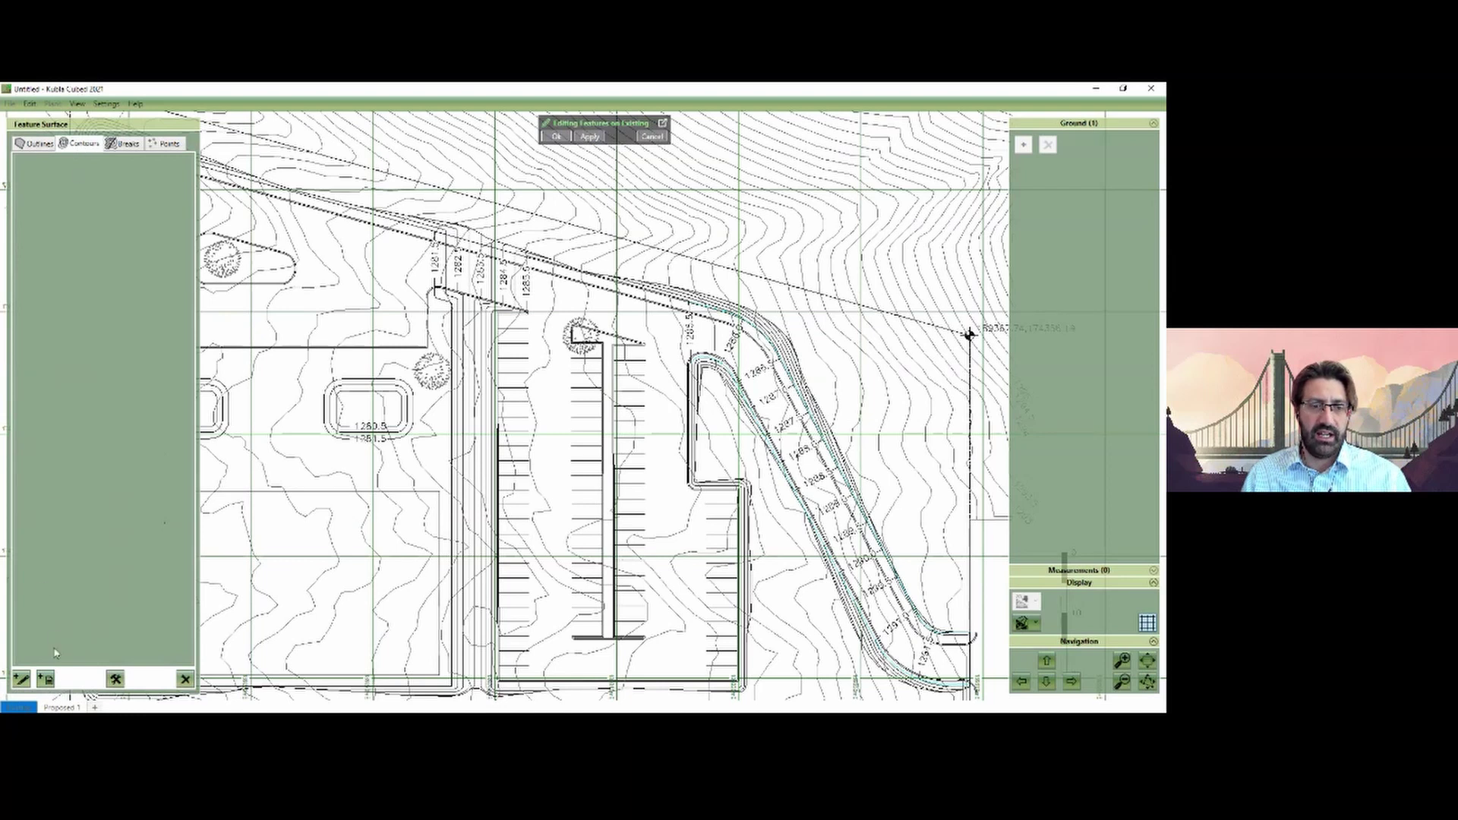
click(53, 682)
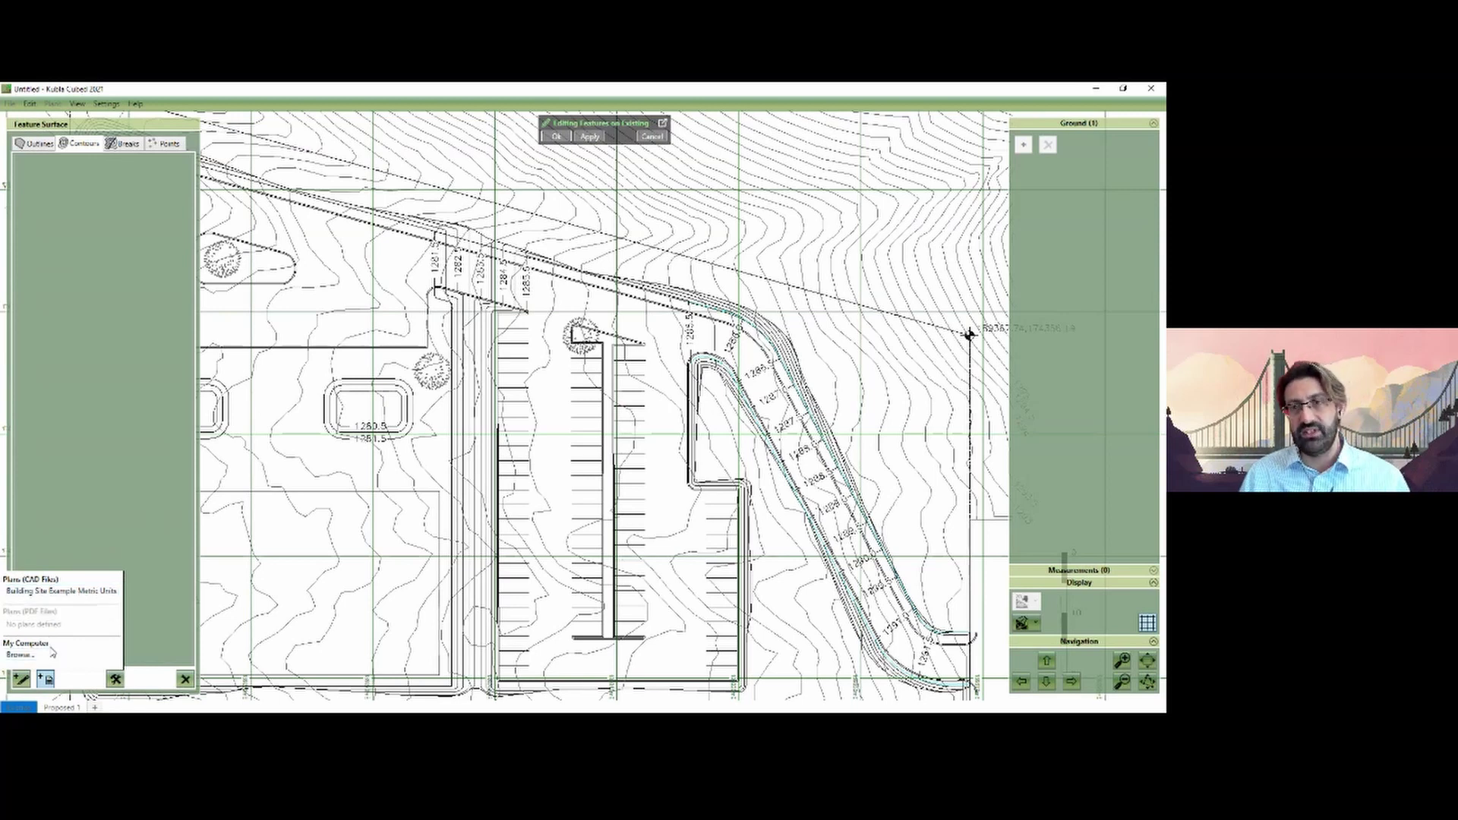
click(55, 596)
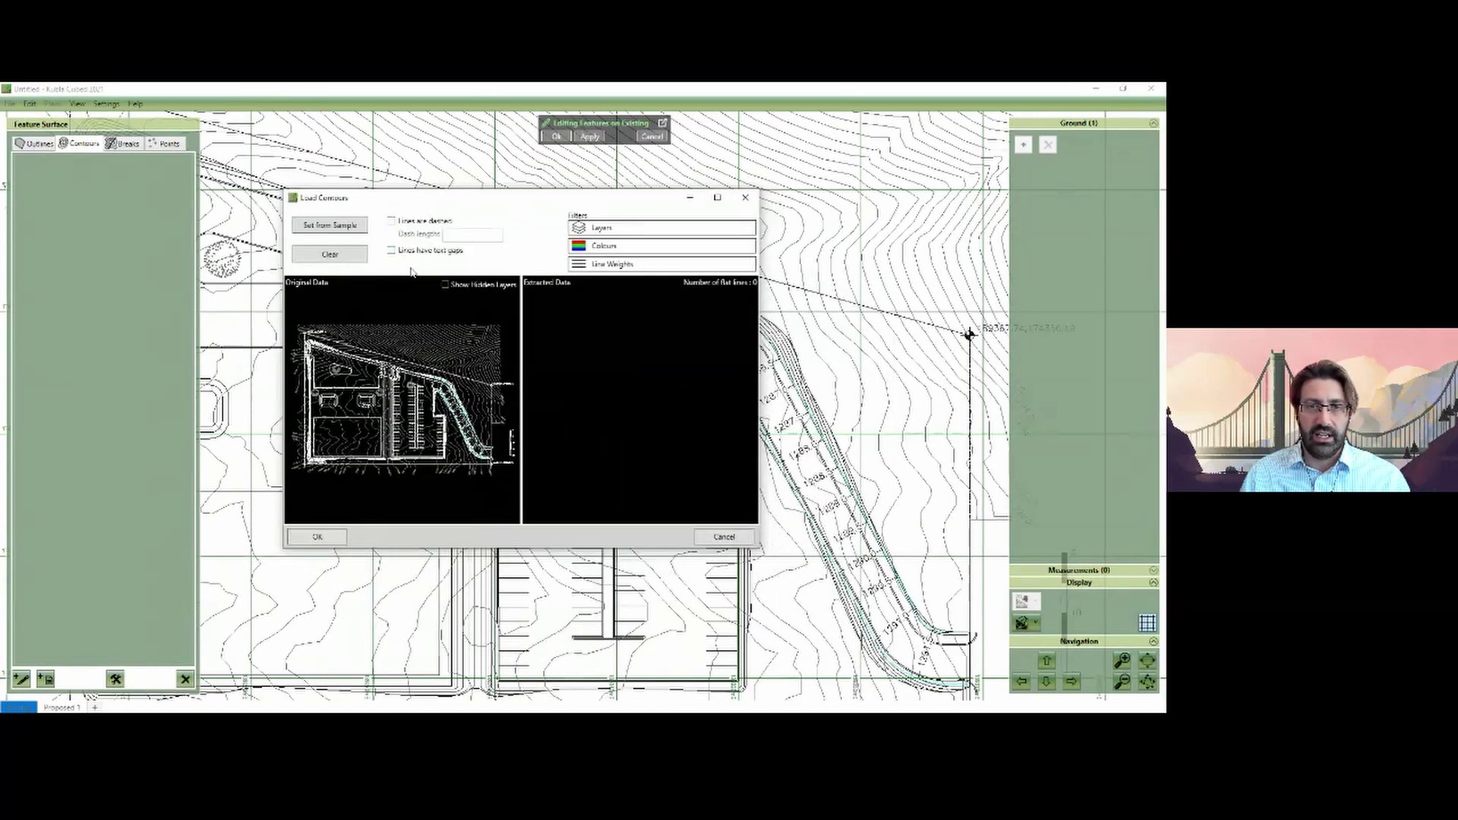
click(330, 225)
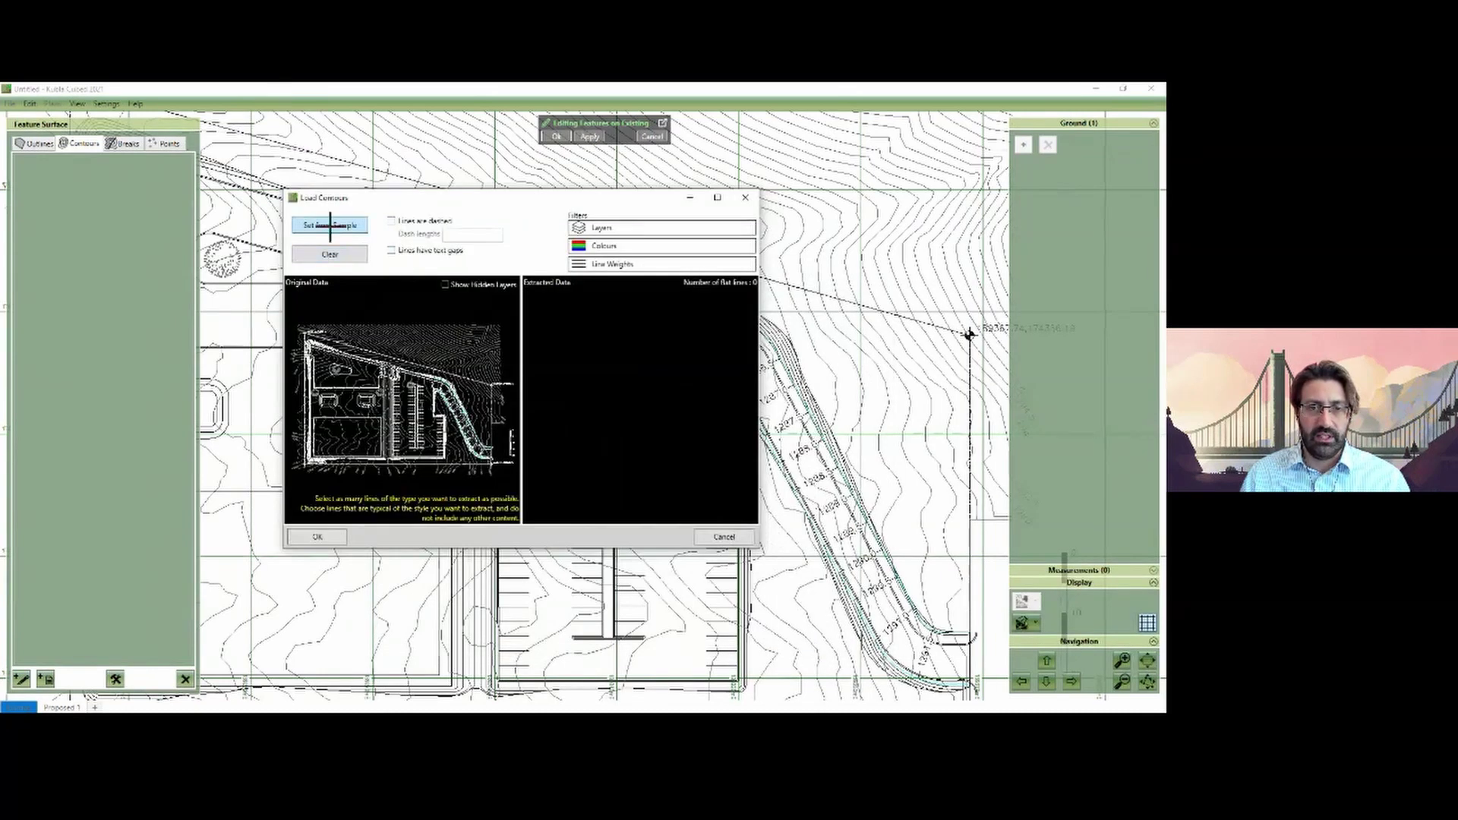
click(423, 319)
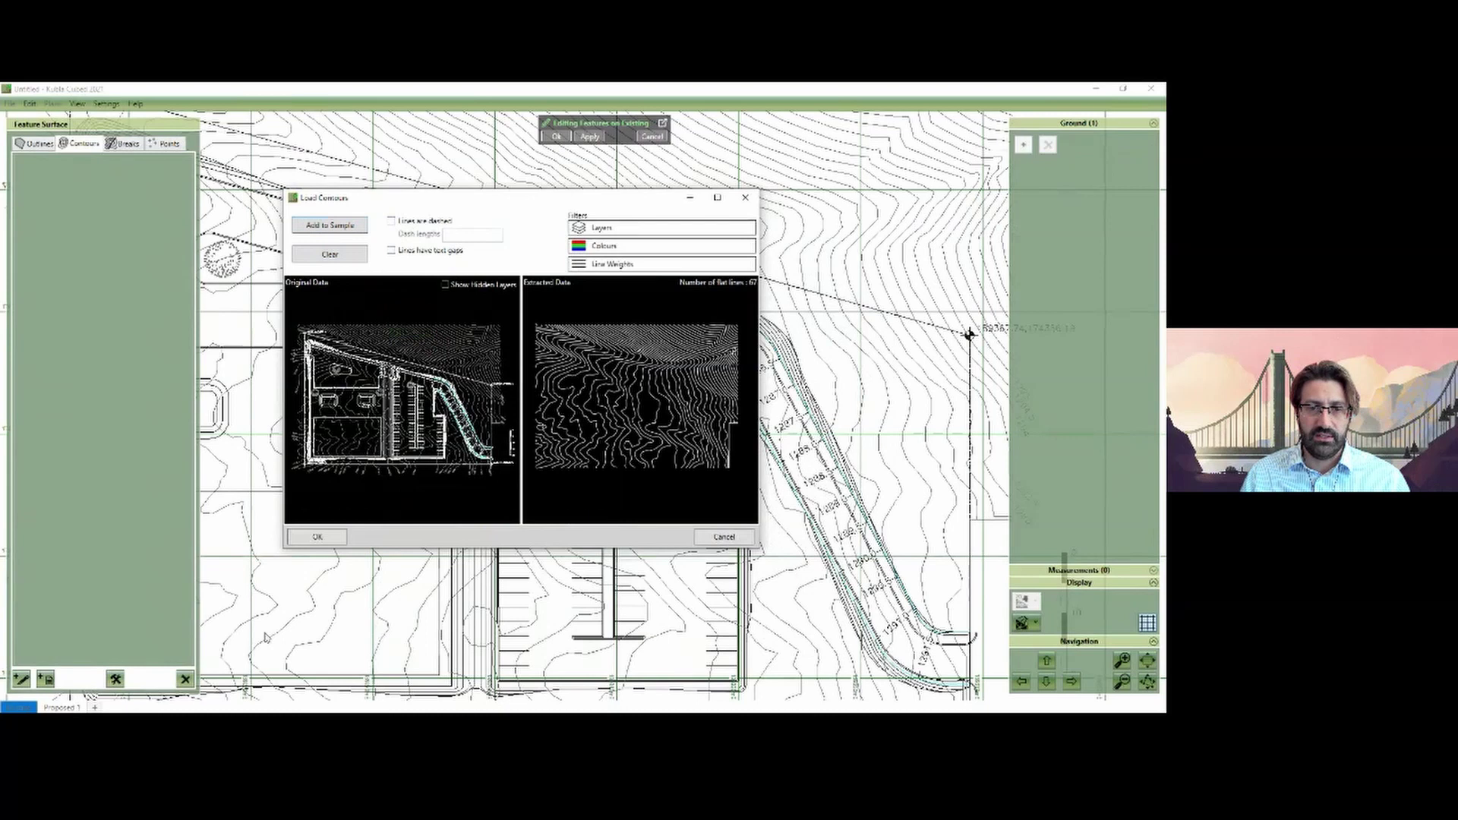
click(316, 537)
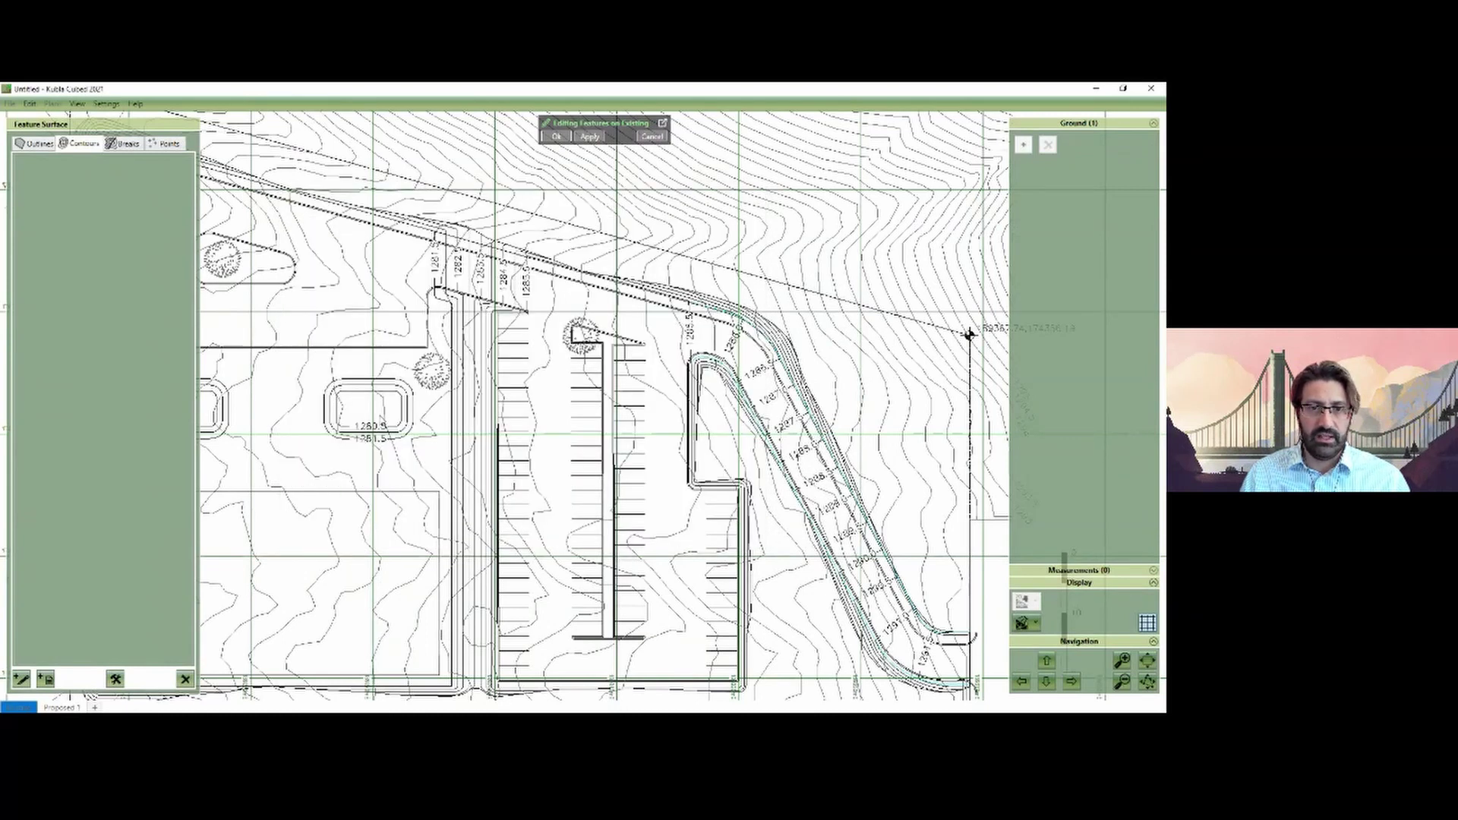
scroll(494, 373, up, 2)
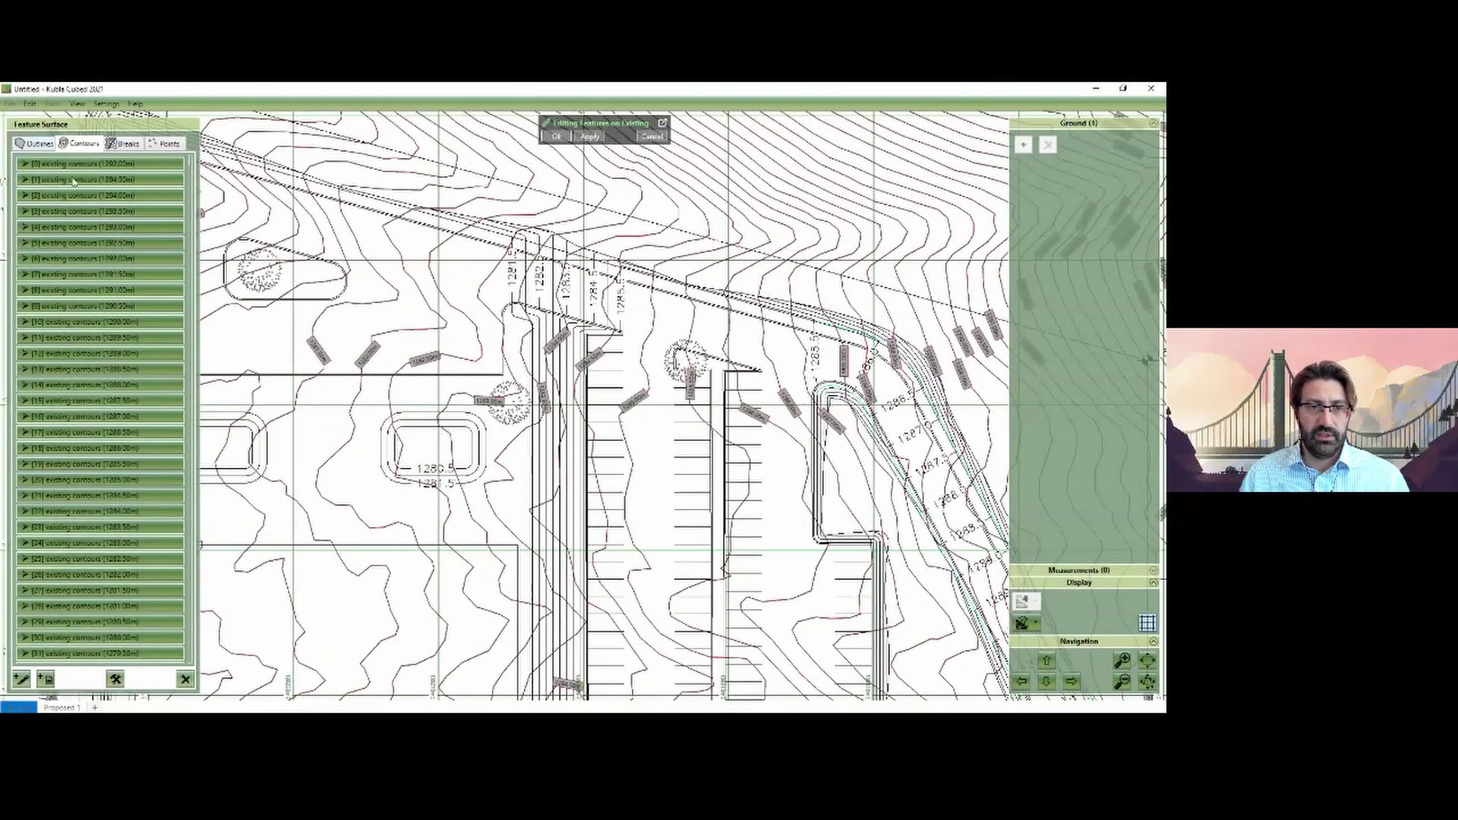
Step: Load the site boundary as the surface outline from the same CAD plan by sampling the boundary line, and accept the surface
click(35, 143)
click(46, 676)
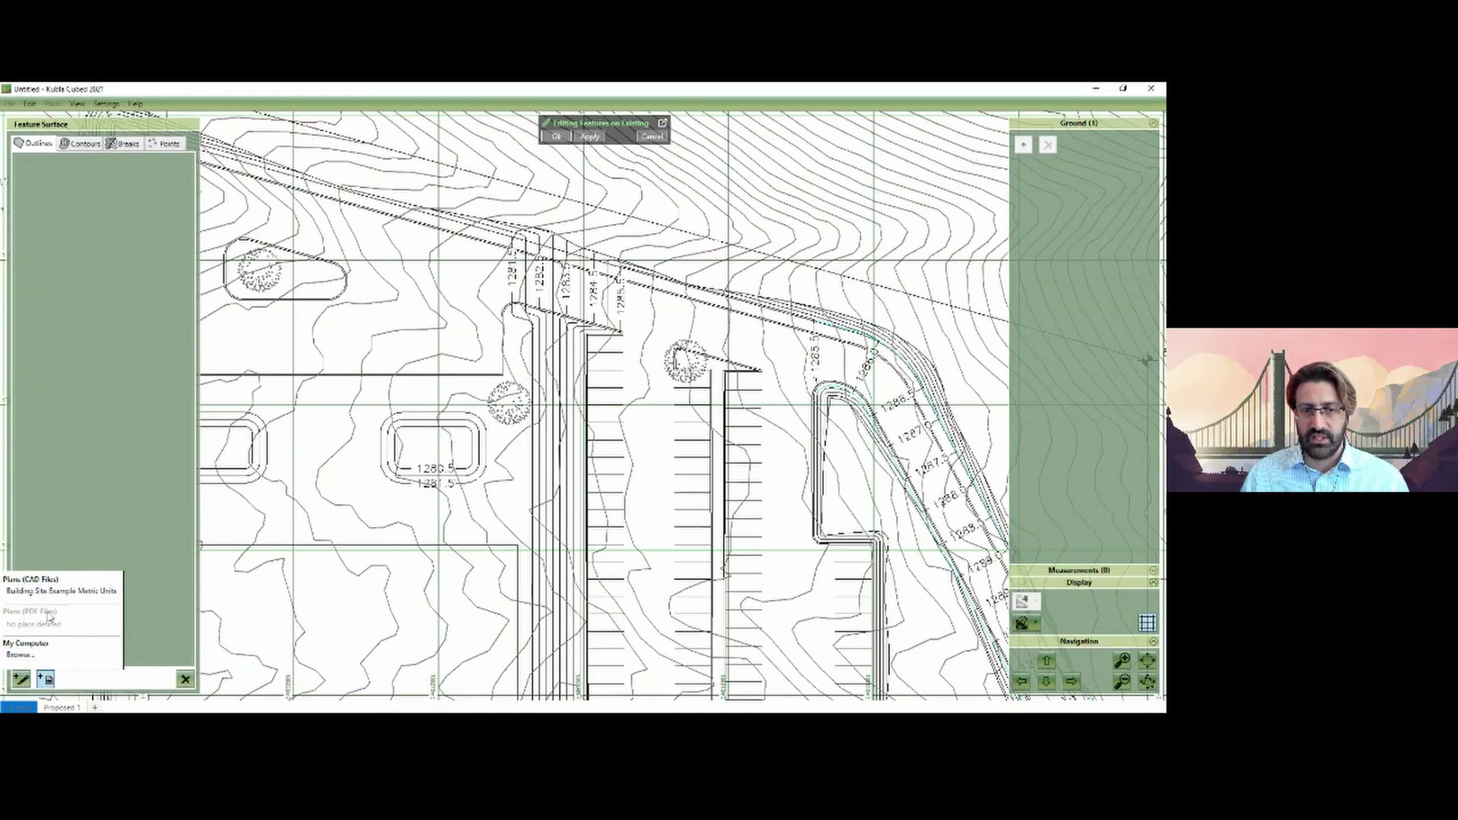
click(69, 592)
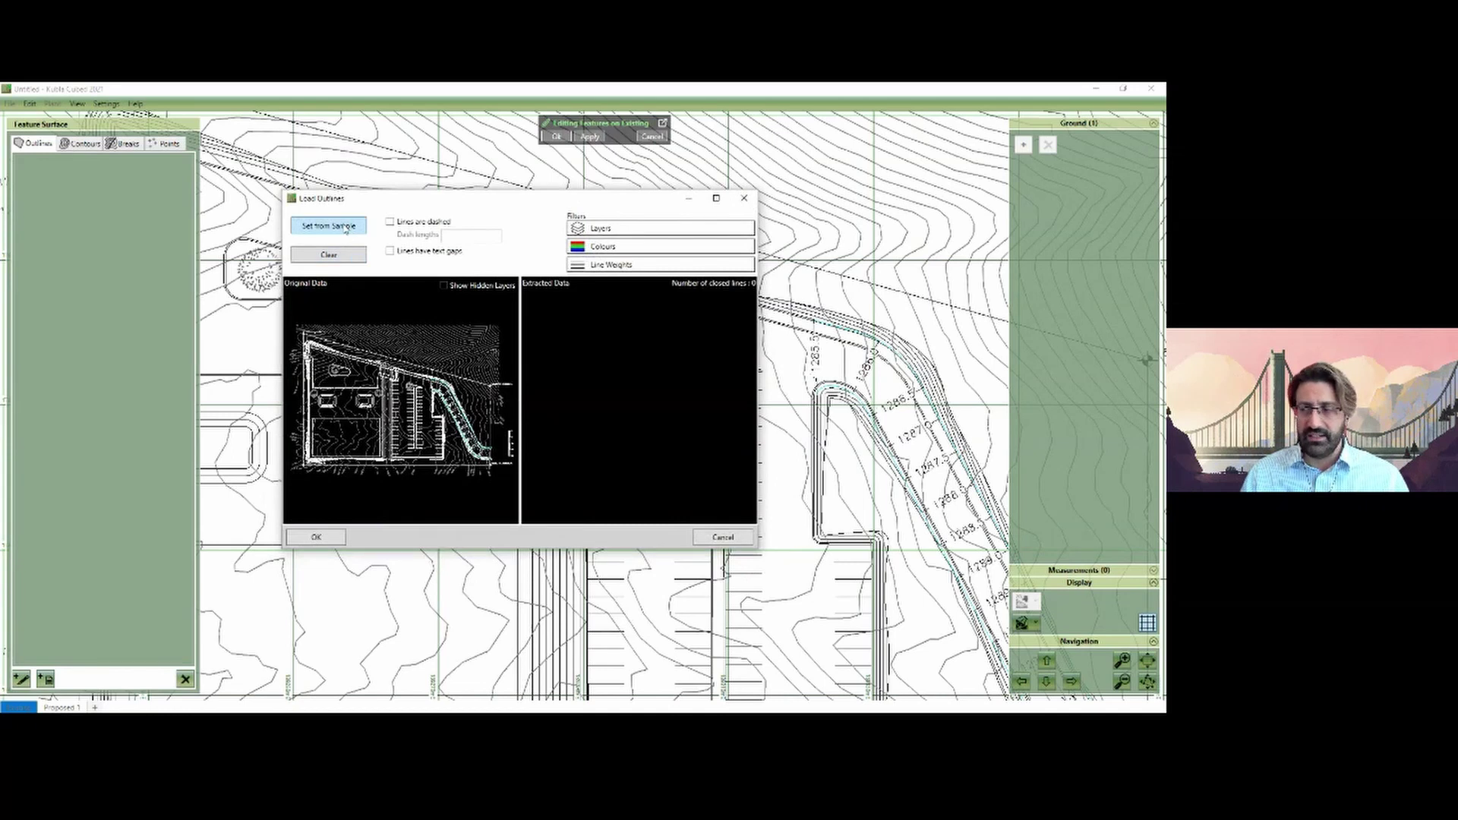
click(346, 227)
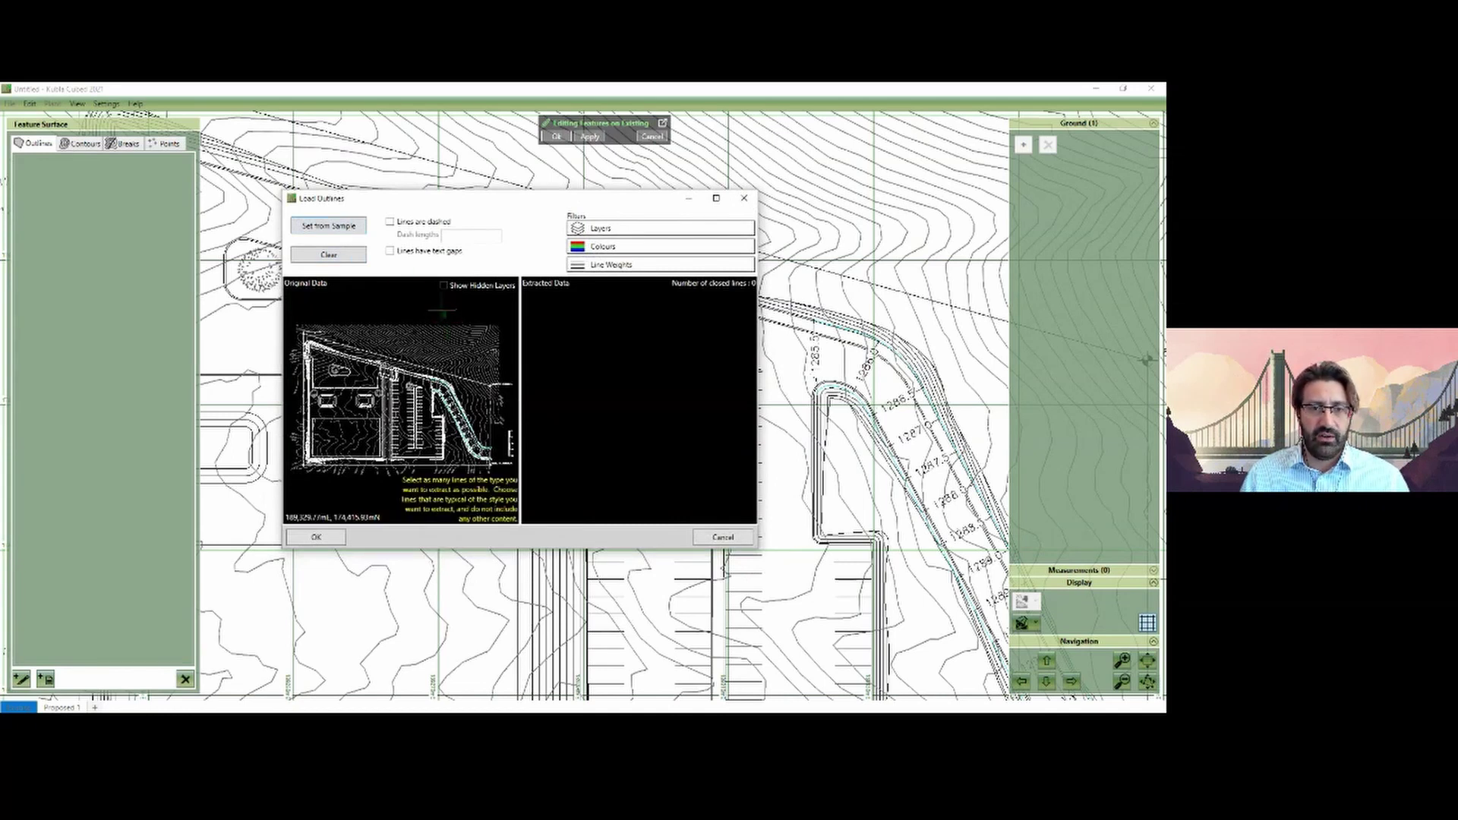
click(363, 349)
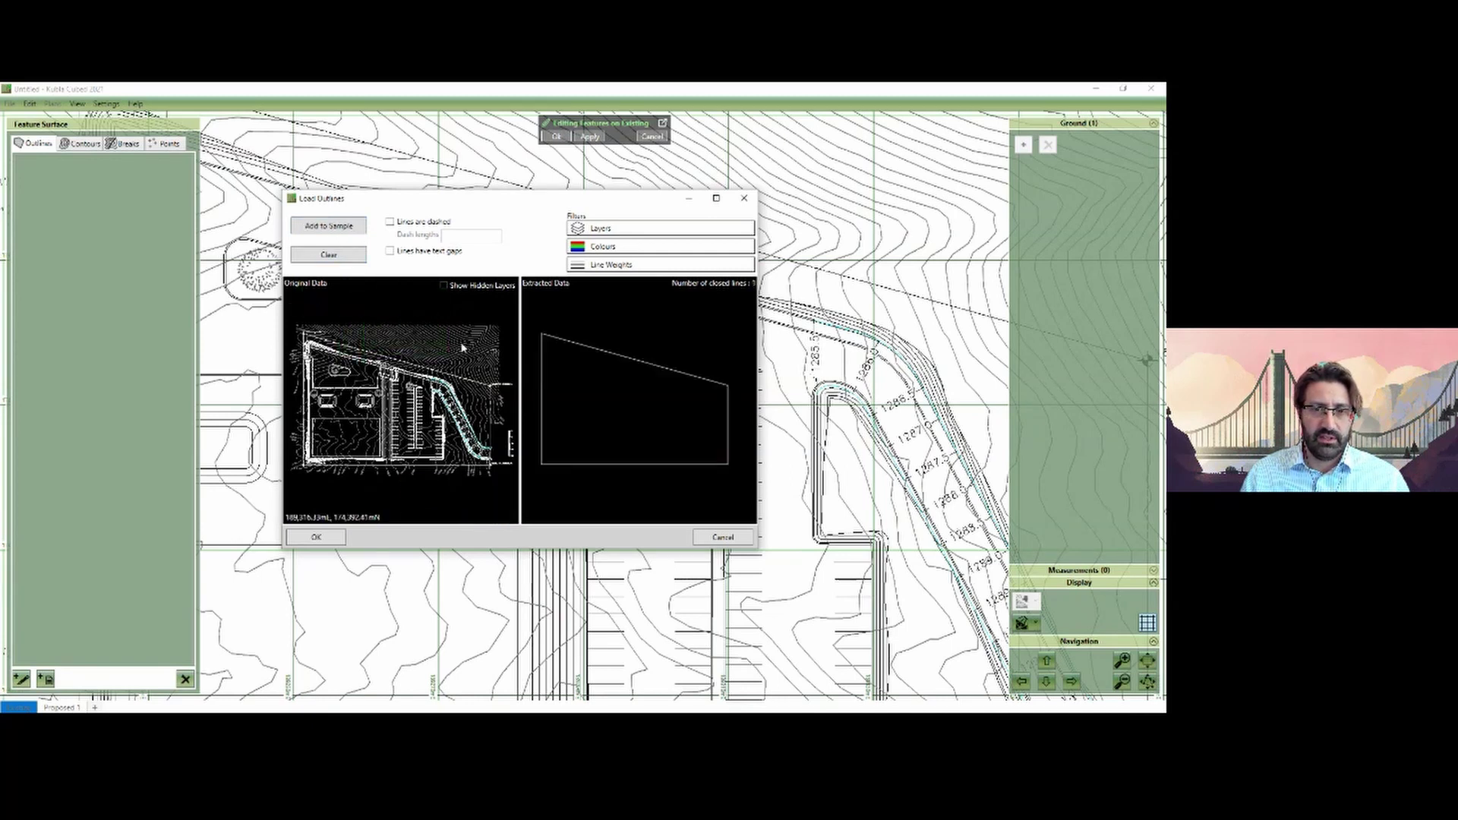
click(311, 538)
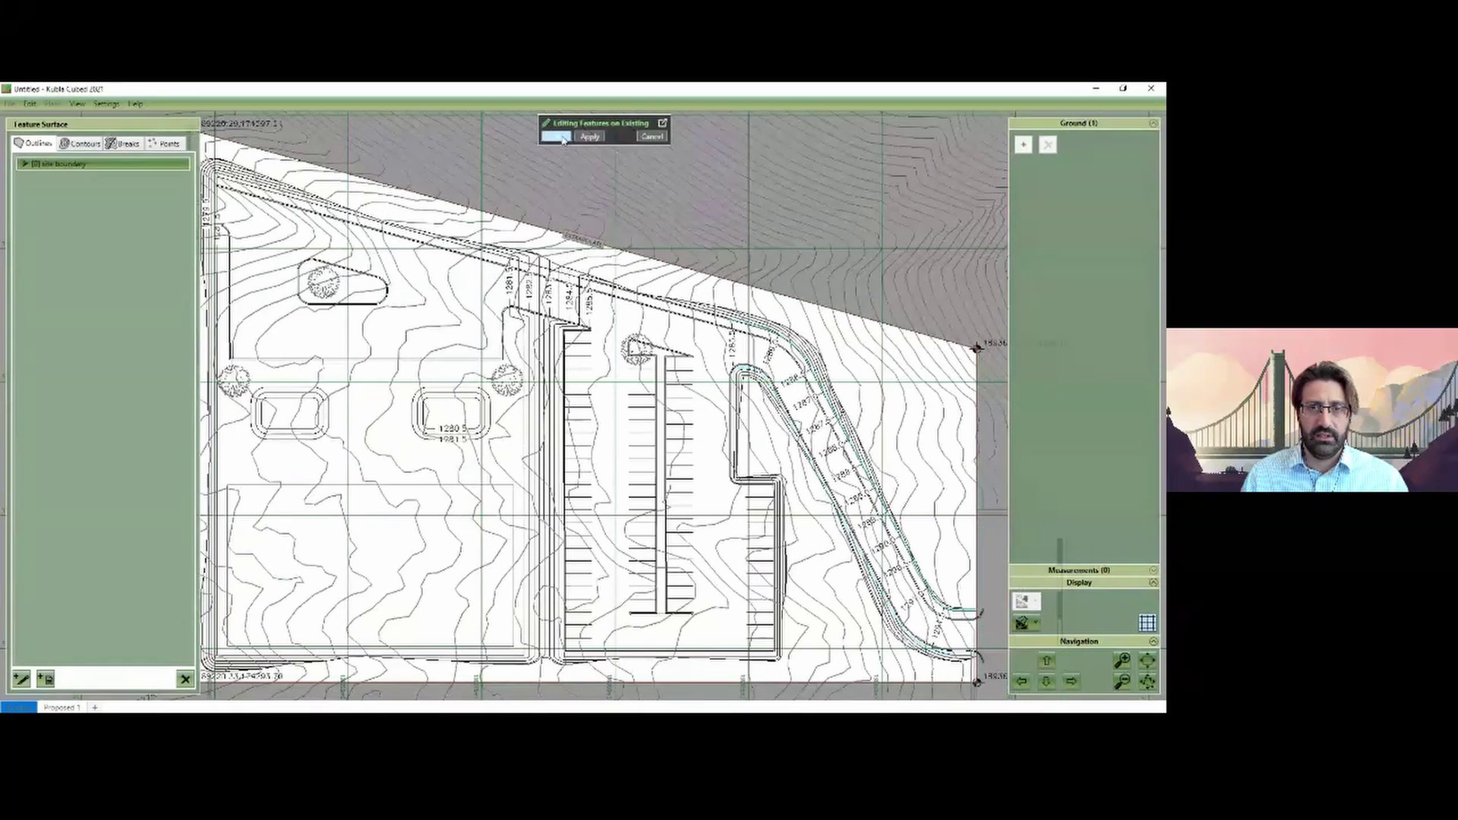
click(561, 137)
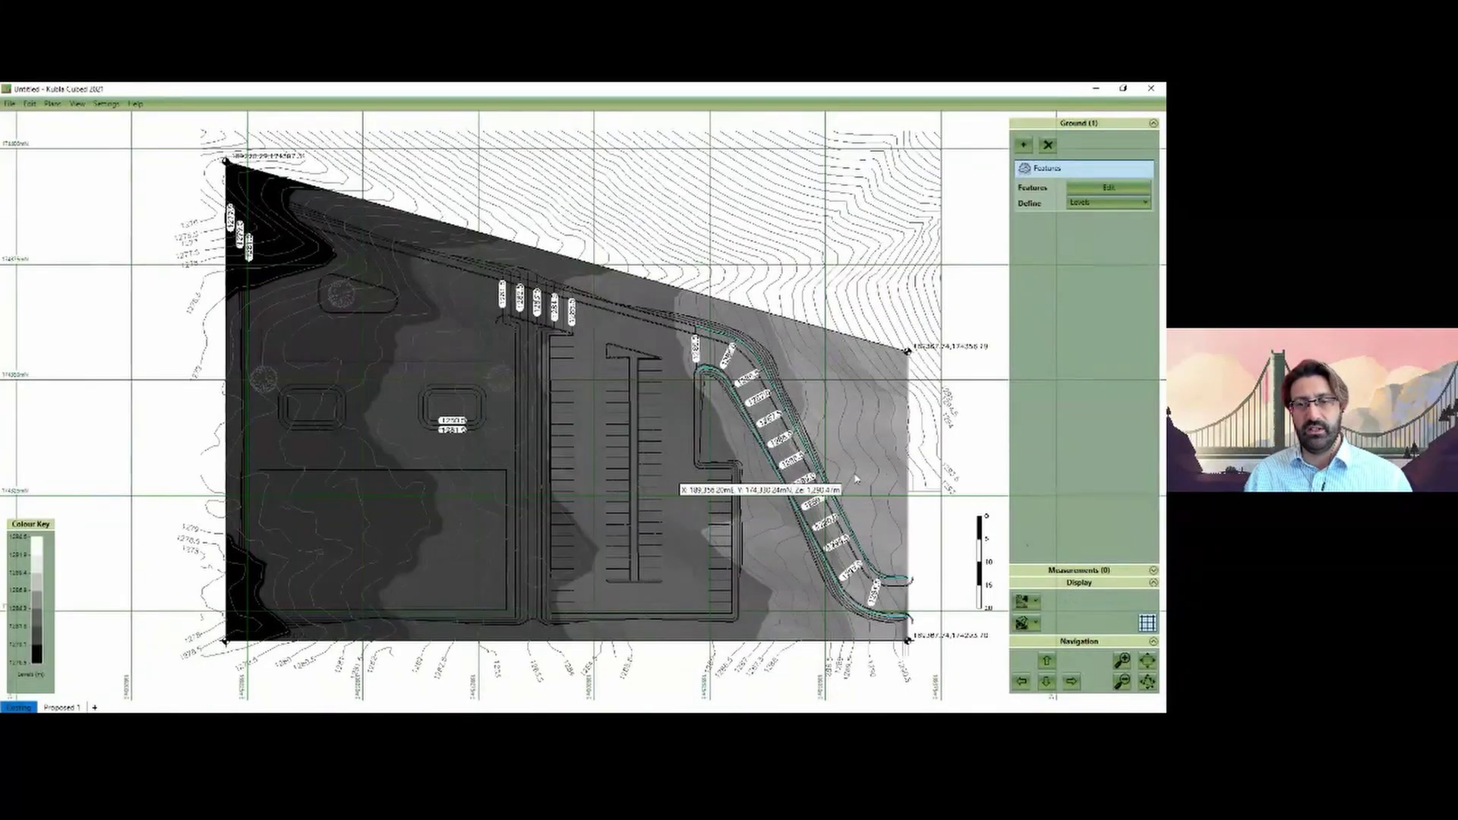
Step: Examine the existing ground's shaded elevations across the site, from the building area to the access road
scroll(857, 480, up, 1)
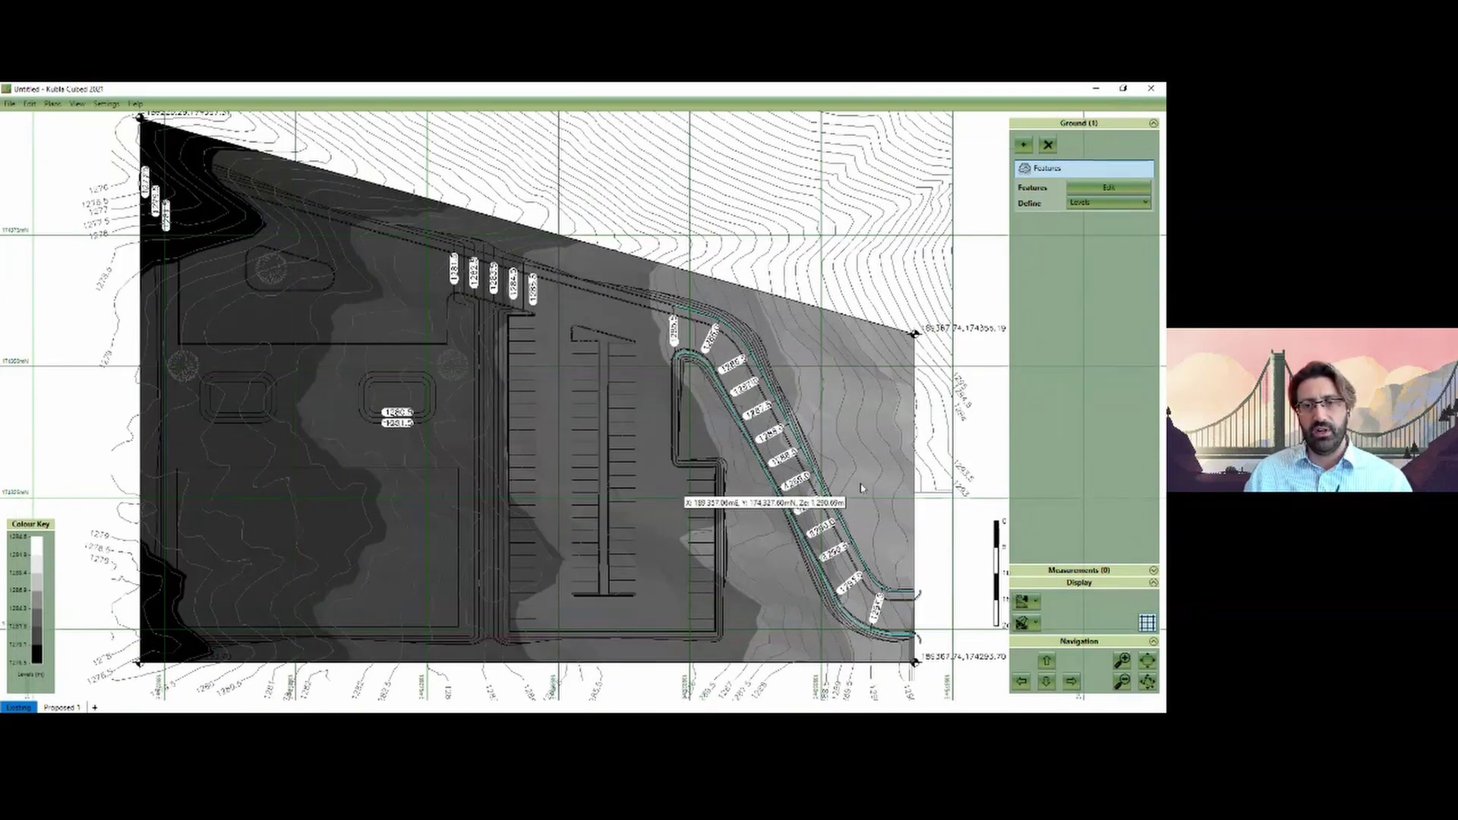
middle_drag(866, 482, 873, 478)
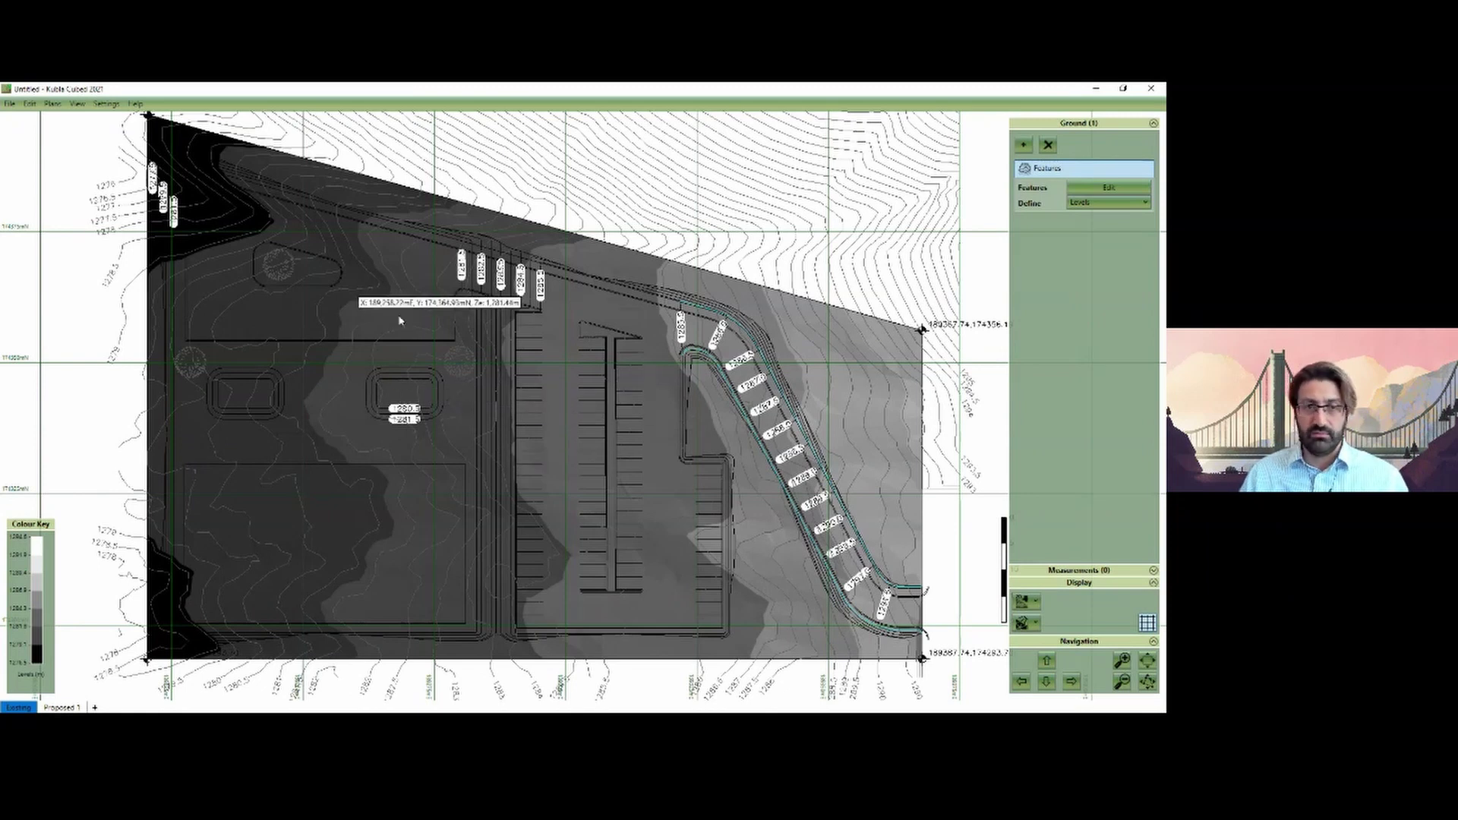
middle_drag(438, 372, 417, 382)
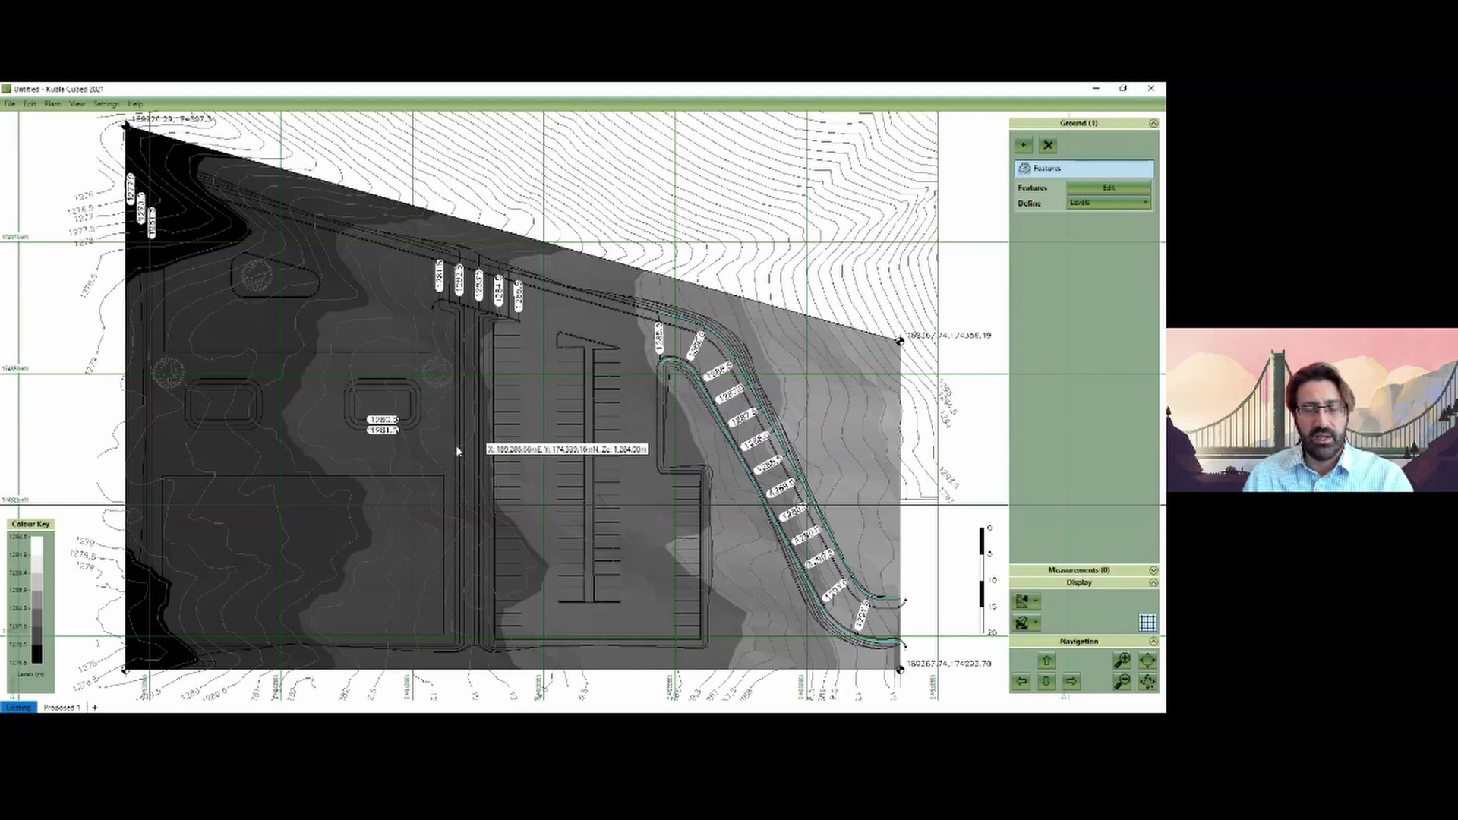
scroll(447, 450, up, 1)
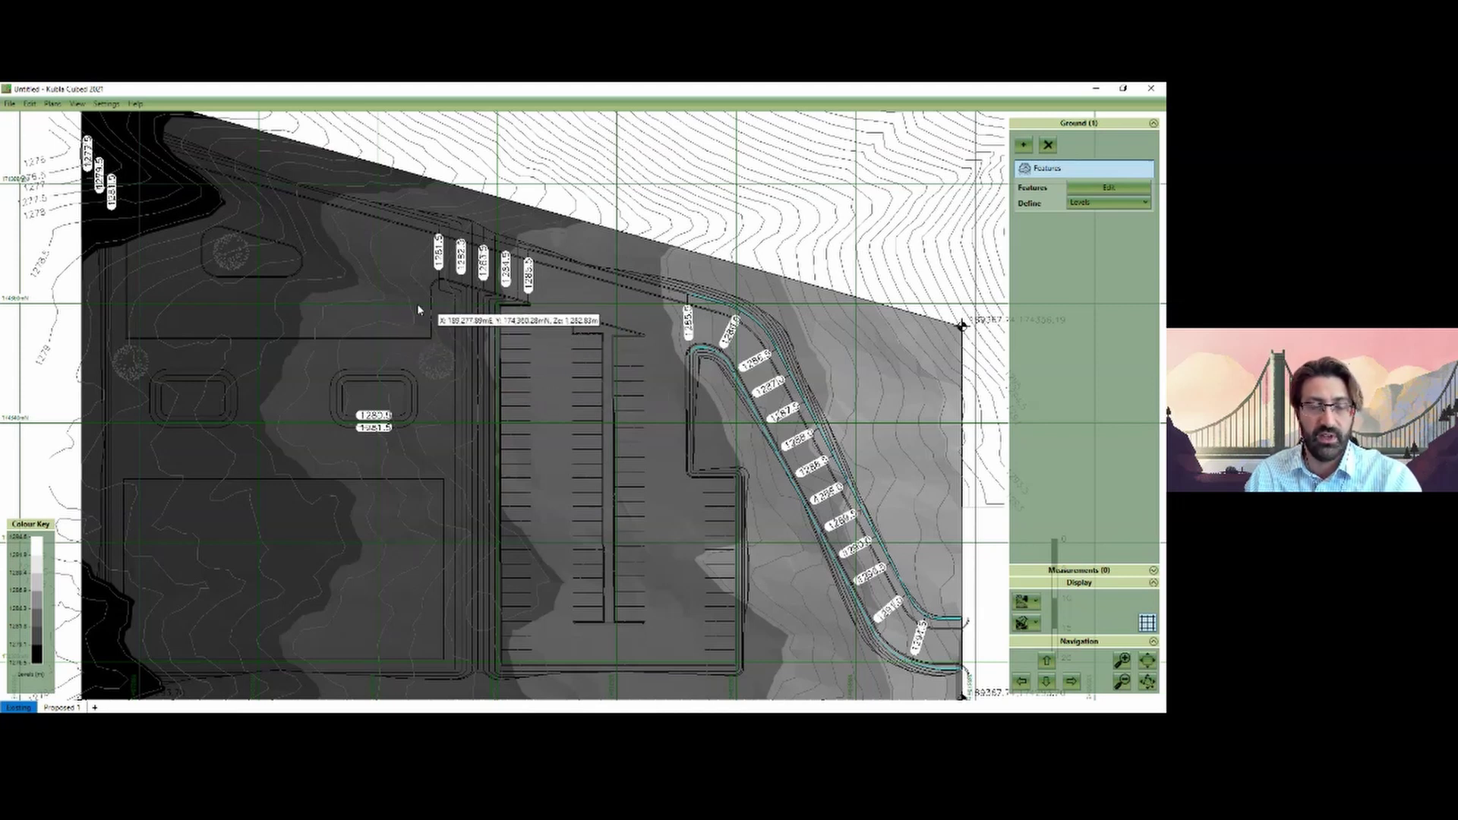
Step: Start a new, empty project
click(10, 104)
click(22, 121)
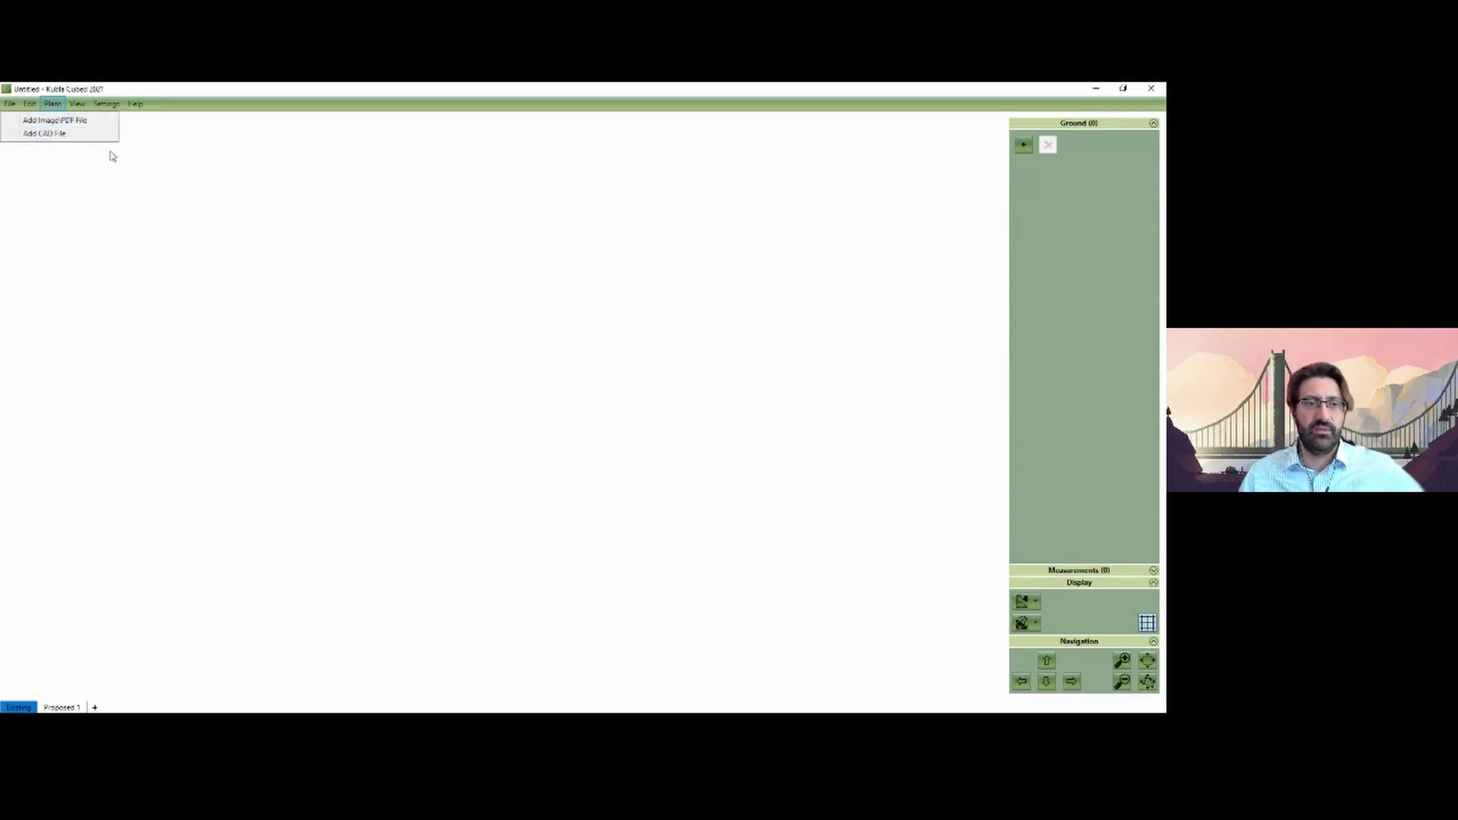
Step: Add the PDF site plan Dingley Dell Housing_15072021.pdf to the new project
click(55, 120)
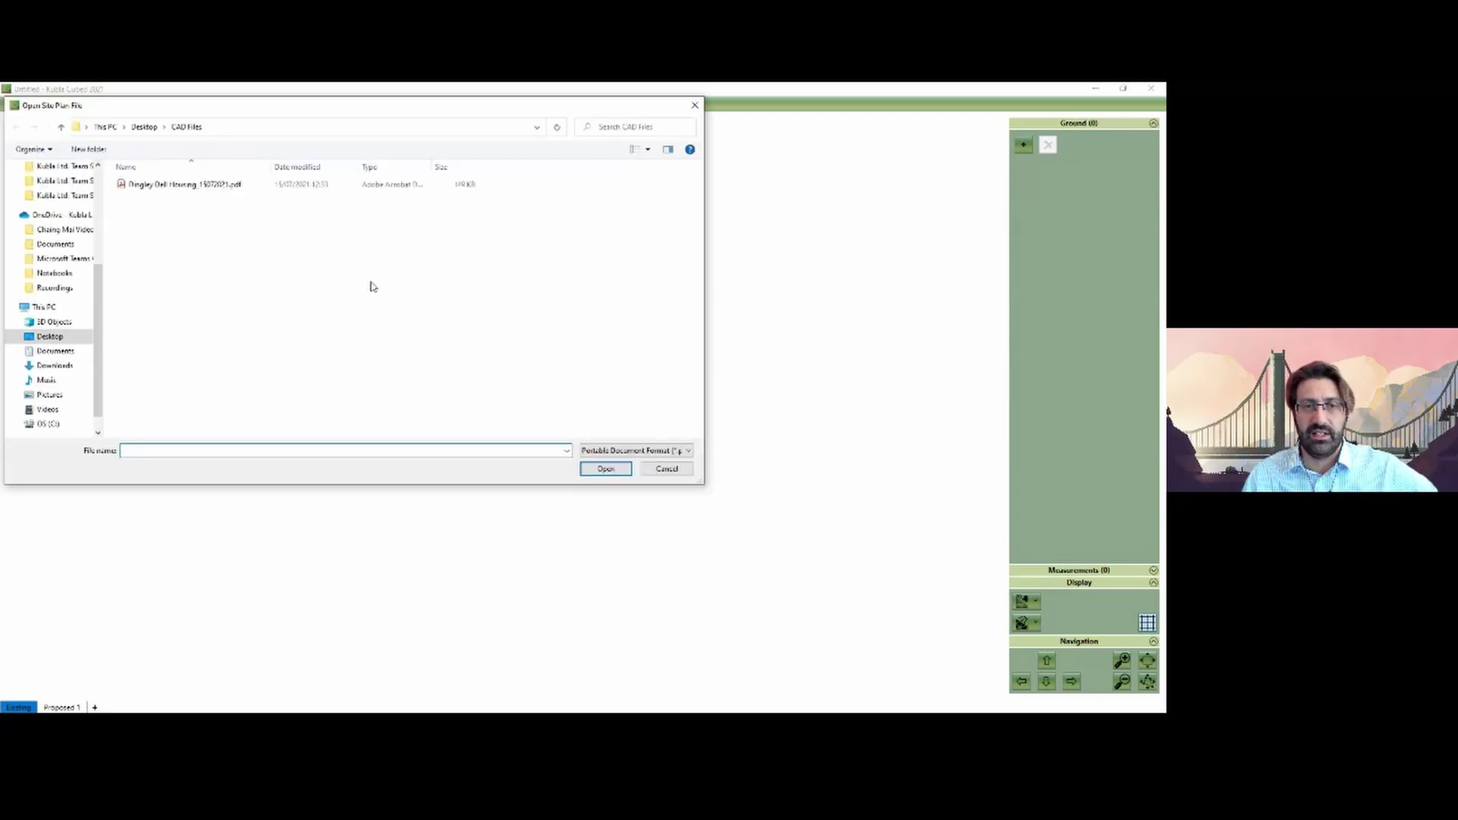
click(195, 184)
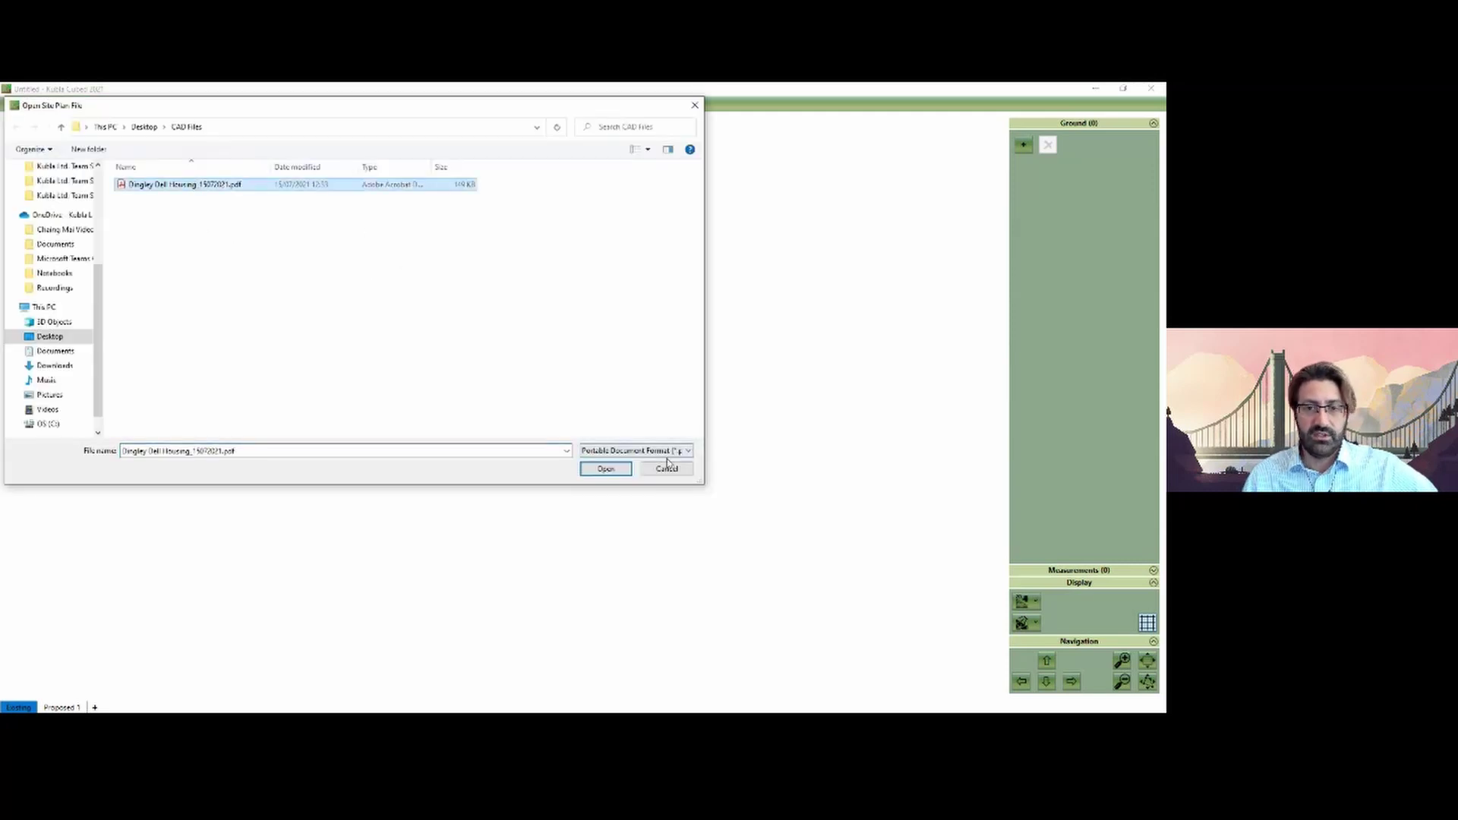
click(622, 470)
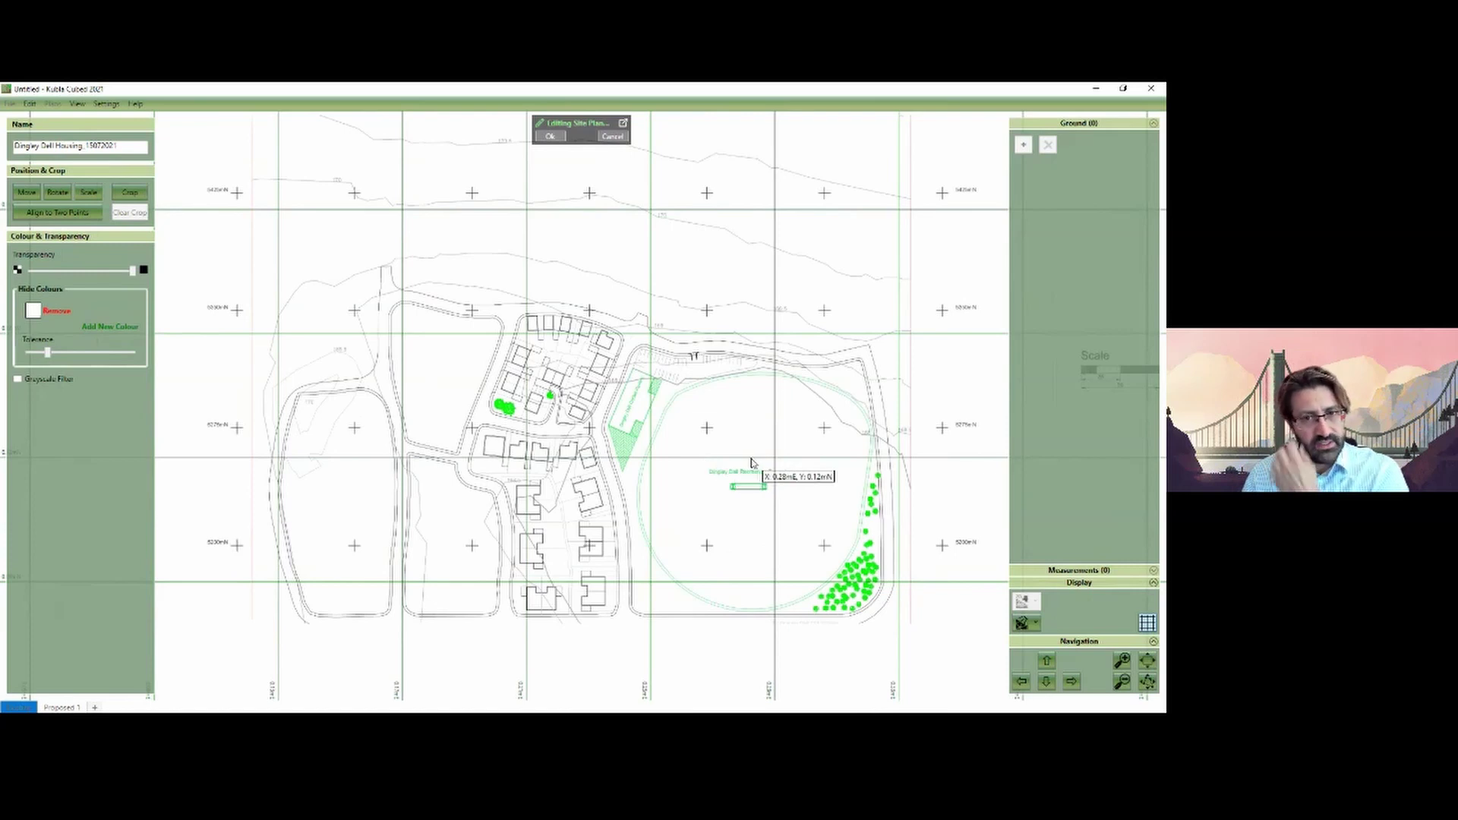
Step: Scale the site plan by length, using a 75 m line between the 5275mN and 5200mN grid crosses east of the recreation ground
middle_drag(638, 458, 601, 389)
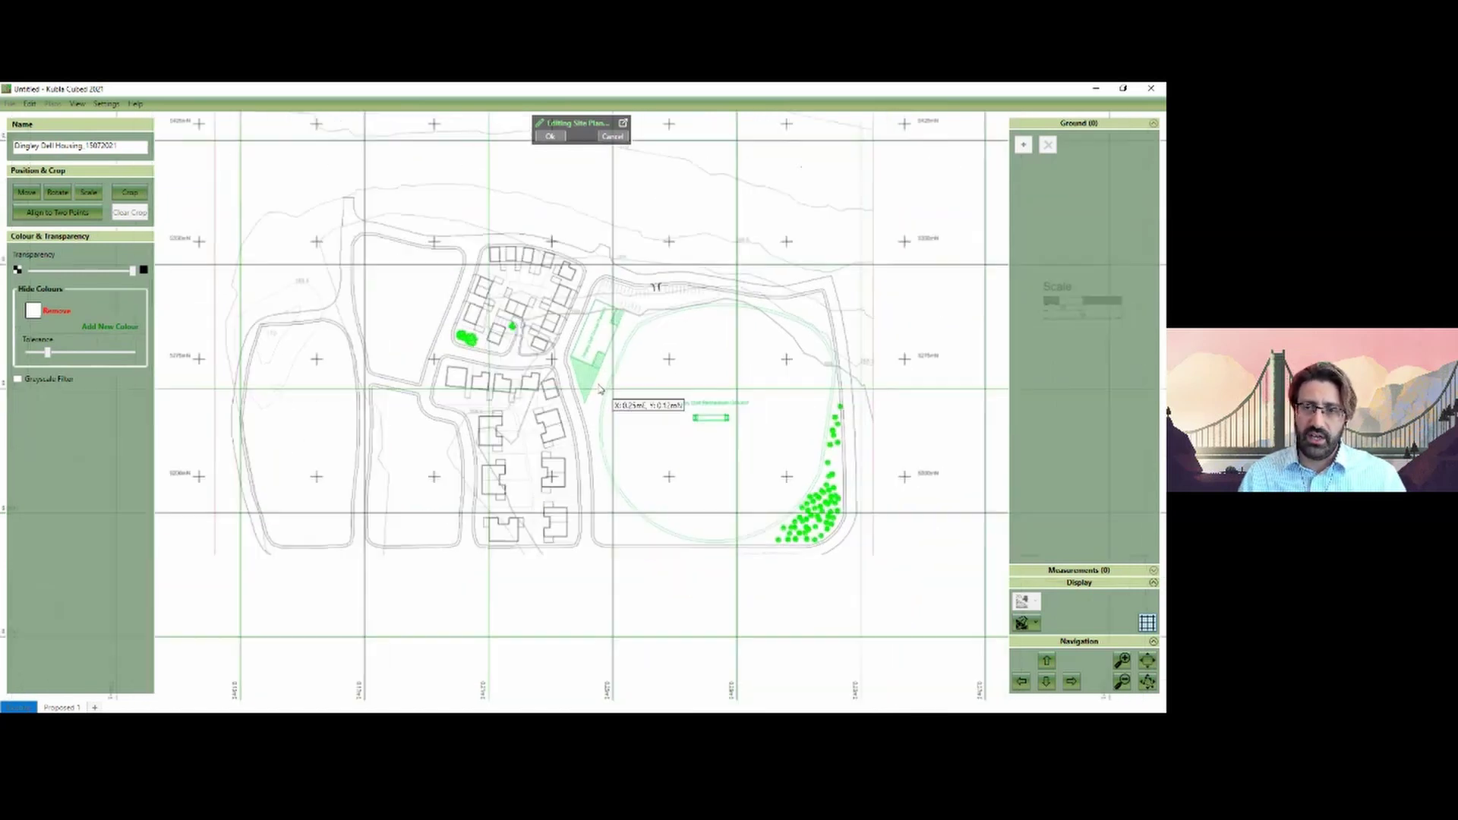
scroll(759, 410, up, 2)
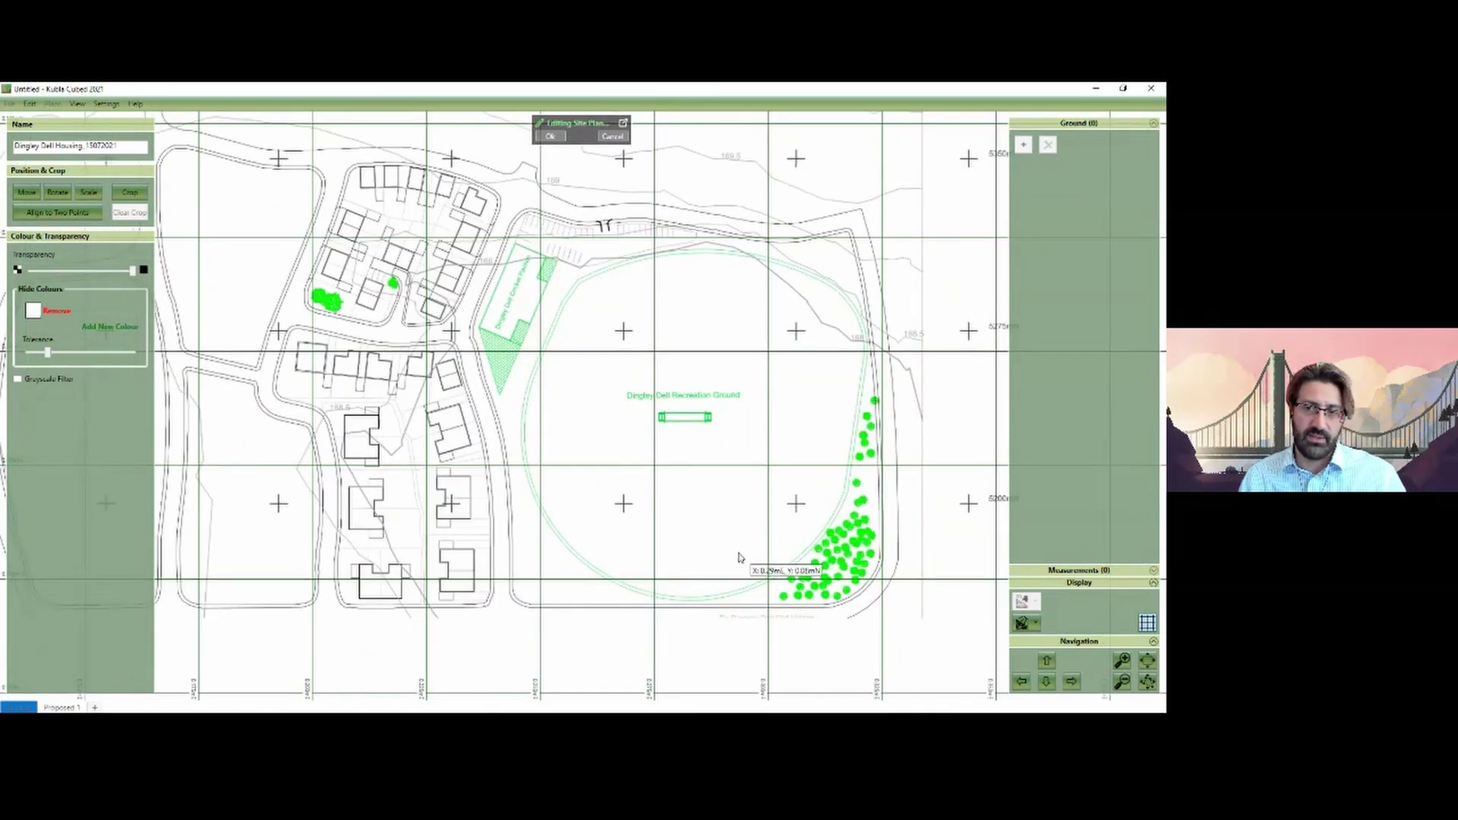
middle_drag(741, 558, 588, 545)
scroll(801, 507, up, 3)
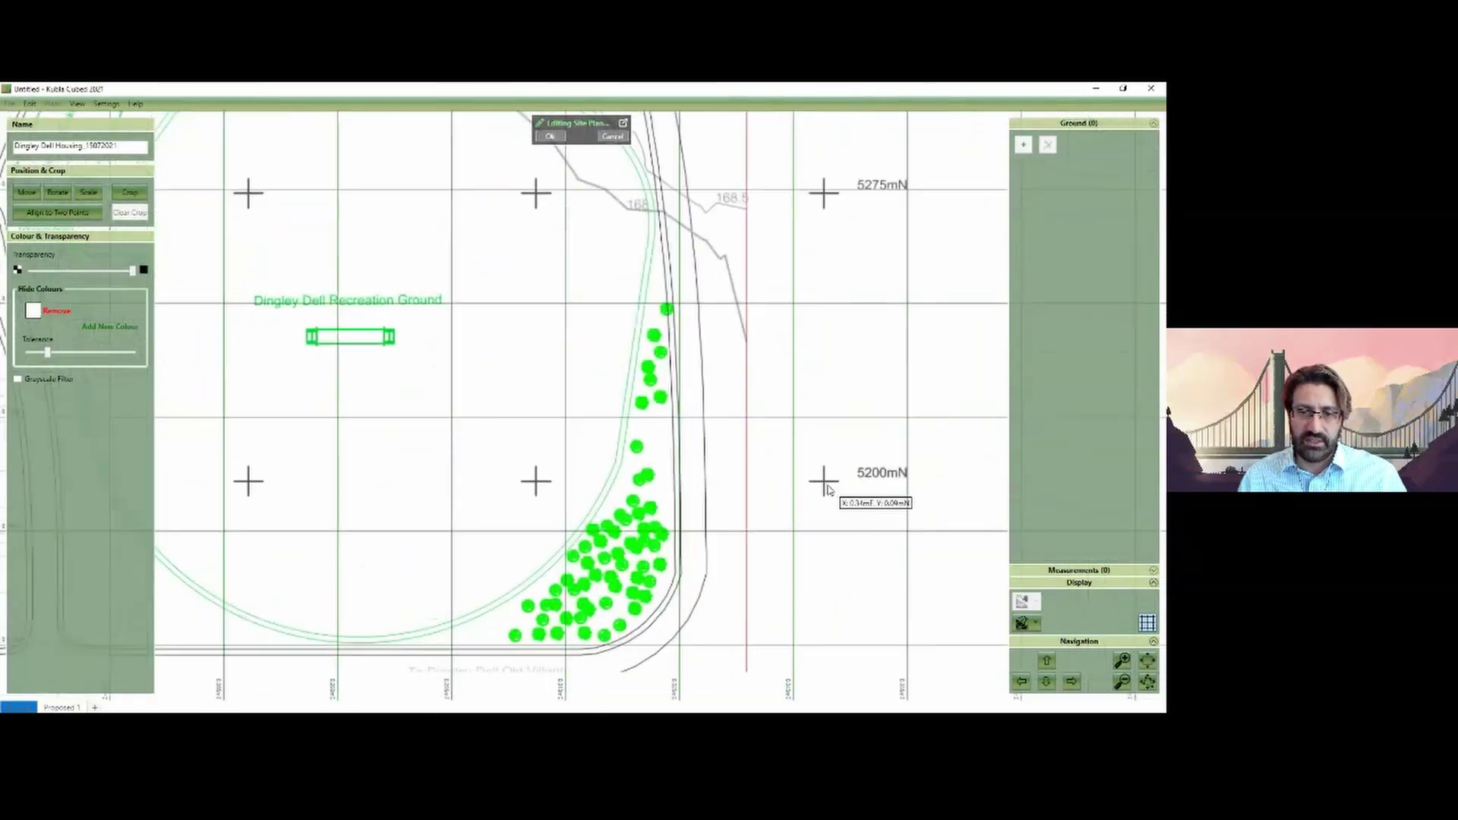
middle_drag(828, 490, 783, 509)
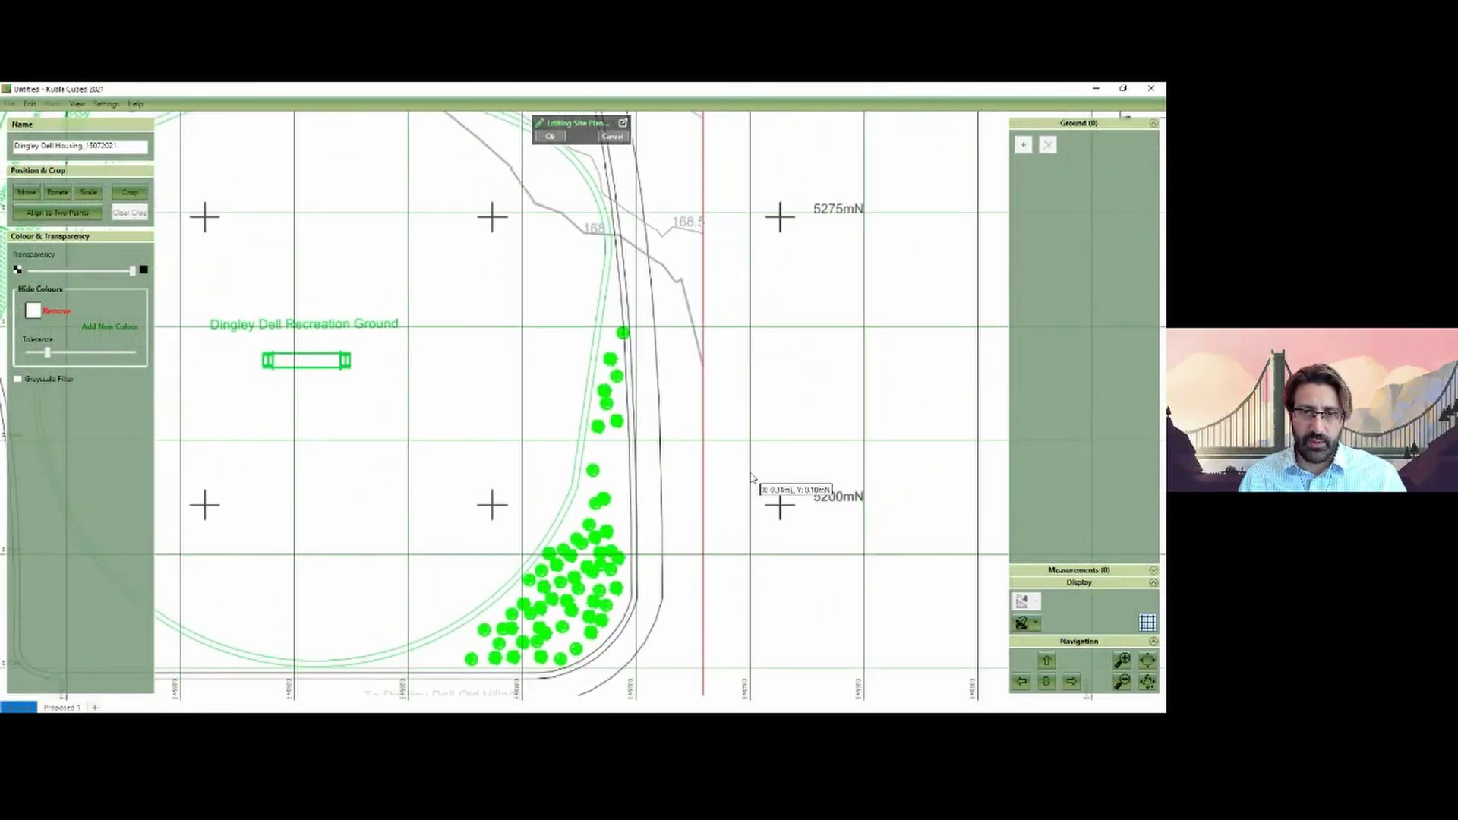
click(88, 194)
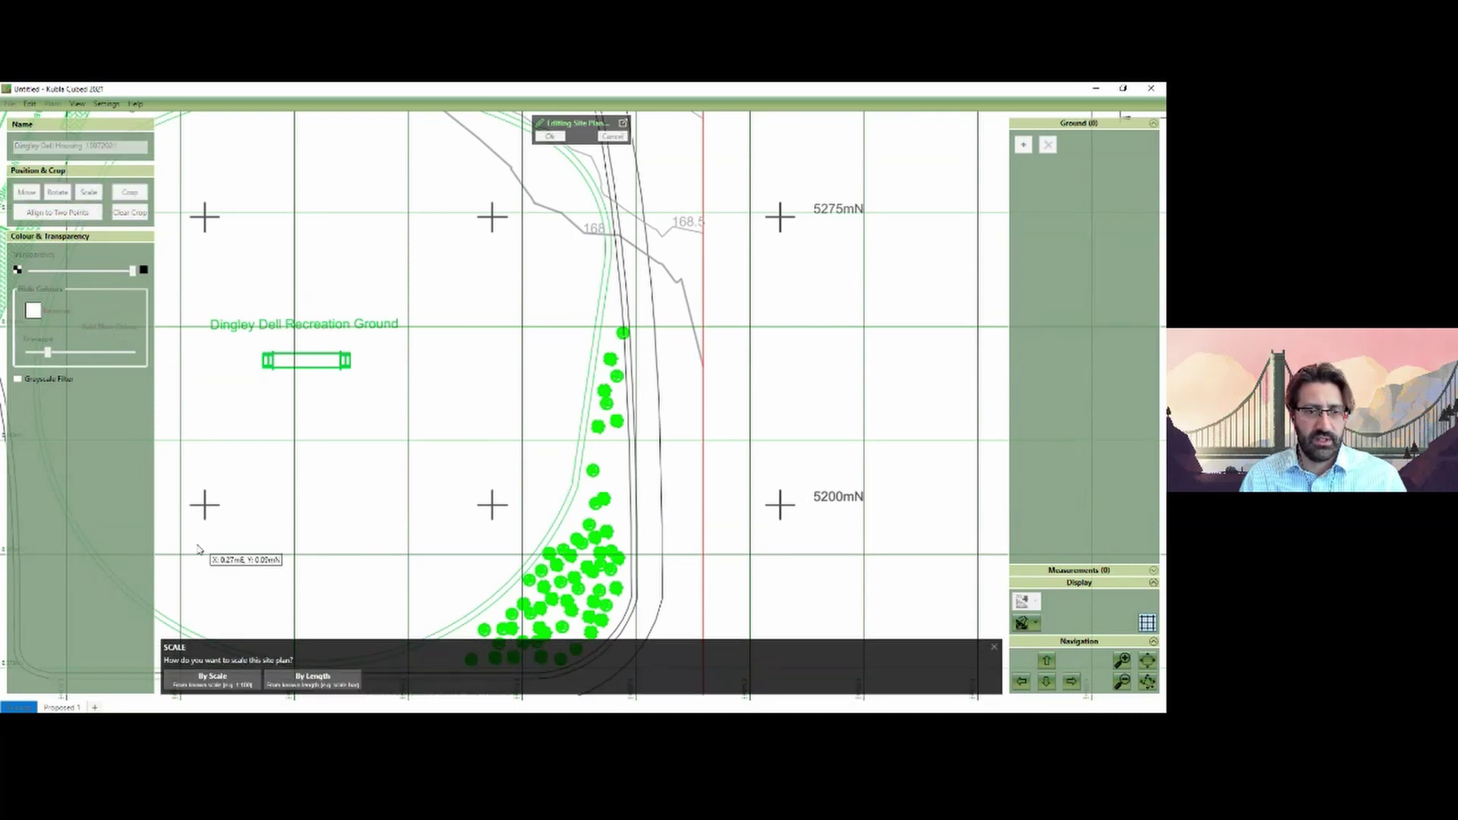
click(323, 684)
click(780, 216)
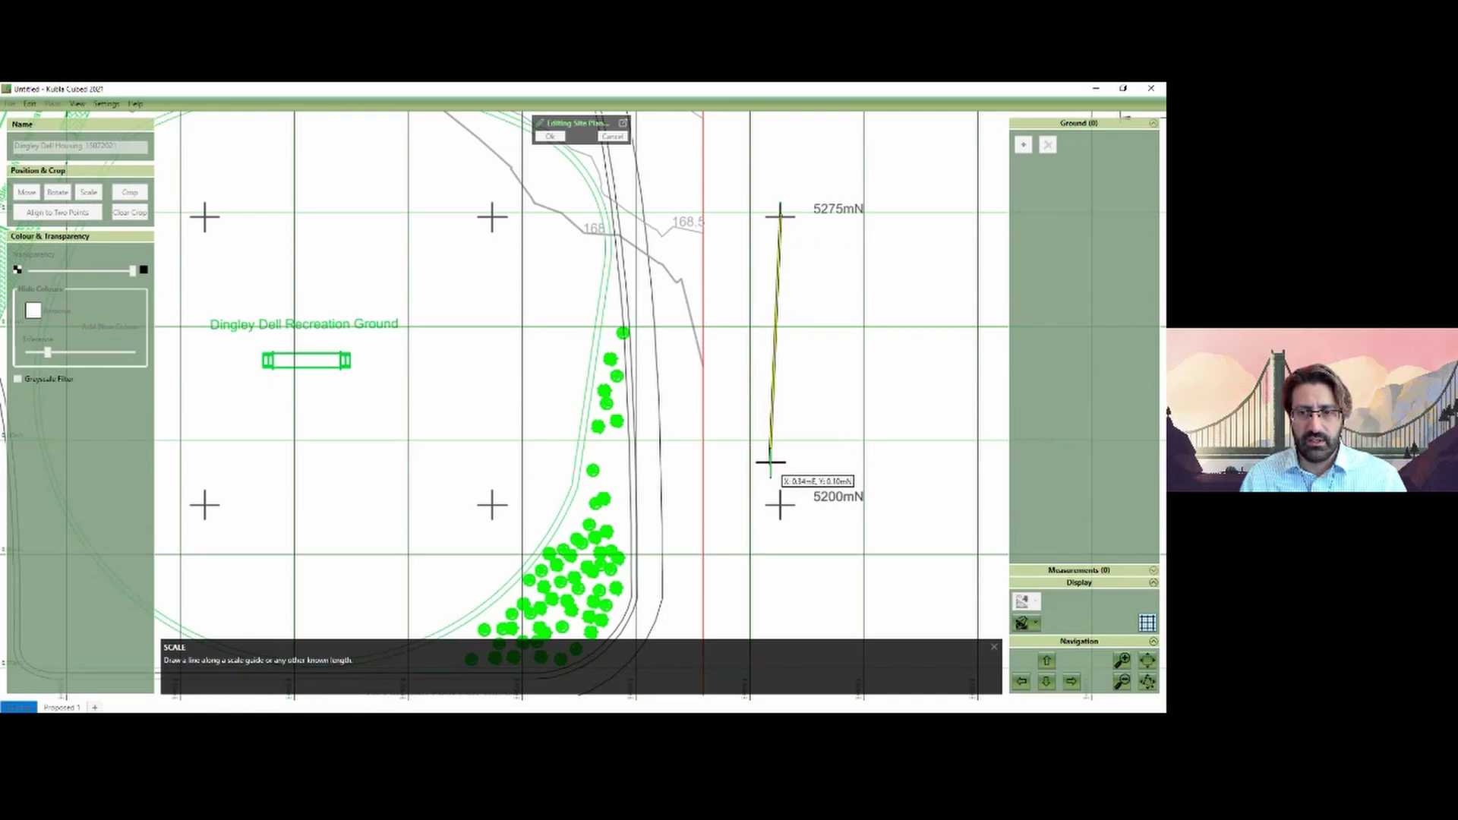
click(780, 505)
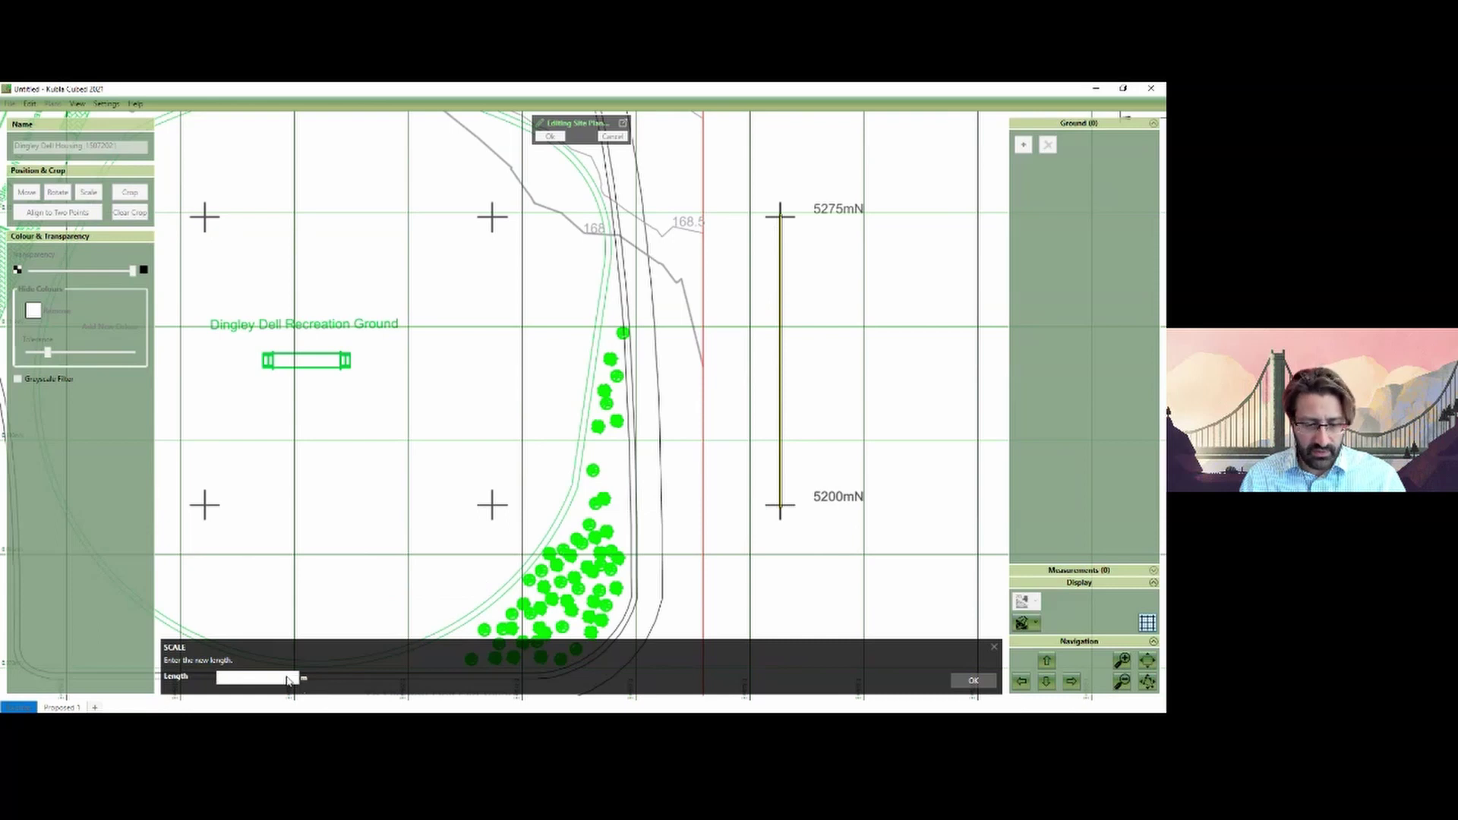
text(75)
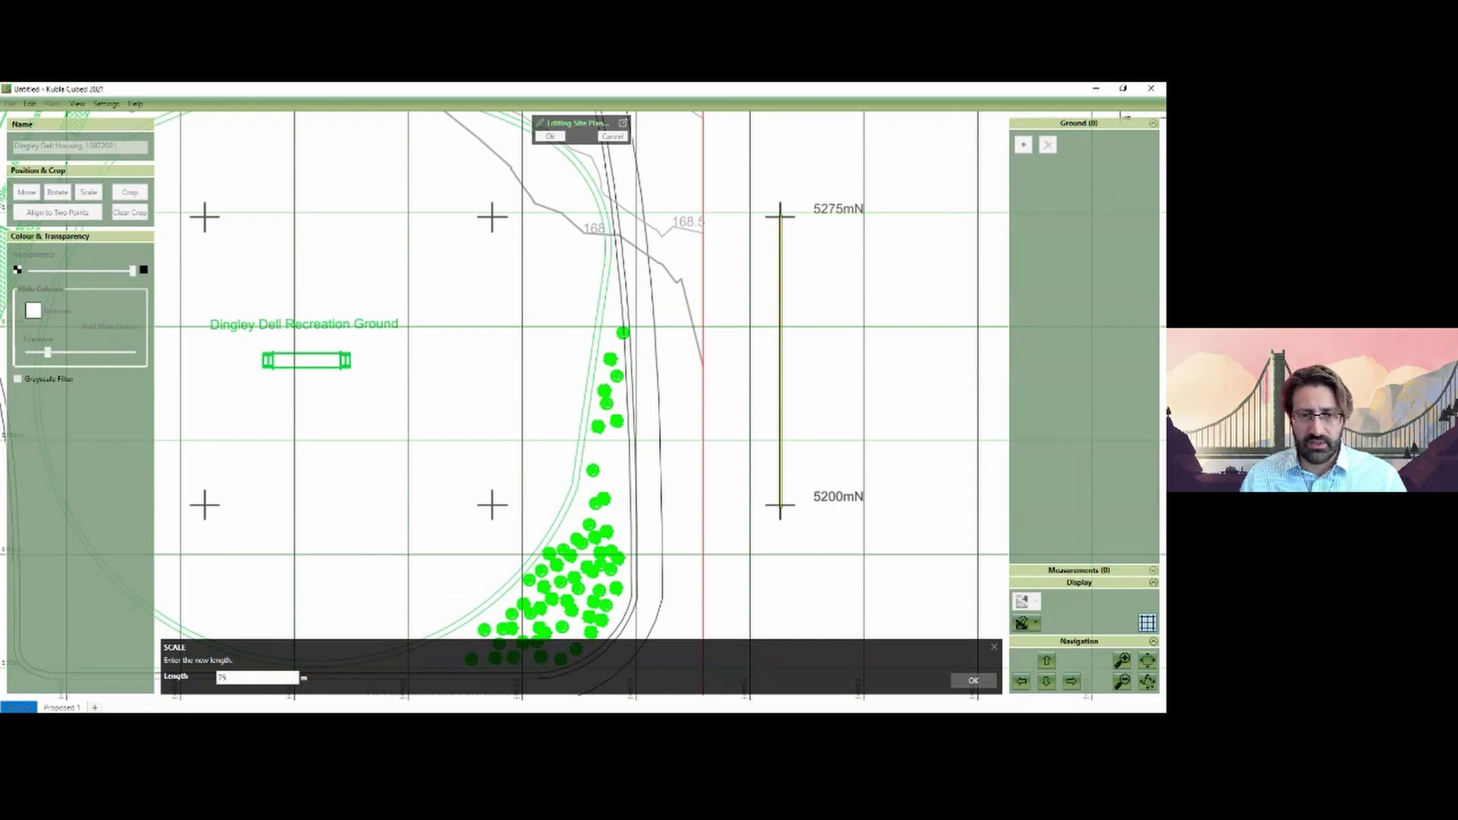
click(973, 681)
Step: Check the rescaled plan as a whole and accept the site plan edits
scroll(562, 425, down, 5)
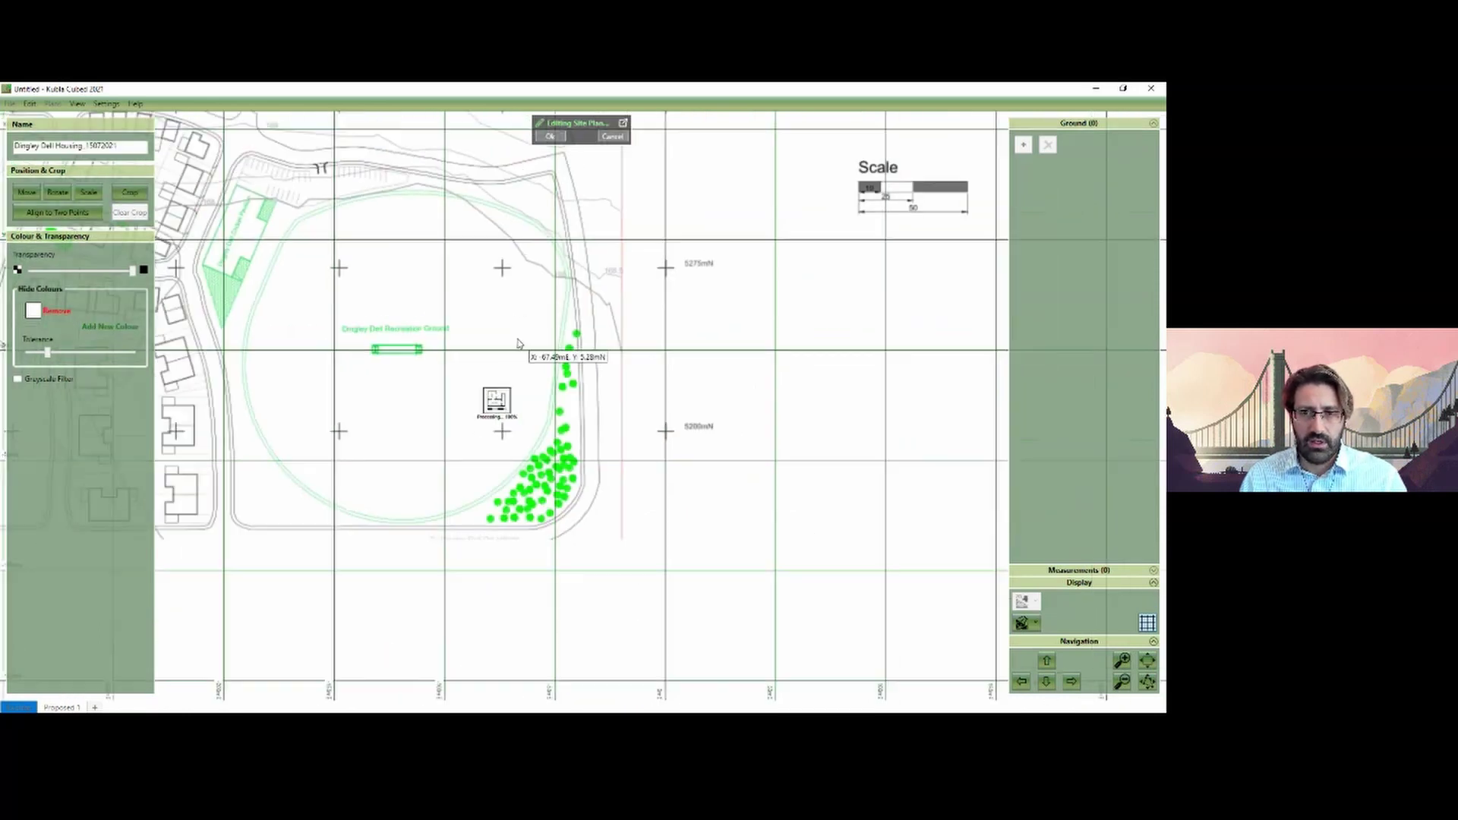
middle_drag(544, 435, 549, 440)
middle_drag(465, 358, 535, 422)
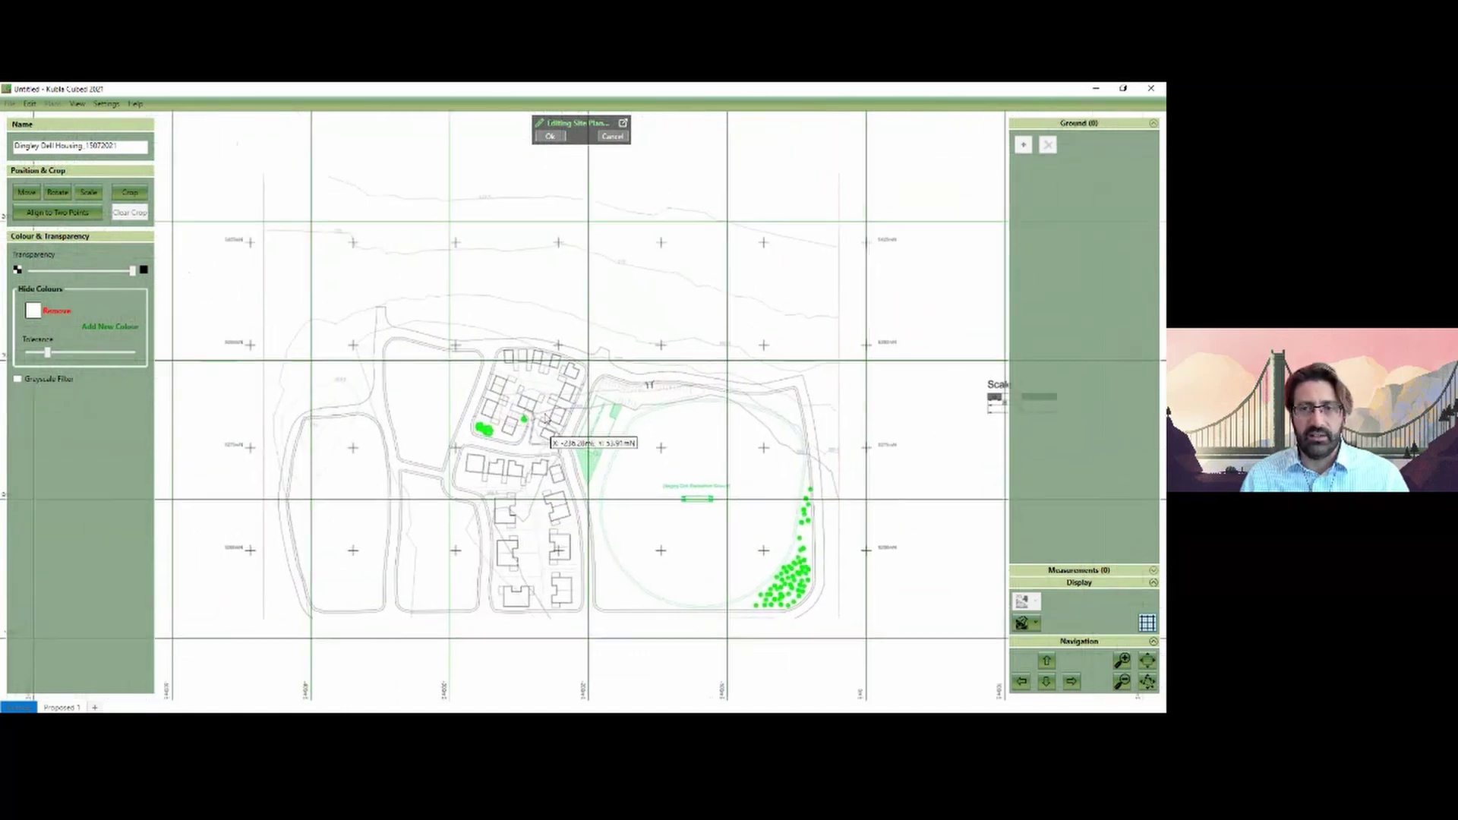
click(550, 135)
Step: Measure a trial distance across the plan, starting beside the cricket pavilion, to check the scale
scroll(601, 488, up, 2)
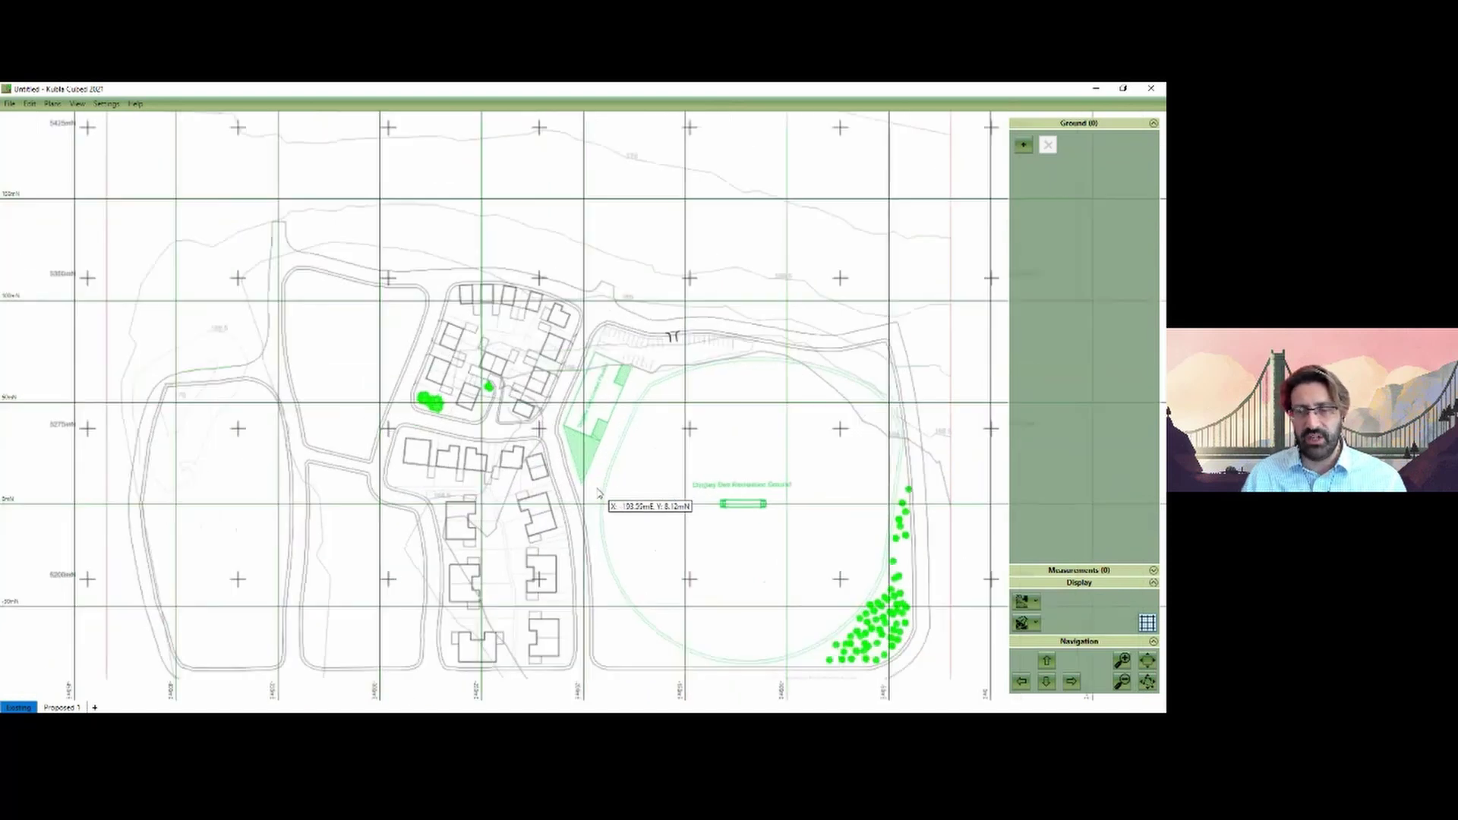
click(558, 440)
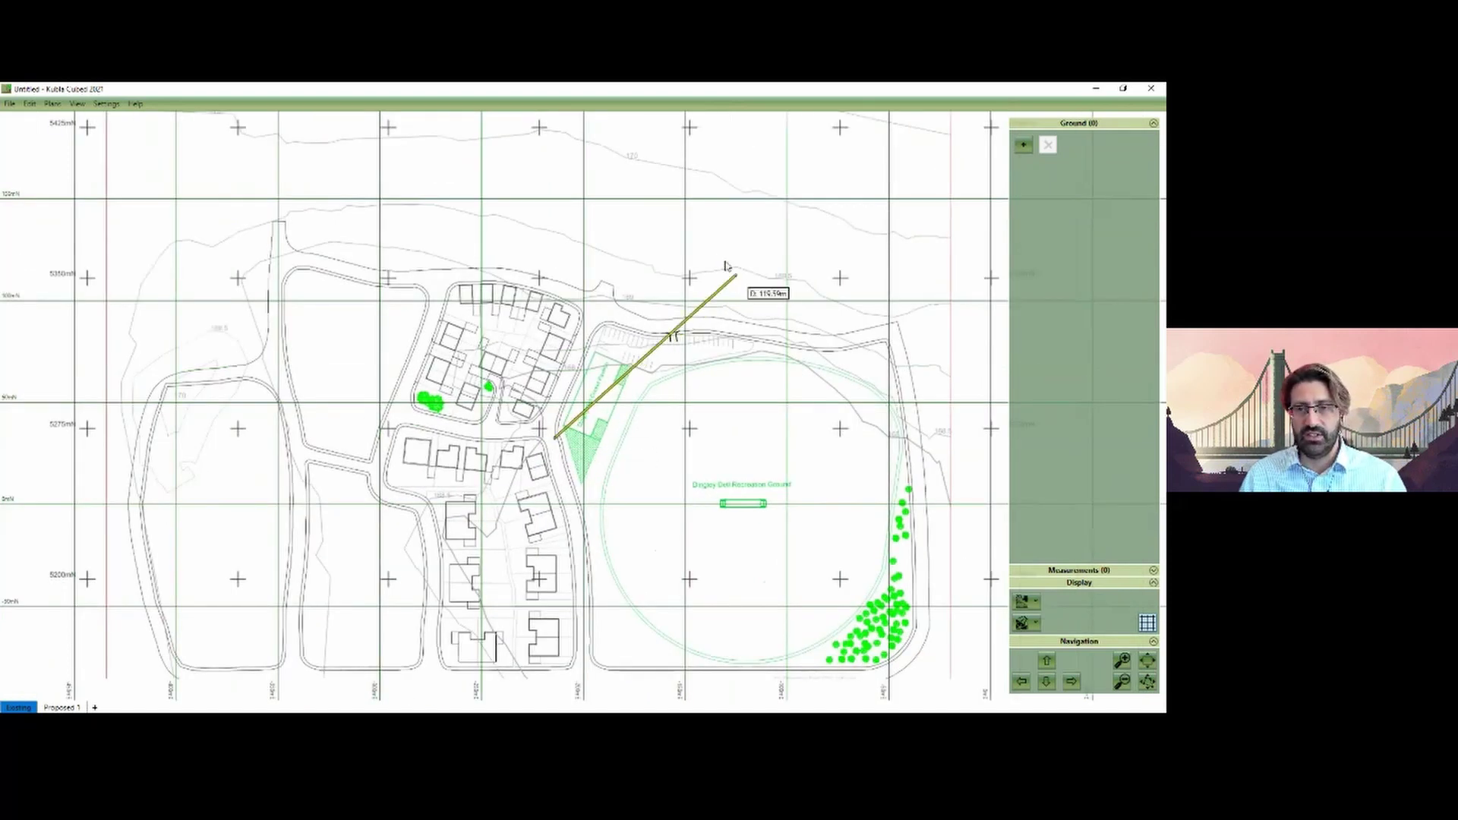
drag(360, 351, 359, 351)
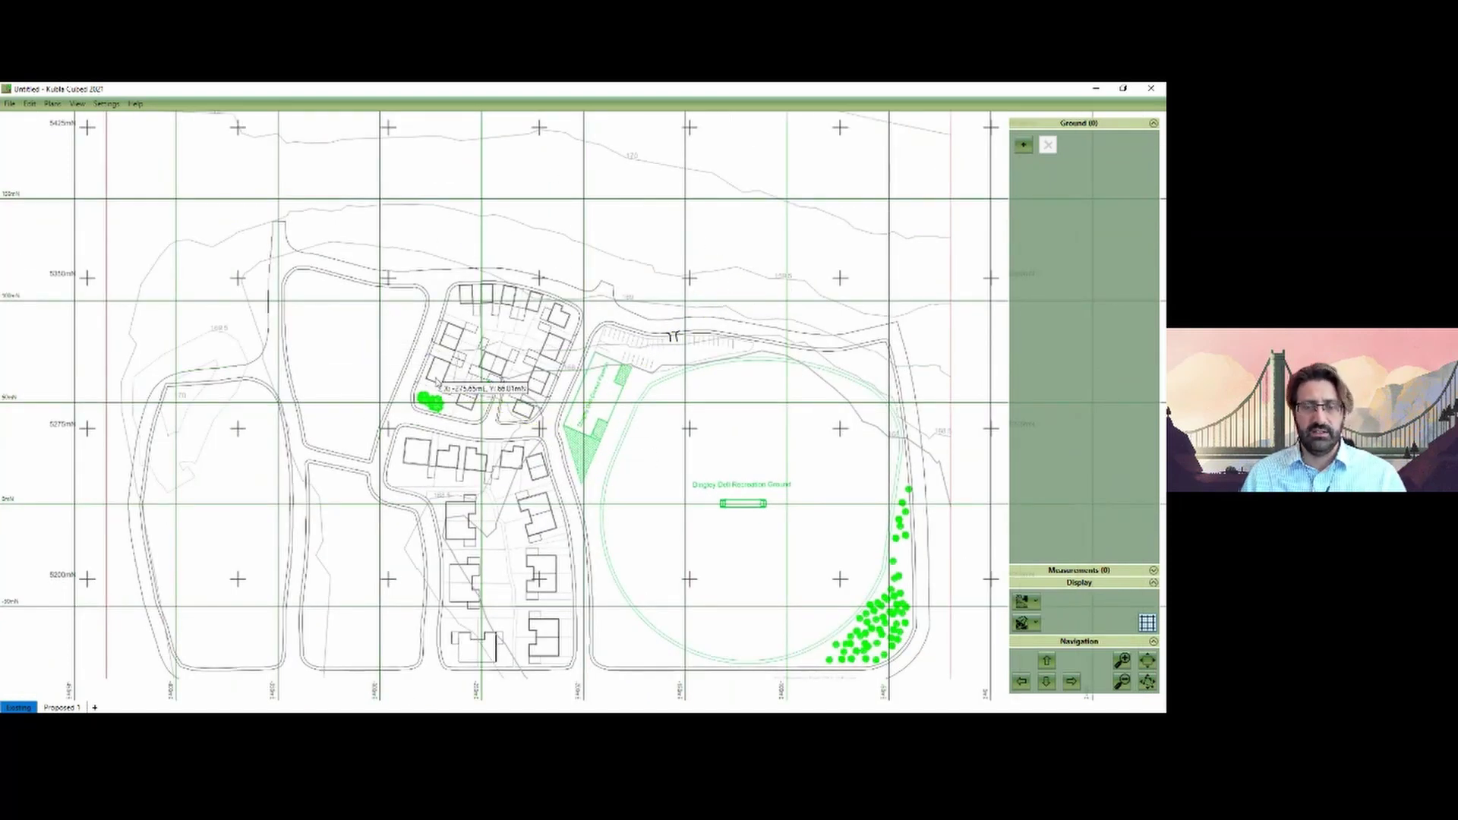
click(488, 386)
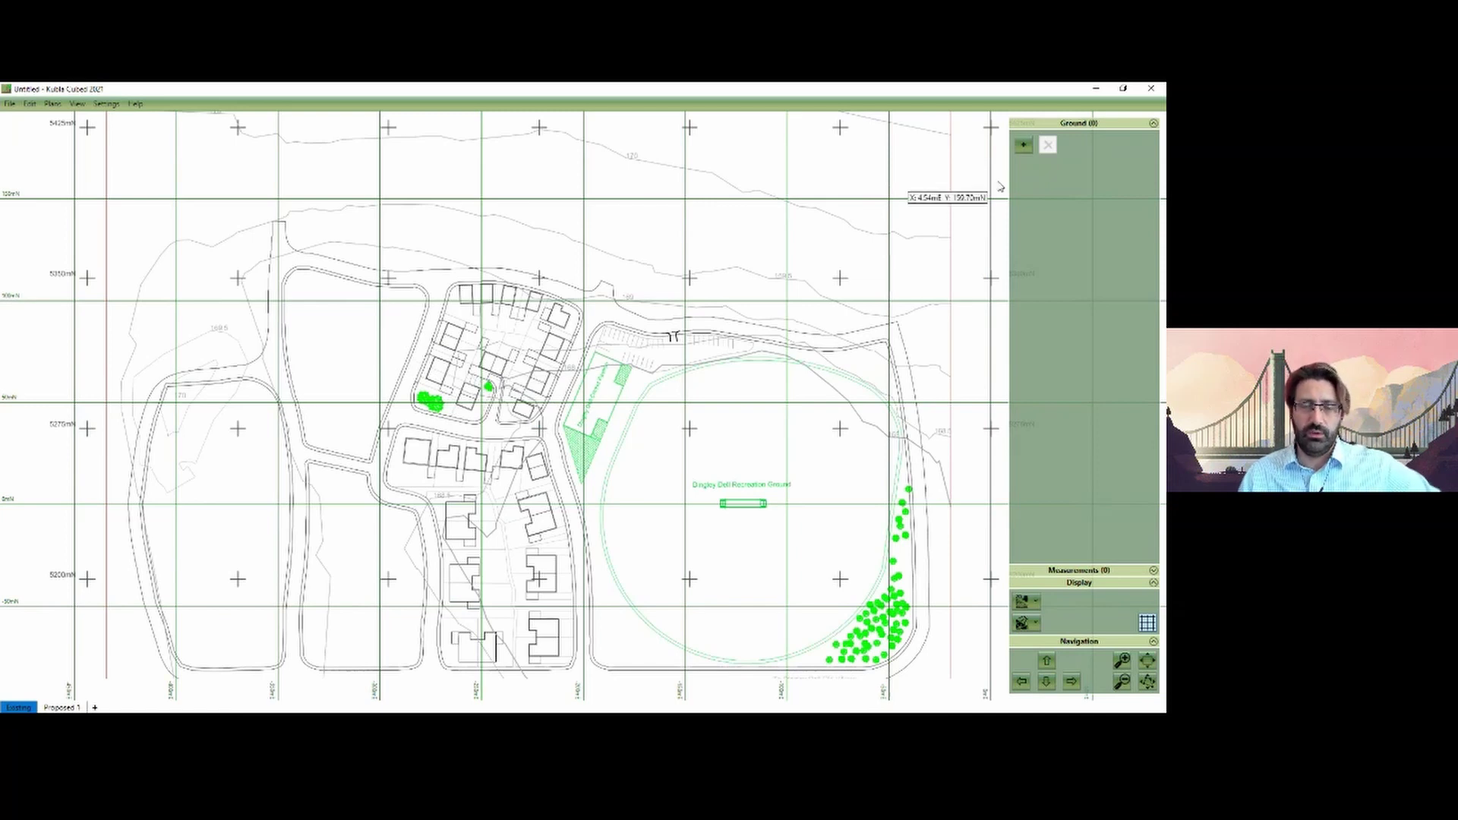
click(1026, 148)
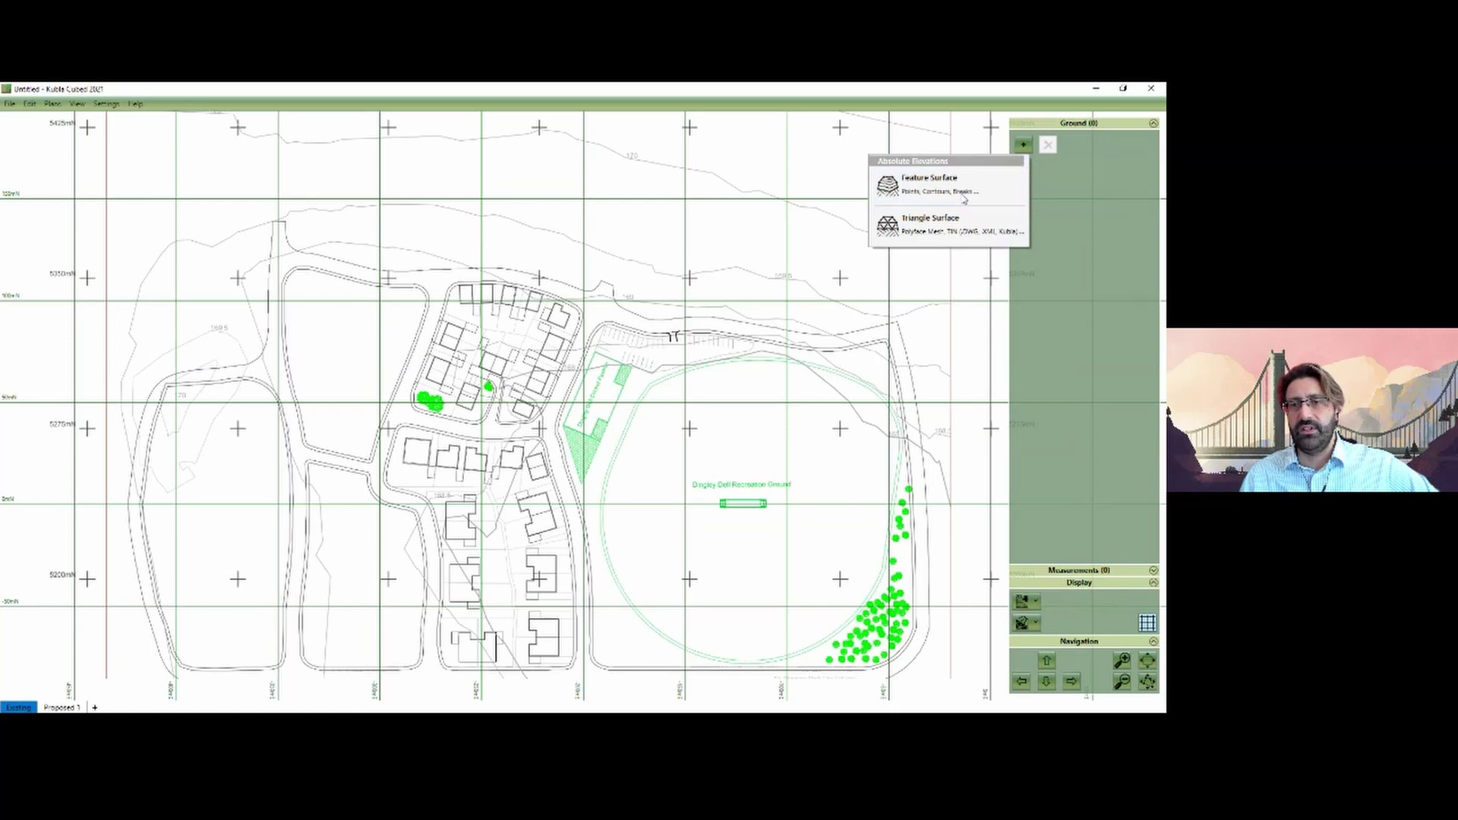
click(963, 195)
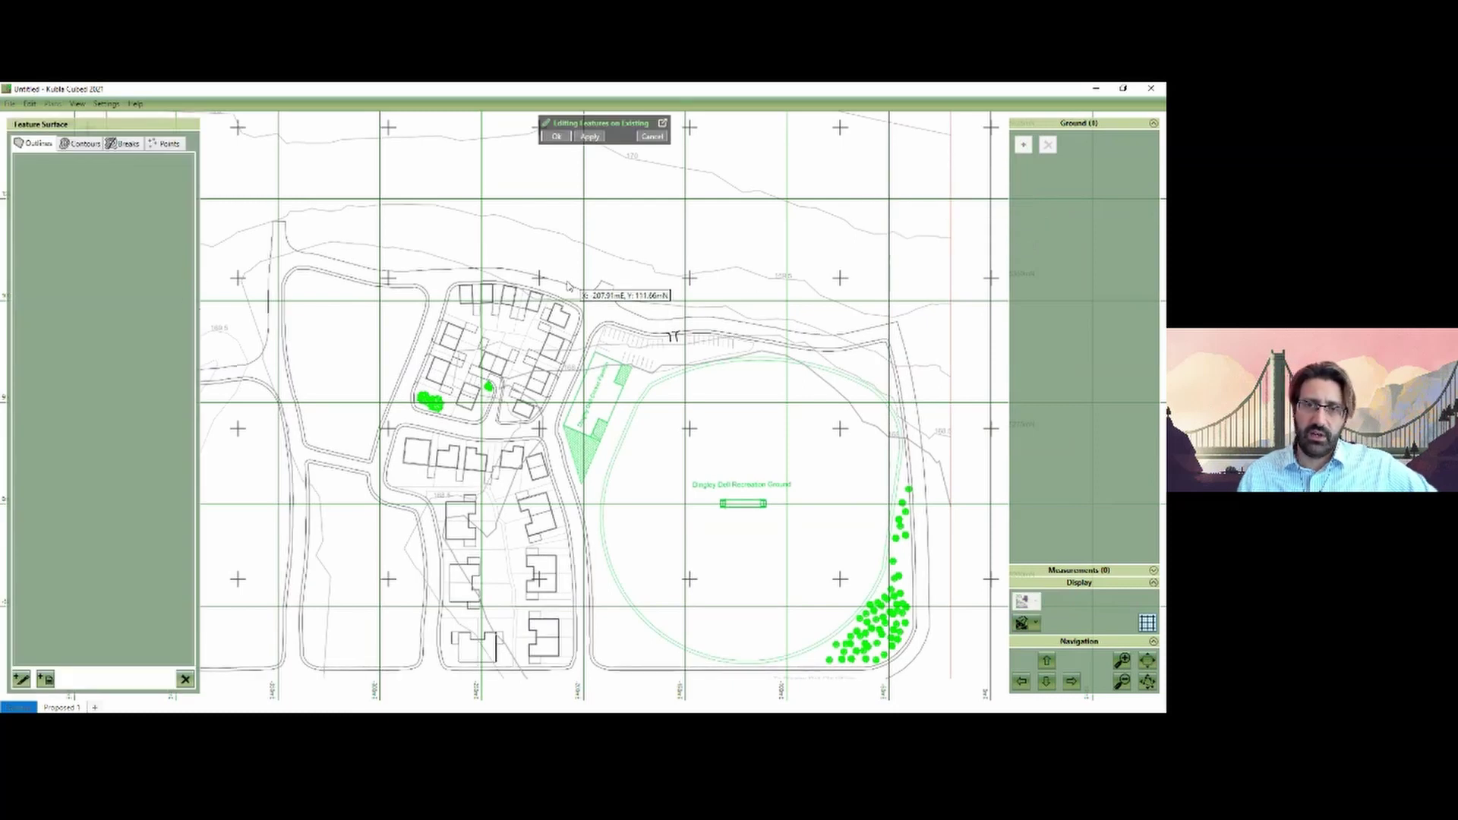
scroll(616, 257, up, 3)
scroll(616, 257, up, 1)
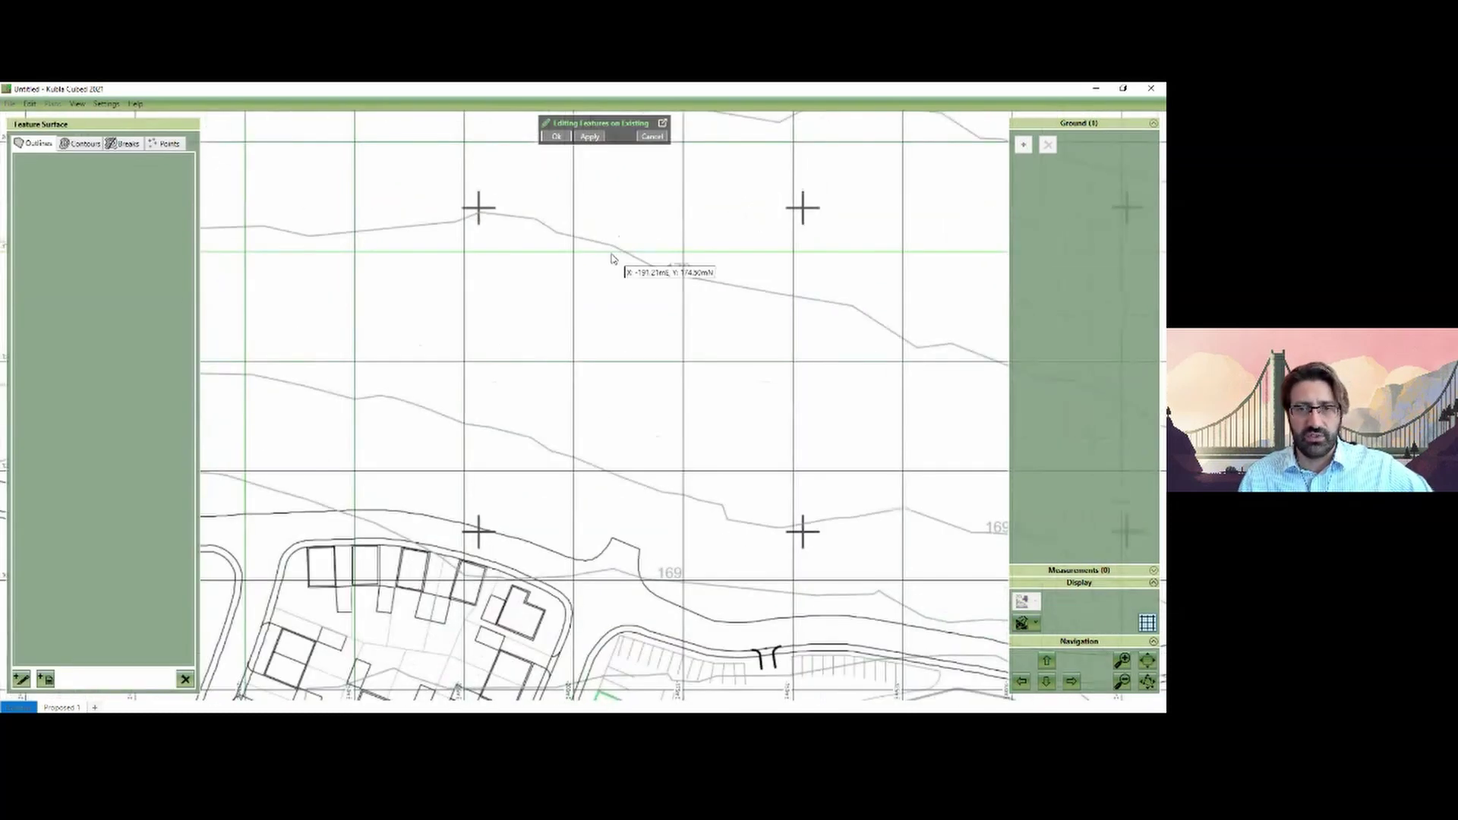
scroll(467, 371, down, 2)
middle_drag(357, 394, 566, 396)
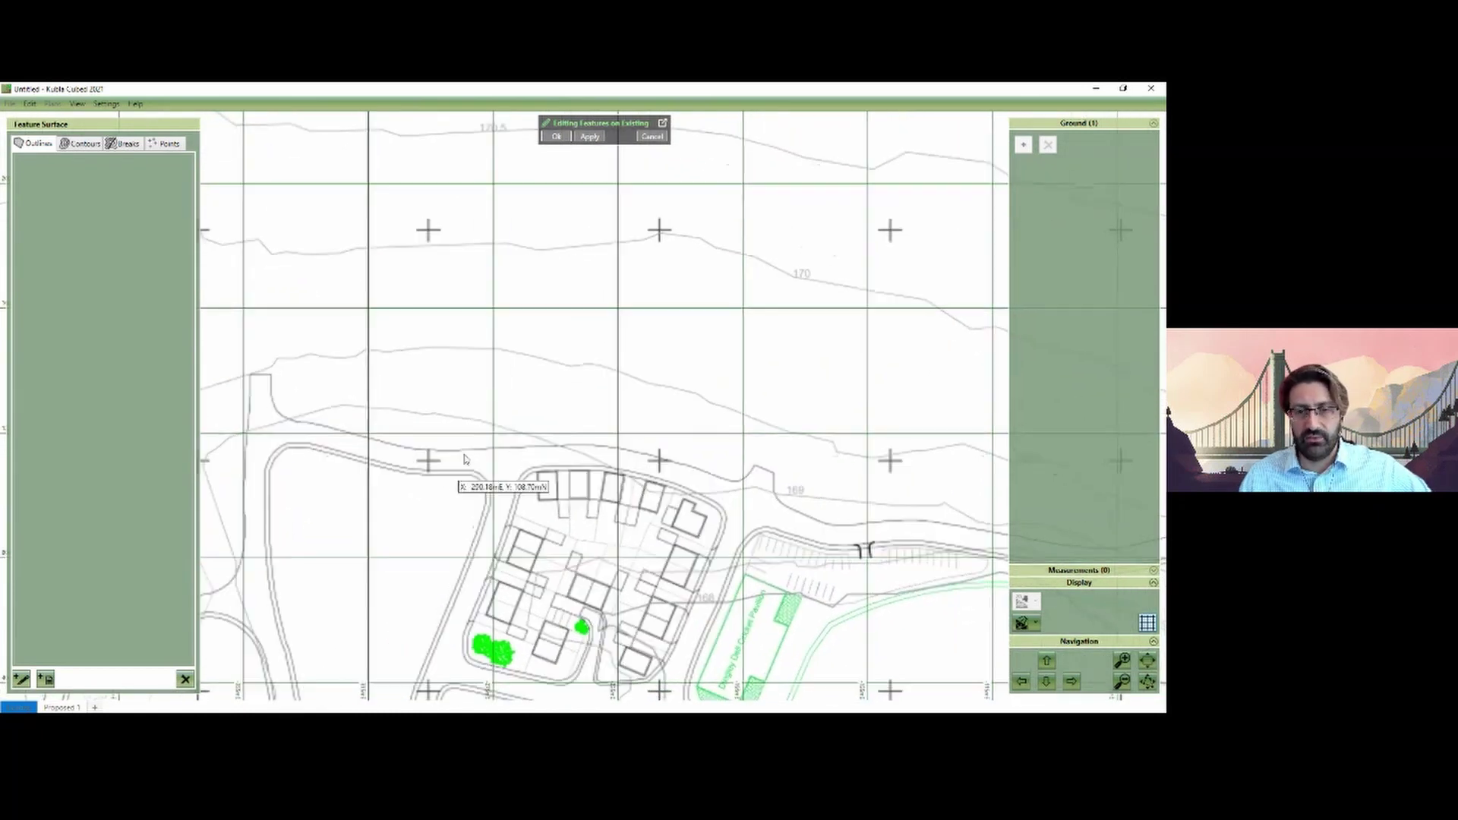
middle_drag(461, 430, 508, 376)
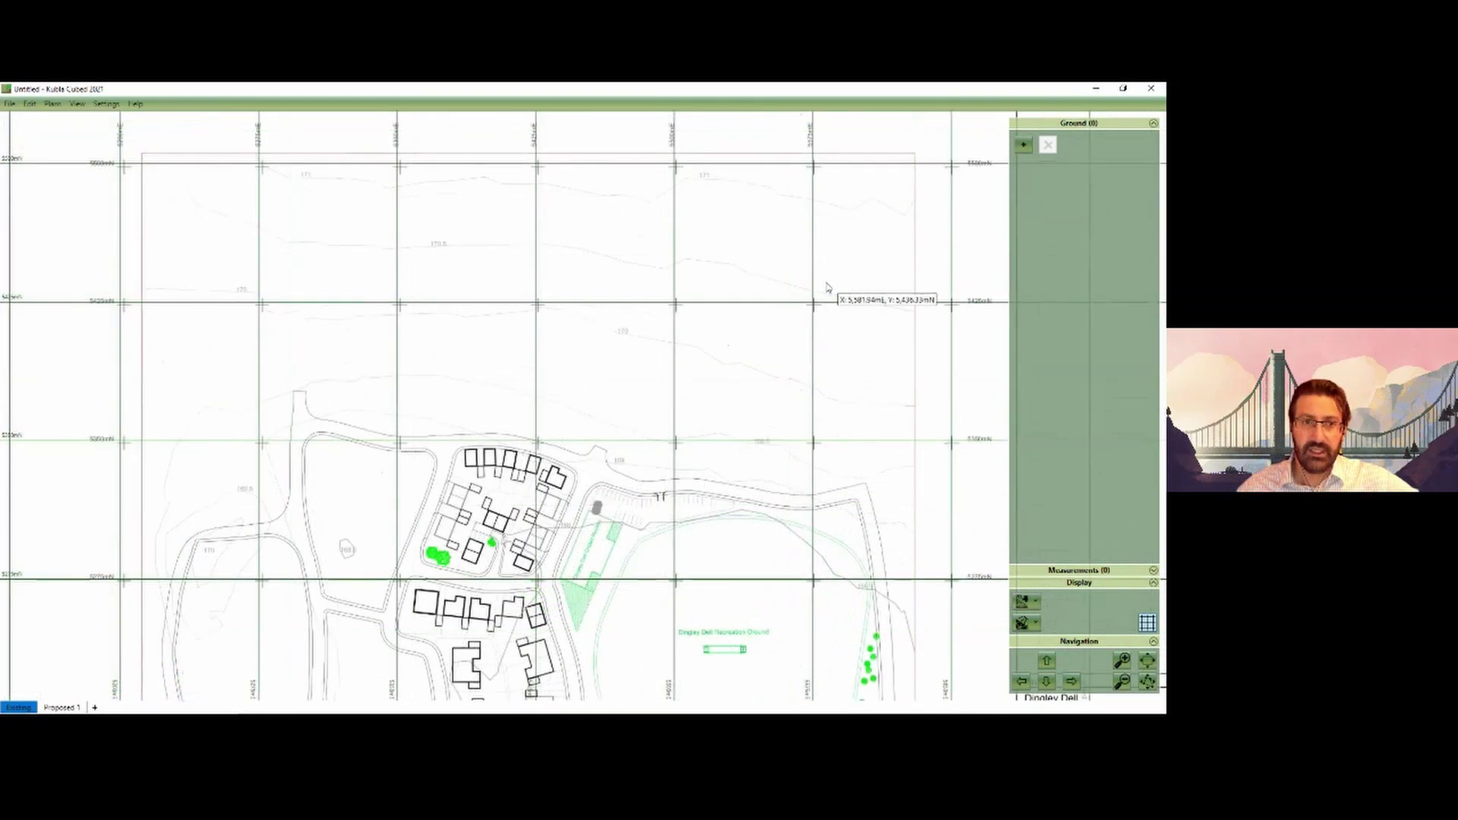
Step: Create a feature surface for the existing ground and start loading its contours from the Dingley Dell Housing_14072021 PDF plan
click(1020, 145)
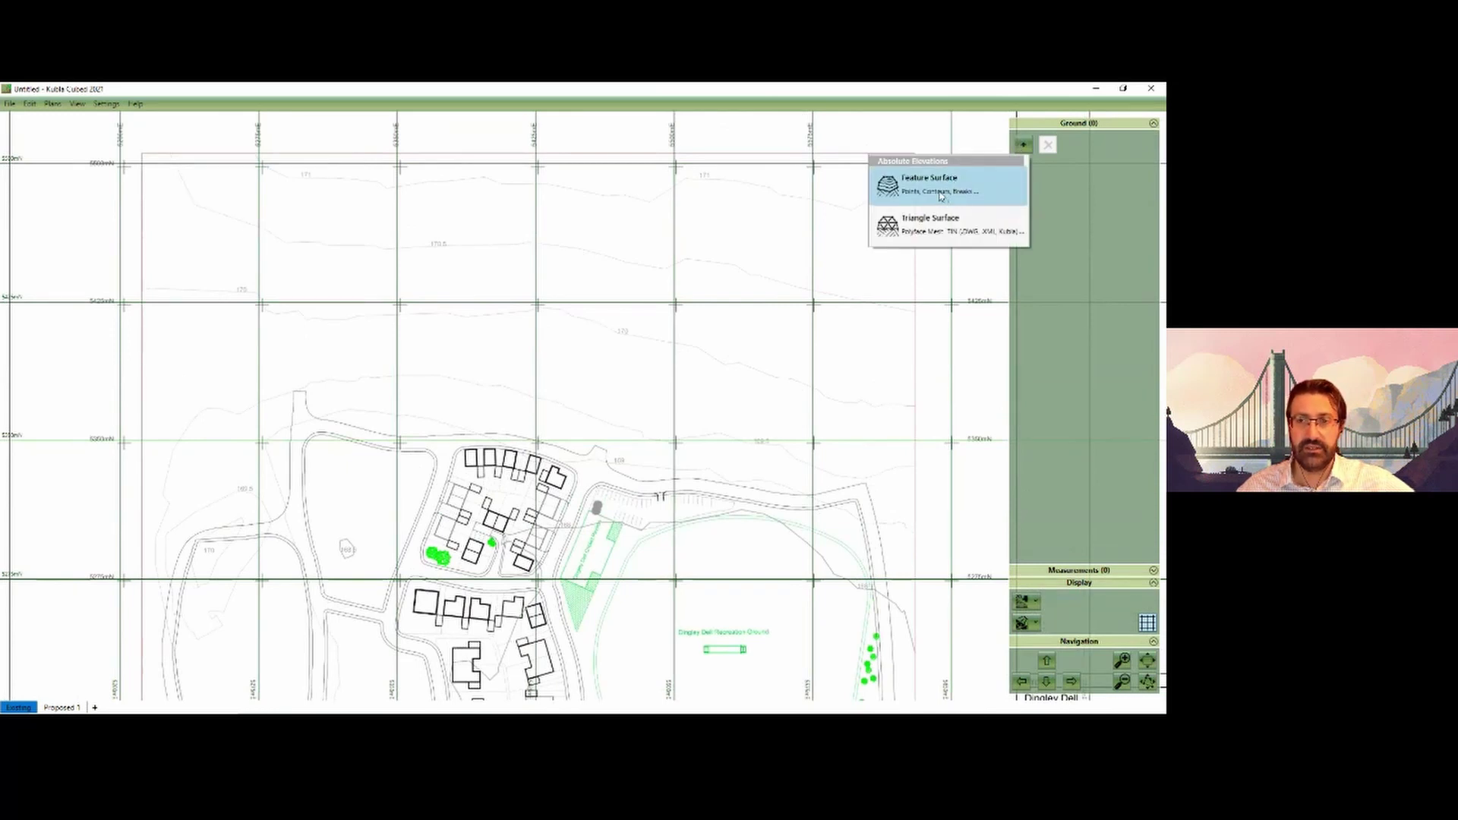
click(941, 187)
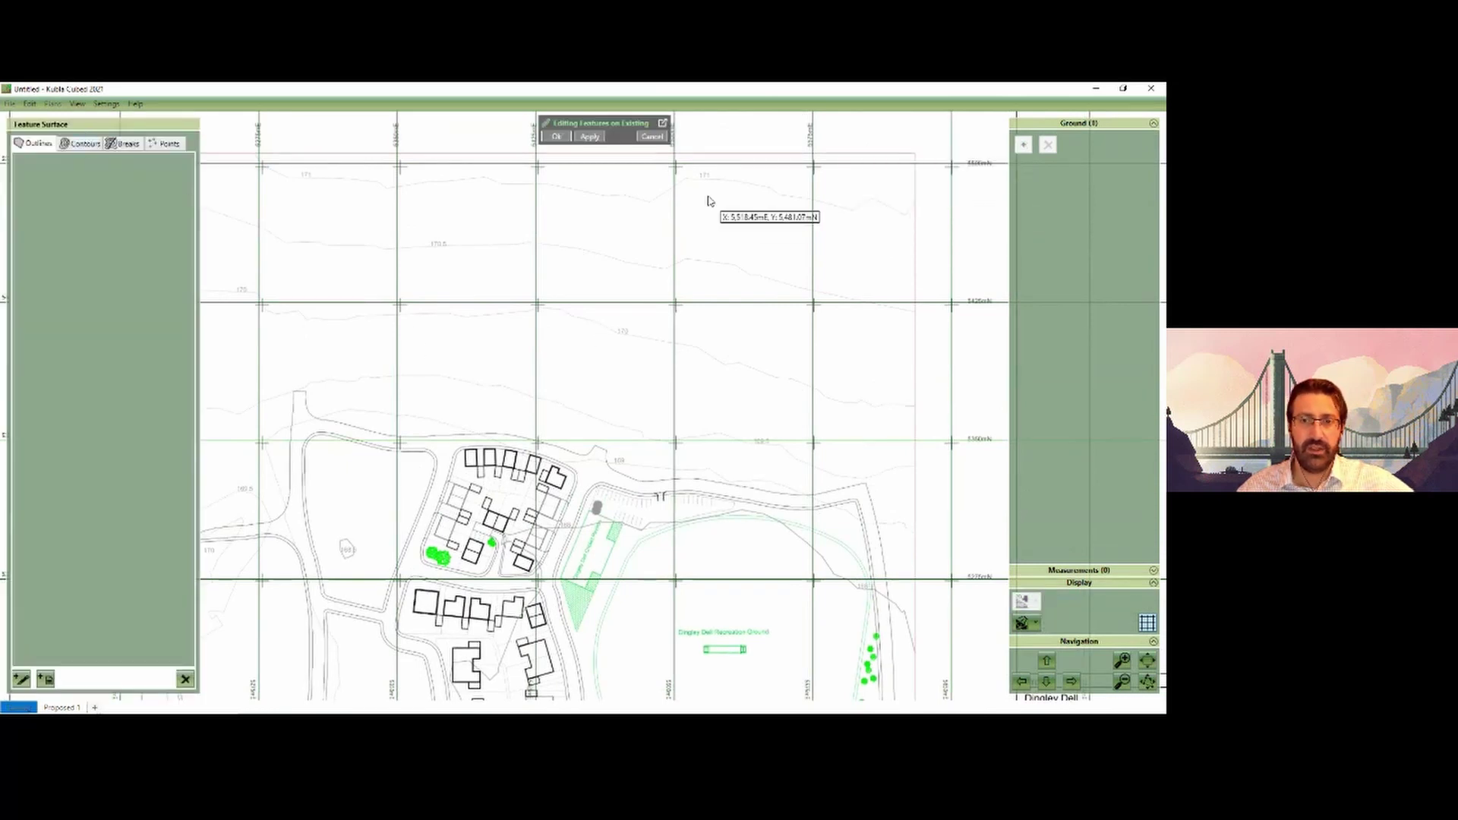
click(82, 144)
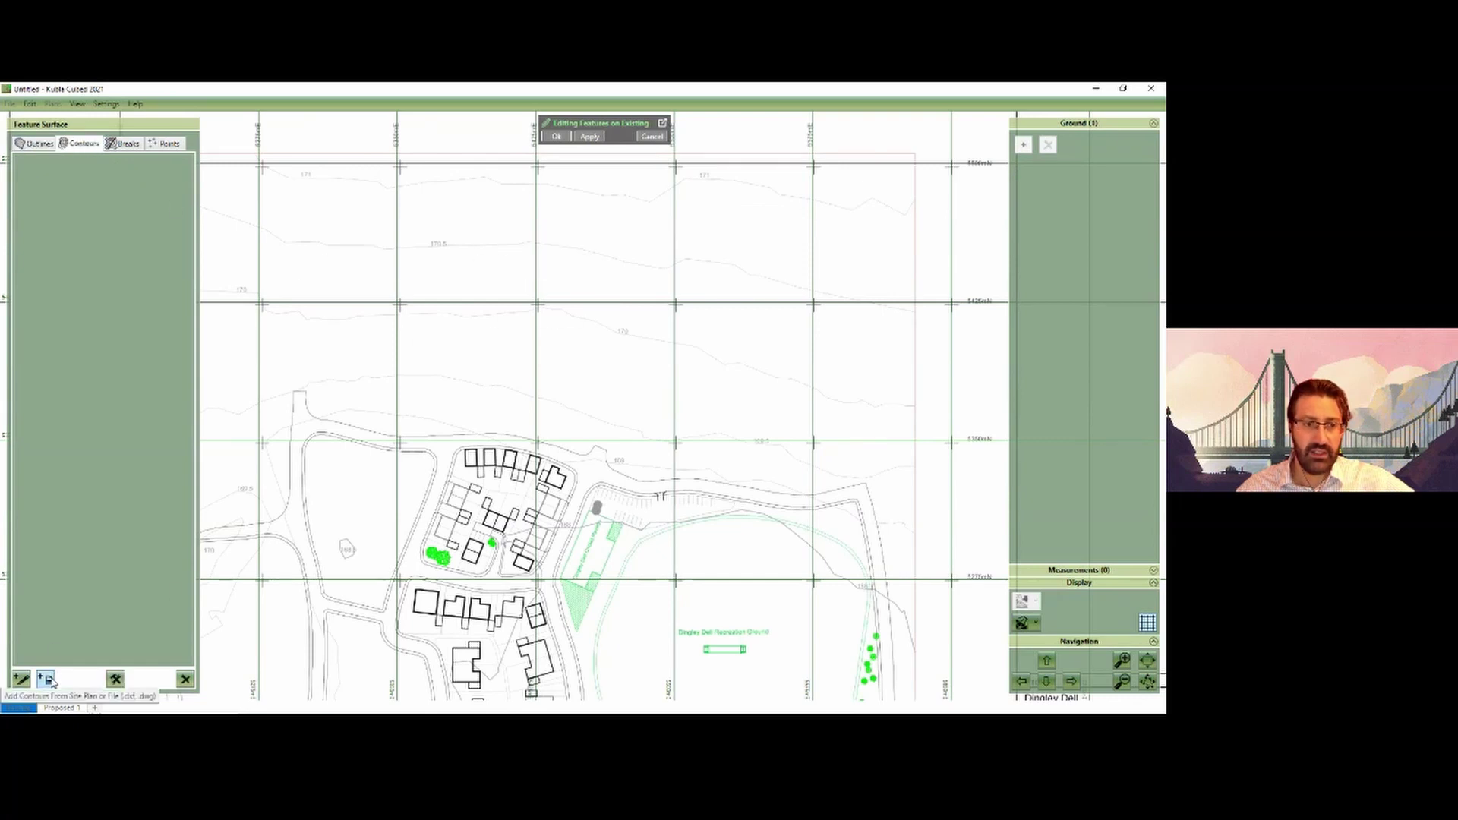
click(50, 681)
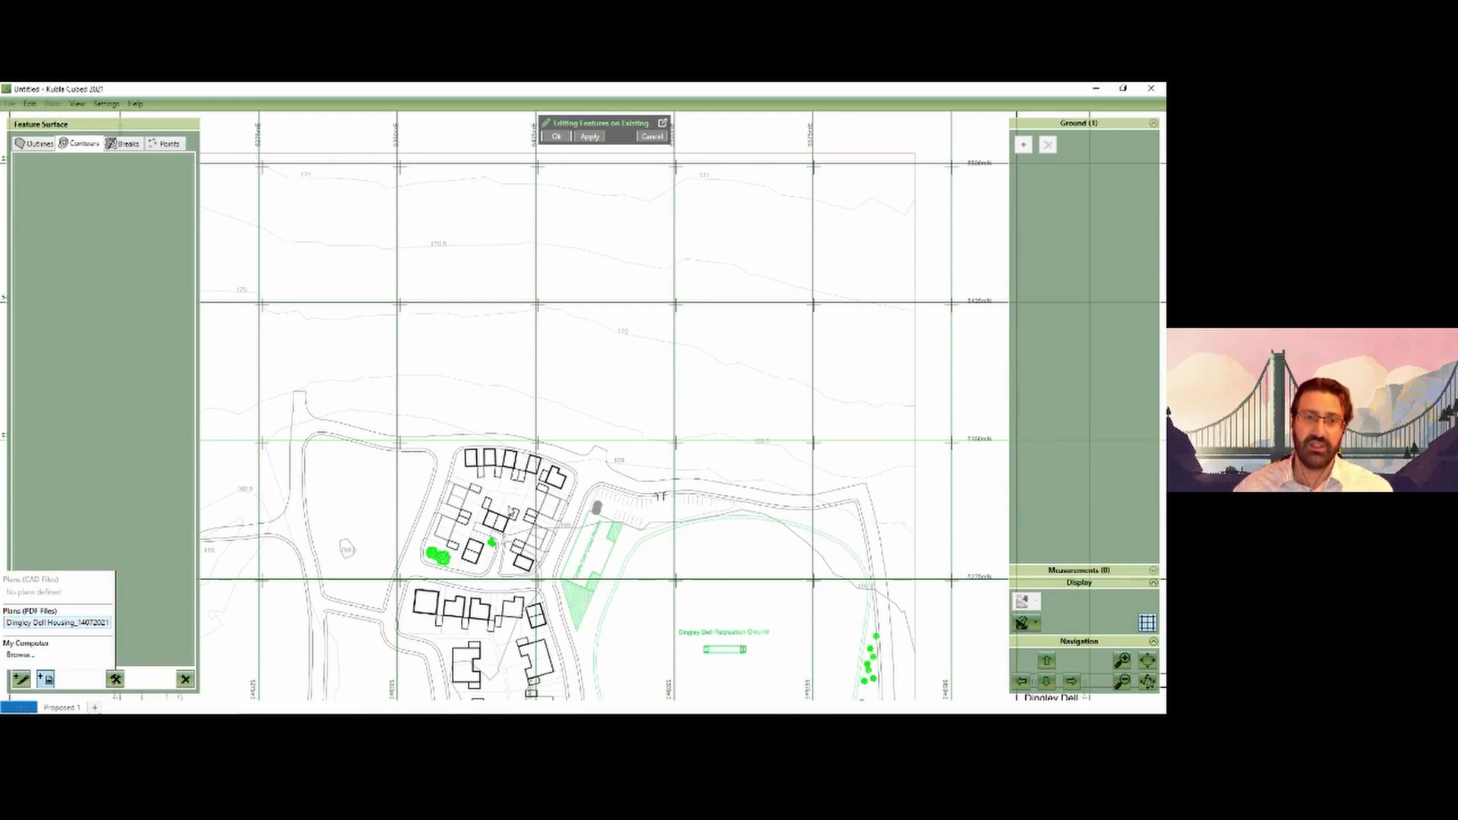
click(730, 434)
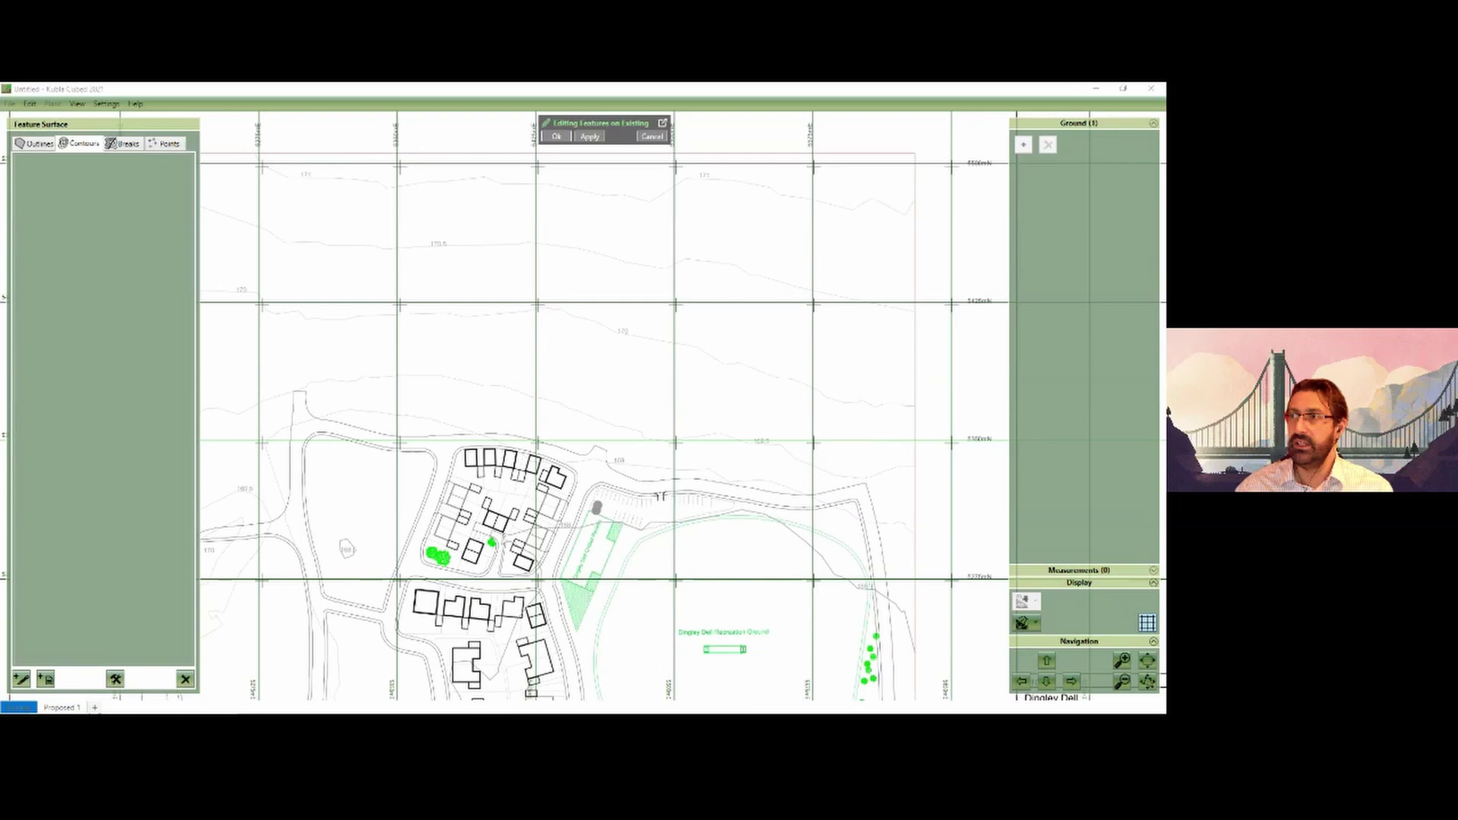
Step: Enlarge the Load Contours window so that both the original and extracted data previews have more room
drag(471, 224, 445, 200)
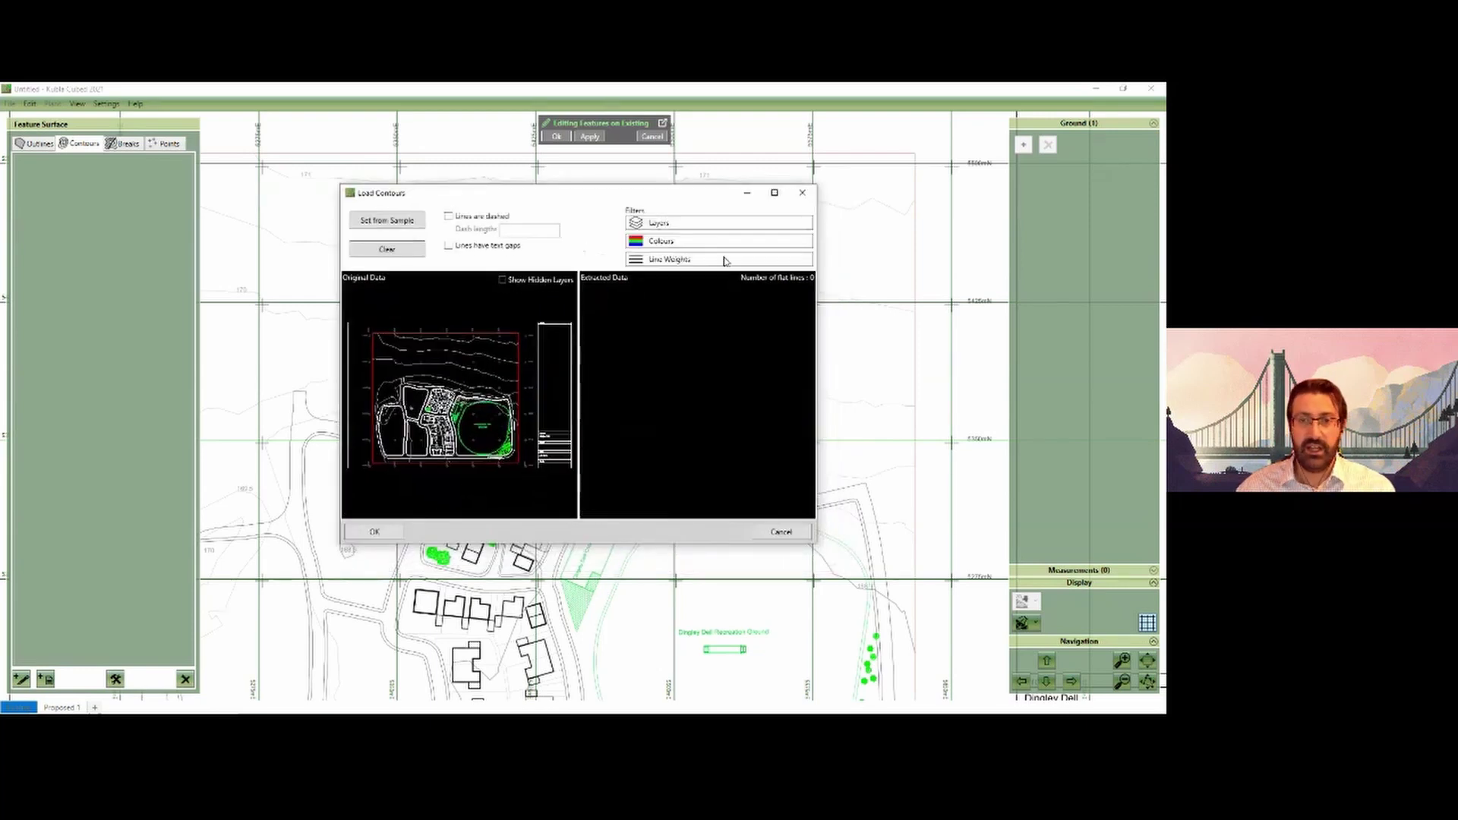
scroll(387, 388, up, 4)
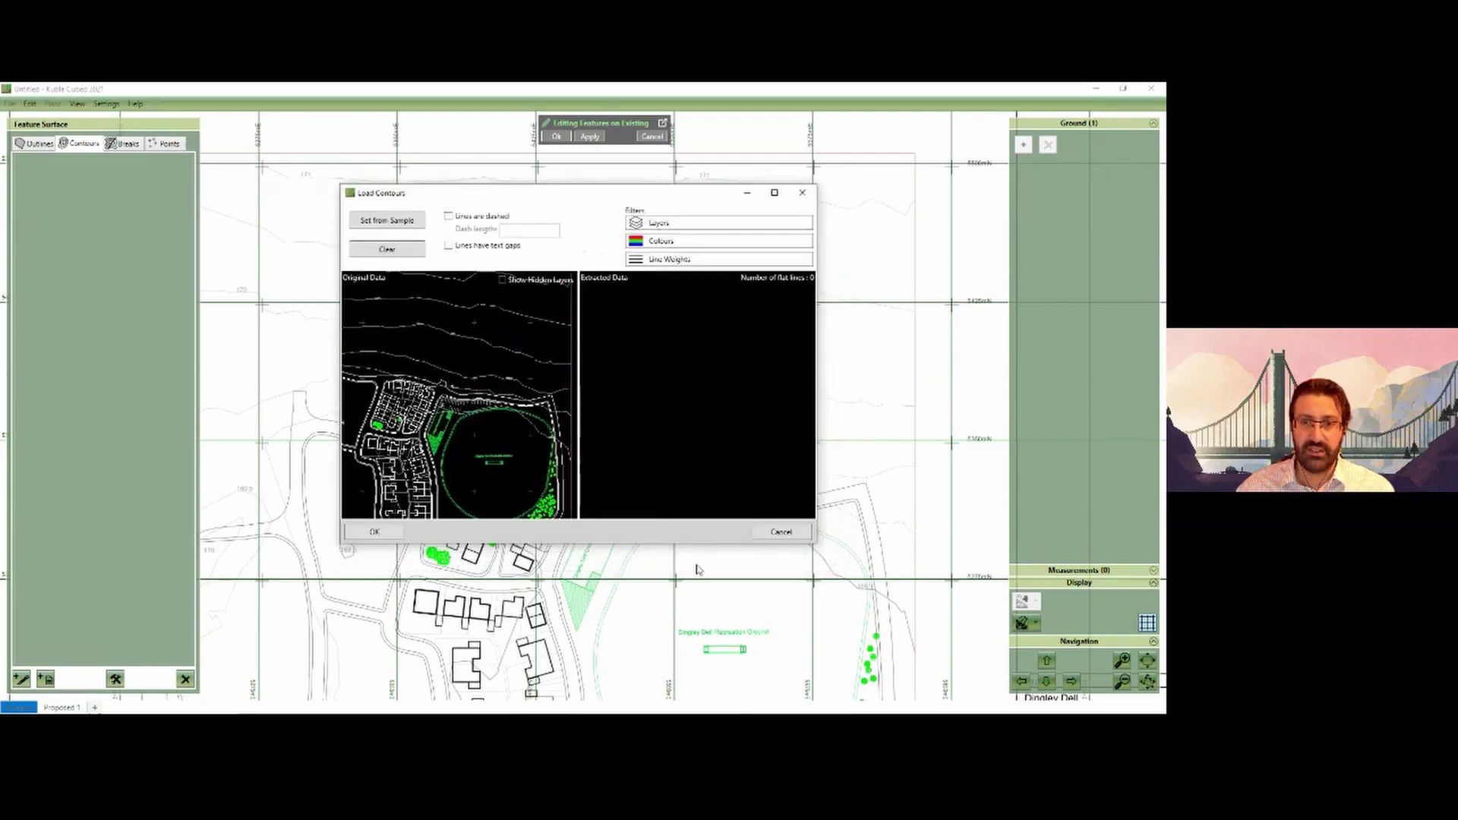
drag(813, 543, 1009, 667)
scroll(537, 418, down, 5)
scroll(537, 418, up, 2)
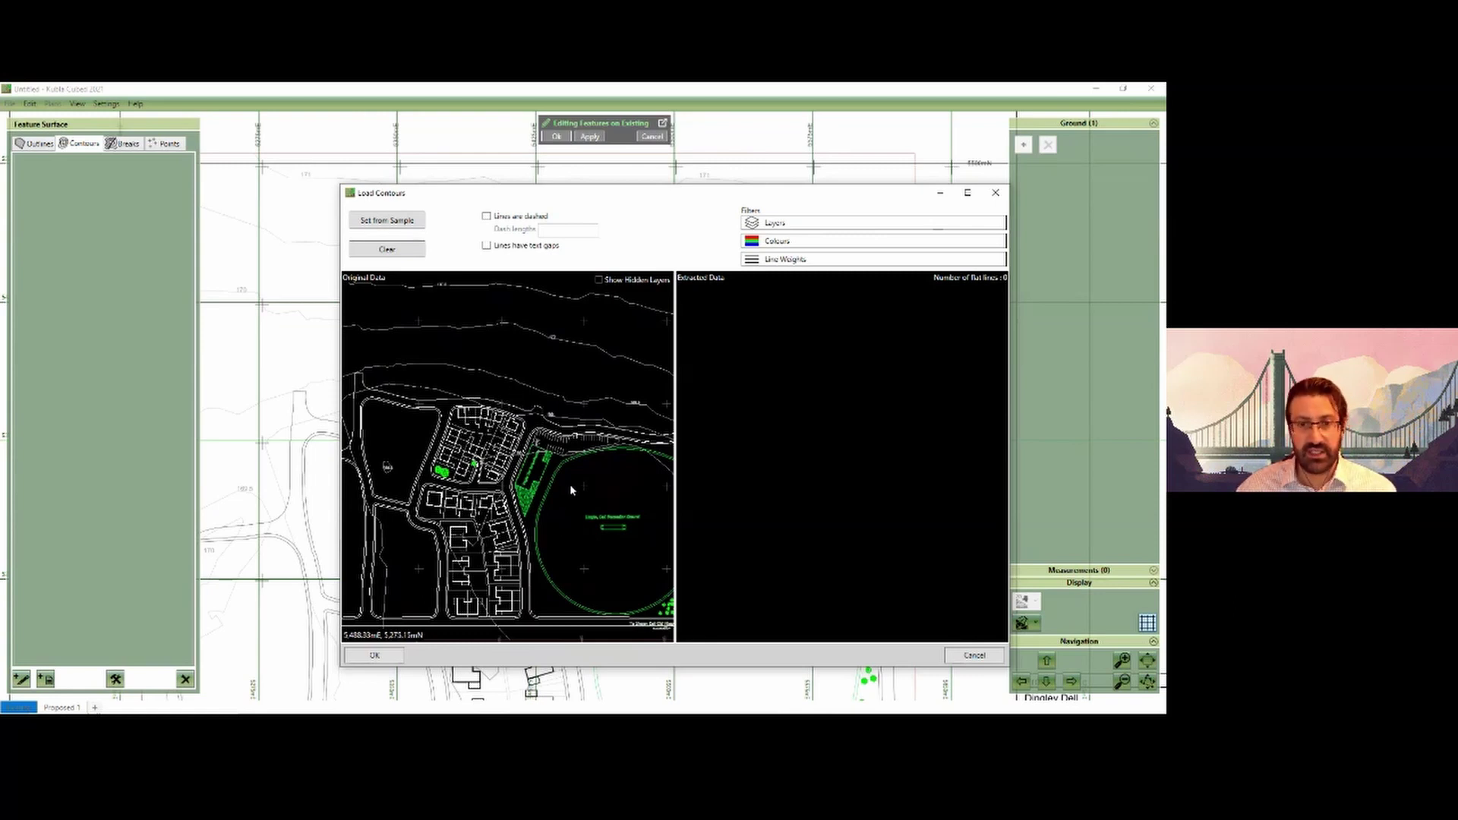
Step: Extract the existing contours by sampling contour lines north of the housing, and load them into the feature surface
drag(569, 485, 544, 438)
drag(411, 398, 427, 451)
scroll(471, 385, up, 2)
drag(470, 385, 444, 505)
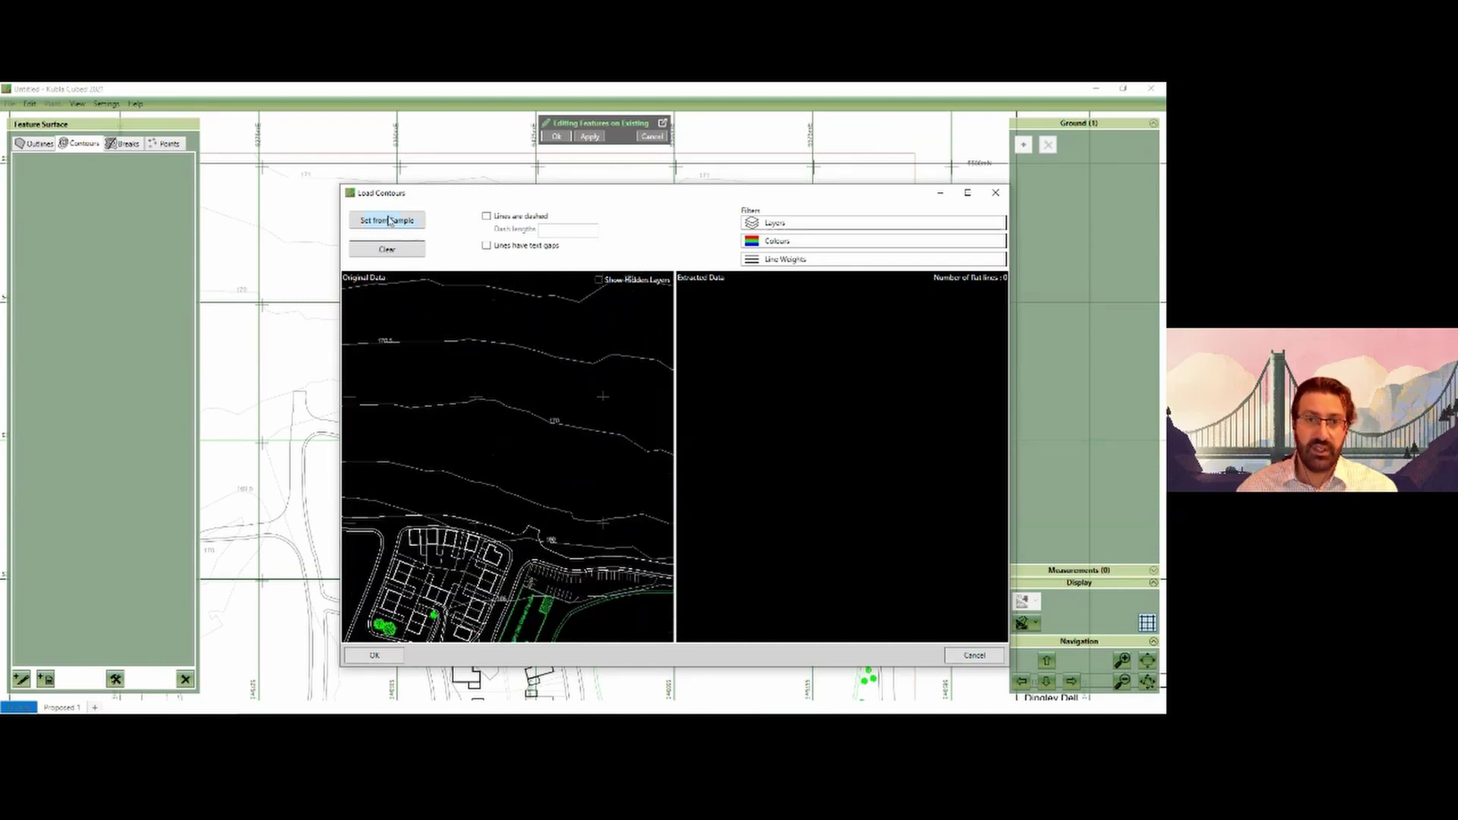
click(399, 220)
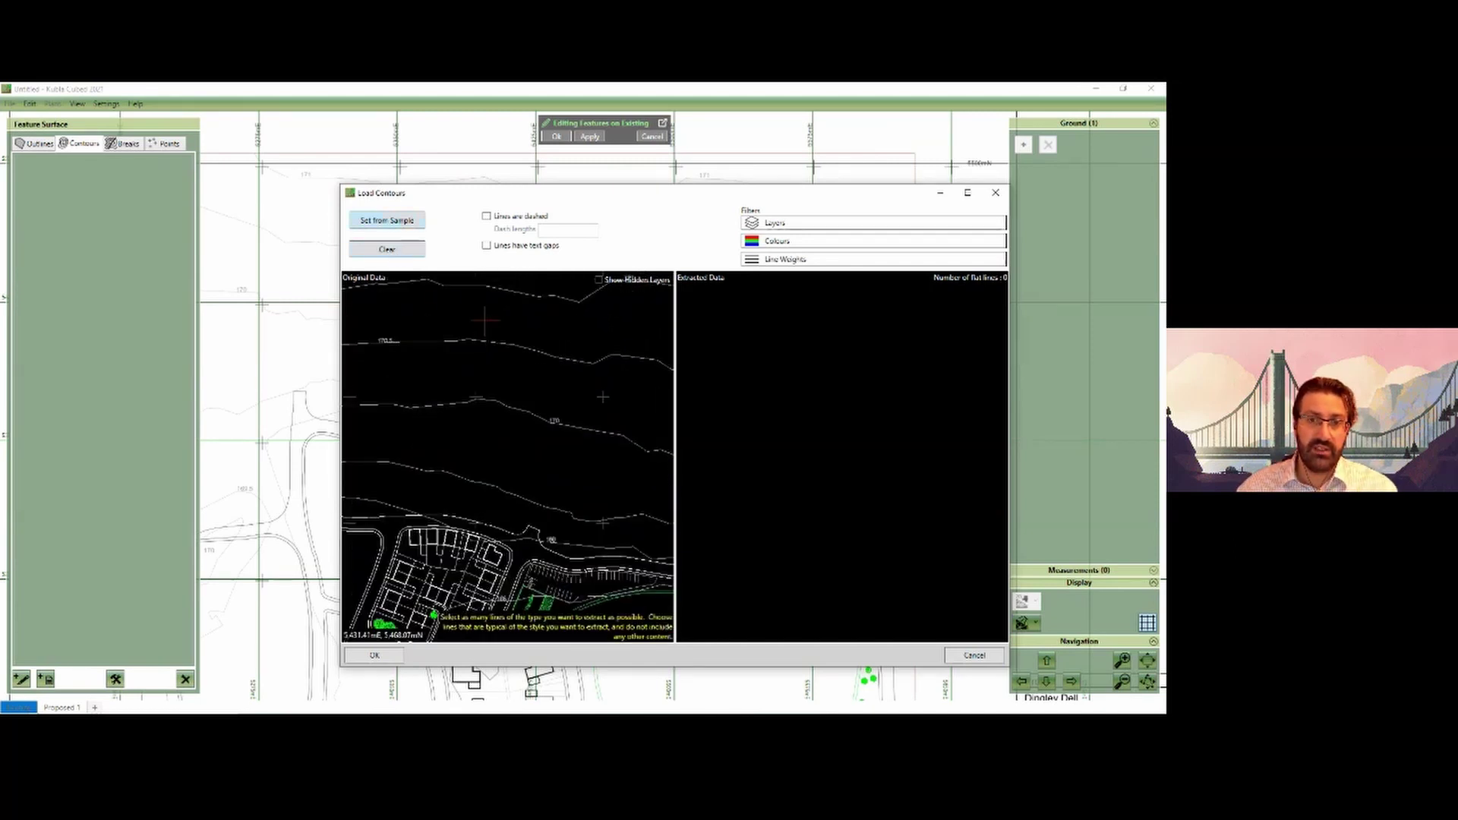
drag(419, 305, 455, 423)
scroll(937, 440, down, 5)
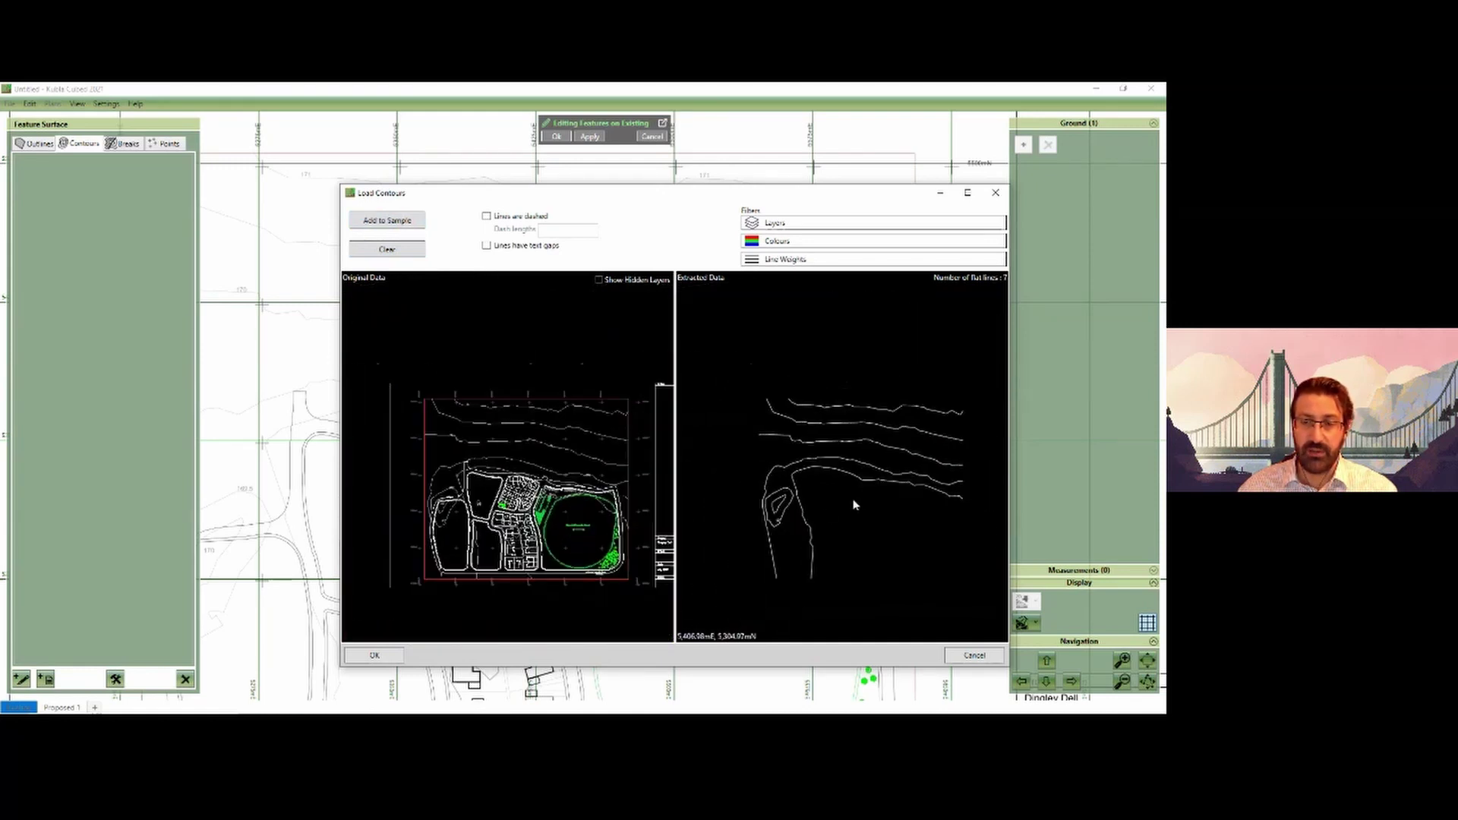
click(375, 657)
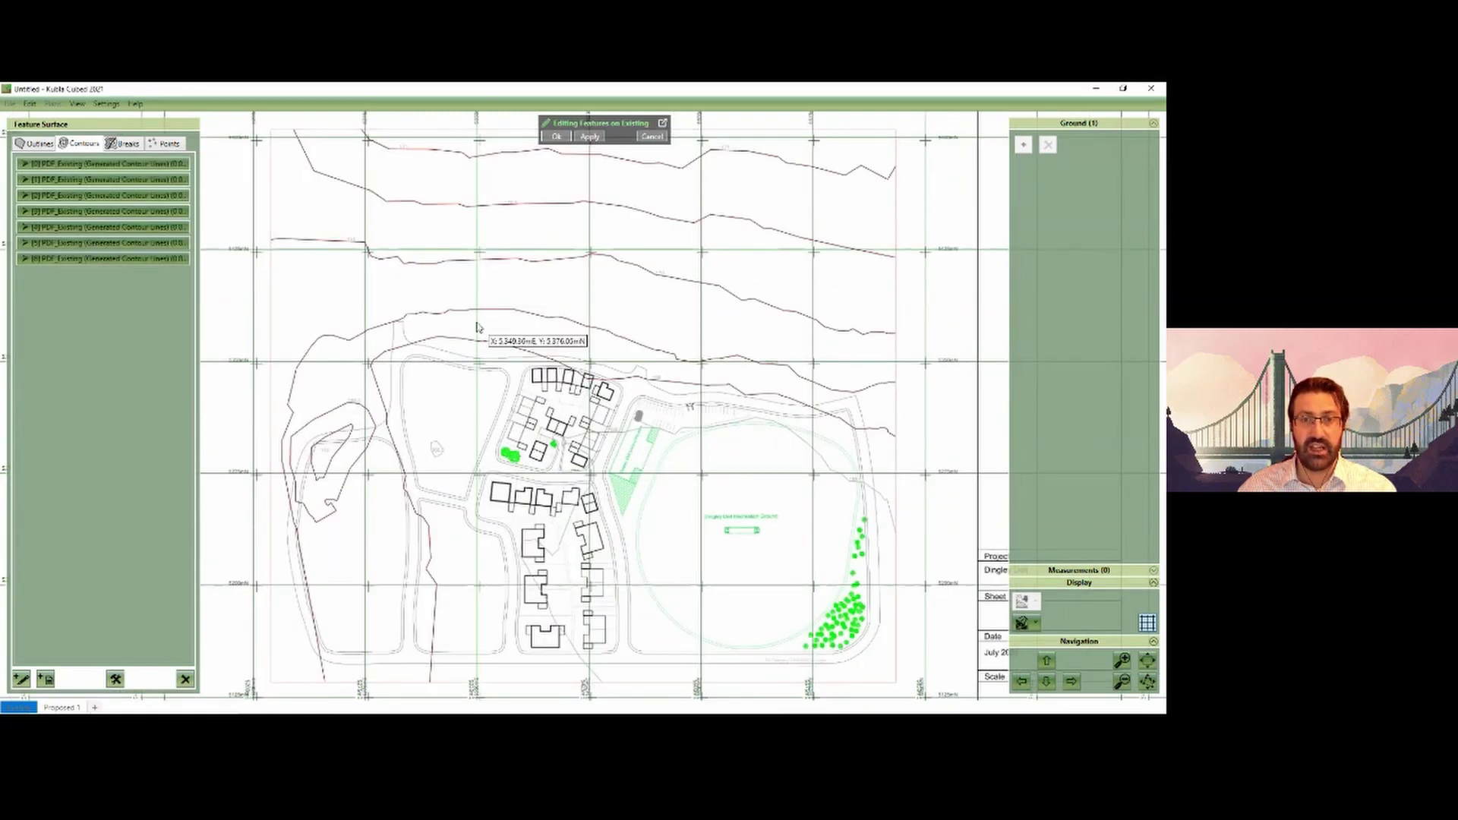
scroll(494, 341, up, 2)
scroll(494, 342, up, 1)
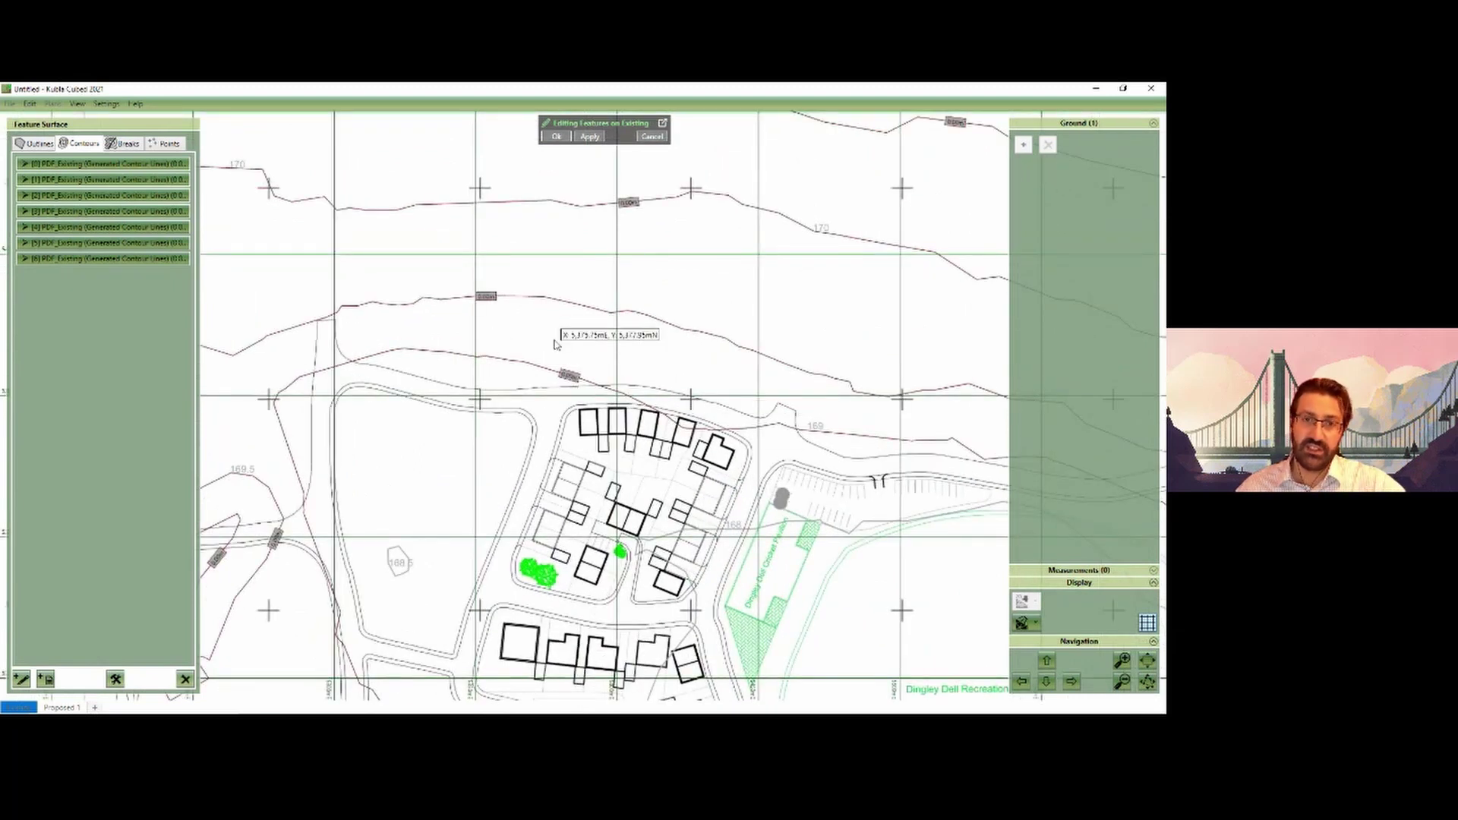
Step: Start loading outlines from the Dingley Dell Housing_14072021 PDF plan and enlarge the Load Outlines window
scroll(562, 334, down, 2)
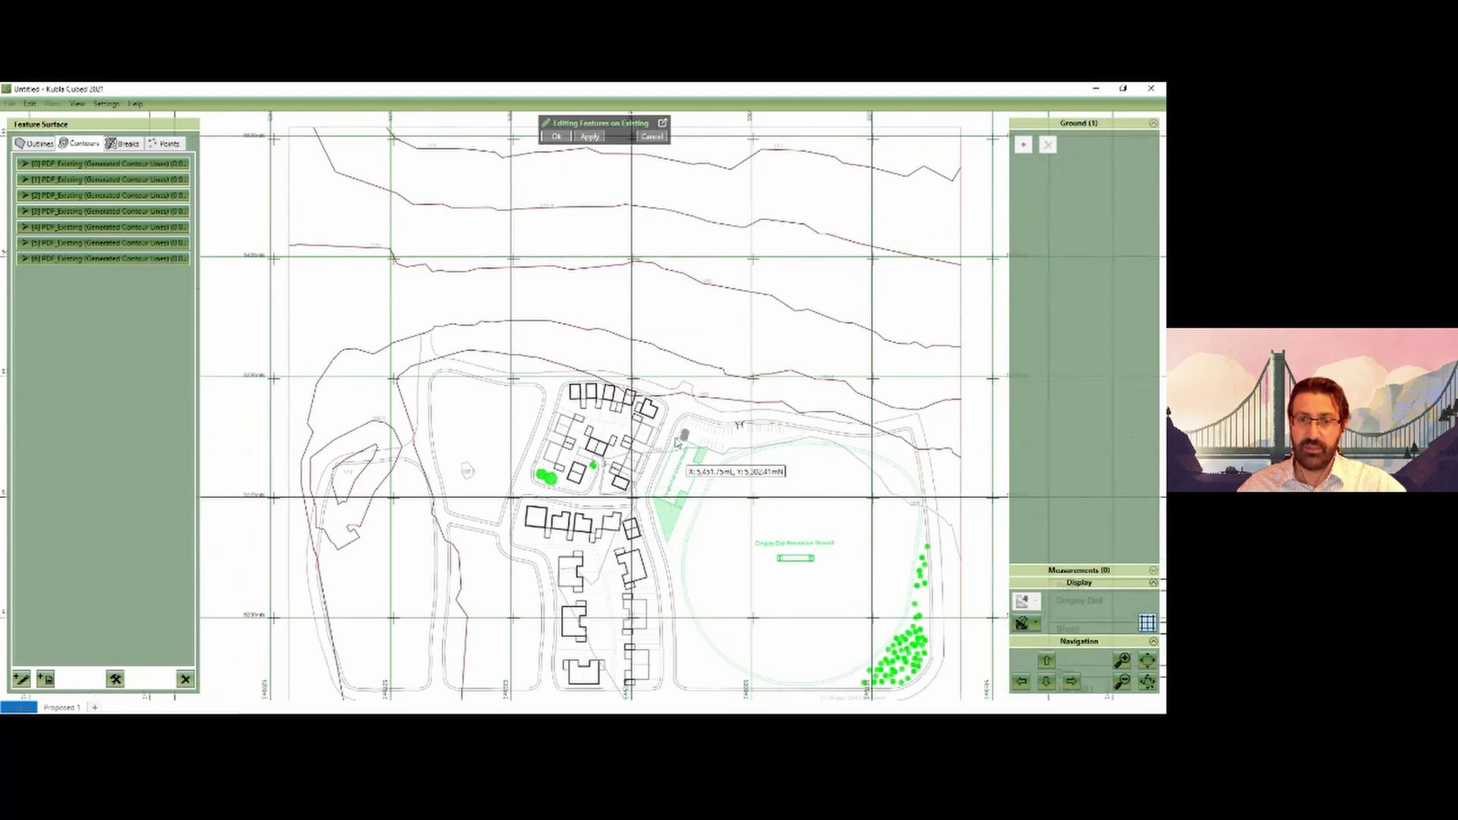
middle_drag(551, 594, 528, 549)
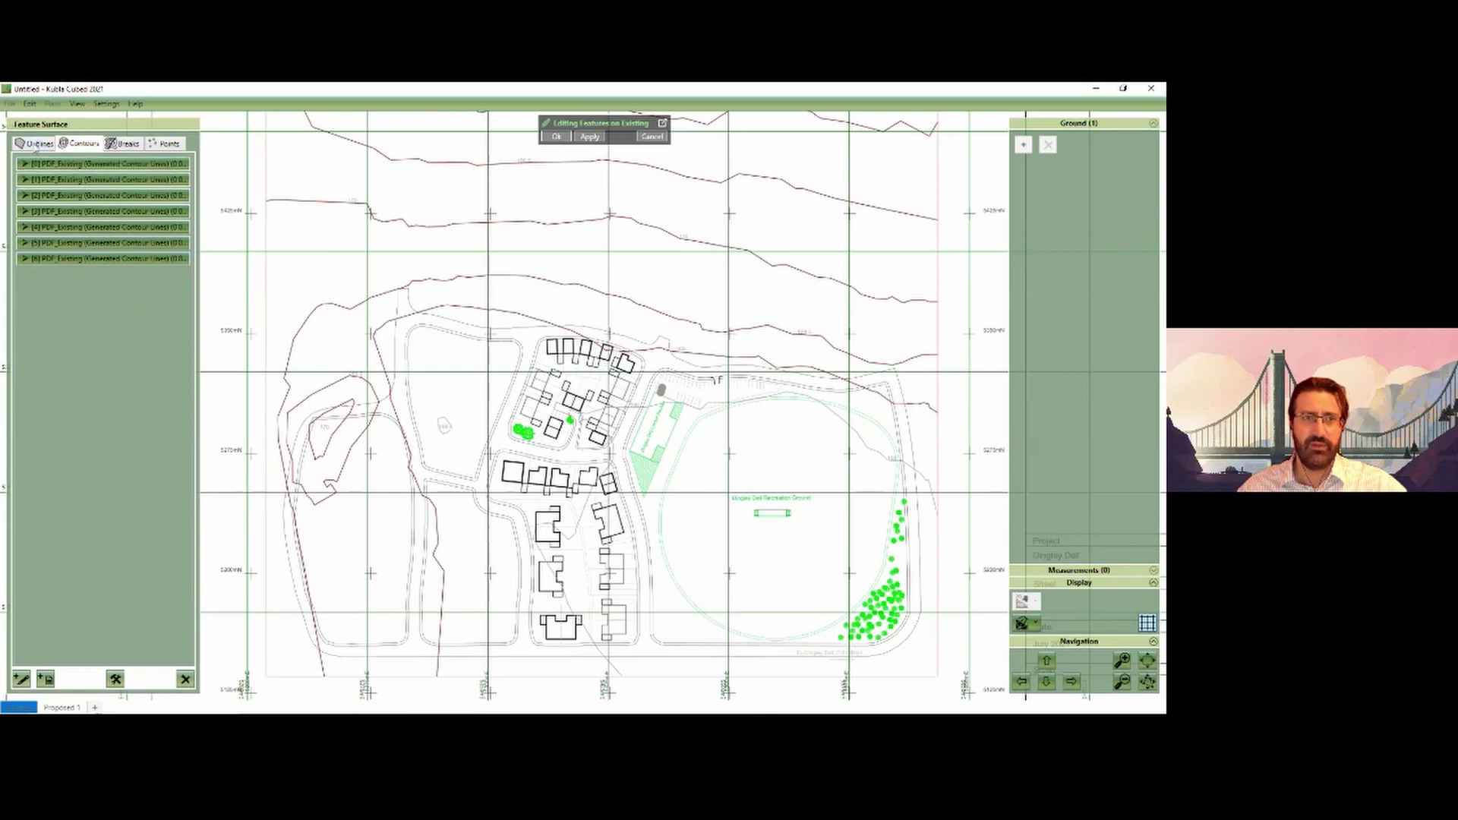
click(36, 143)
click(46, 679)
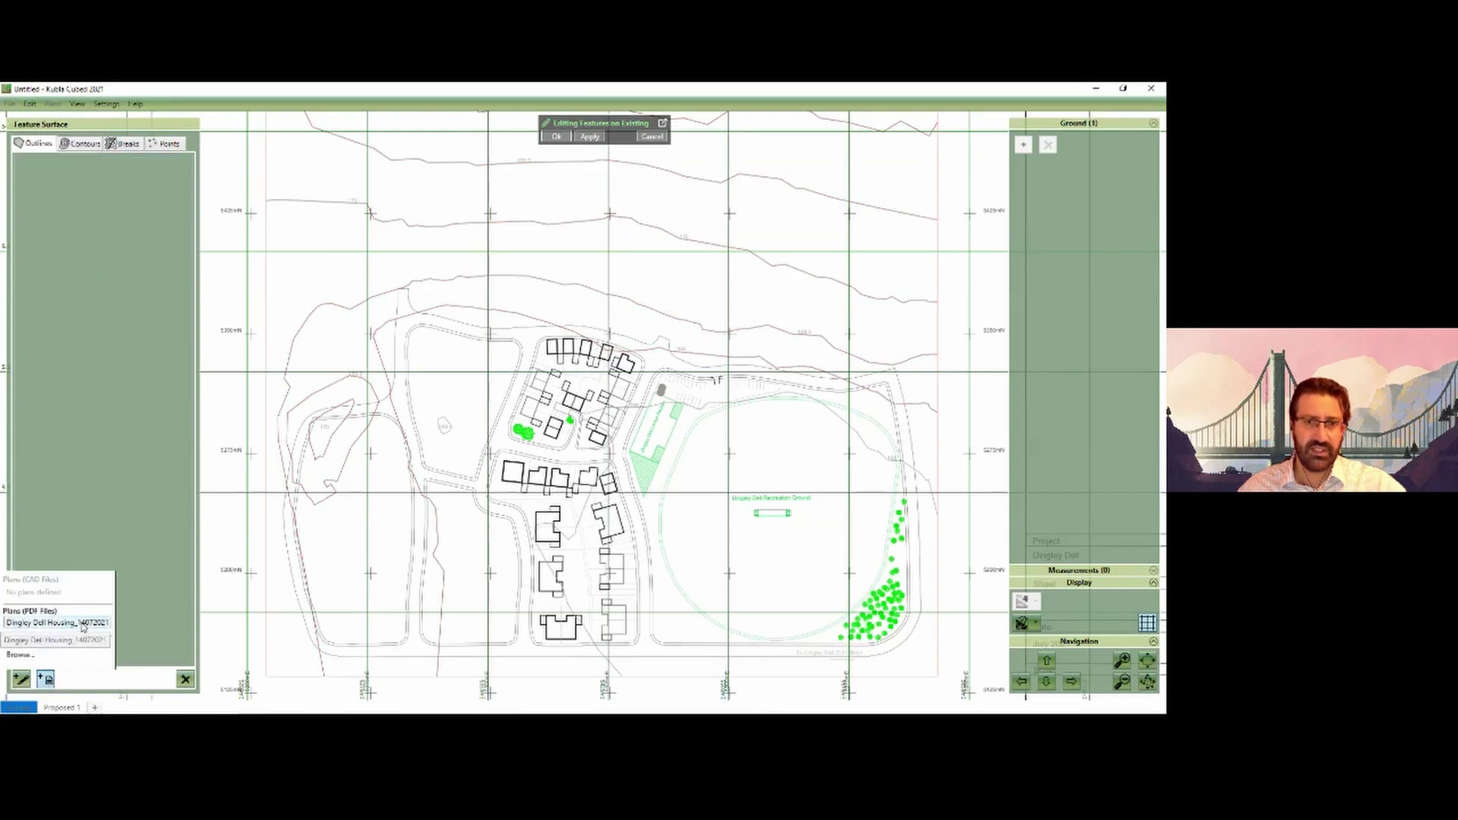
click(57, 623)
scroll(552, 382, up, 5)
drag(916, 533, 1084, 636)
scroll(617, 448, down, 3)
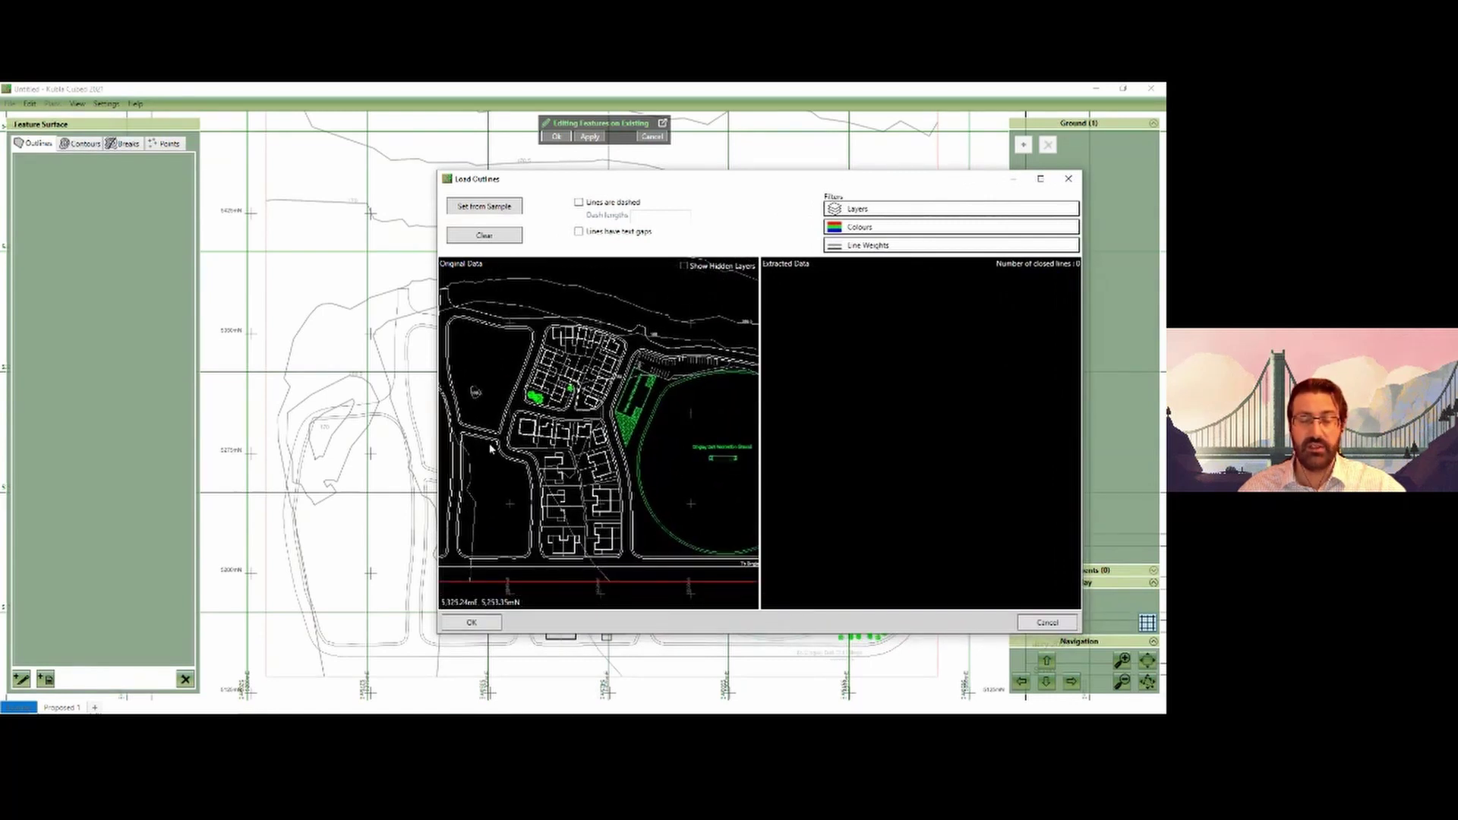
Step: Extract the building outlines by sampling the inner wall line of a house, and load them into the feature surface
scroll(550, 458, up, 3)
scroll(575, 436, up, 3)
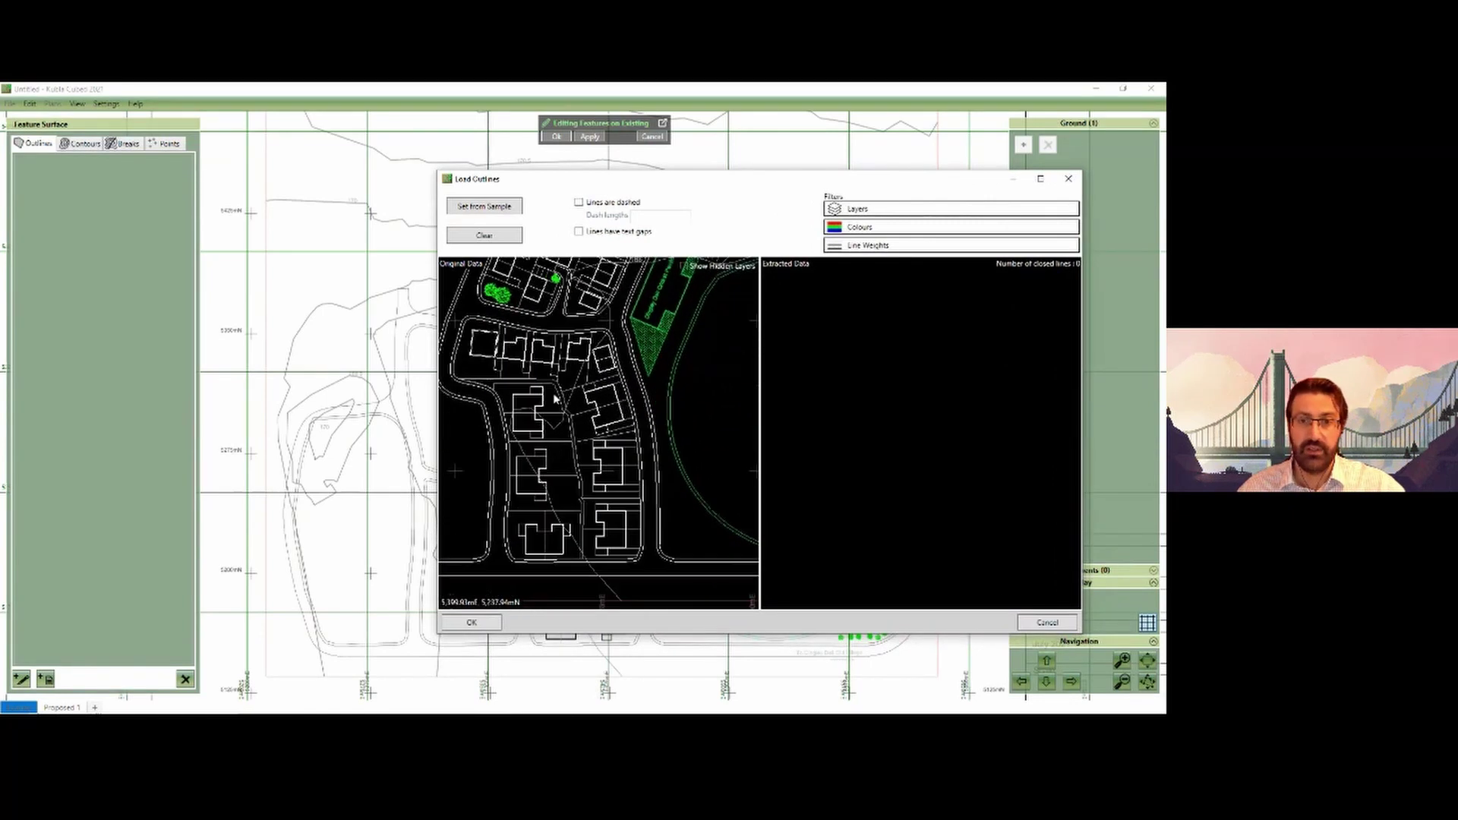
scroll(575, 434, up, 6)
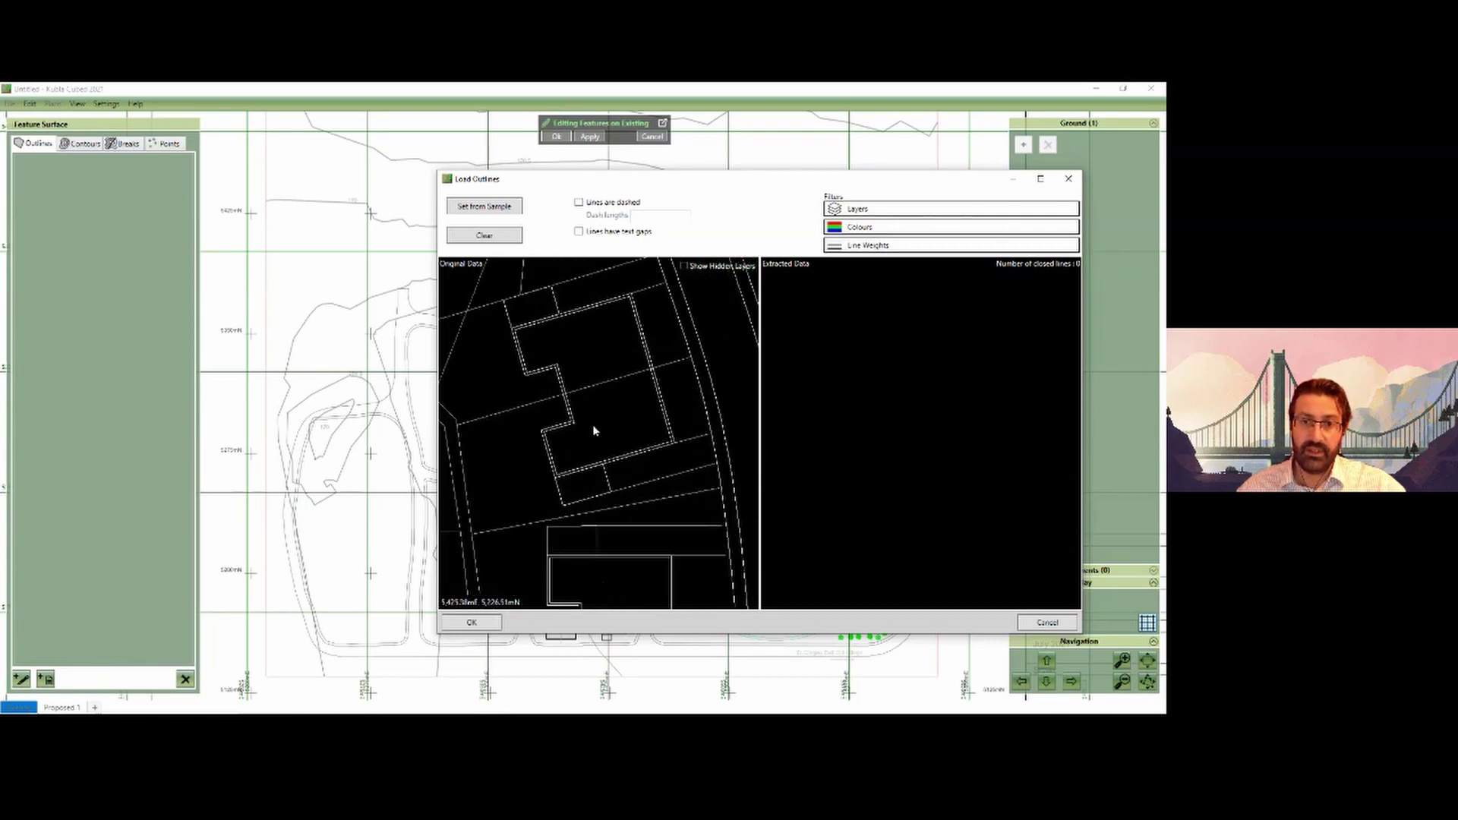
click(495, 209)
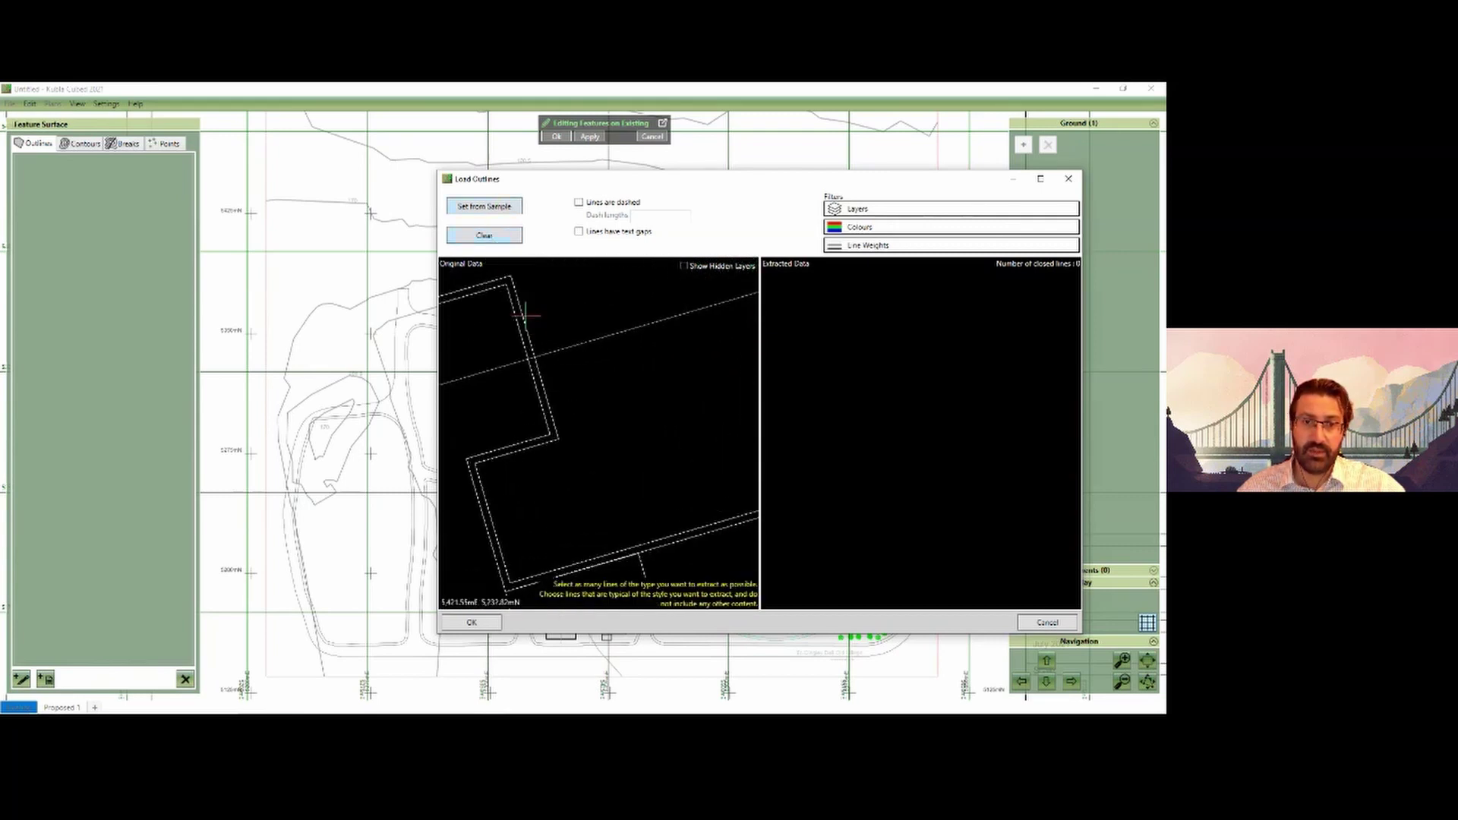
click(536, 374)
scroll(647, 485, down, 8)
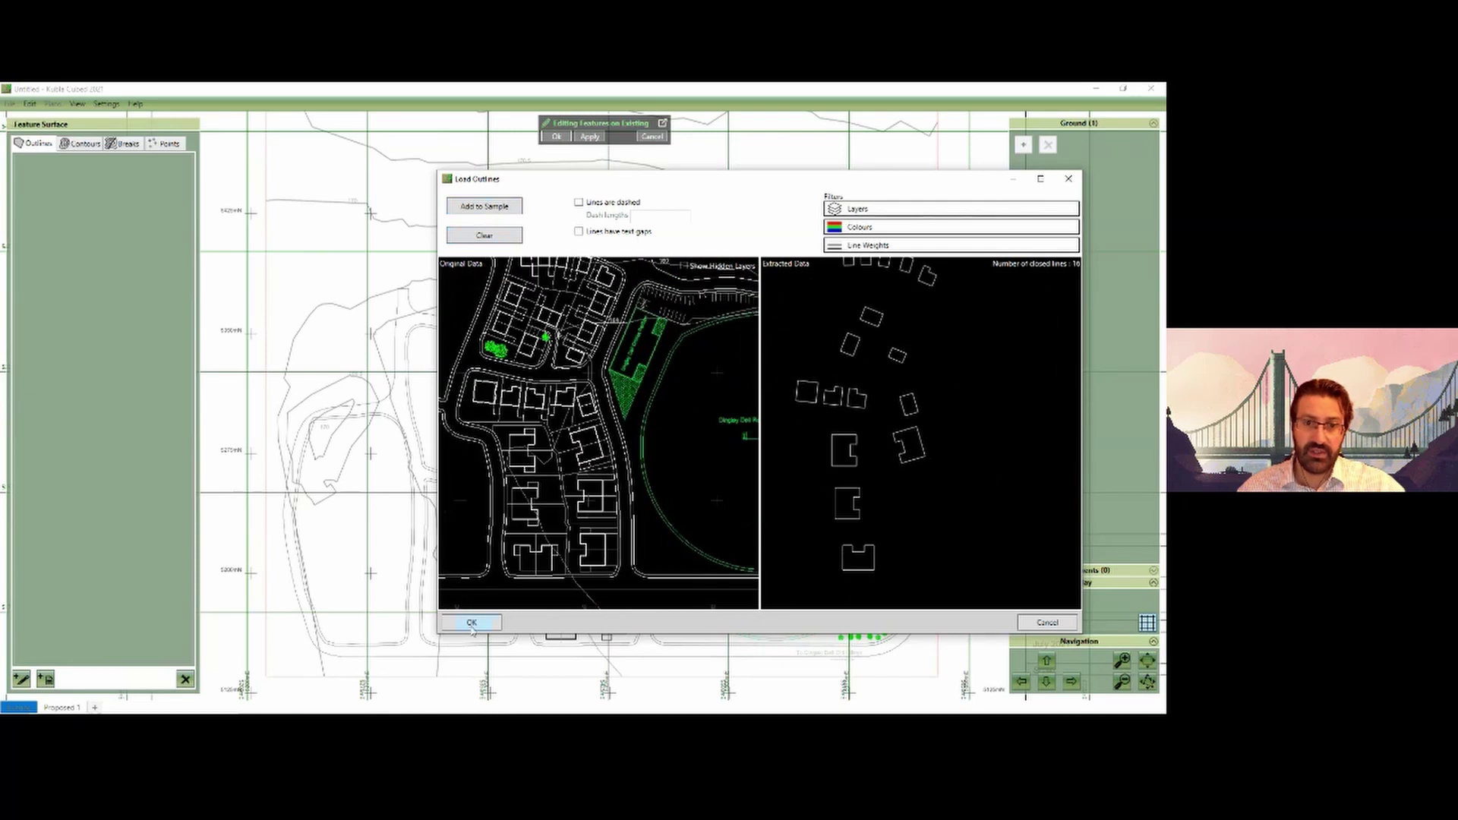
click(472, 623)
scroll(600, 566, up, 4)
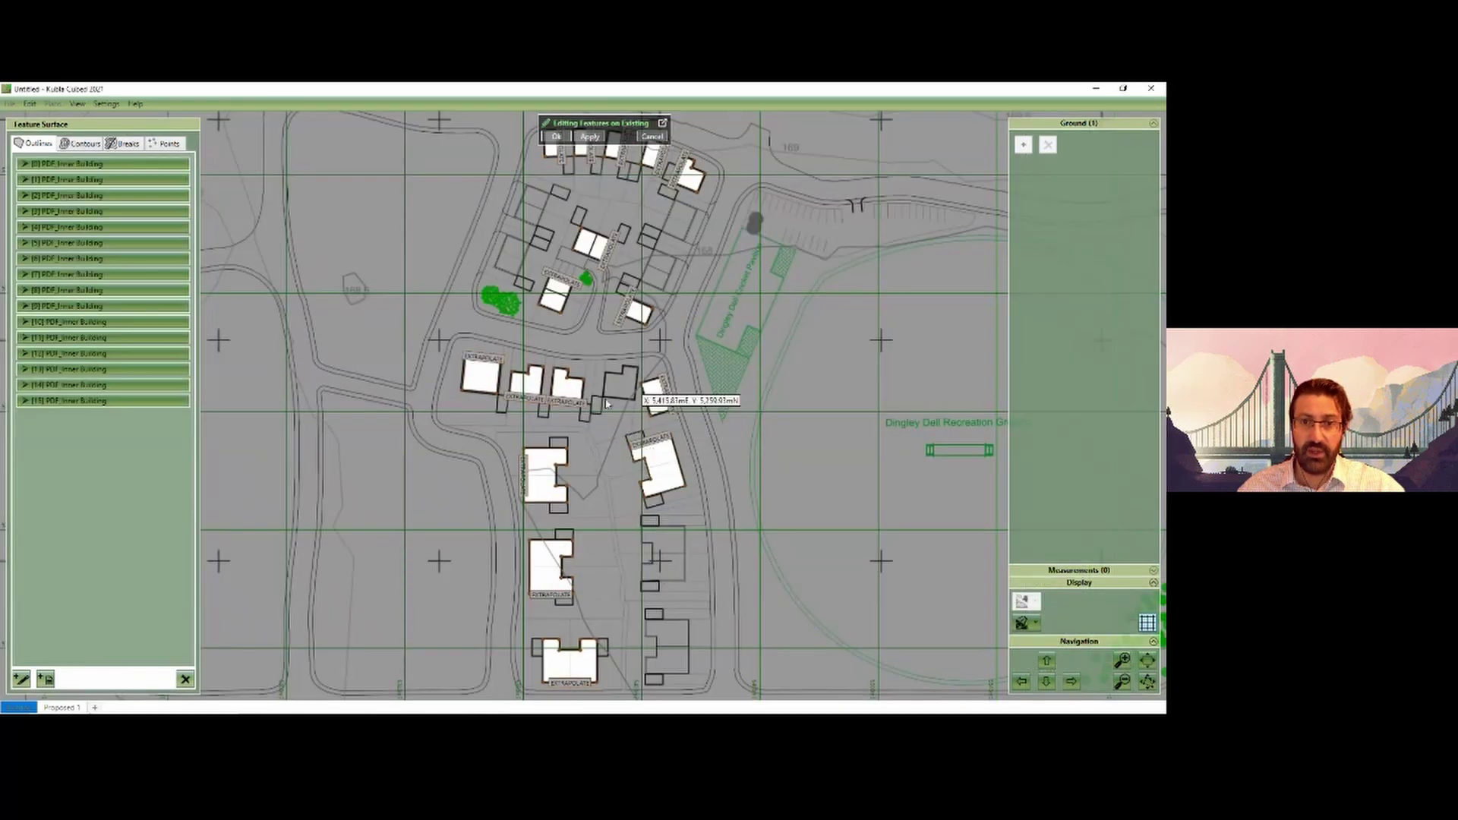
scroll(512, 454, down, 3)
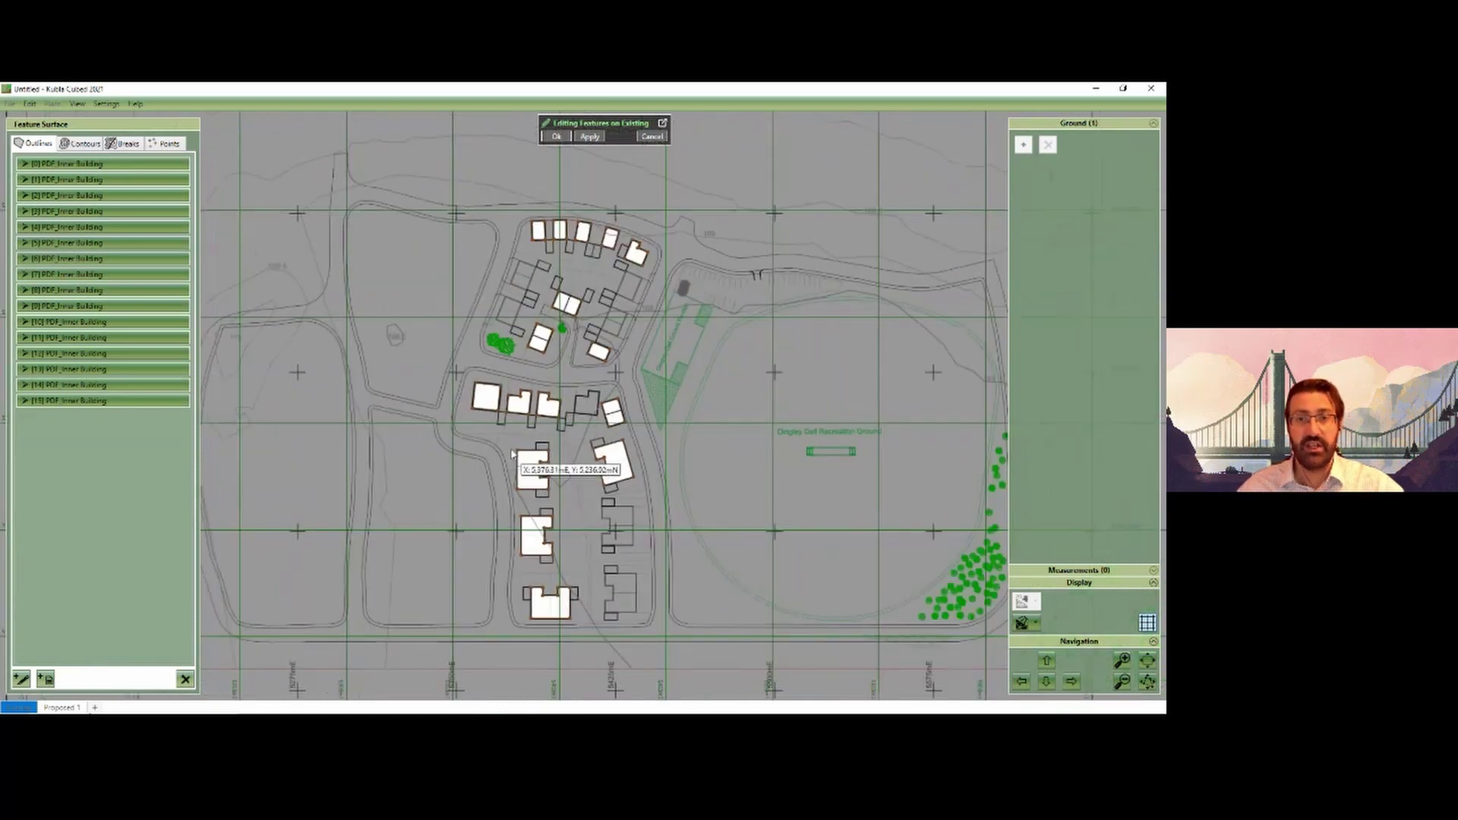
scroll(505, 430, down, 1)
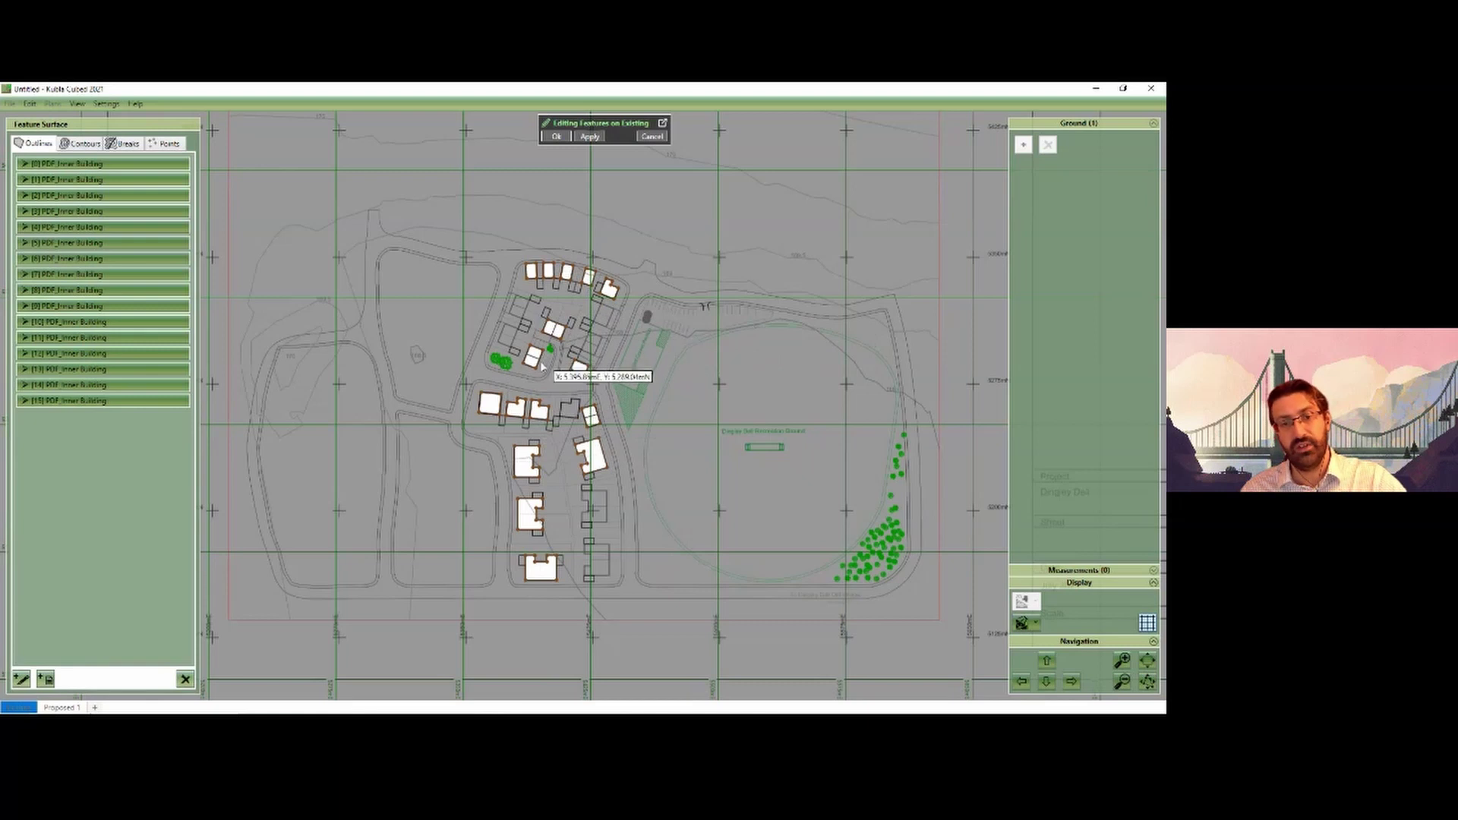
scroll(555, 409, up, 1)
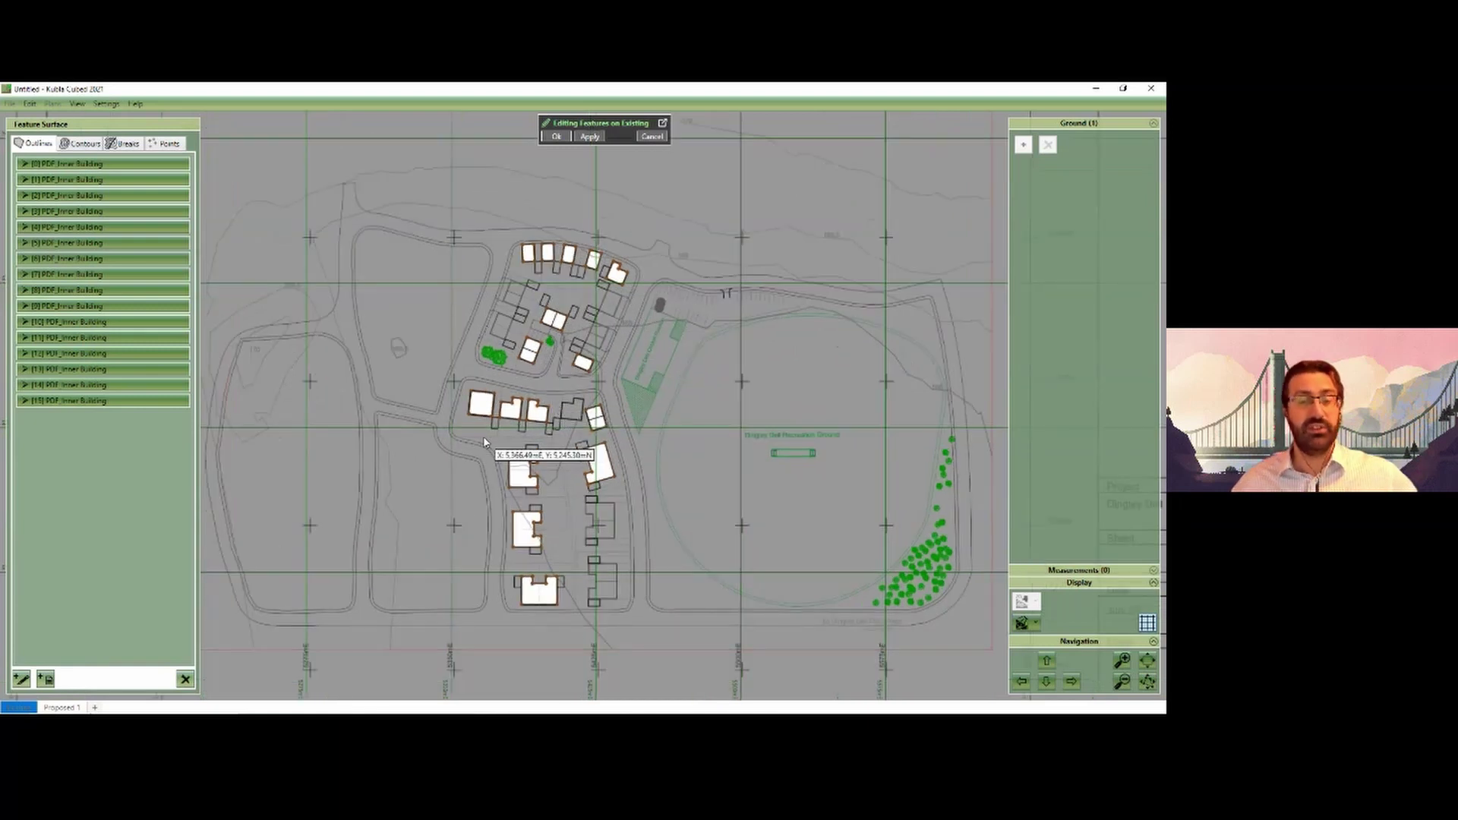
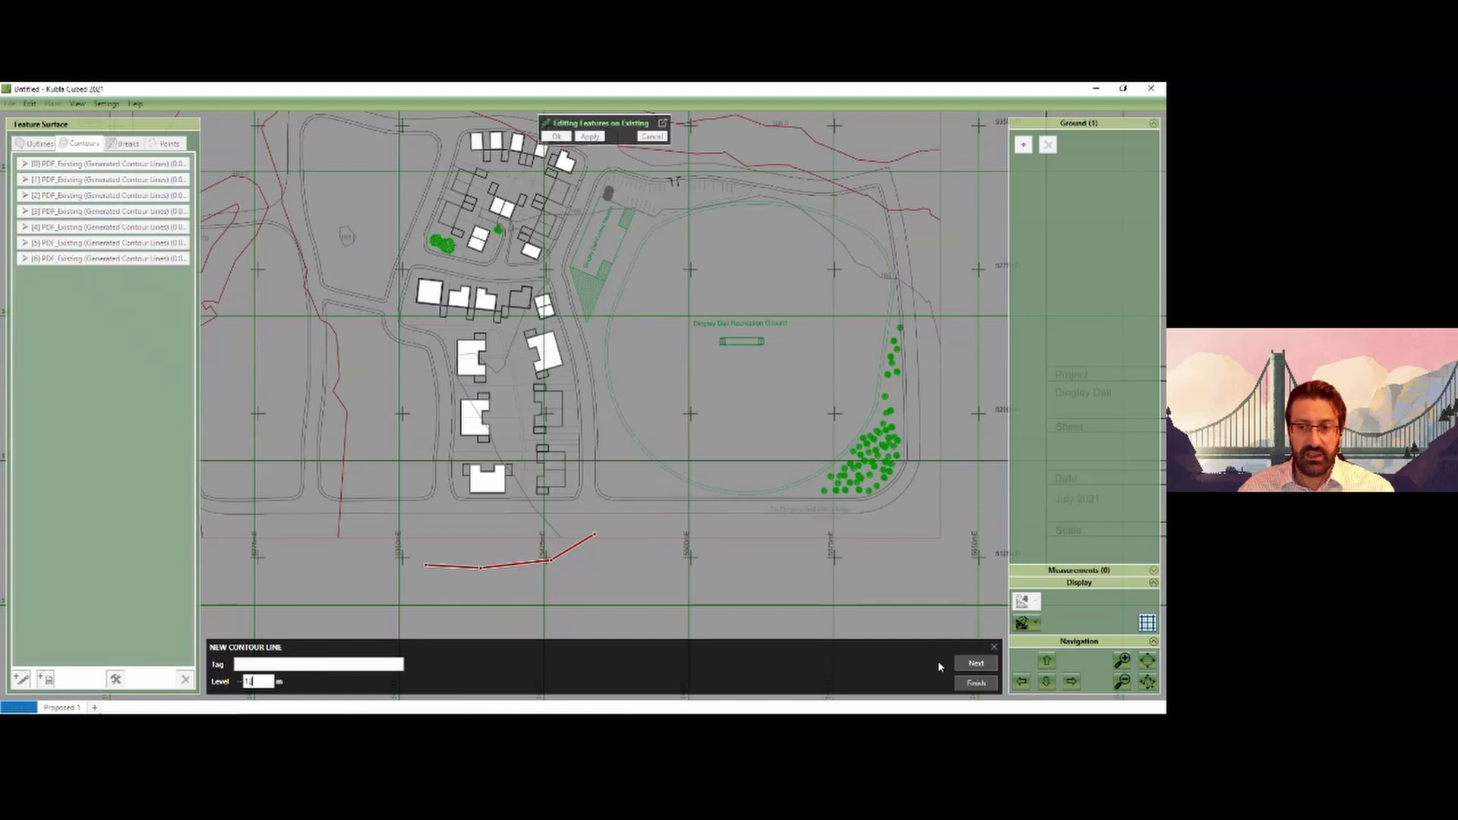
Step: Accept the first trial contour at 12 m and draw a second four-point one at 12 m along the recreation ground's southern edge
click(980, 664)
click(610, 529)
click(708, 521)
click(809, 524)
click(877, 544)
right_click(877, 544)
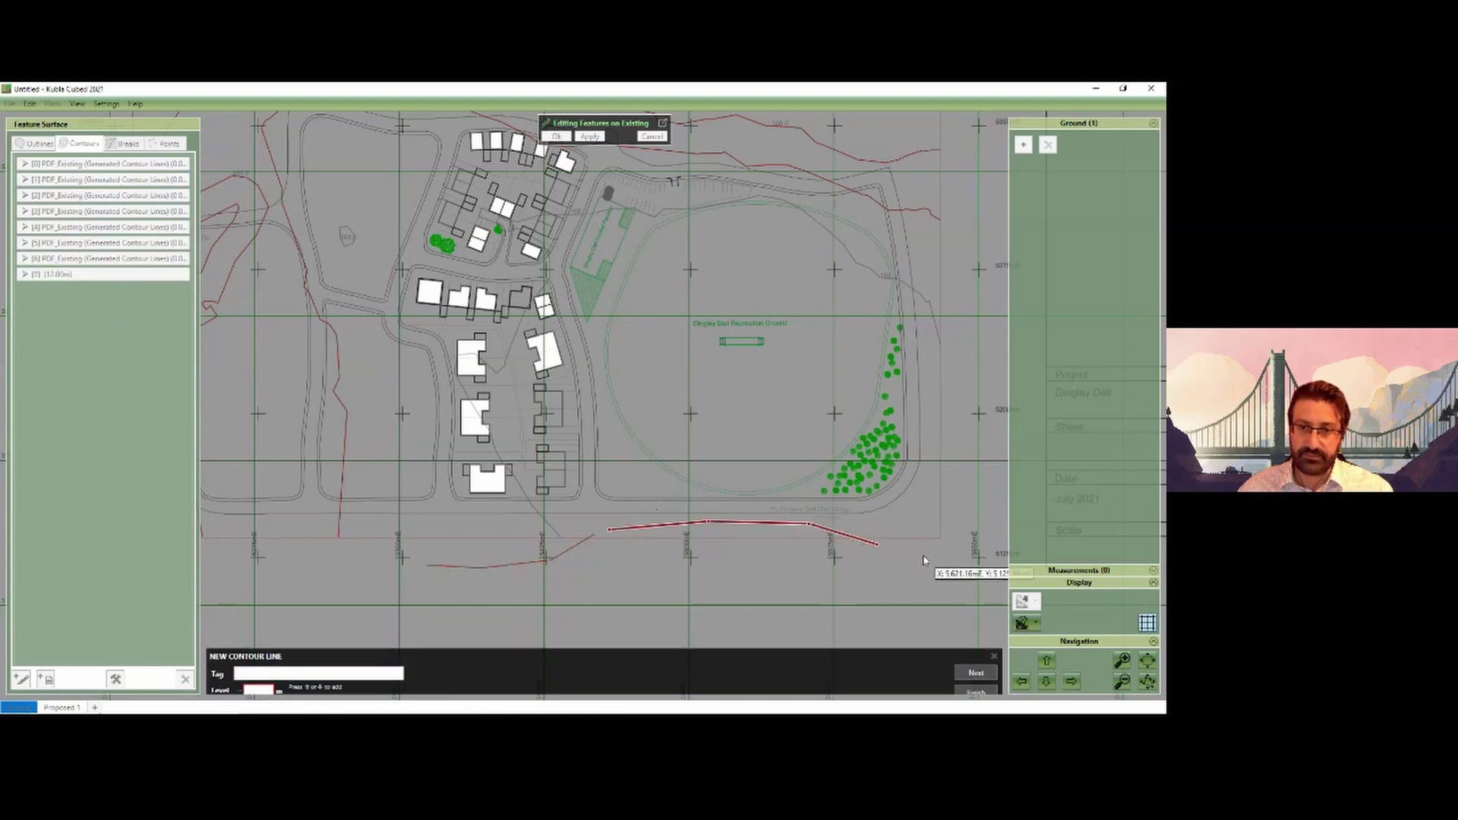
click(974, 683)
Step: Join the two 12 m trial contours south of the housing and recreation ground into a single 12 m line
scroll(605, 542, up, 3)
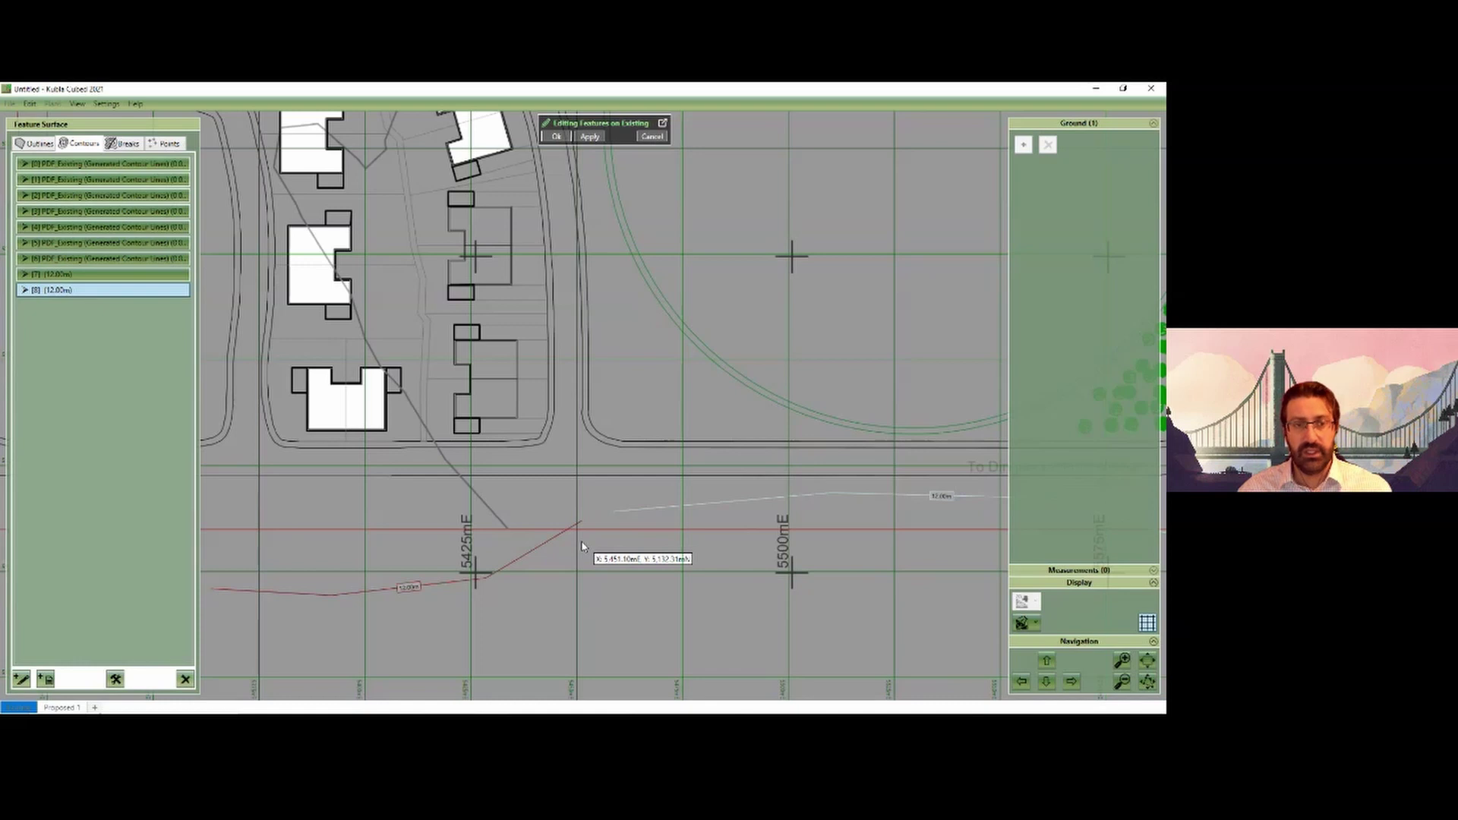
scroll(504, 572, down, 2)
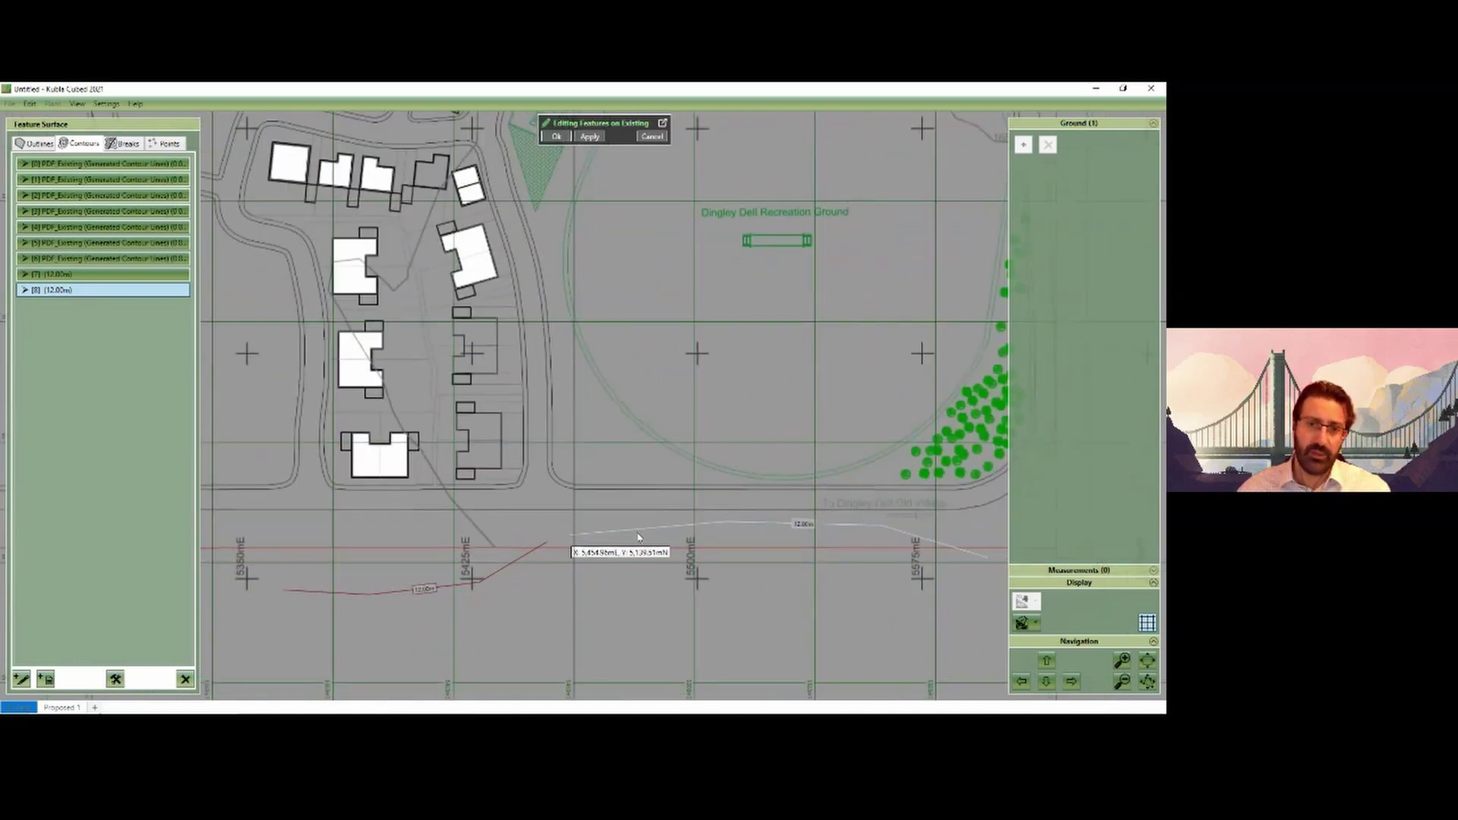
ctrl+click(120, 274)
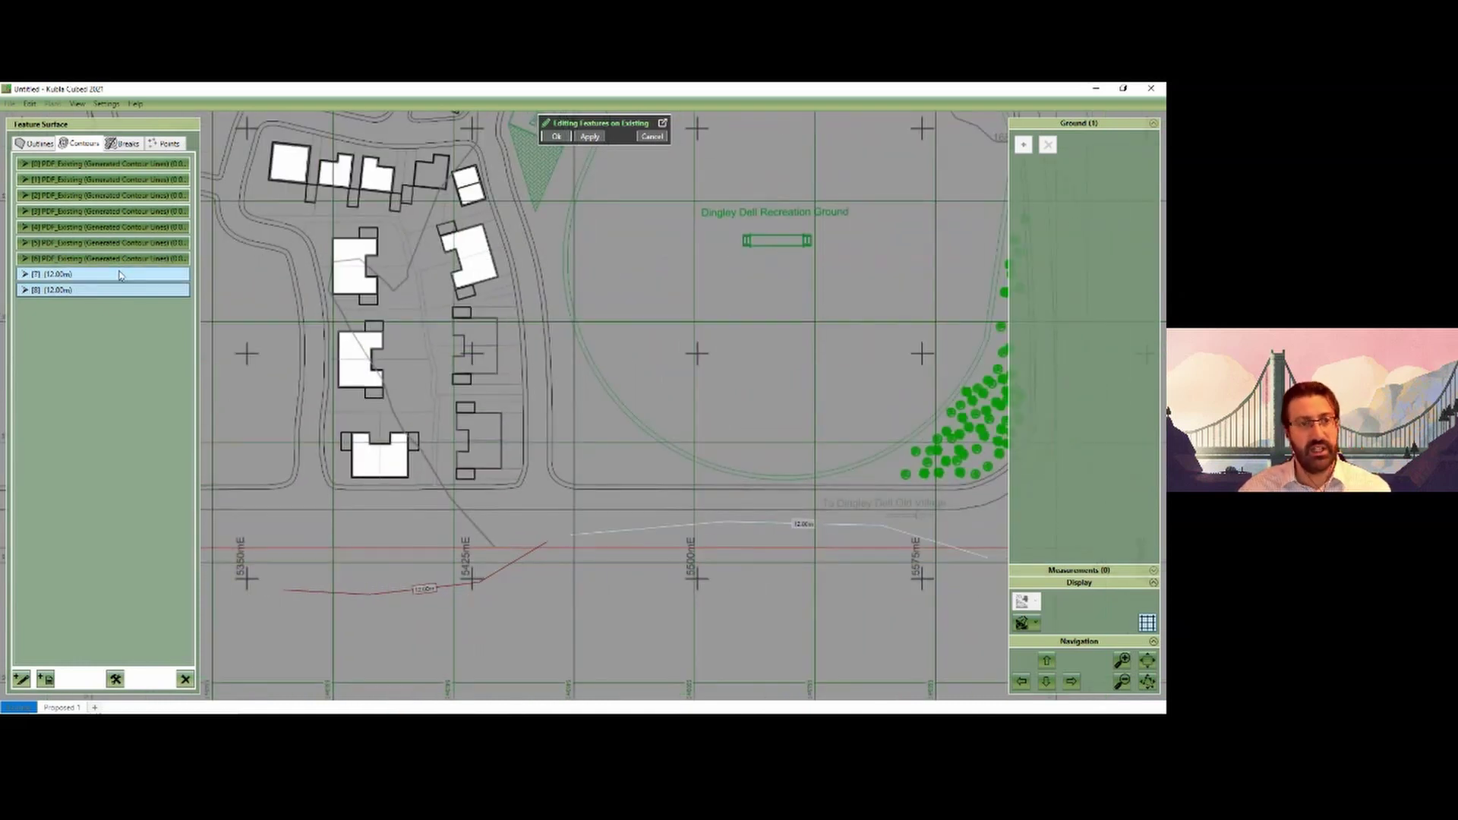
click(119, 274)
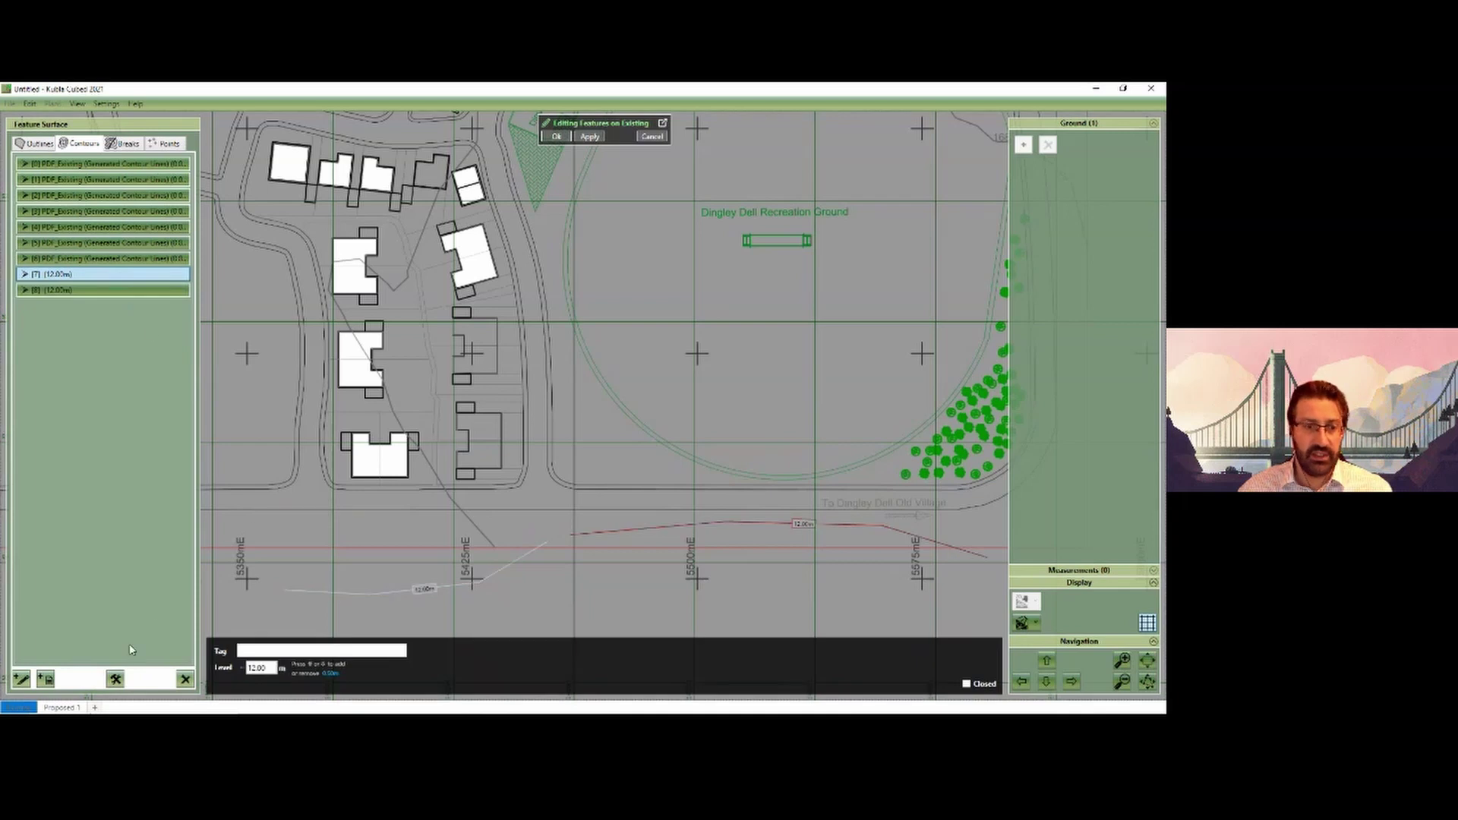
click(116, 680)
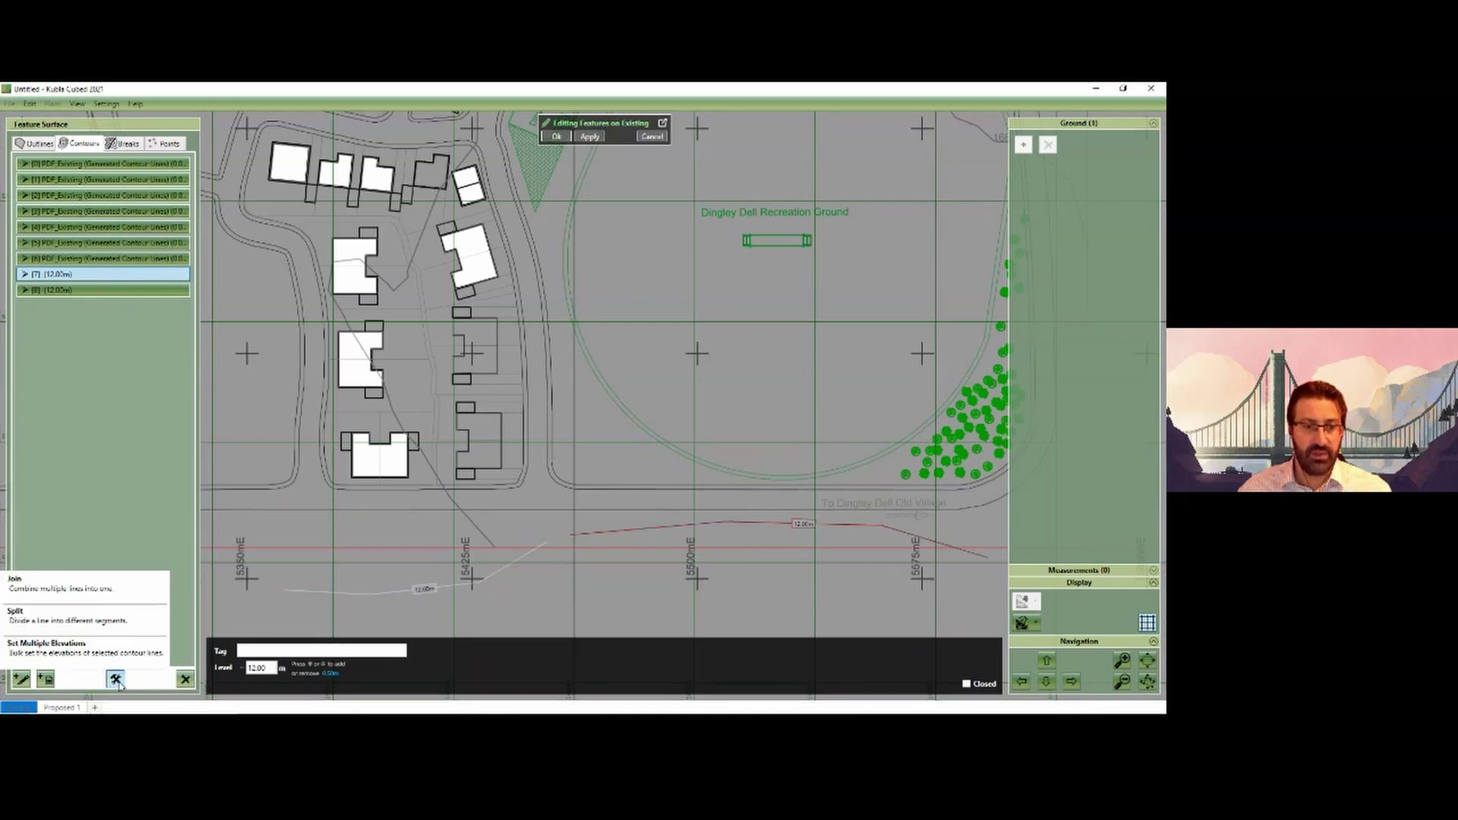
click(114, 592)
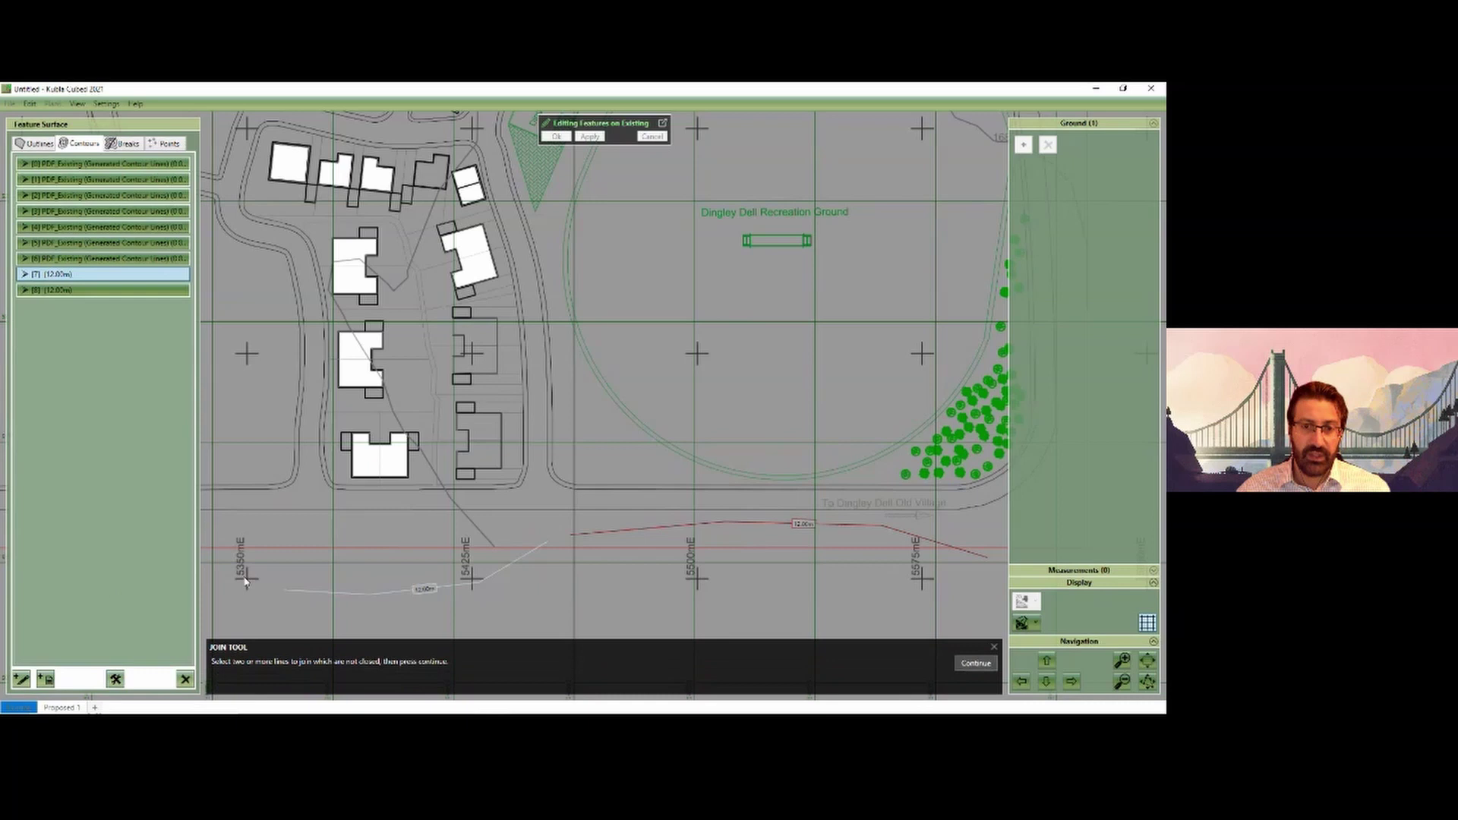
click(976, 665)
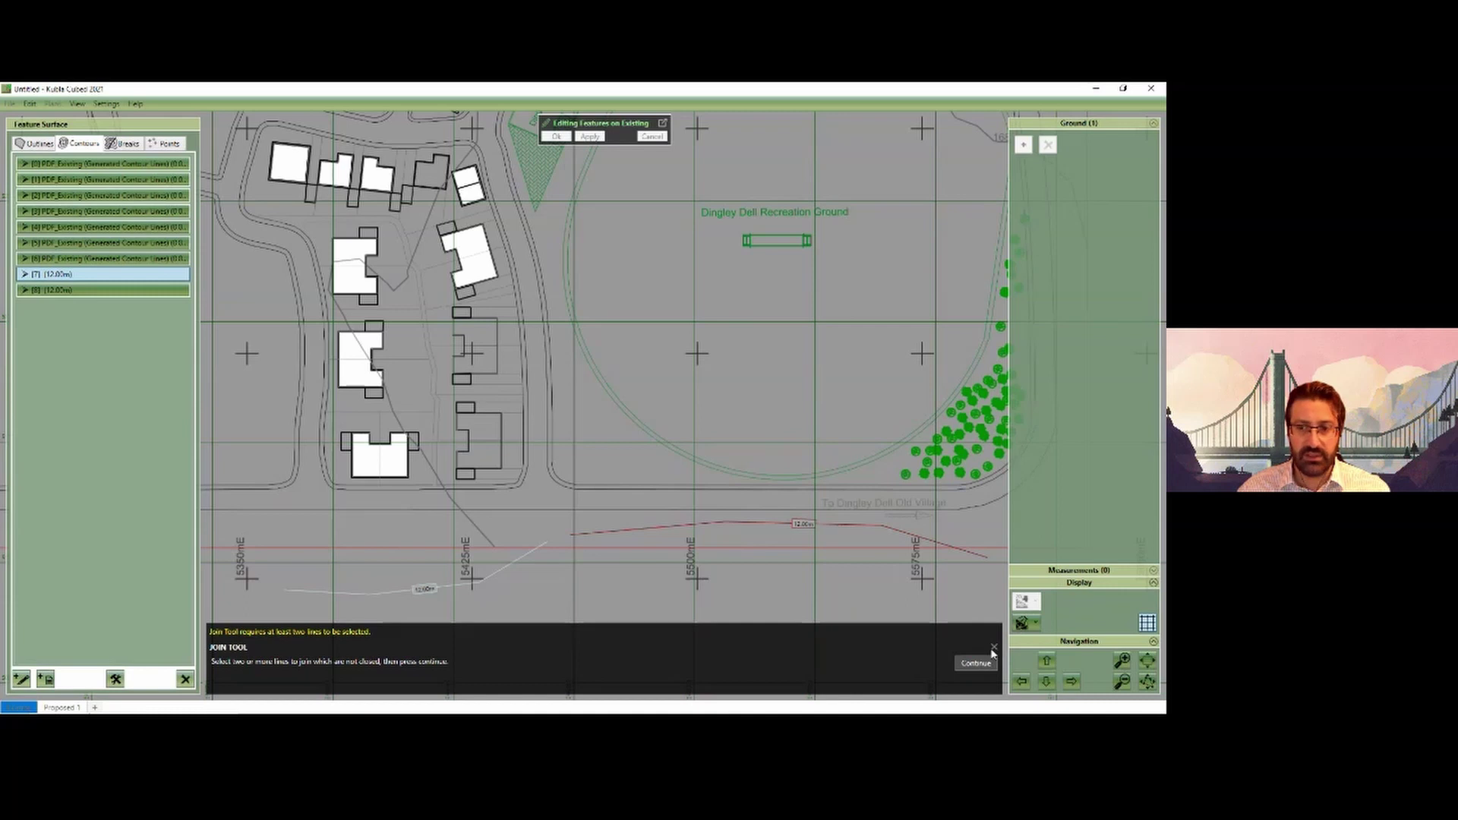
ctrl+click(56, 290)
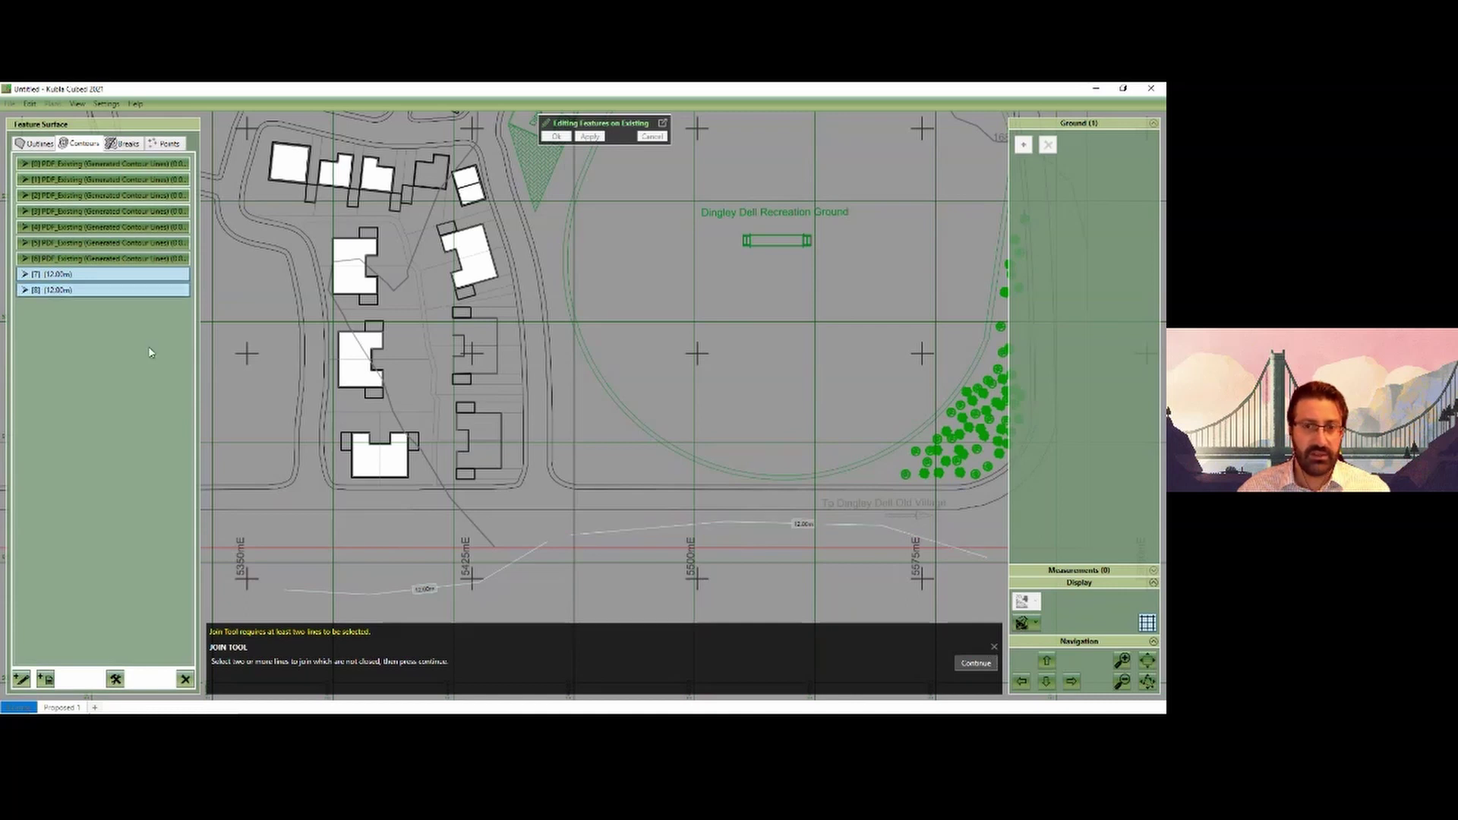
click(976, 663)
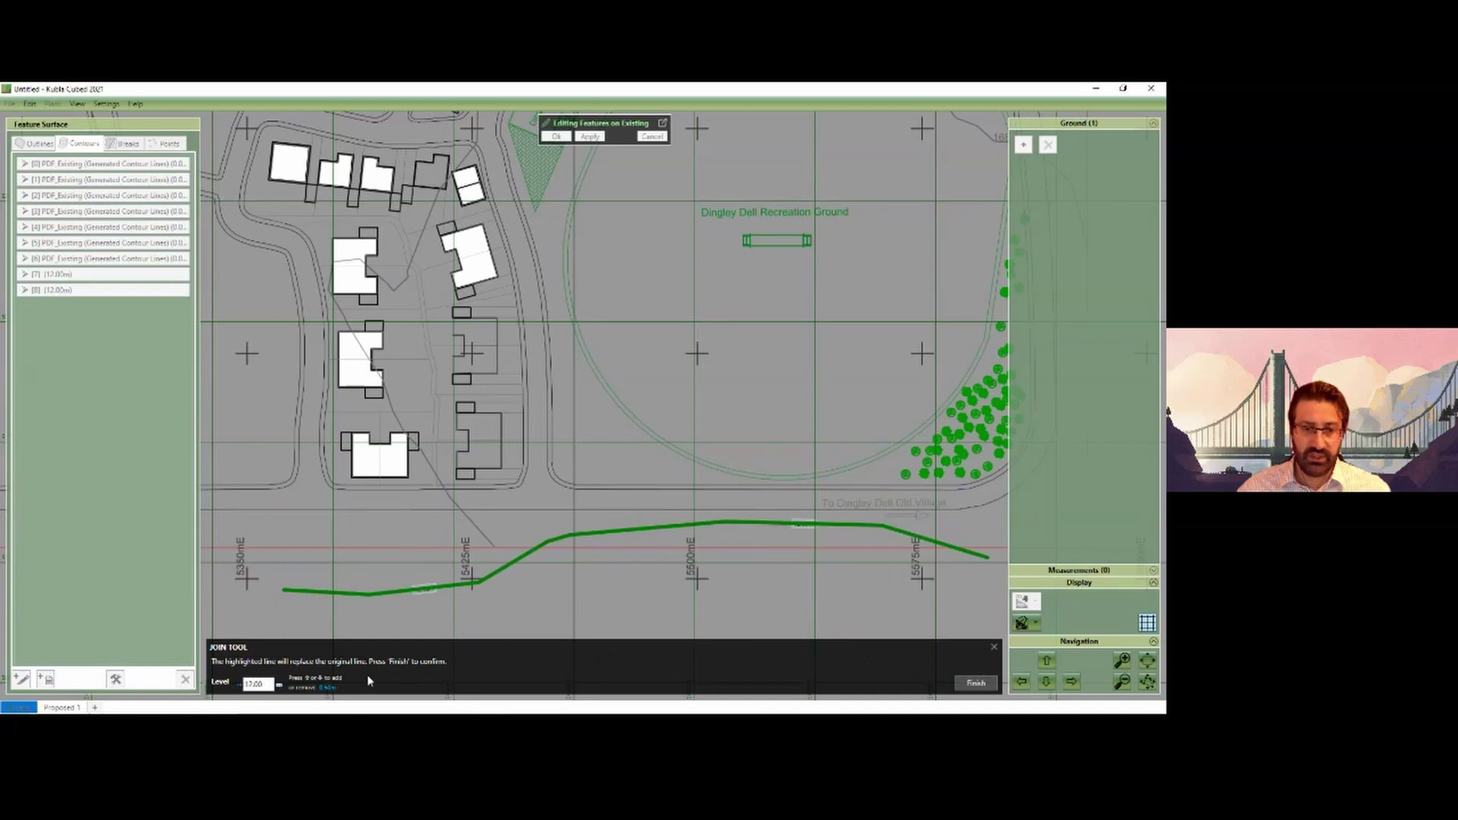
click(969, 686)
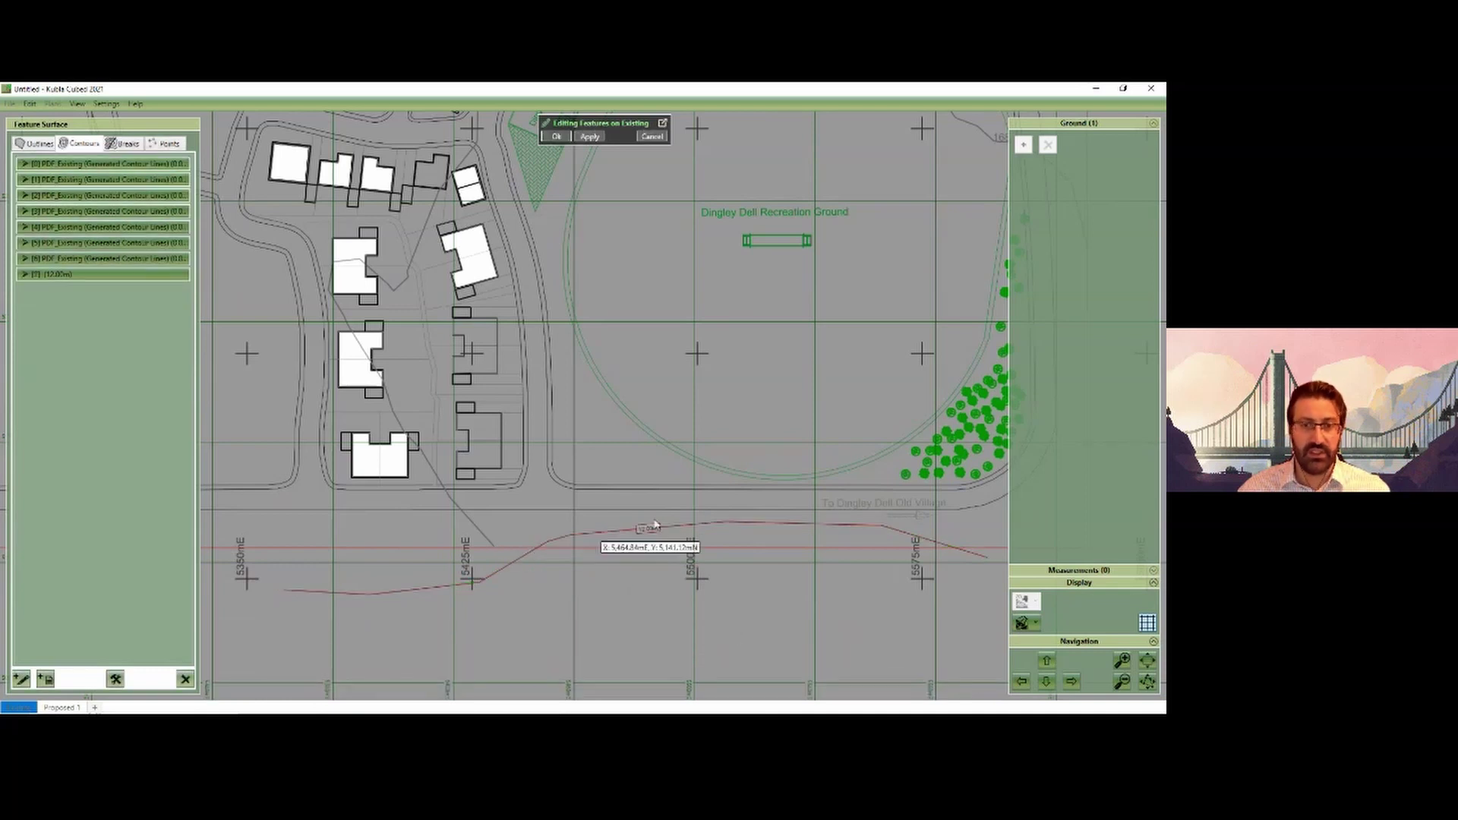
Step: Split the joined 12 m contour in two at its middle segment, south-west of the recreation ground
click(61, 278)
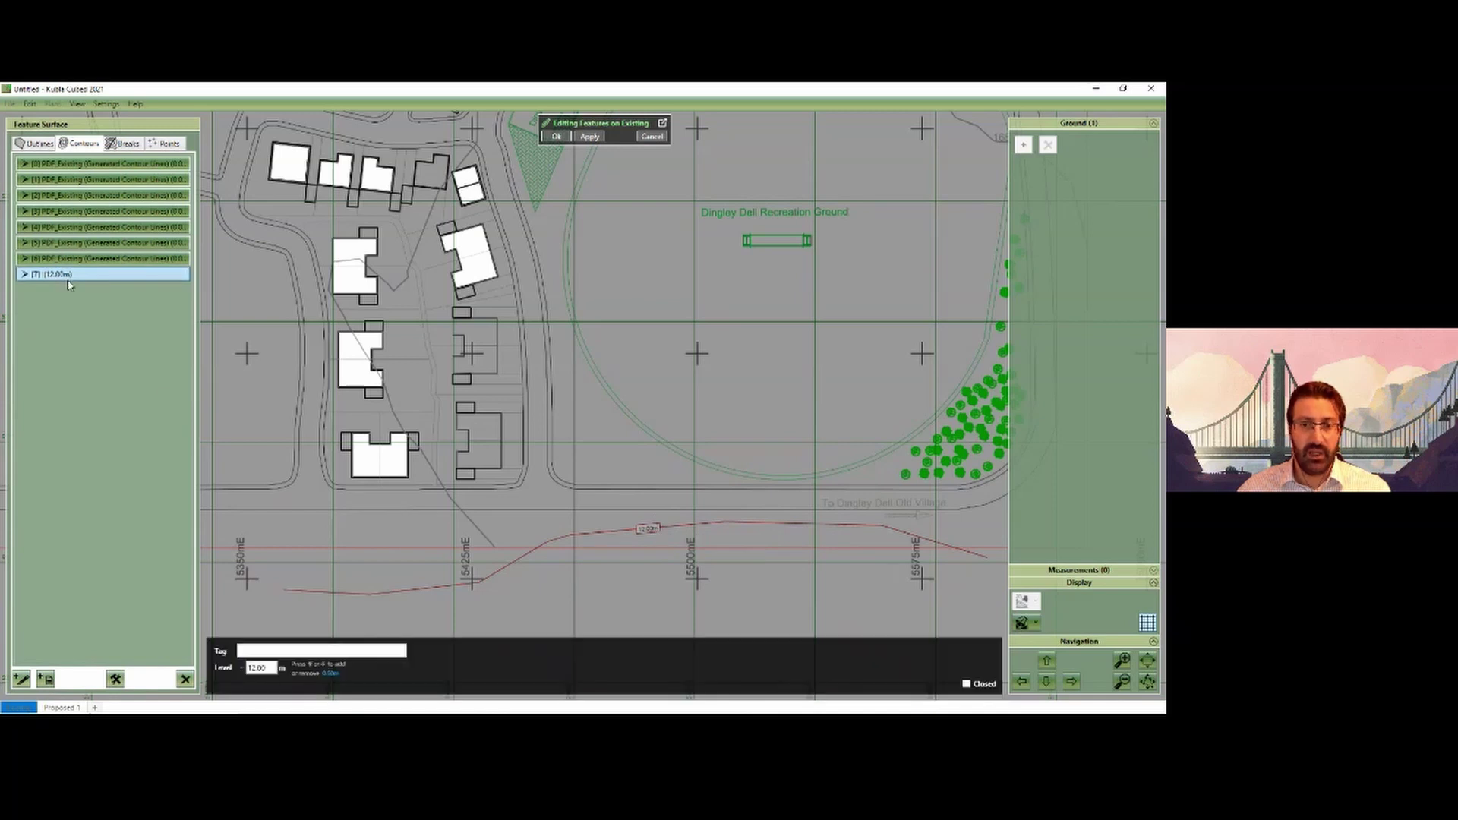
click(658, 530)
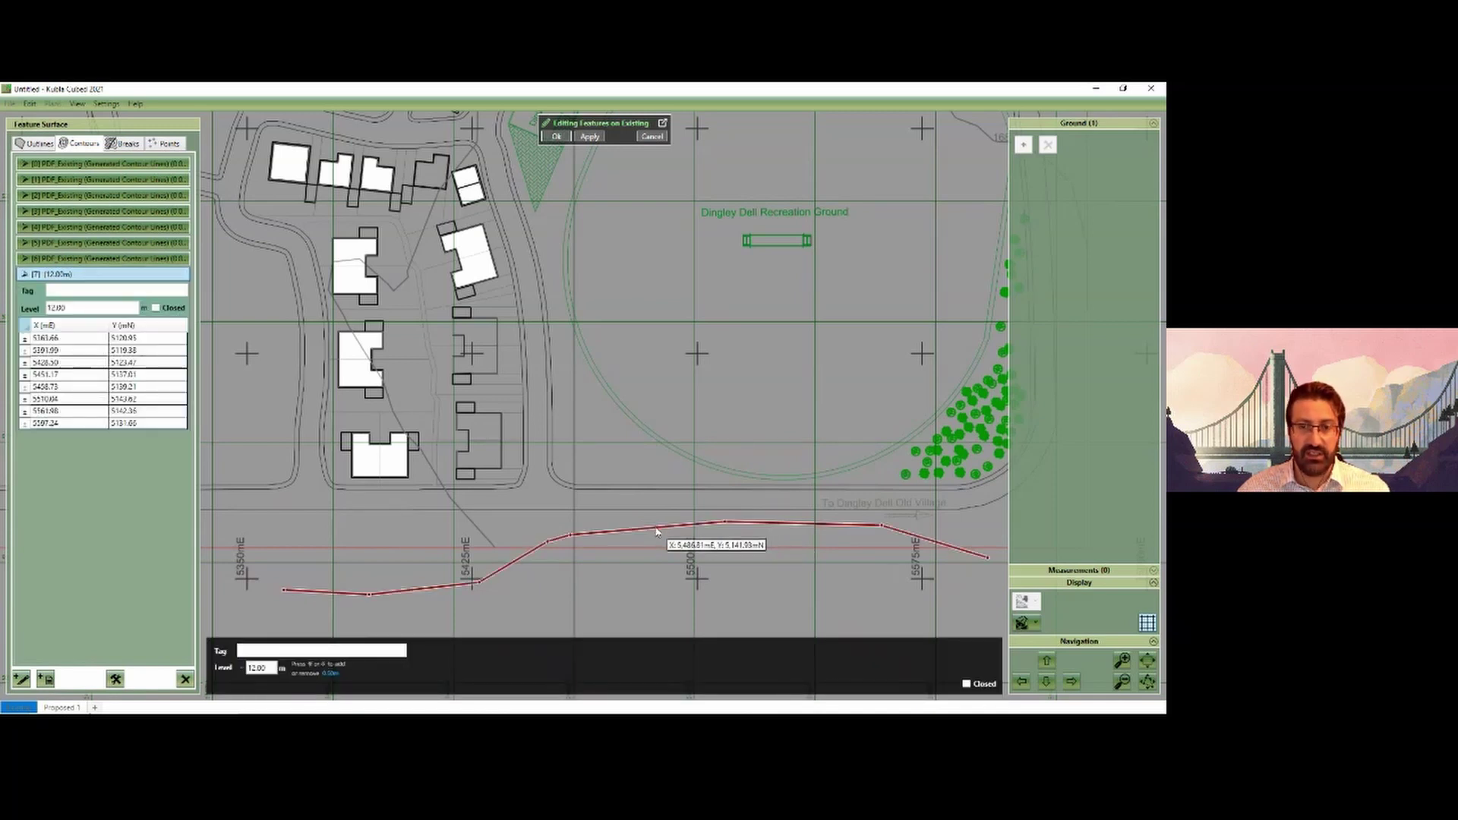
click(658, 530)
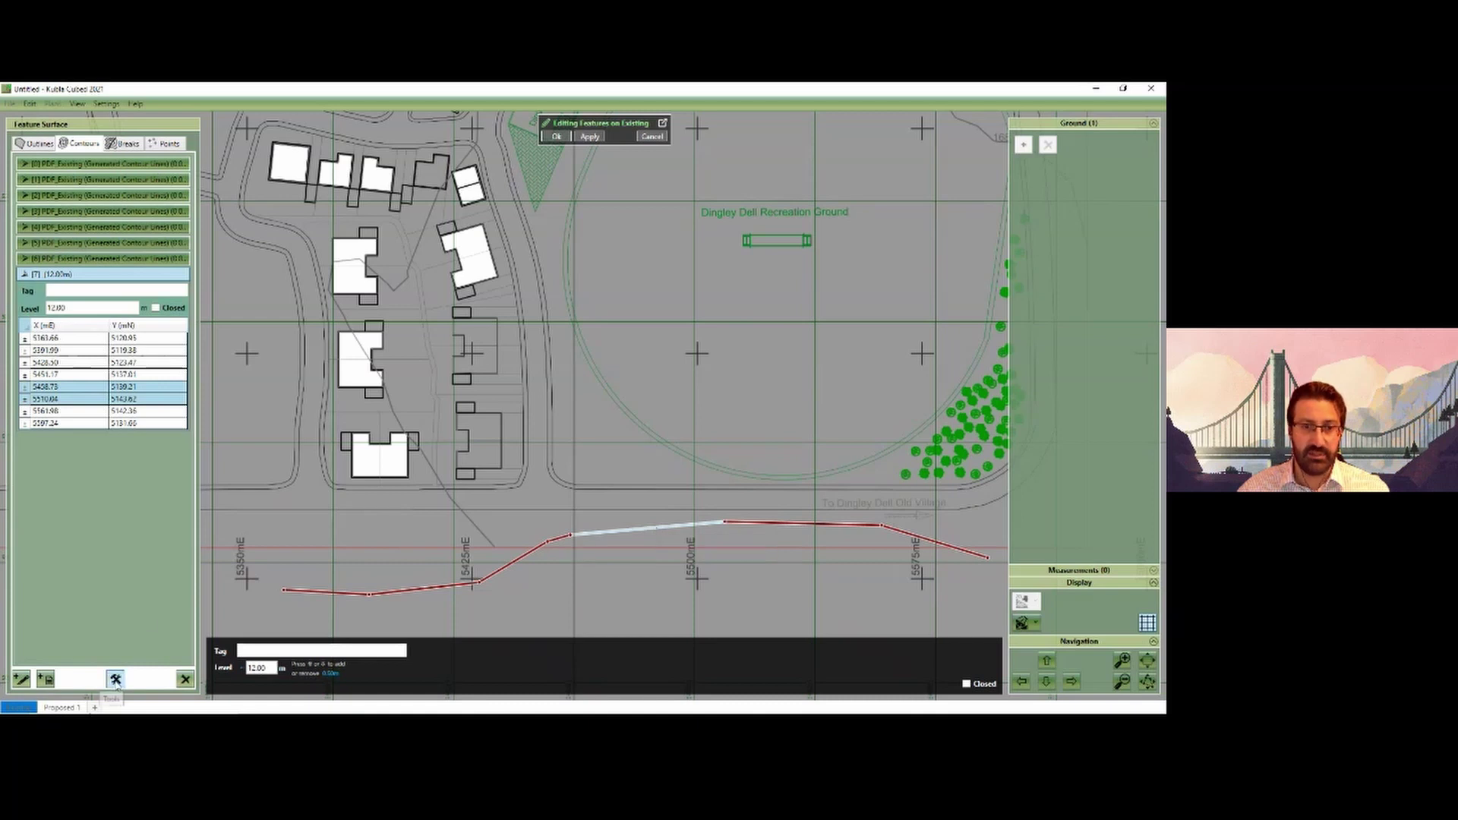
click(116, 680)
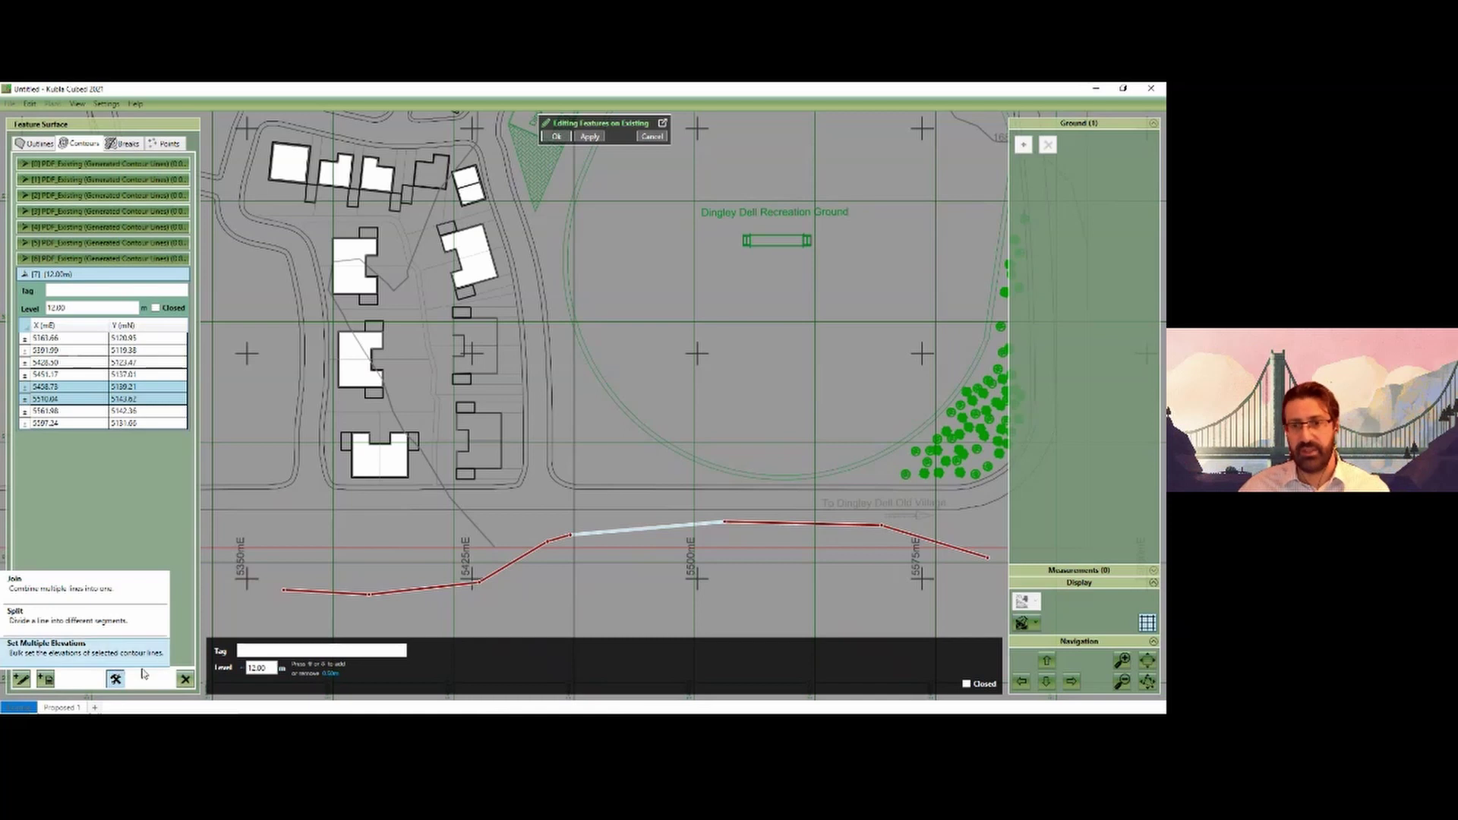
click(118, 621)
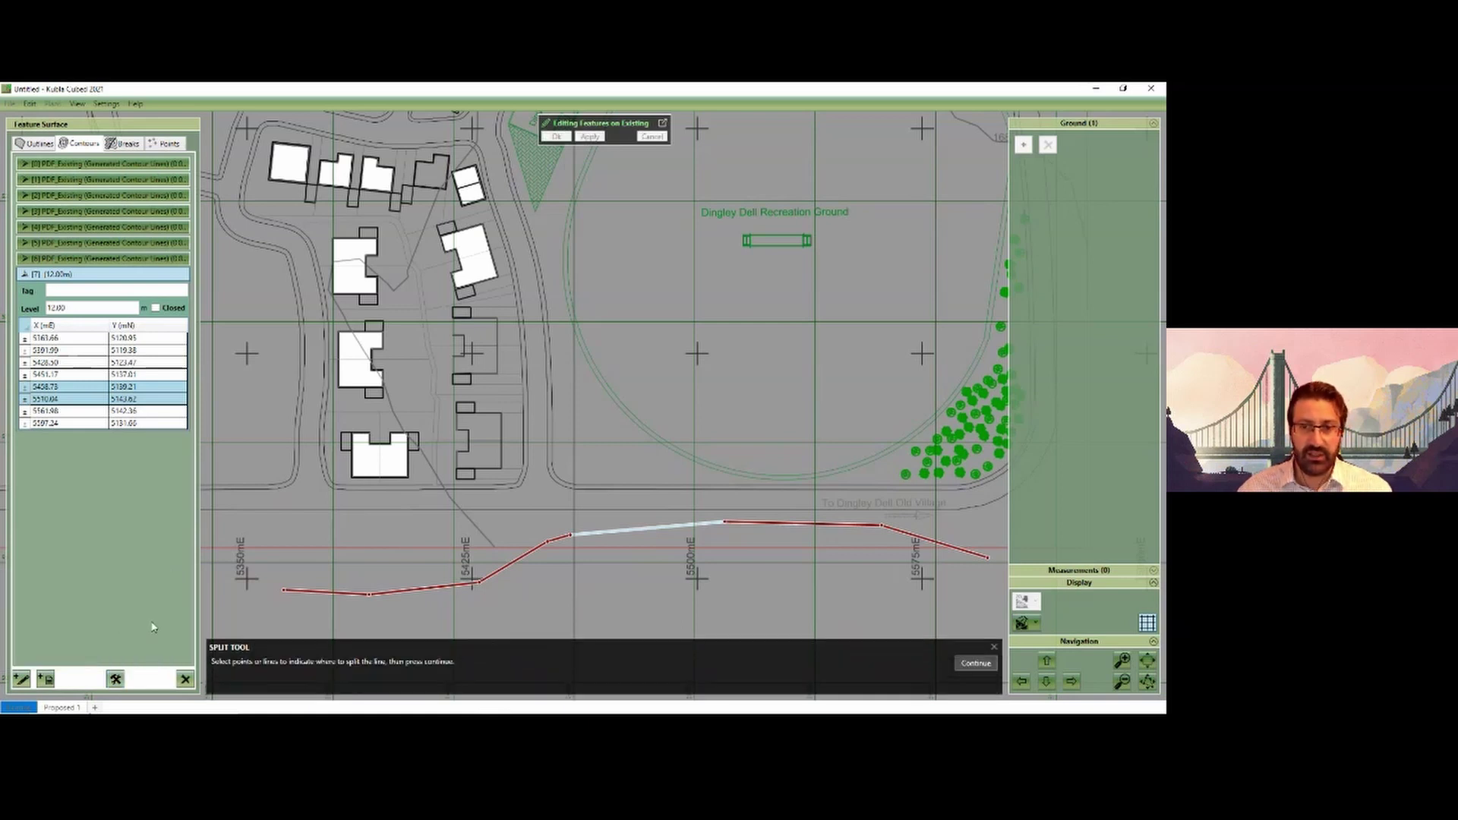
click(976, 664)
click(978, 685)
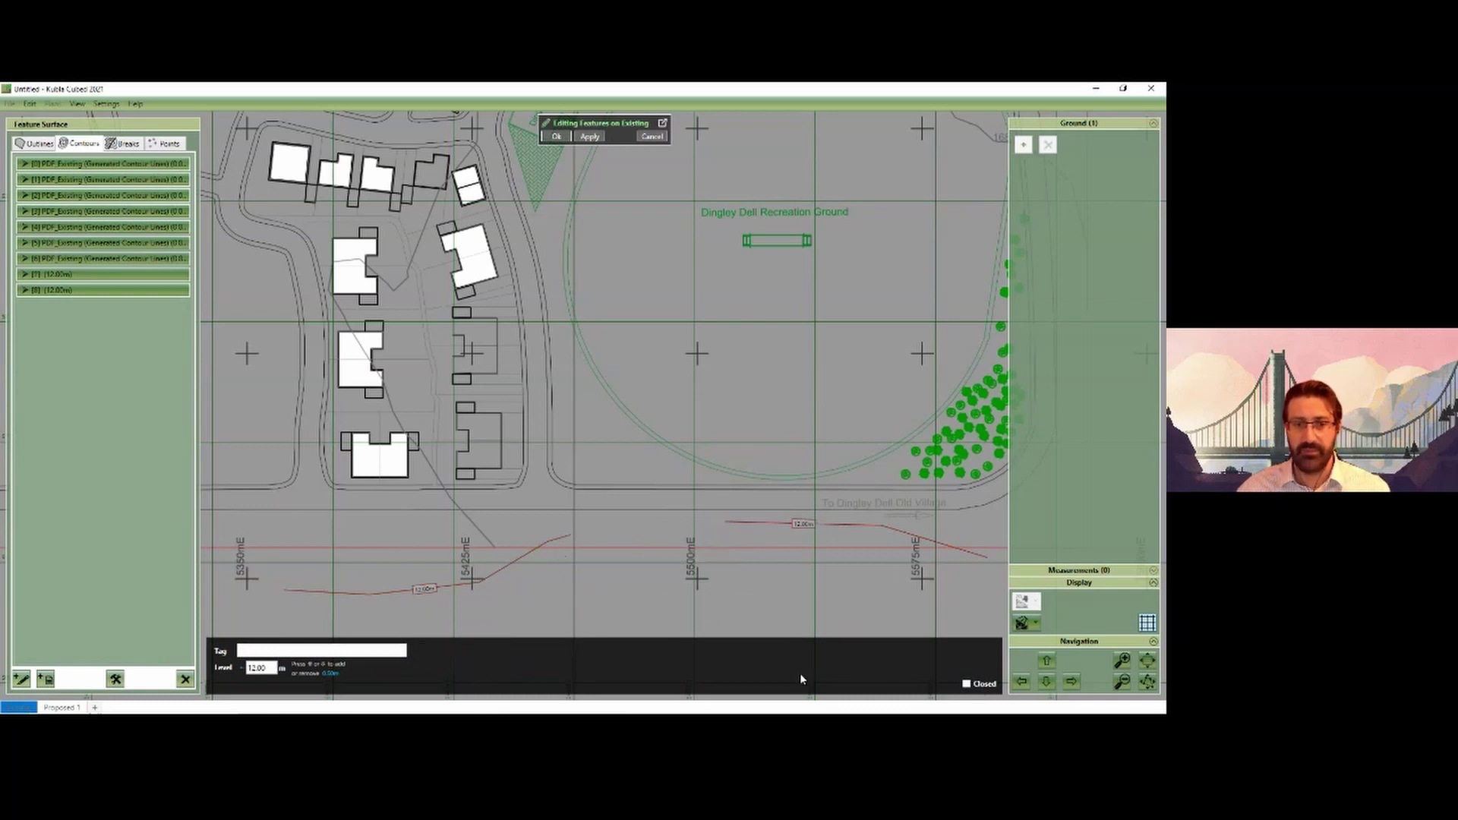
Step: Delete both 12 m trial contours south of the site, keeping only the contours extracted from the PDF
click(133, 274)
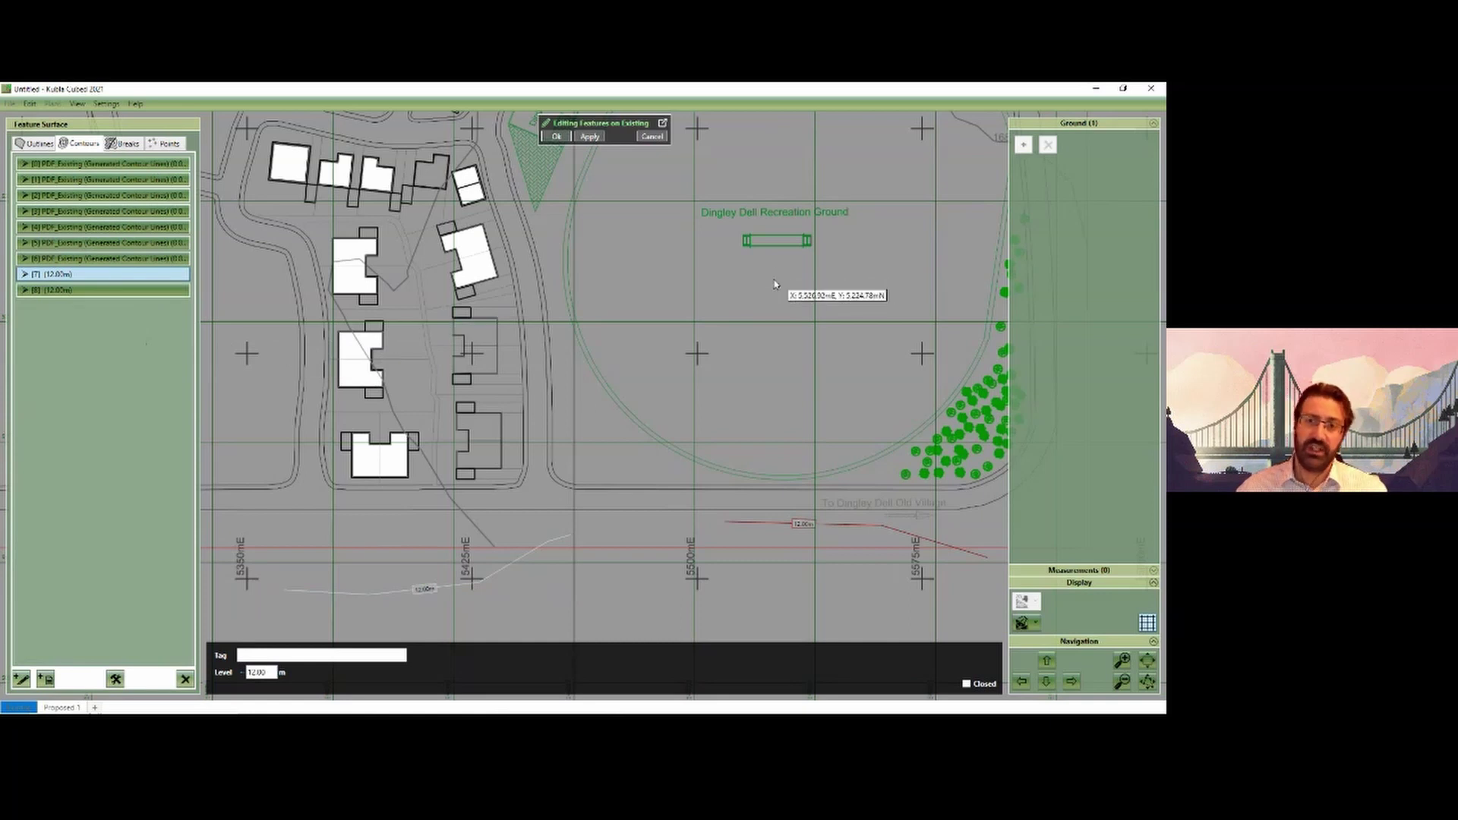
scroll(782, 281, down, 2)
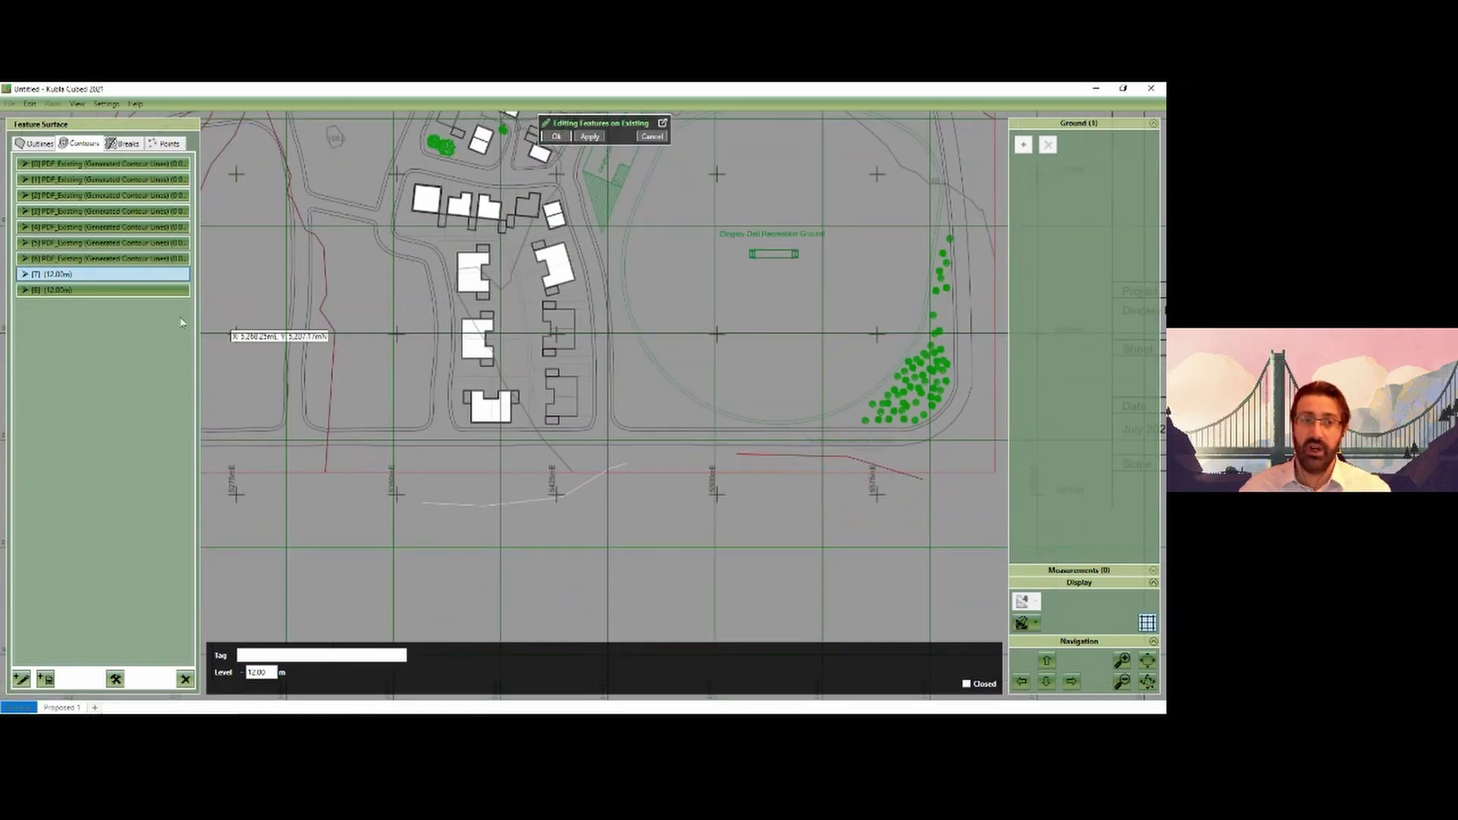
ctrl+click(131, 290)
click(134, 280)
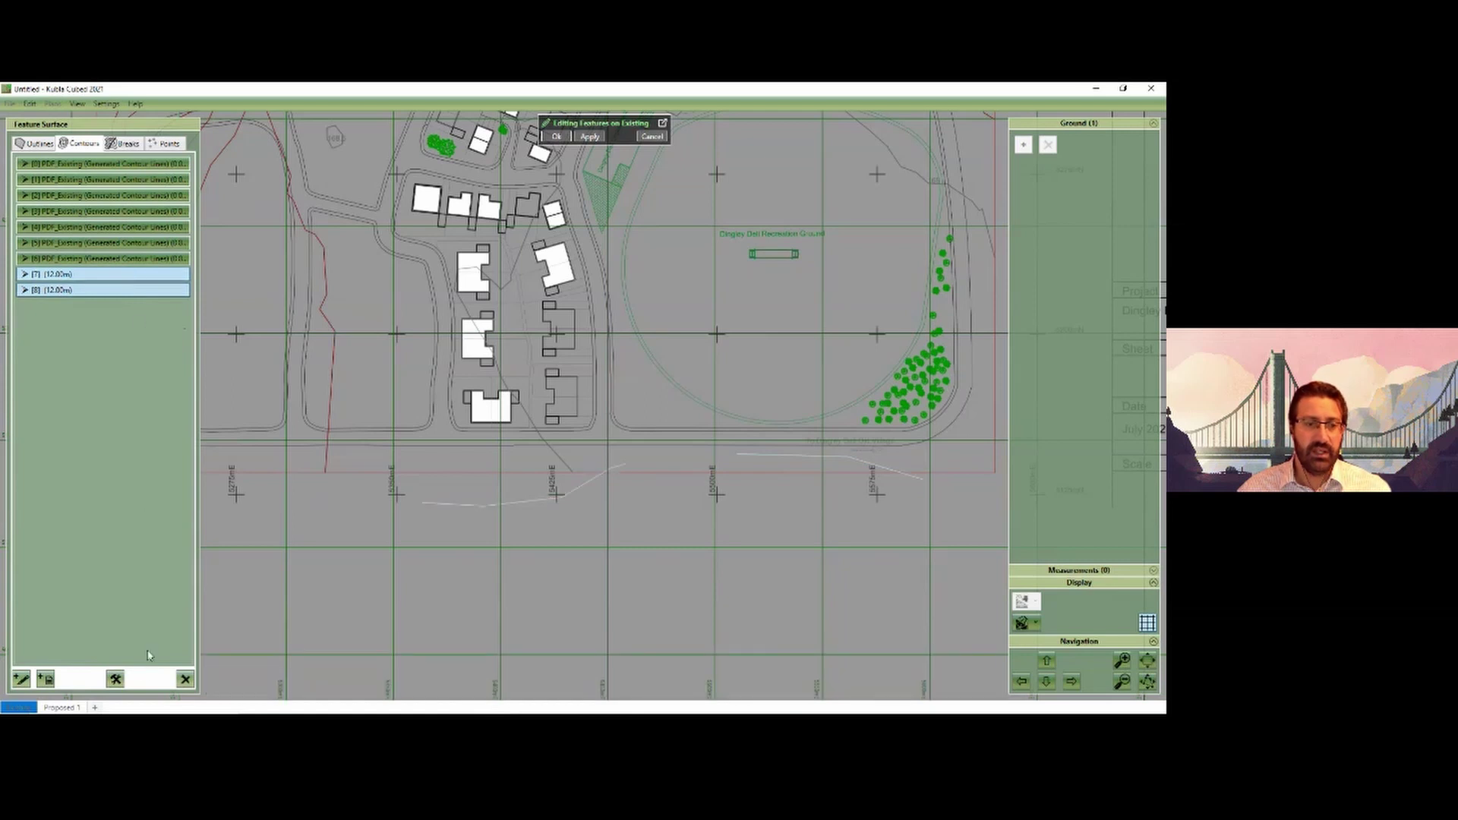
click(516, 516)
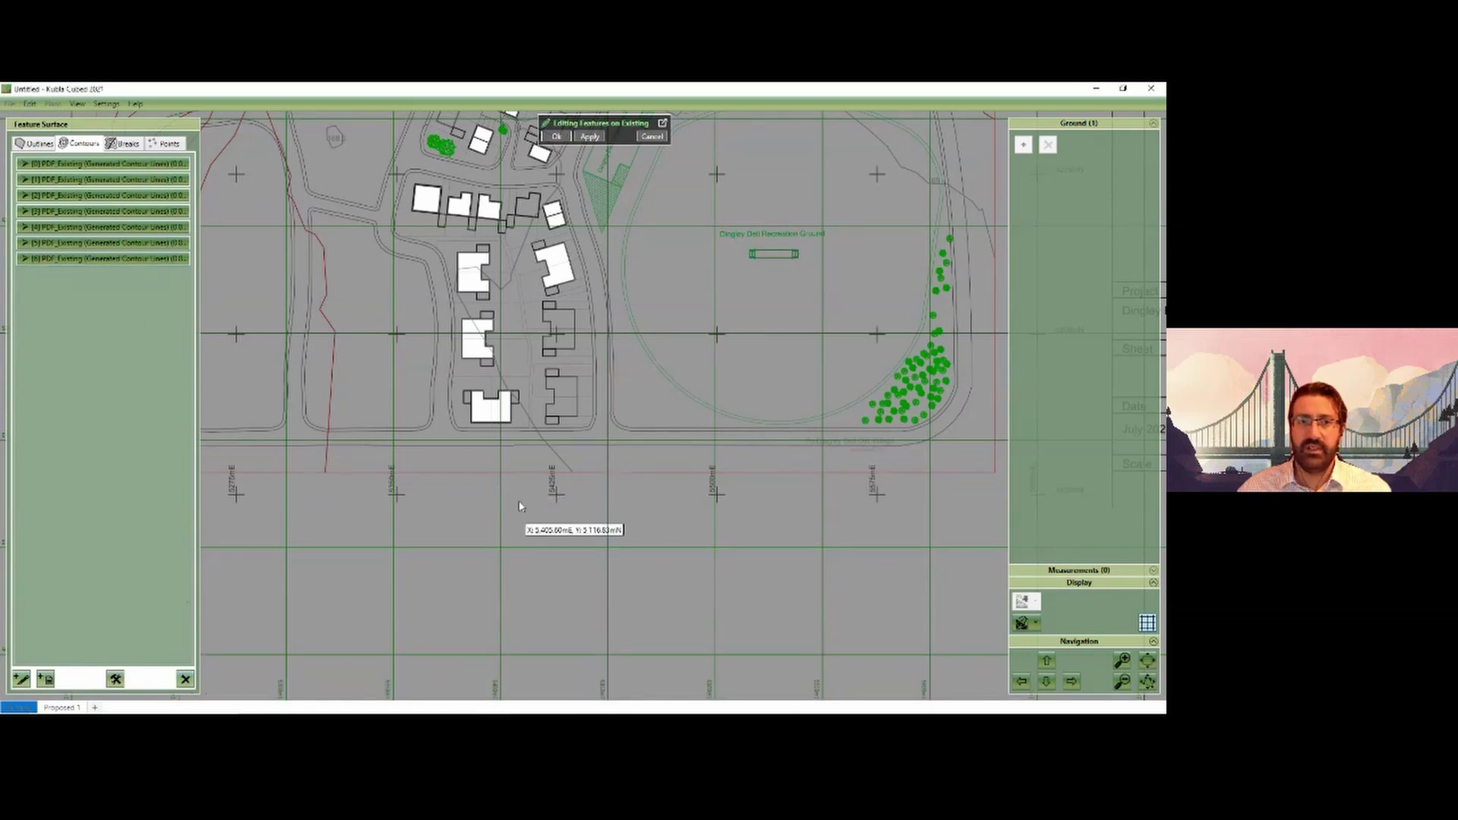
scroll(512, 490, down, 3)
middle_drag(524, 287, 533, 429)
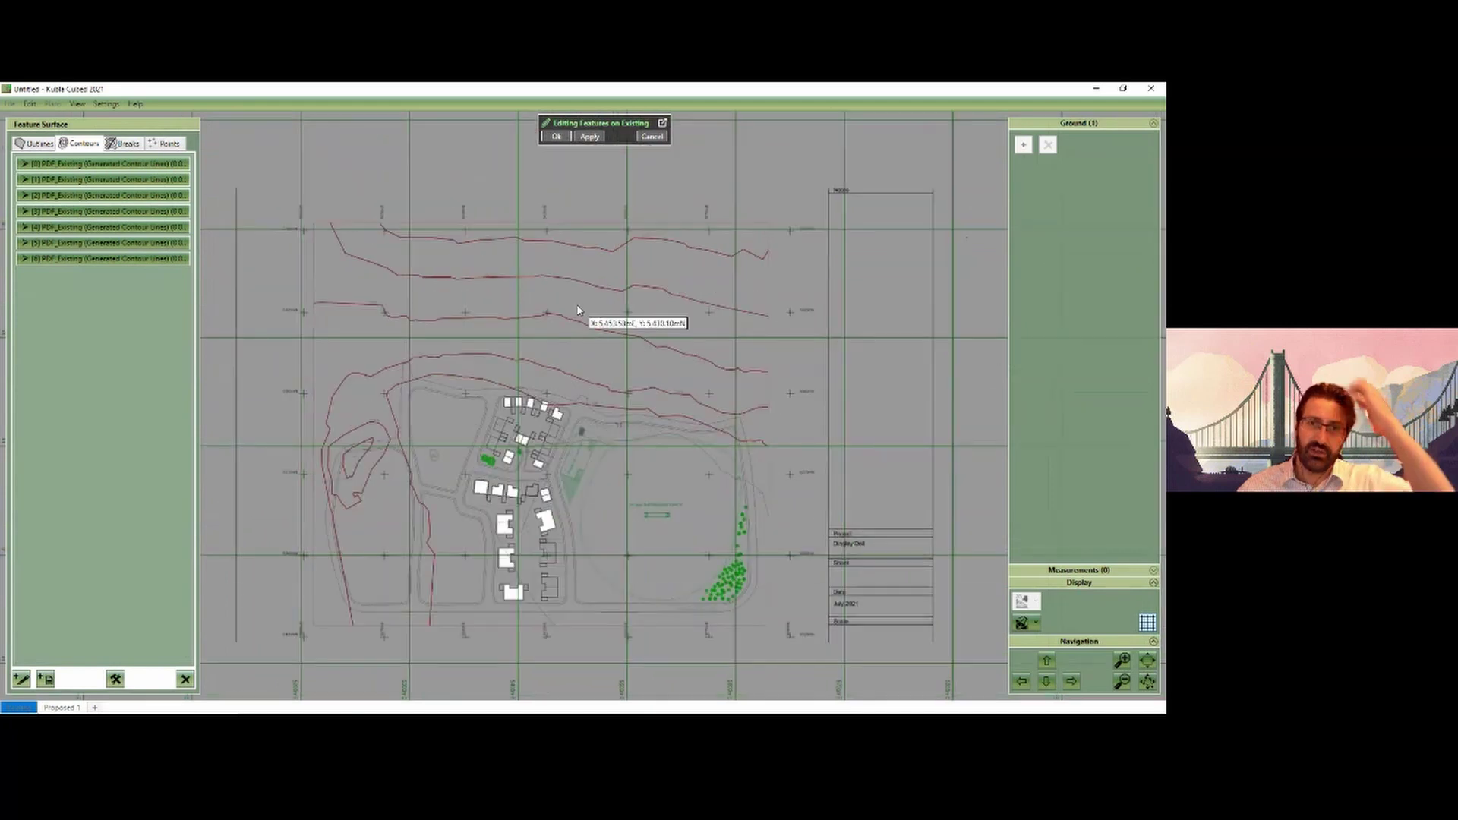
Step: Start a new contour tracing the untraced PDF line from the site's eastern boundary across the recreation ground's northern side to the cricket pavilion
scroll(579, 310, up, 5)
mouse_move(665, 566)
middle_down()
mouse_move(662, 438)
mouse_move(669, 540)
mouse_move(641, 423)
middle_up()
scroll(605, 527, up, 2)
middle_drag(671, 541, 564, 561)
scroll(682, 495, up, 1)
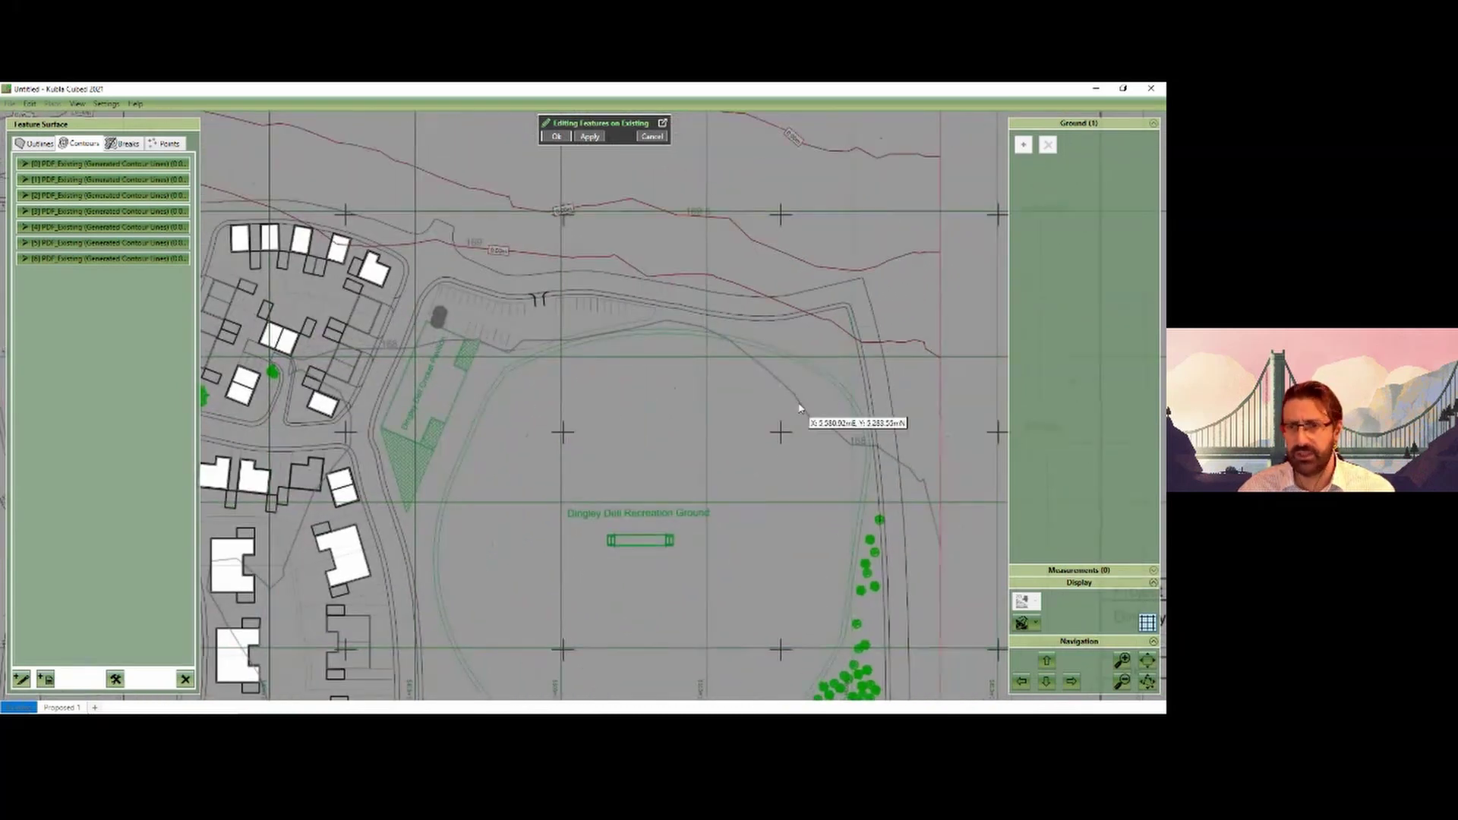
scroll(839, 410, down, 1)
middle_drag(756, 487, 673, 505)
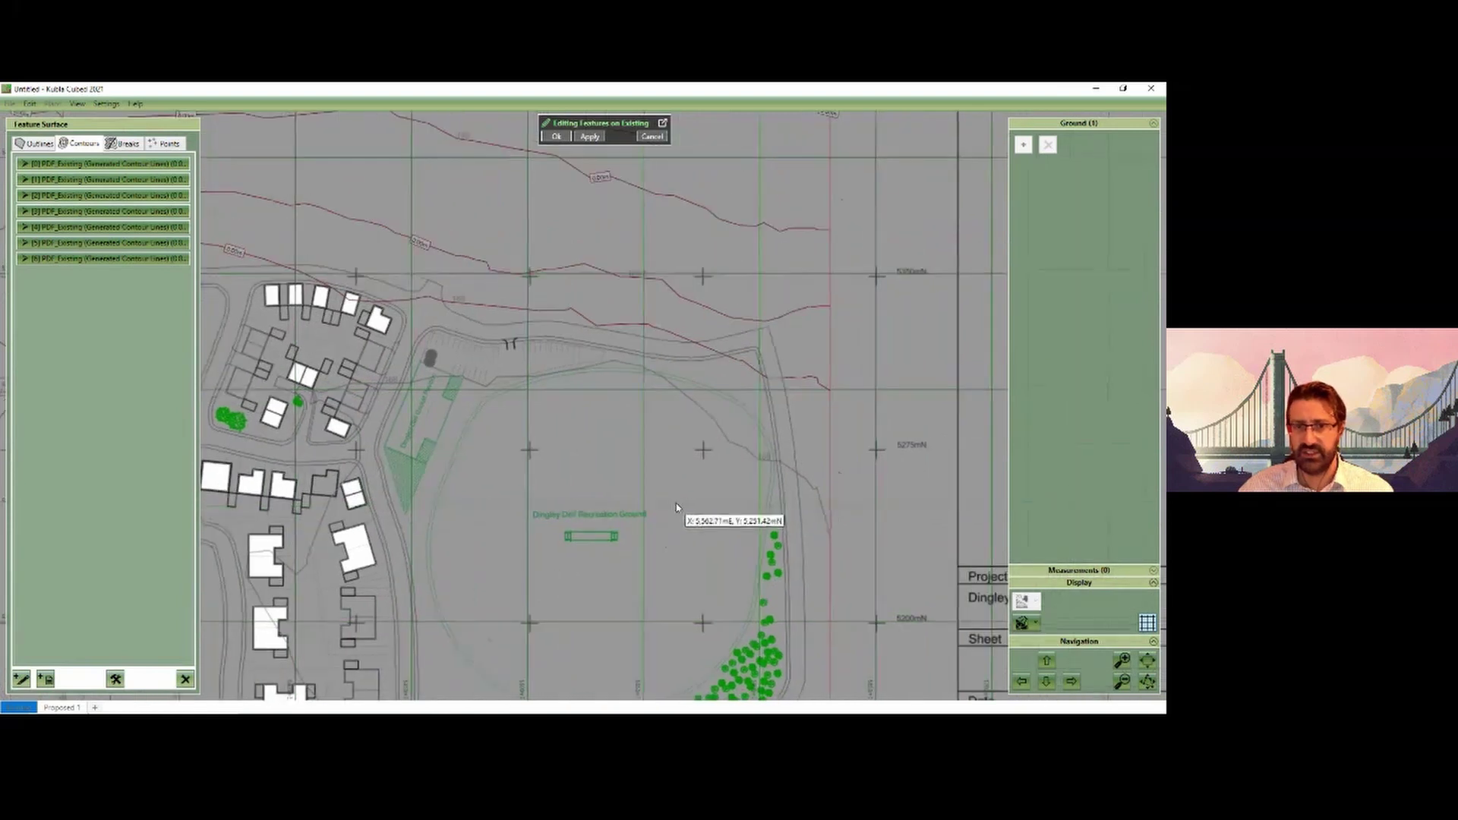
scroll(793, 509, up, 1)
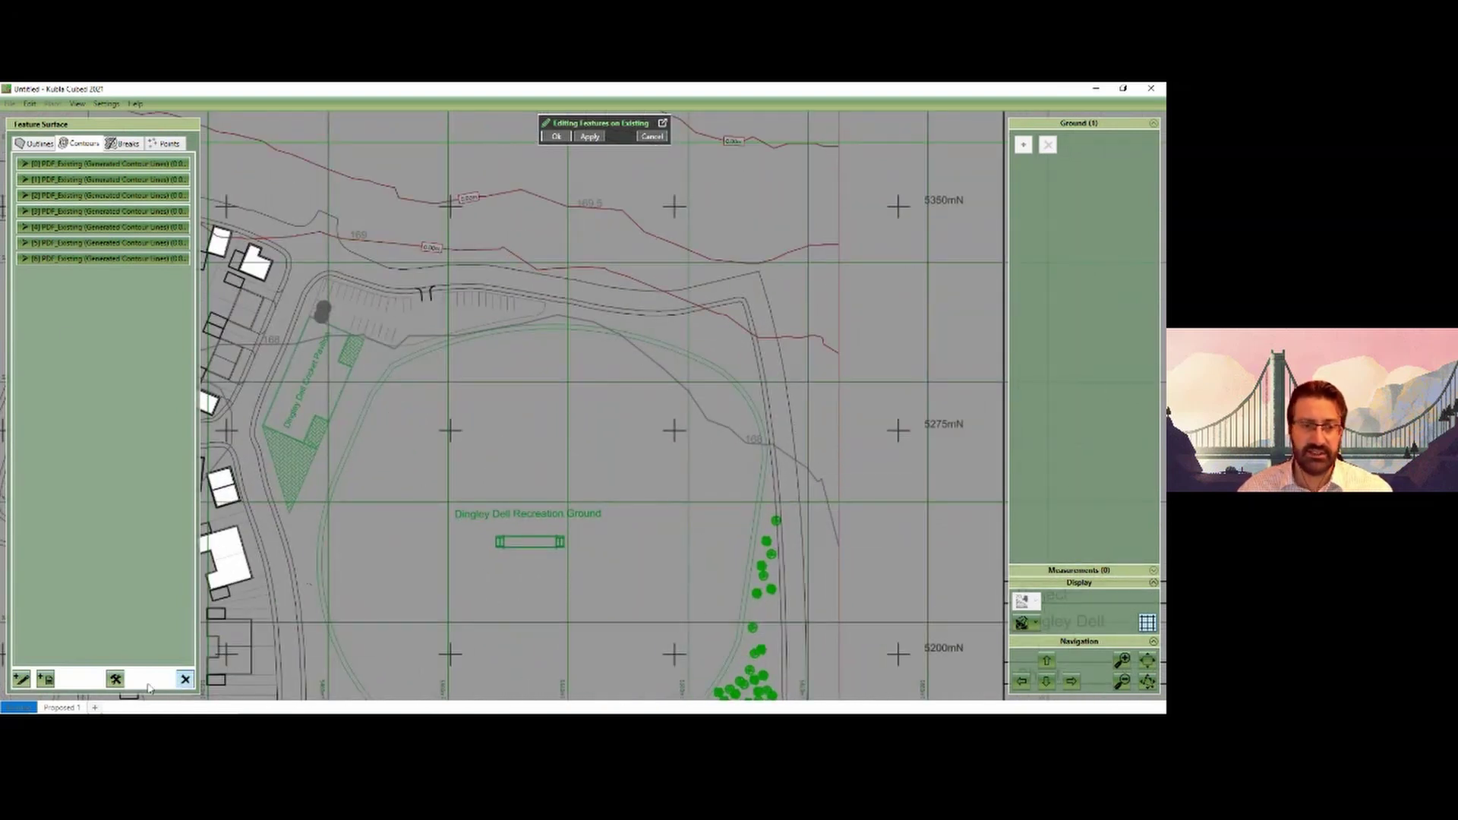
click(19, 681)
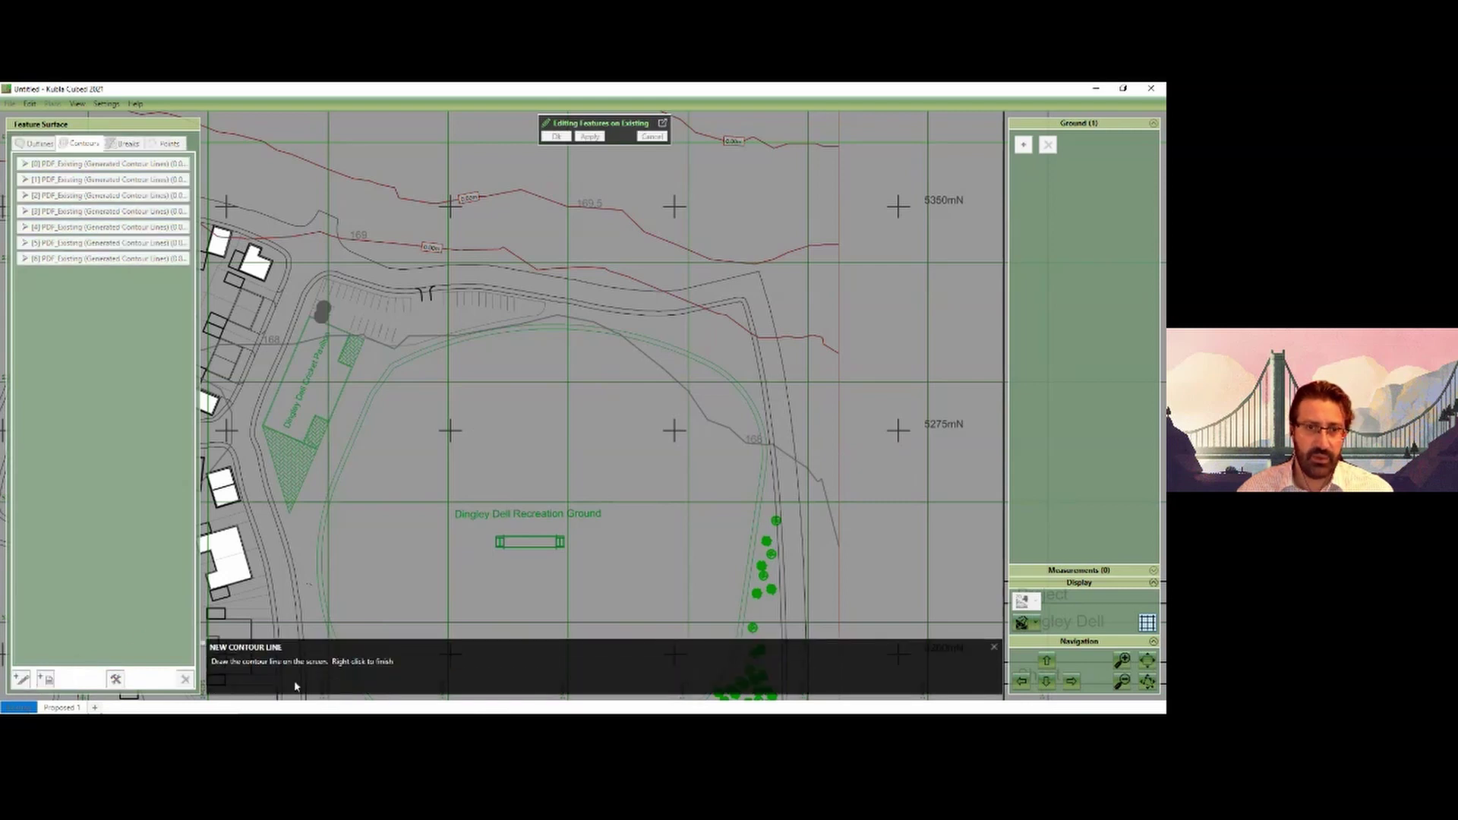
click(837, 544)
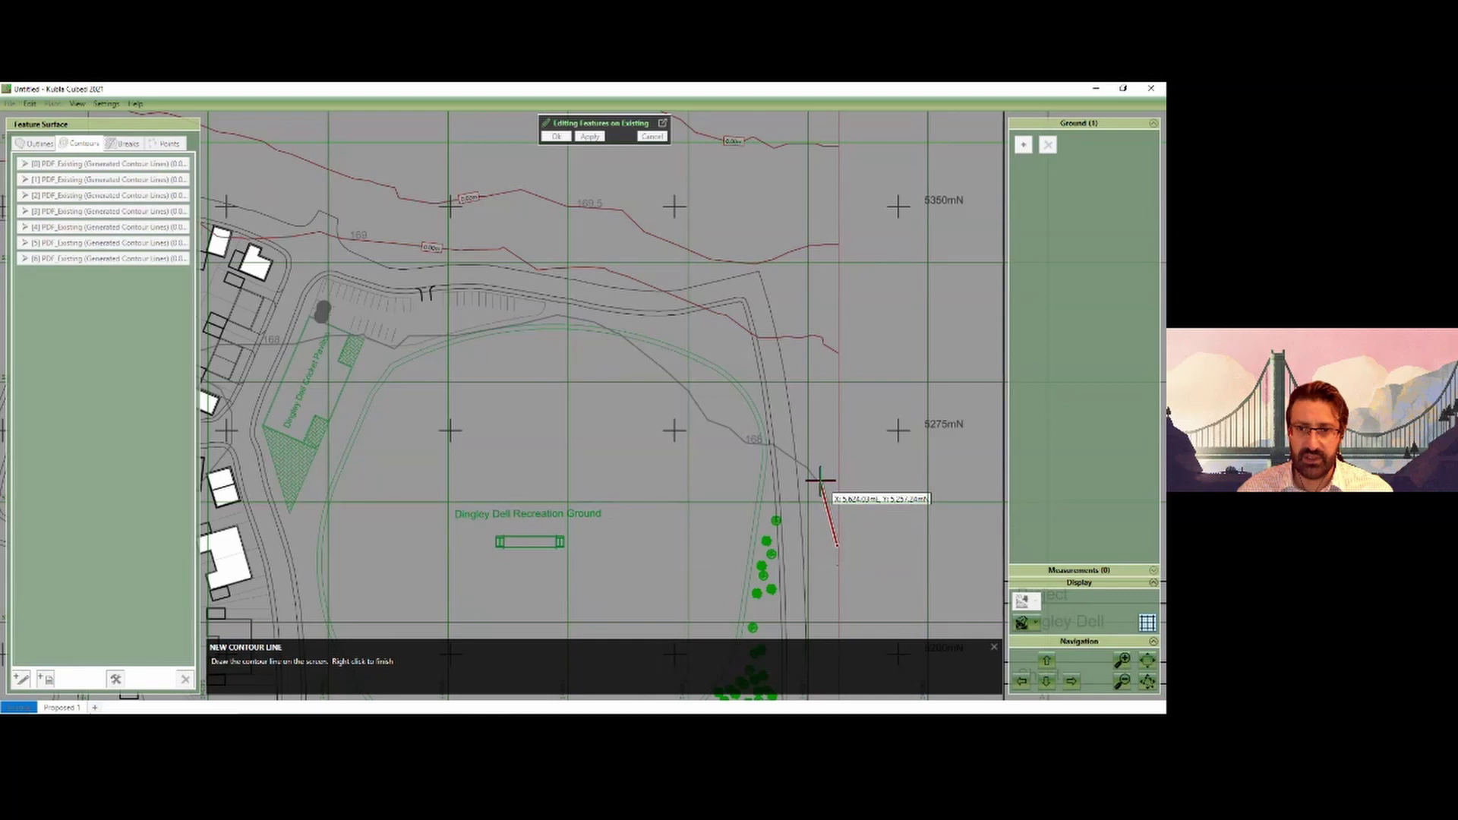
click(818, 479)
click(774, 444)
click(745, 442)
click(729, 429)
click(708, 420)
click(617, 333)
click(592, 319)
click(559, 312)
click(514, 324)
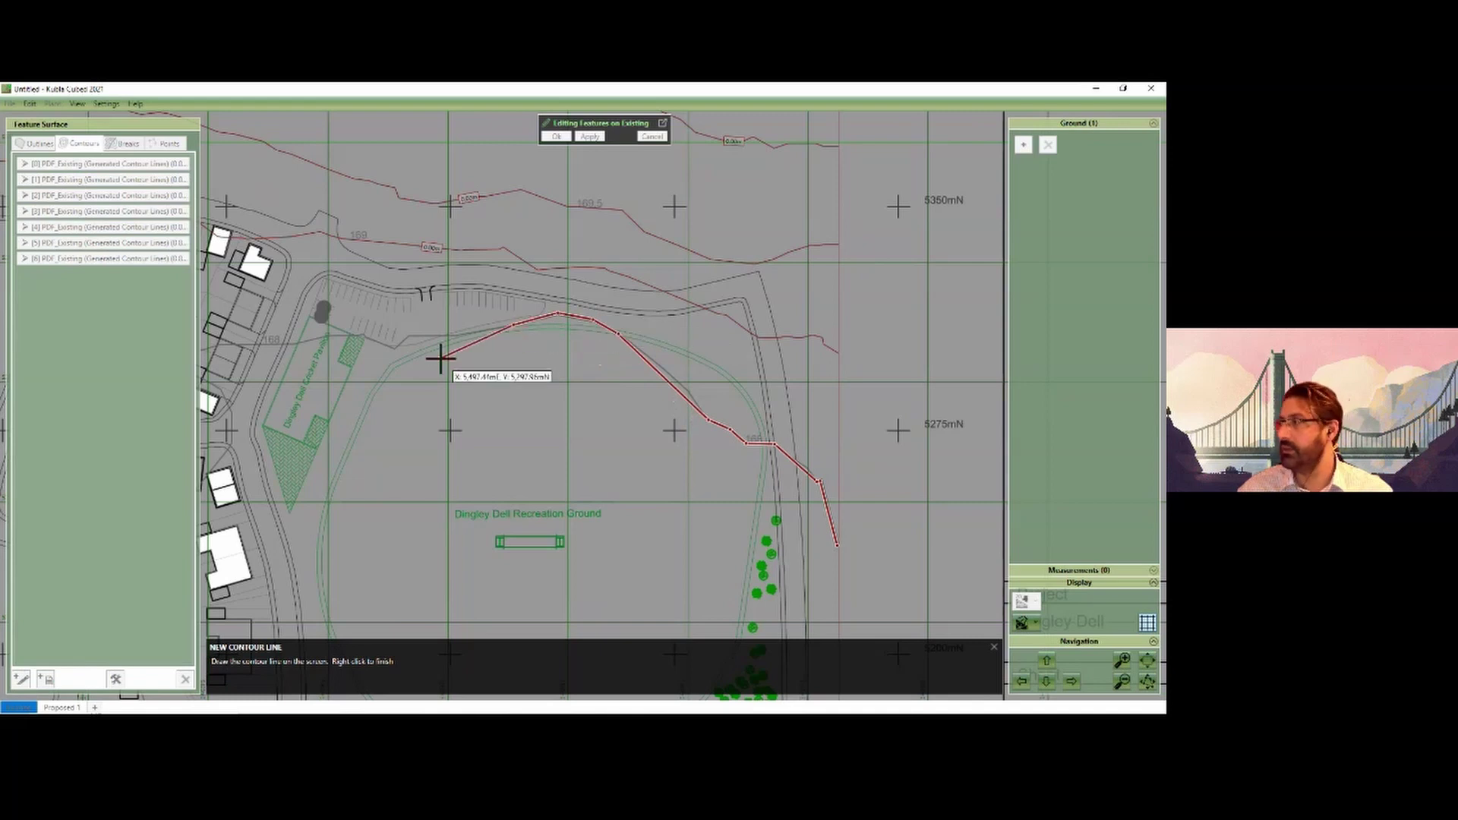
click(411, 338)
click(395, 349)
click(362, 336)
Step: Continue tracing the contour past the pavilion and through the housing to the site's southern boundary, finishing it at level 168 m
middle_drag(323, 401, 715, 314)
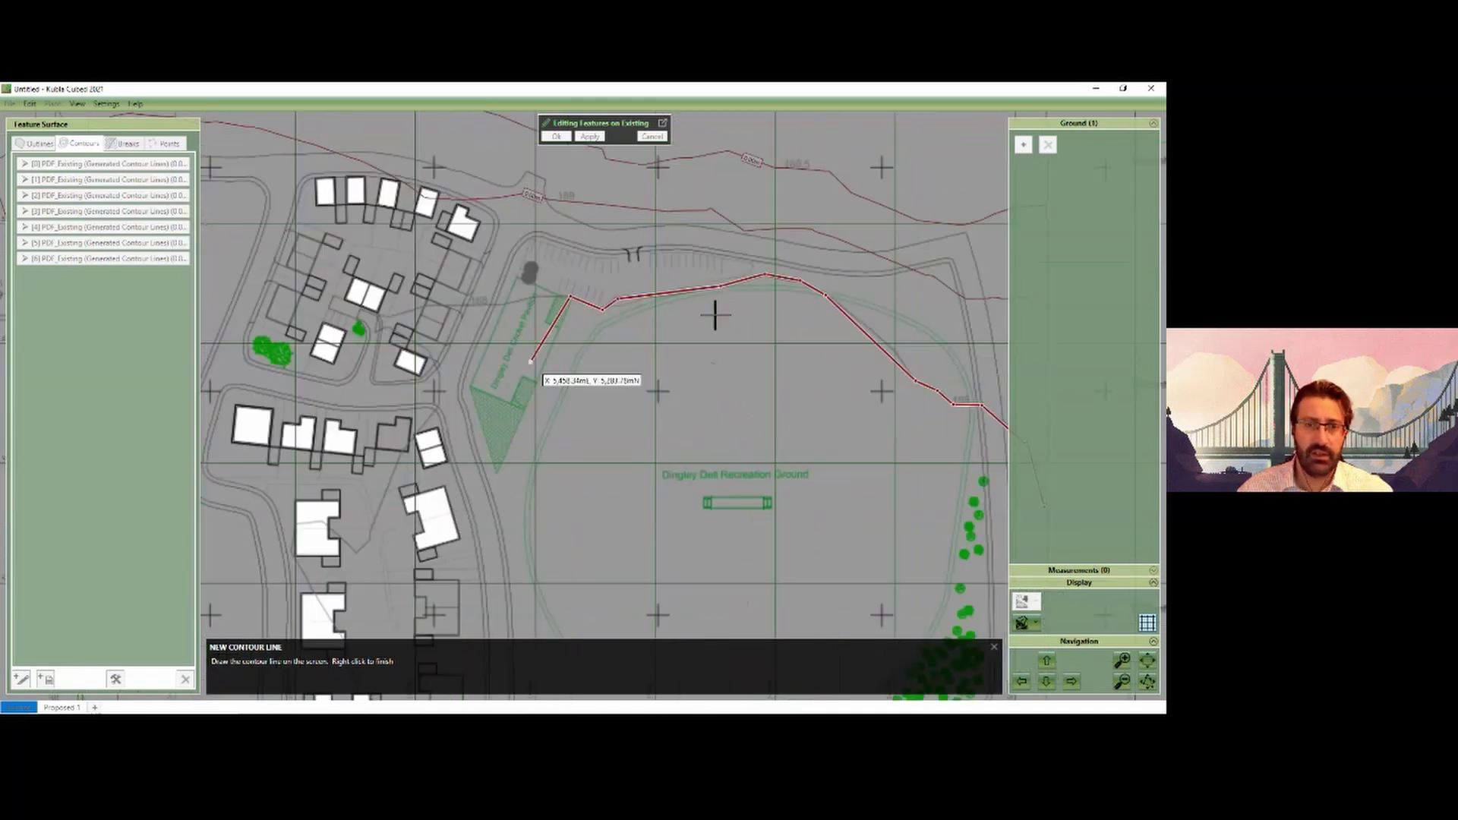
scroll(715, 314, up, 1)
click(612, 242)
click(564, 258)
click(542, 275)
click(561, 275)
click(611, 303)
click(616, 321)
click(614, 360)
click(528, 518)
click(480, 491)
click(465, 494)
click(445, 524)
click(470, 557)
click(486, 572)
middle_drag(603, 559, 674, 365)
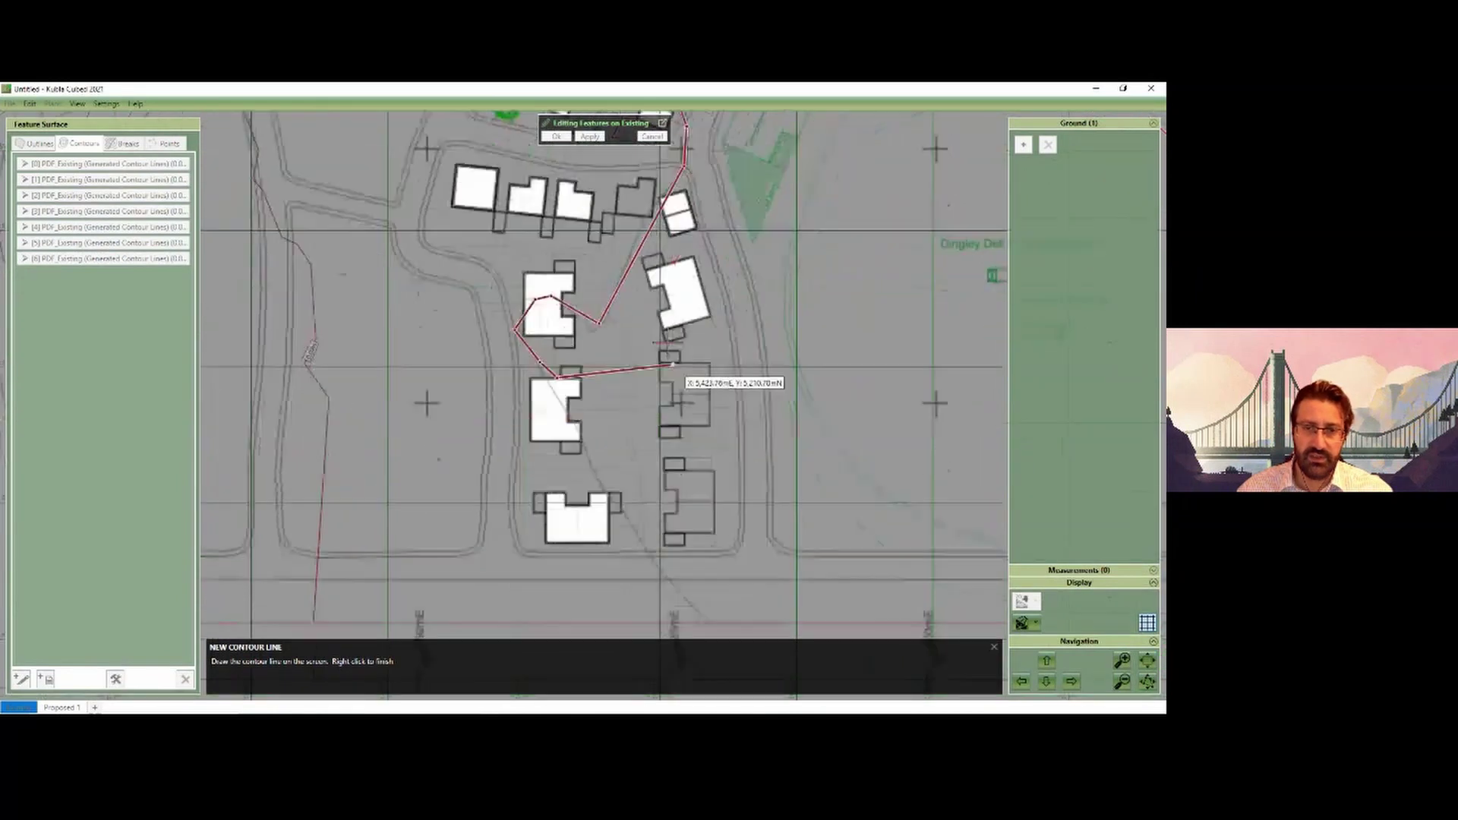
click(693, 592)
right_click(692, 592)
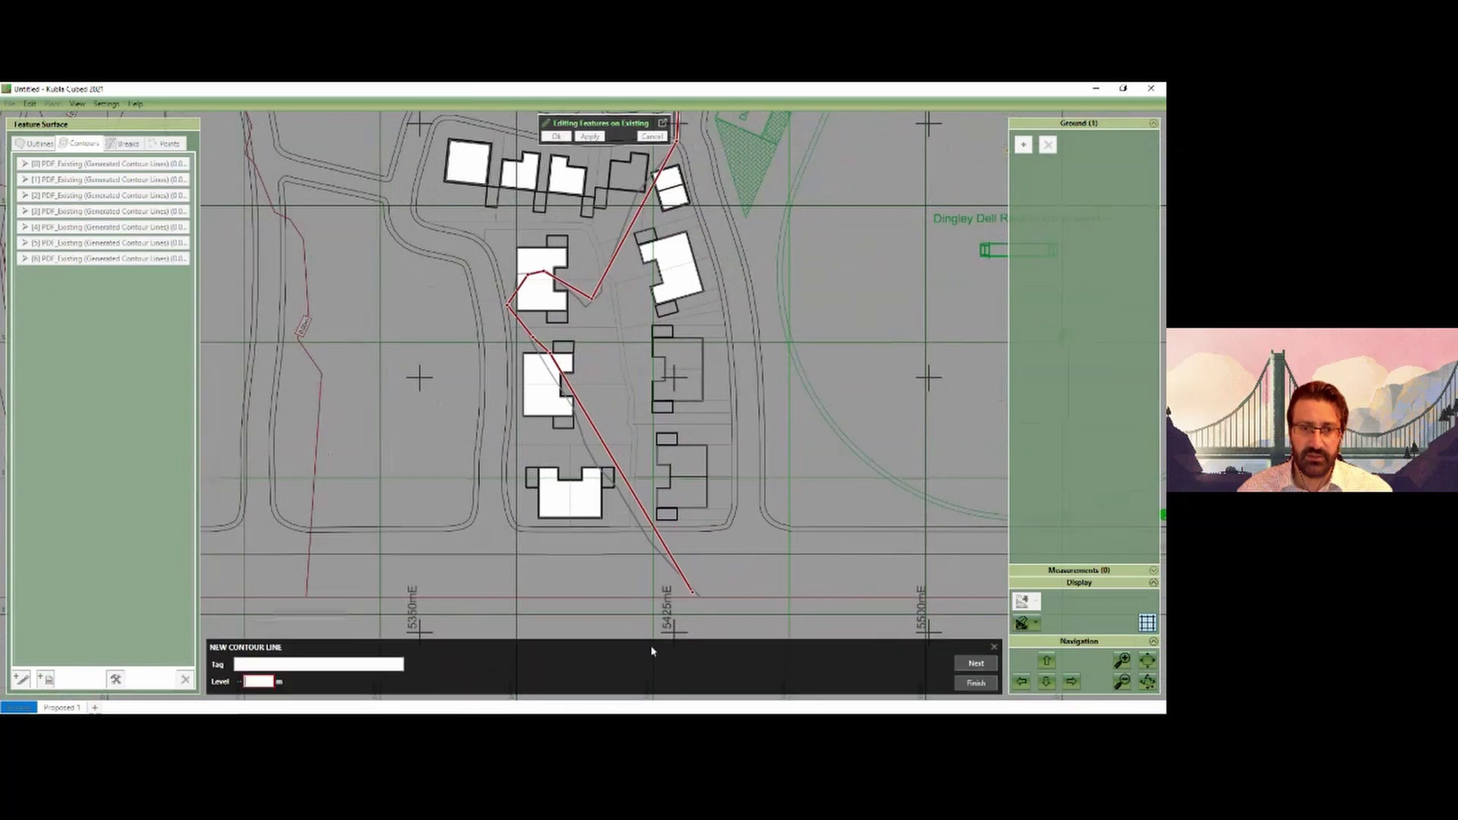
text(188)
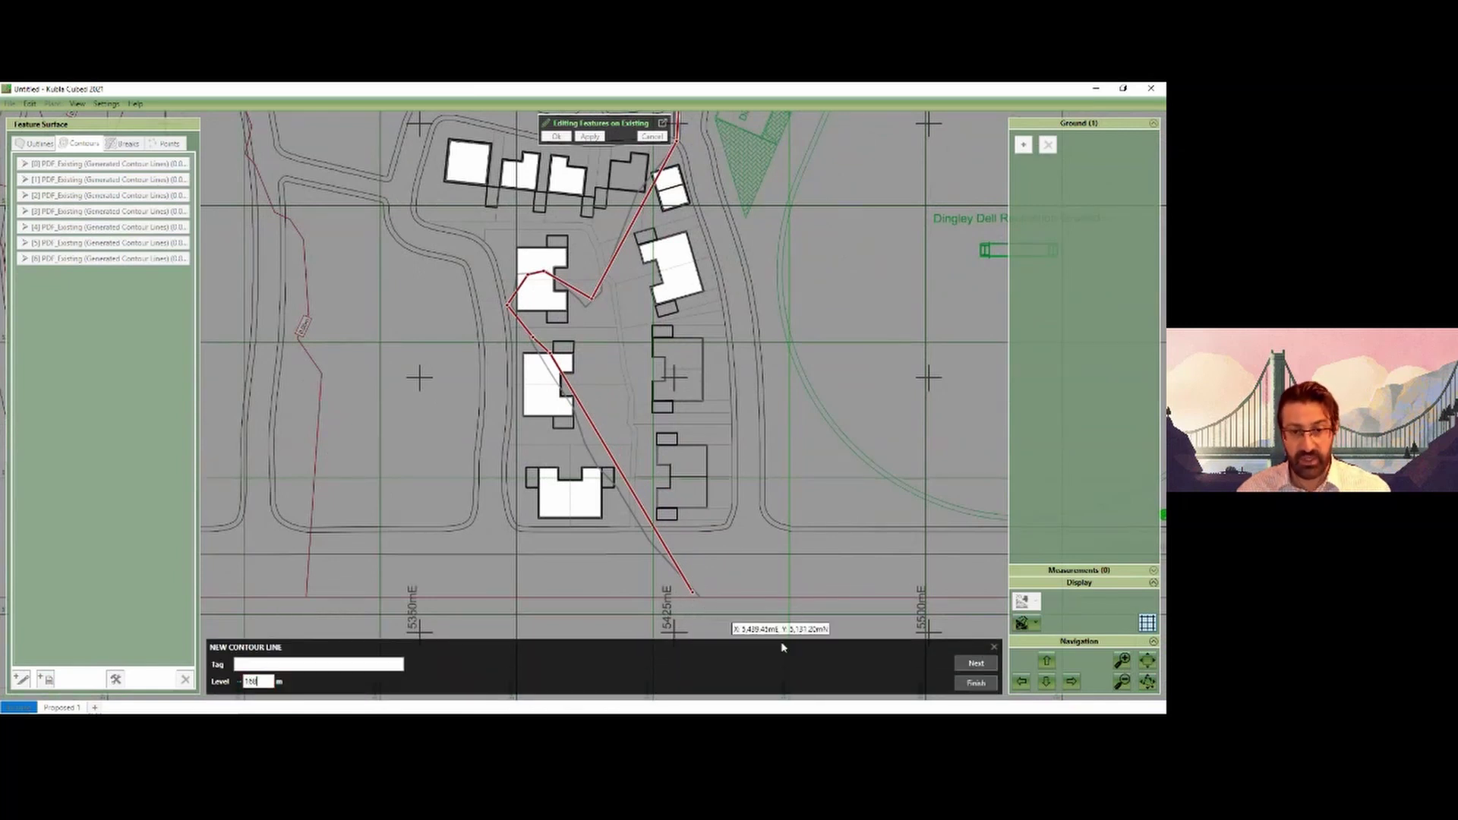
click(975, 683)
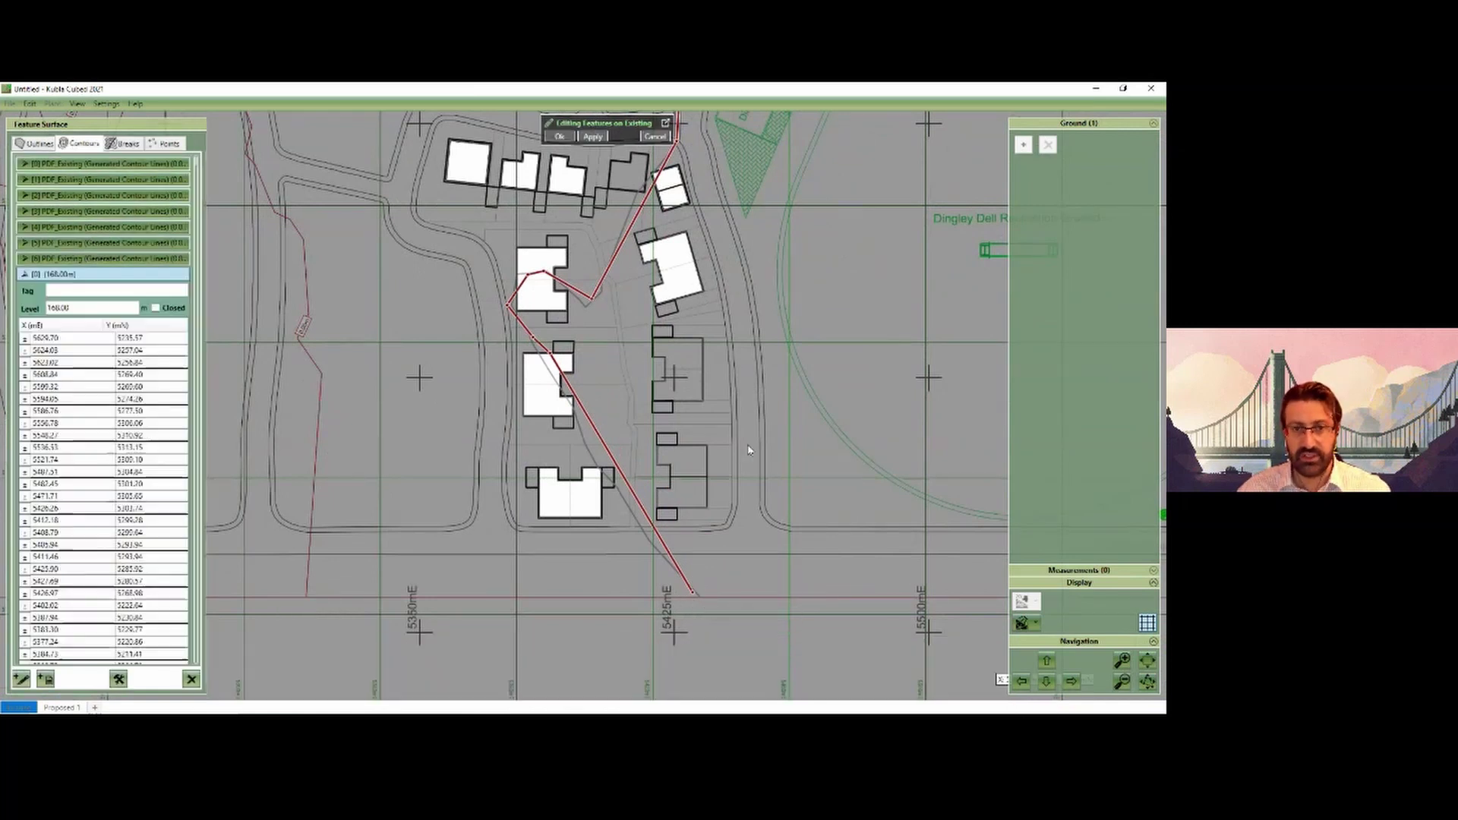
Step: Draw a Set Multiple Elevations range line northwards from the recreation ground's access across the five contours north of the housing
scroll(824, 269, down, 3)
middle_drag(824, 269, 721, 484)
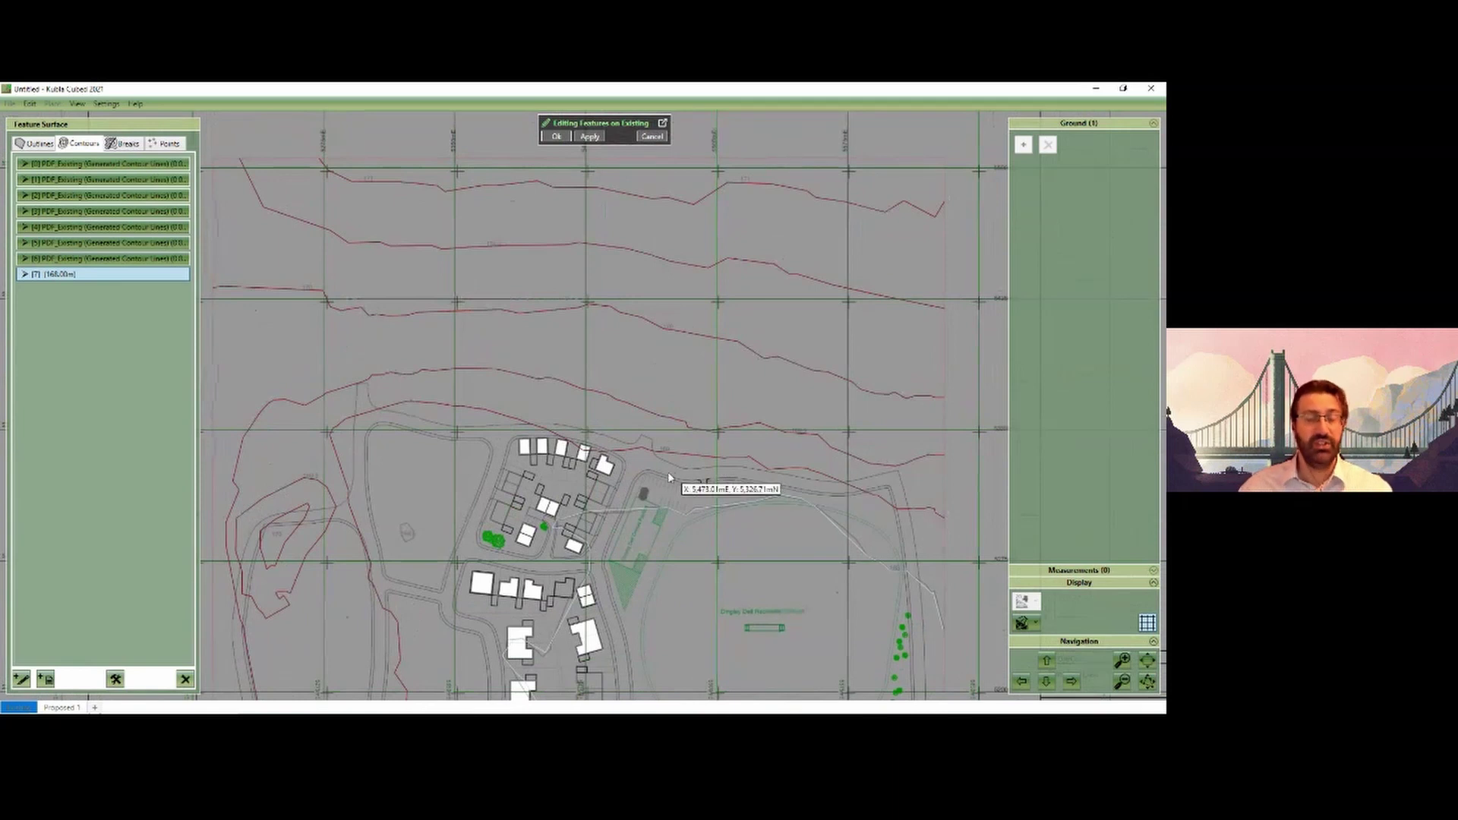
scroll(702, 487, up, 2)
middle_drag(729, 524, 704, 524)
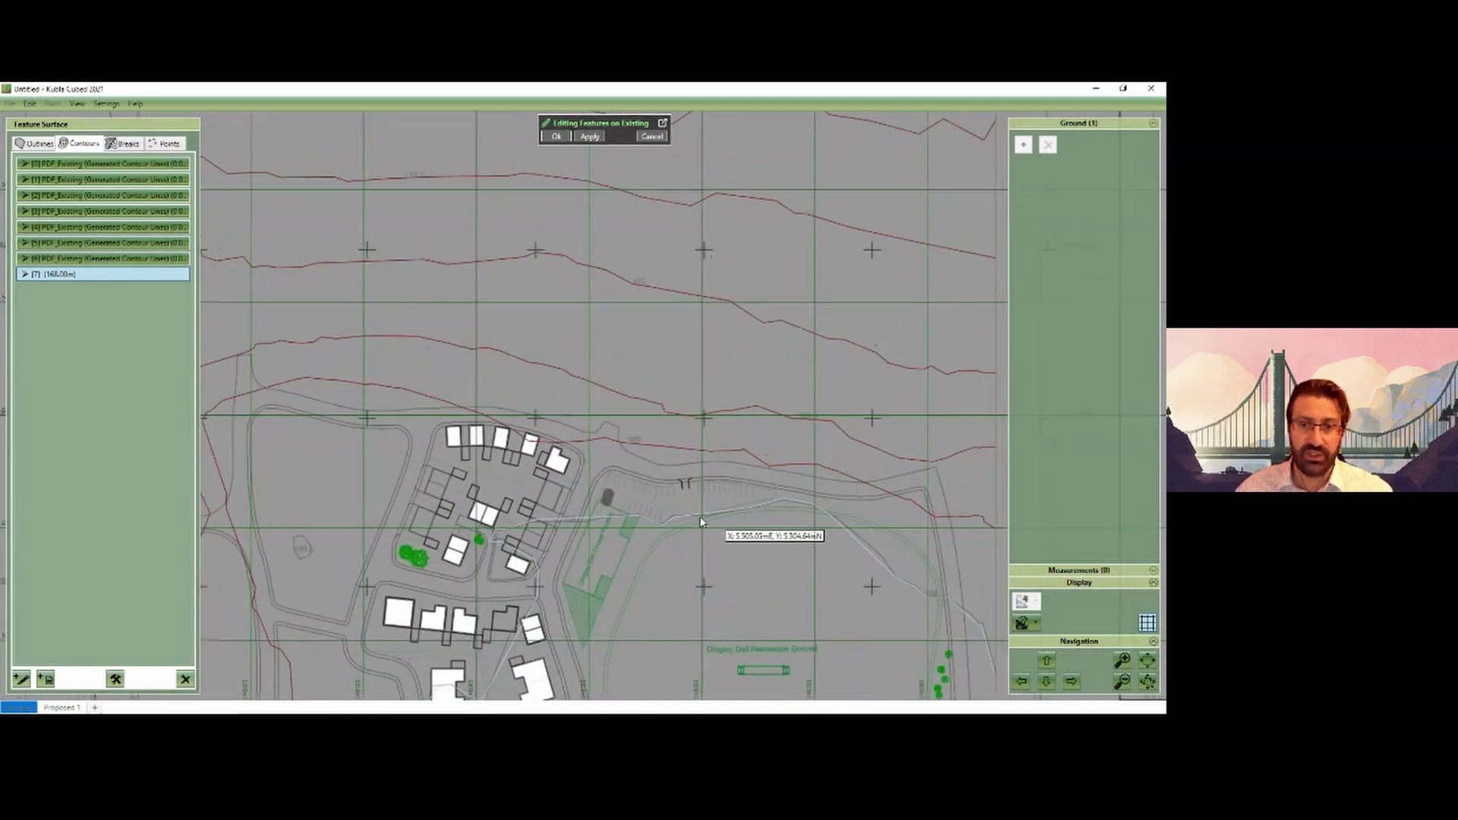
scroll(714, 518, up, 1)
scroll(704, 523, down, 1)
scroll(704, 521, up, 1)
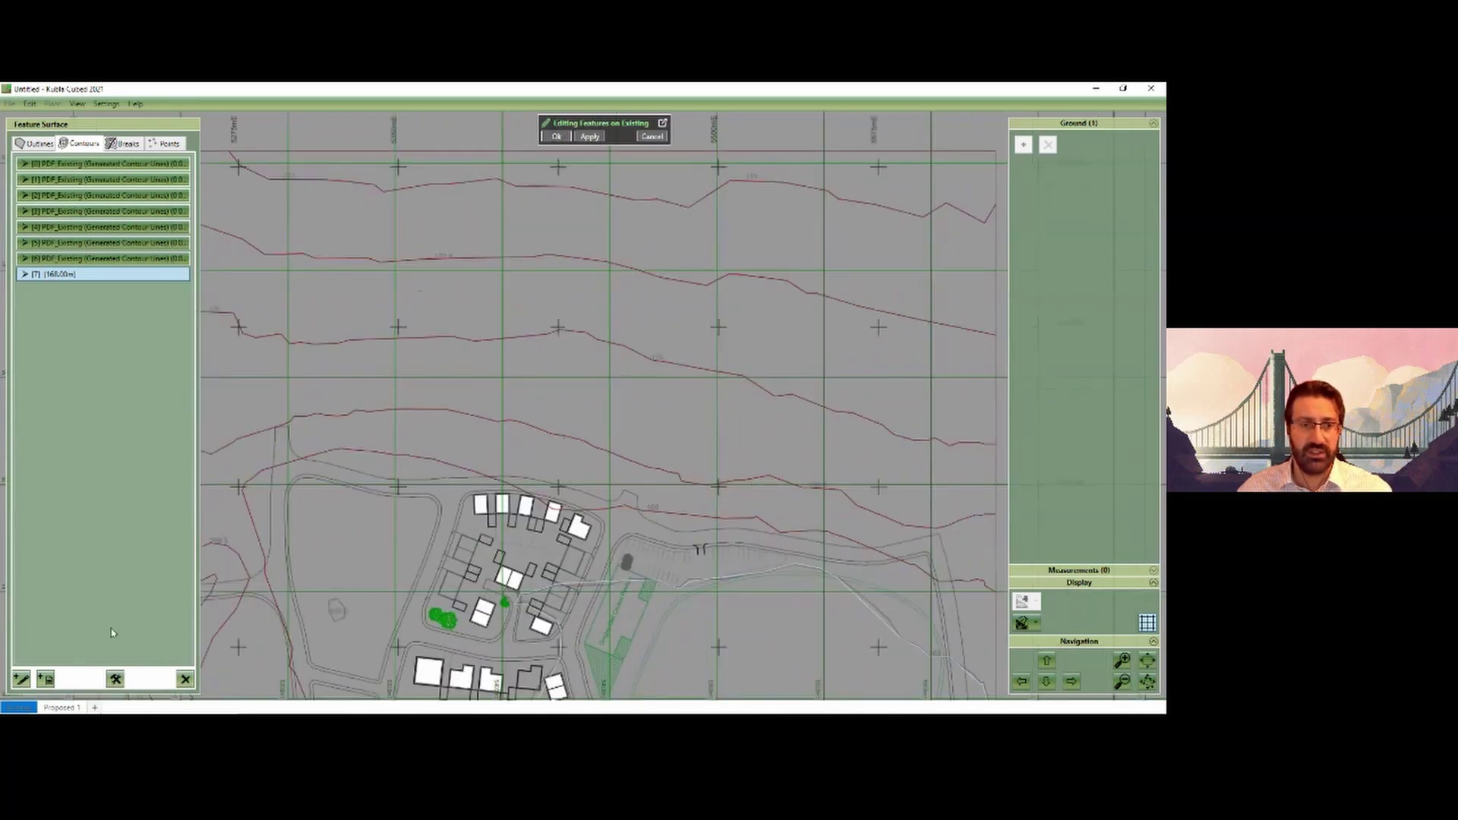
click(115, 678)
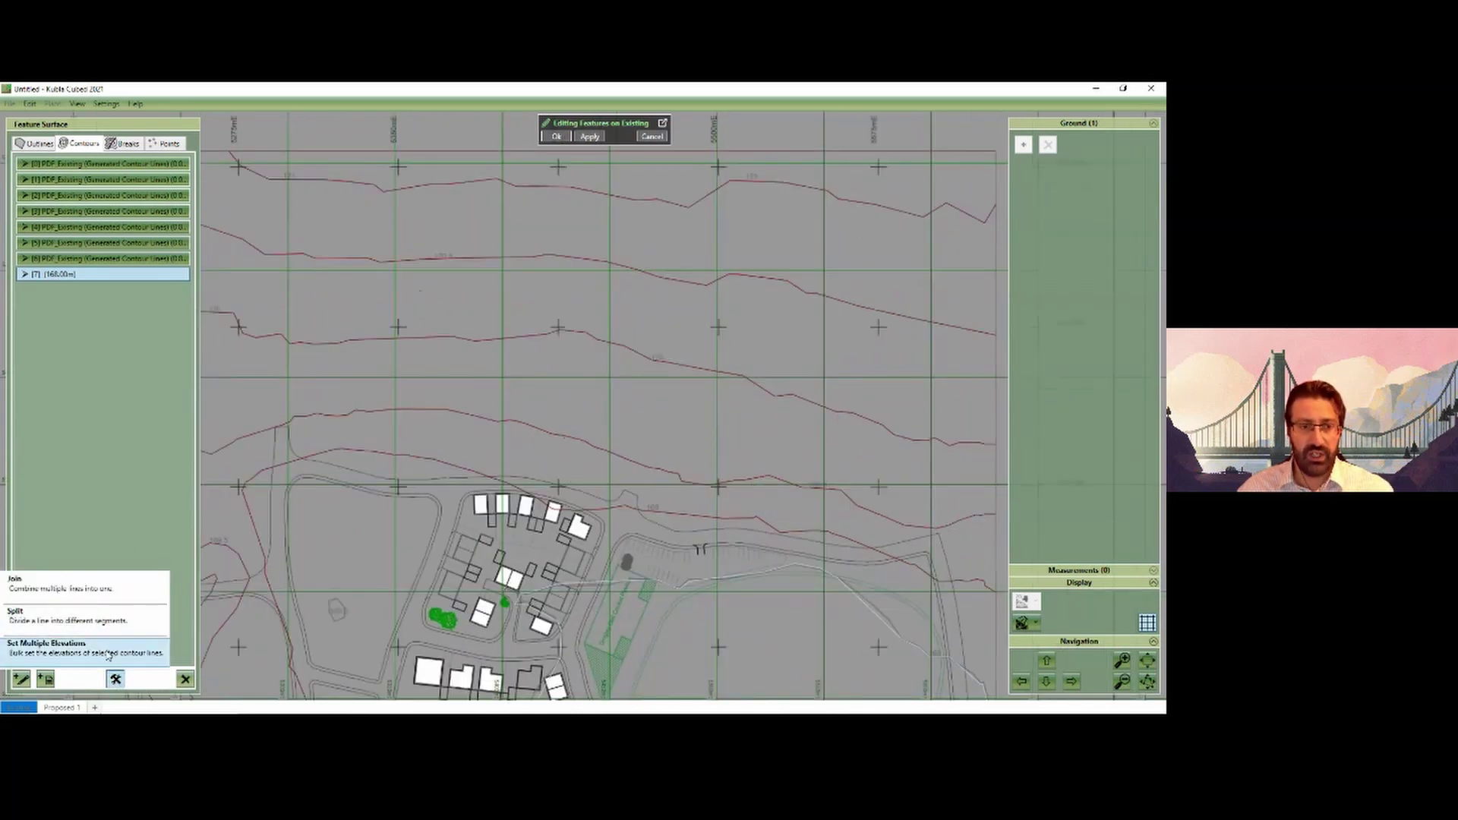
click(108, 653)
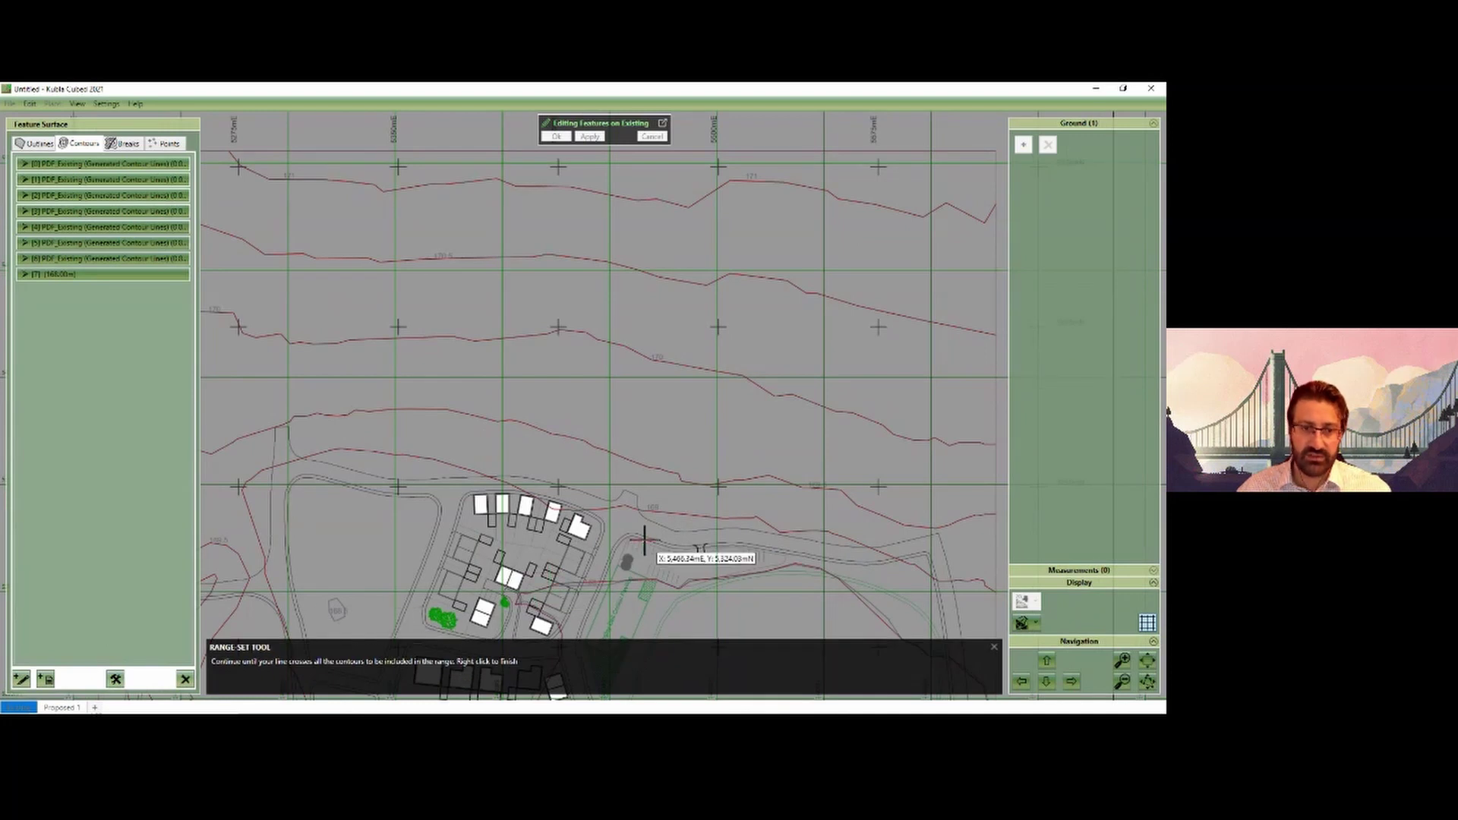
click(711, 533)
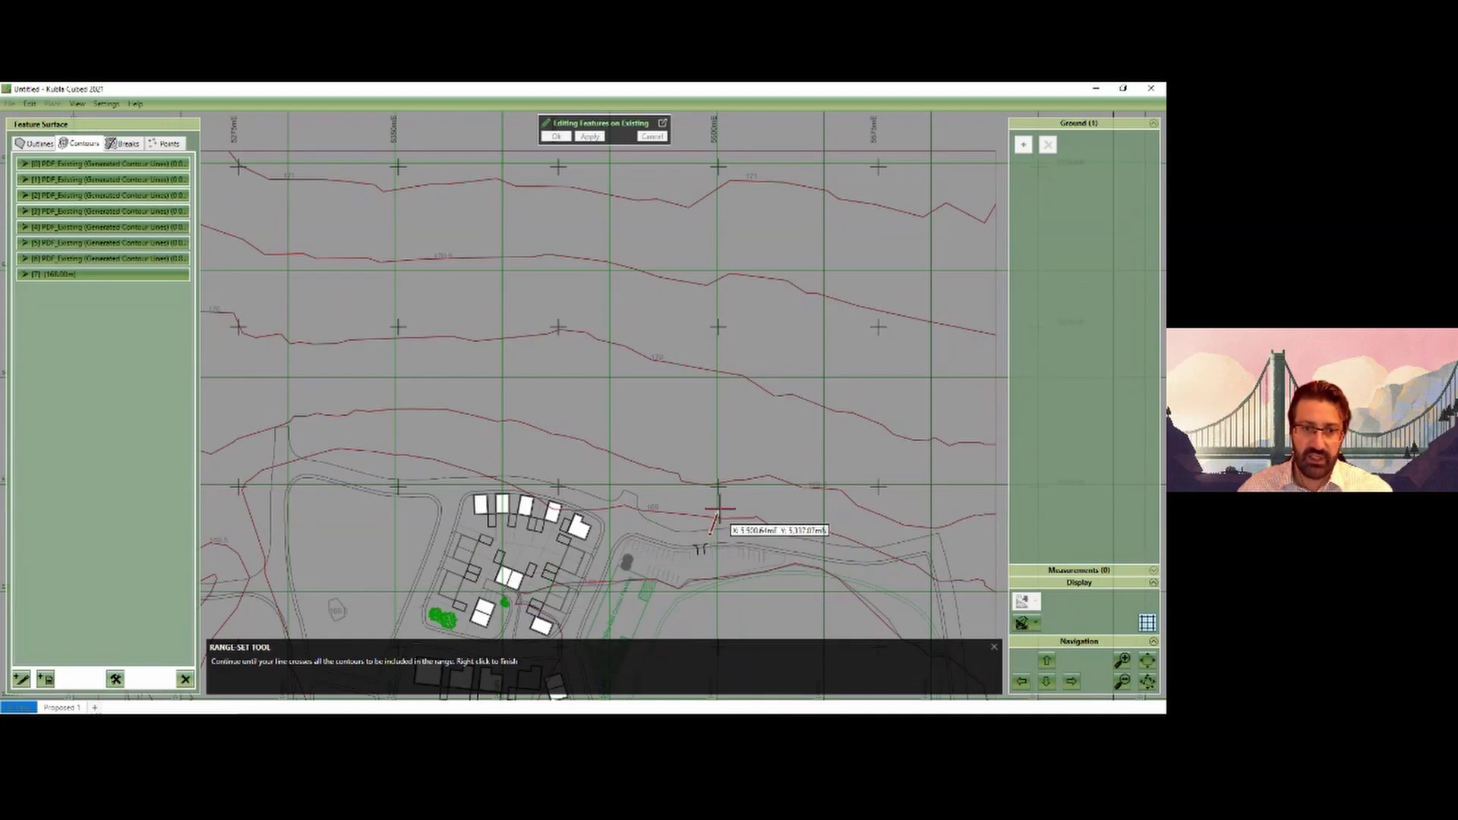
middle_drag(751, 310, 714, 399)
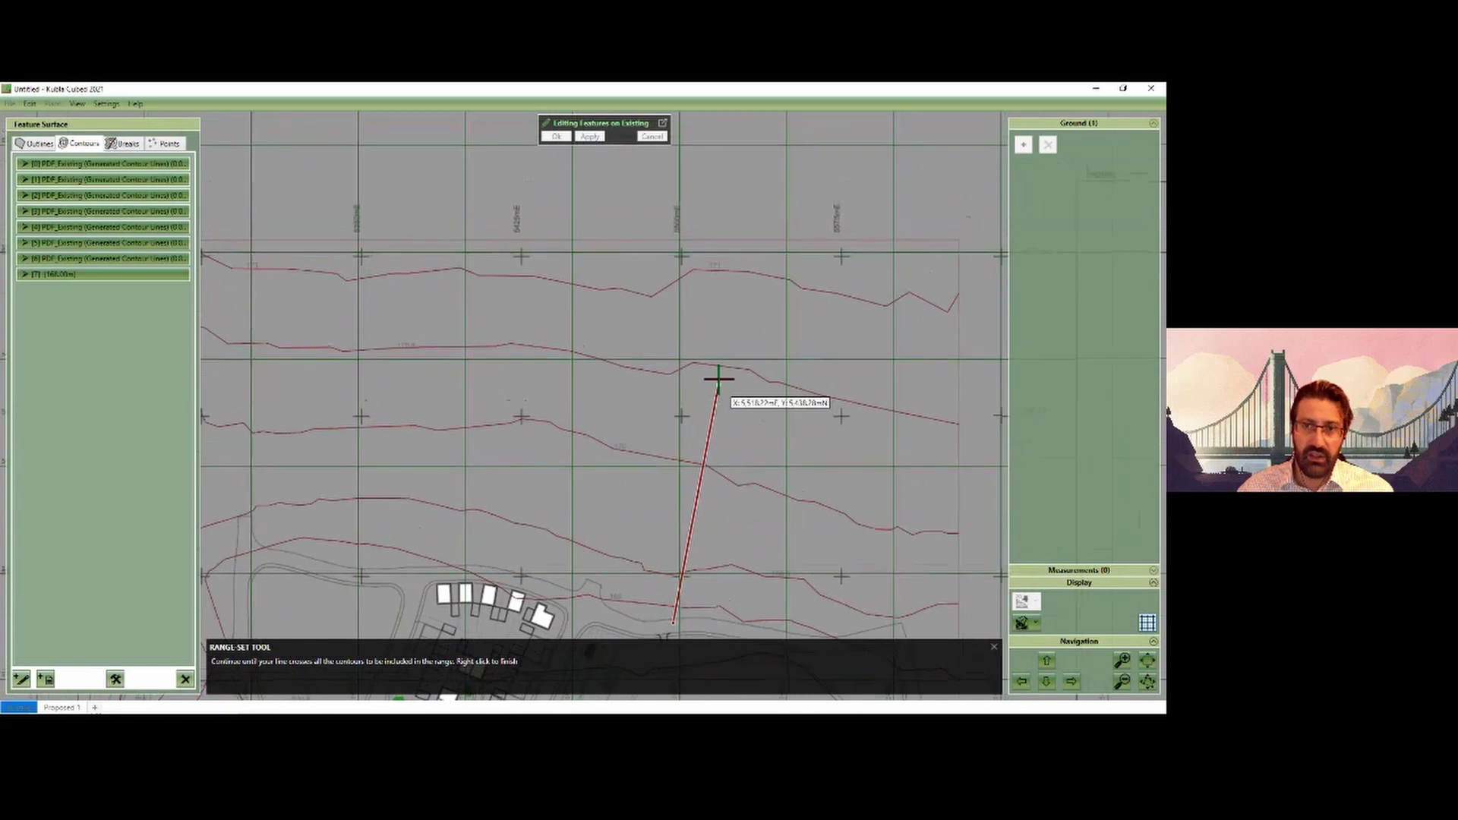
right_click(689, 254)
middle_drag(683, 561, 687, 468)
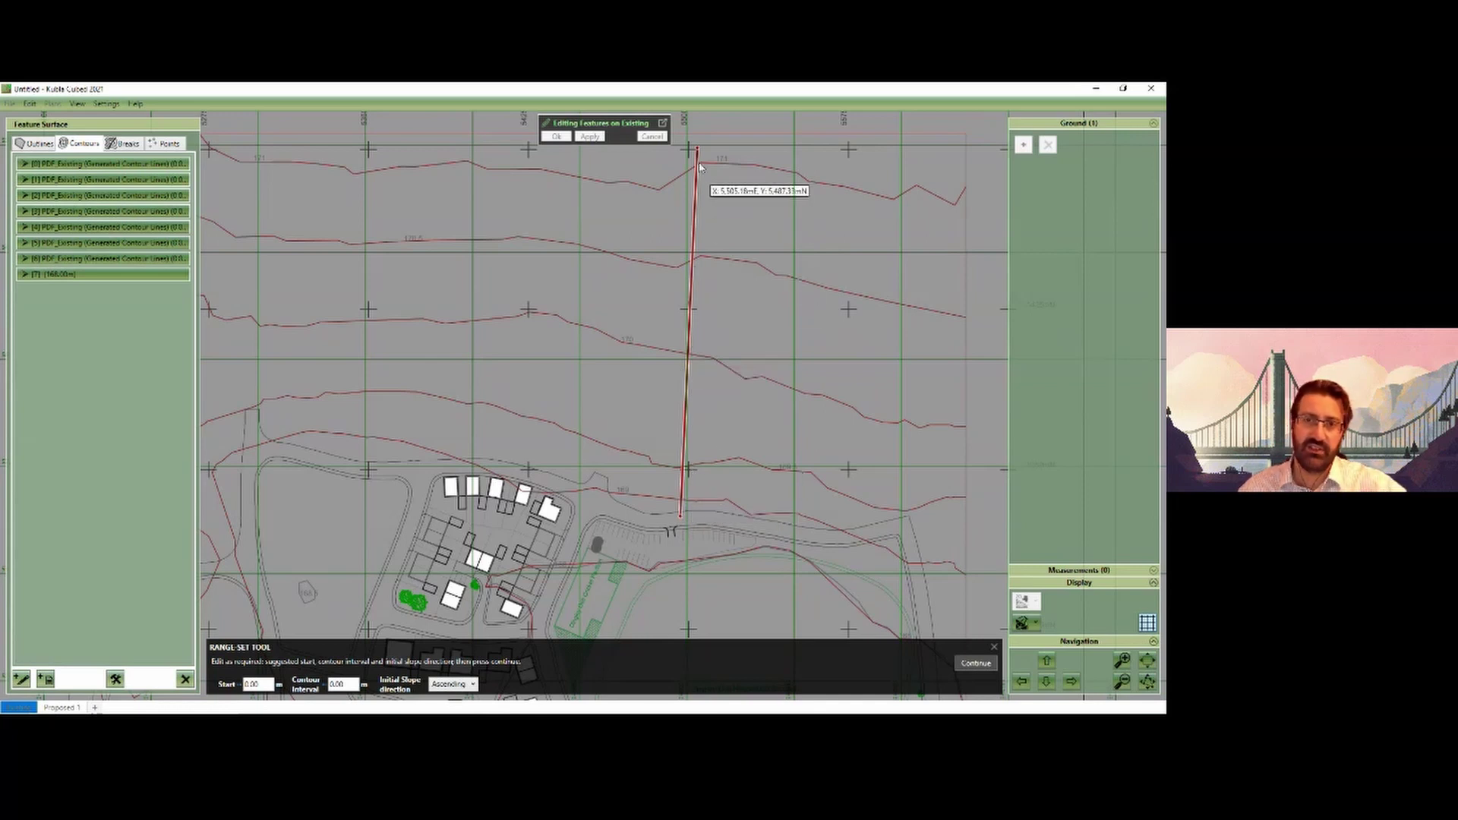
Step: Assign ascending levels to the five crossed contours, starting at 169 m with a 0.5 m contour interval
scroll(662, 465, down, 1)
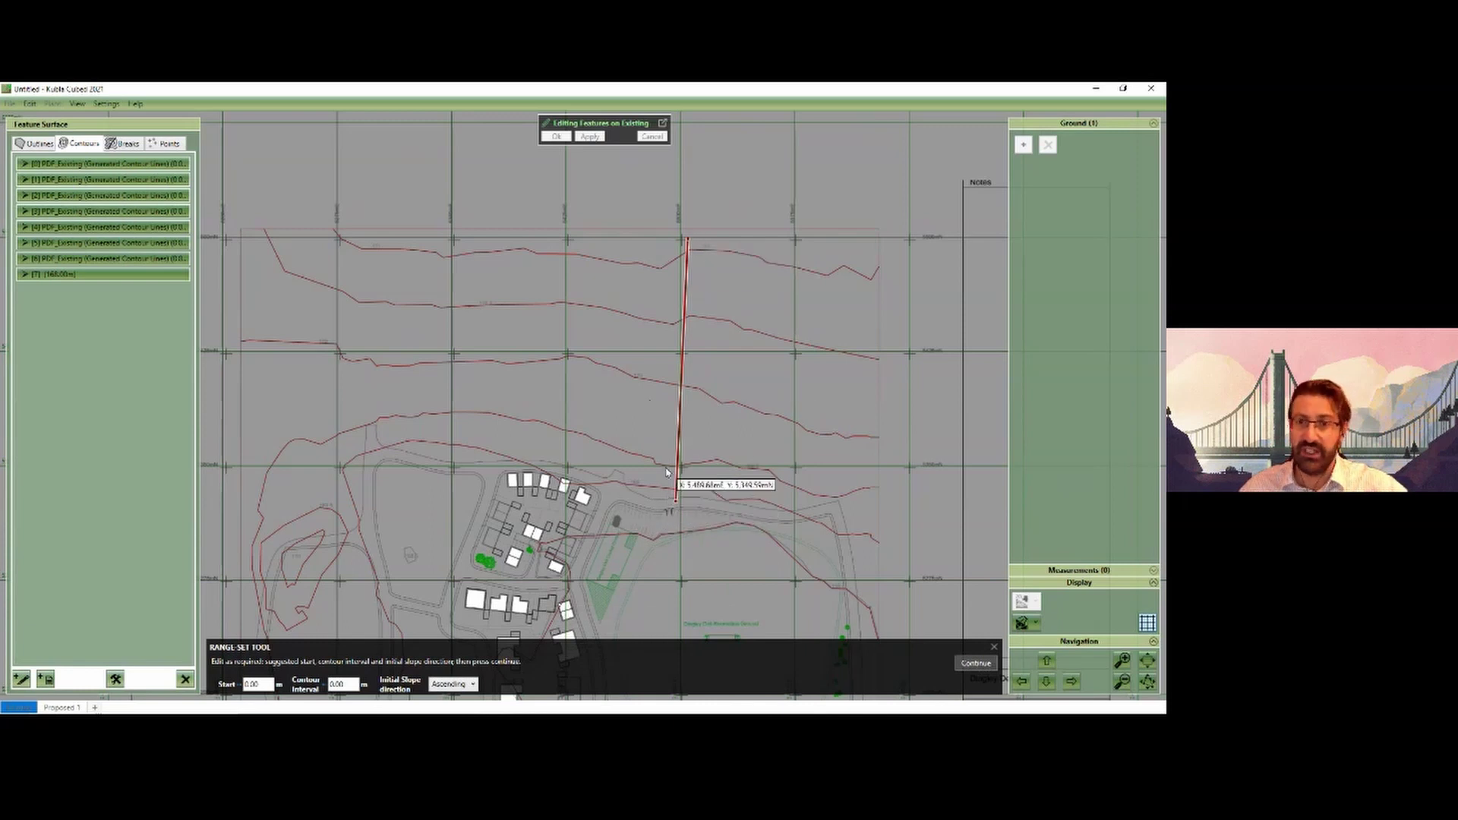
scroll(666, 472, up, 2)
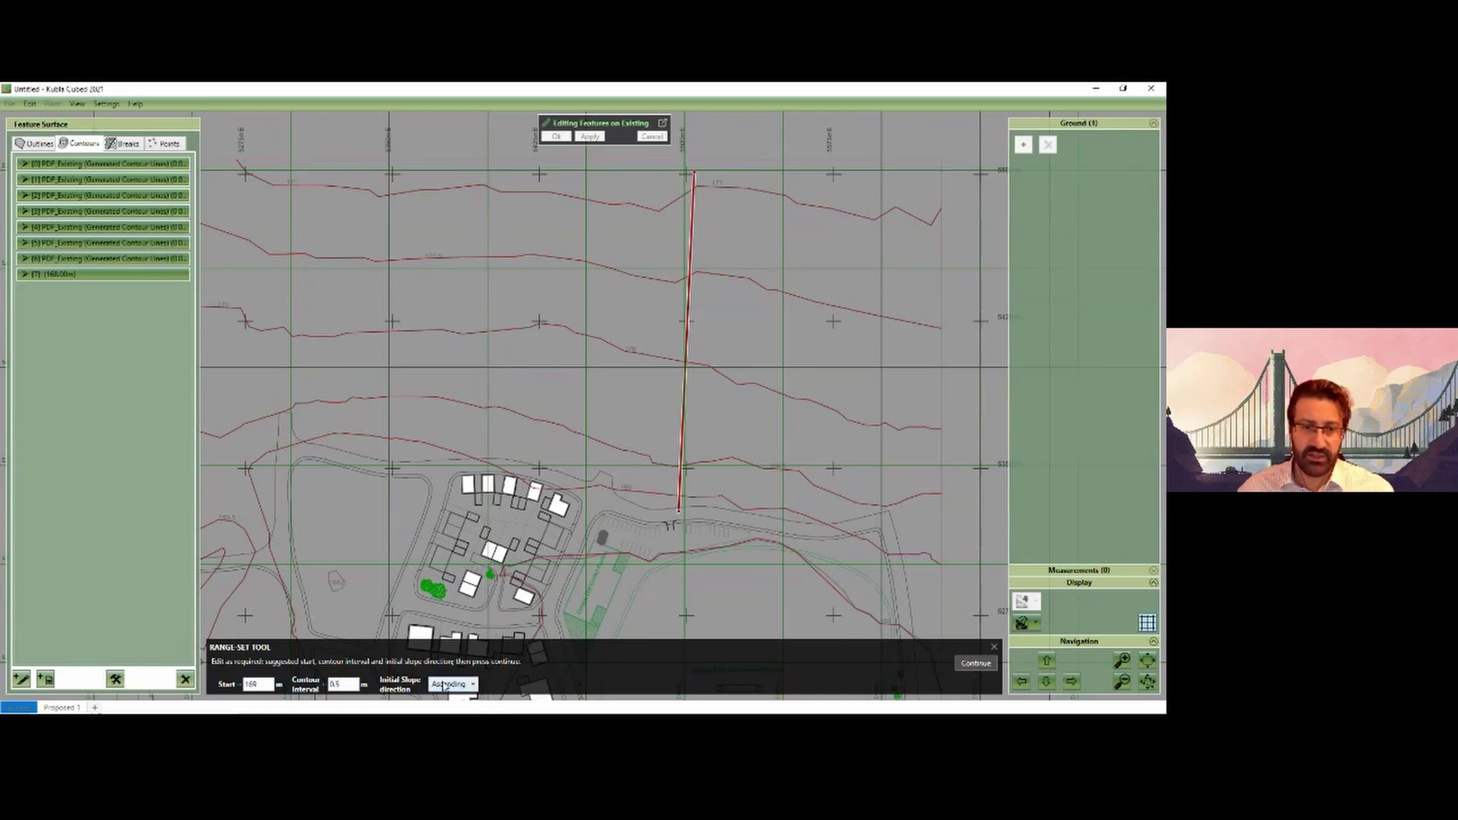
click(980, 665)
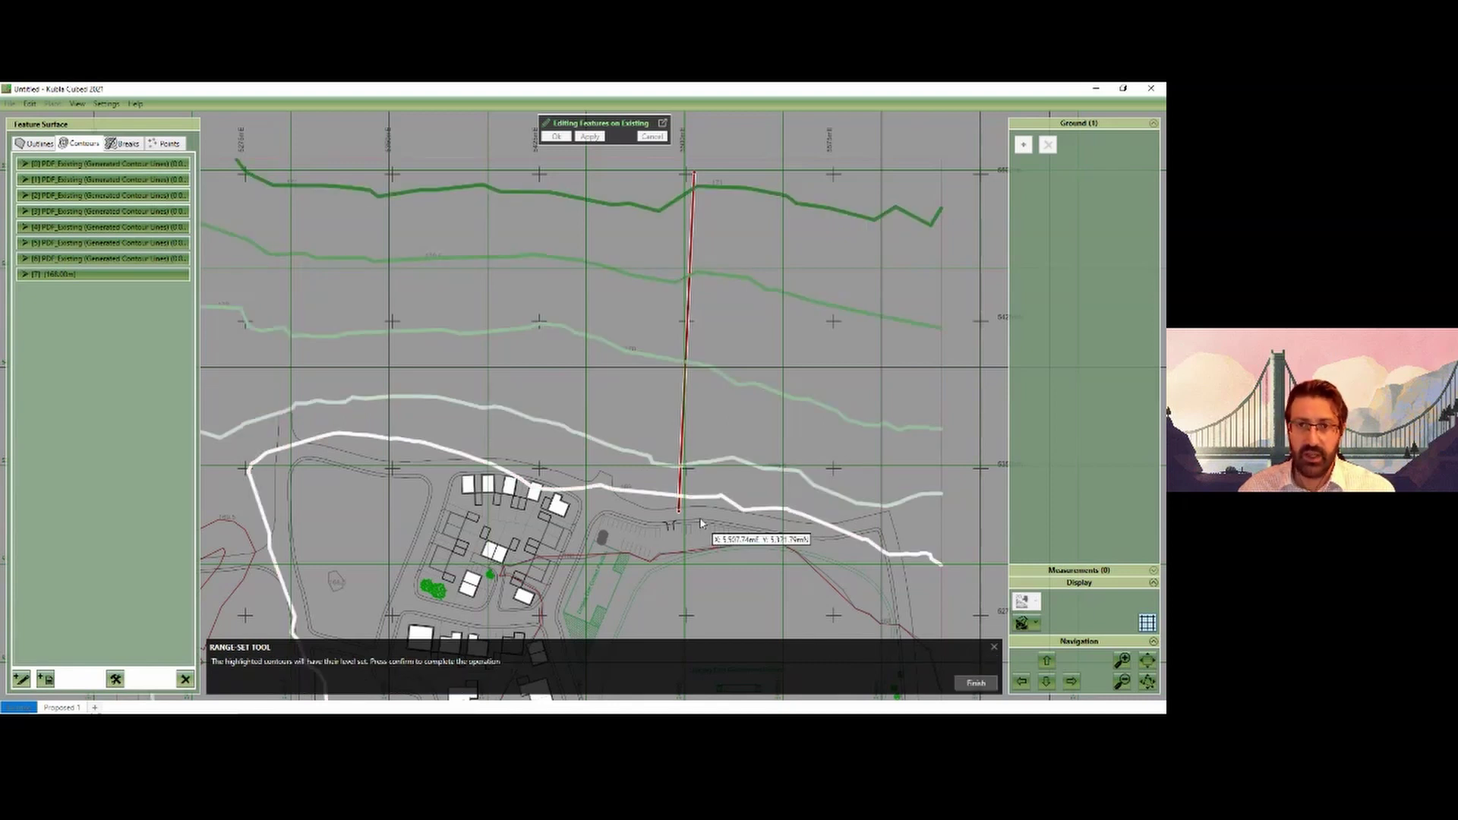
scroll(678, 506, down, 1)
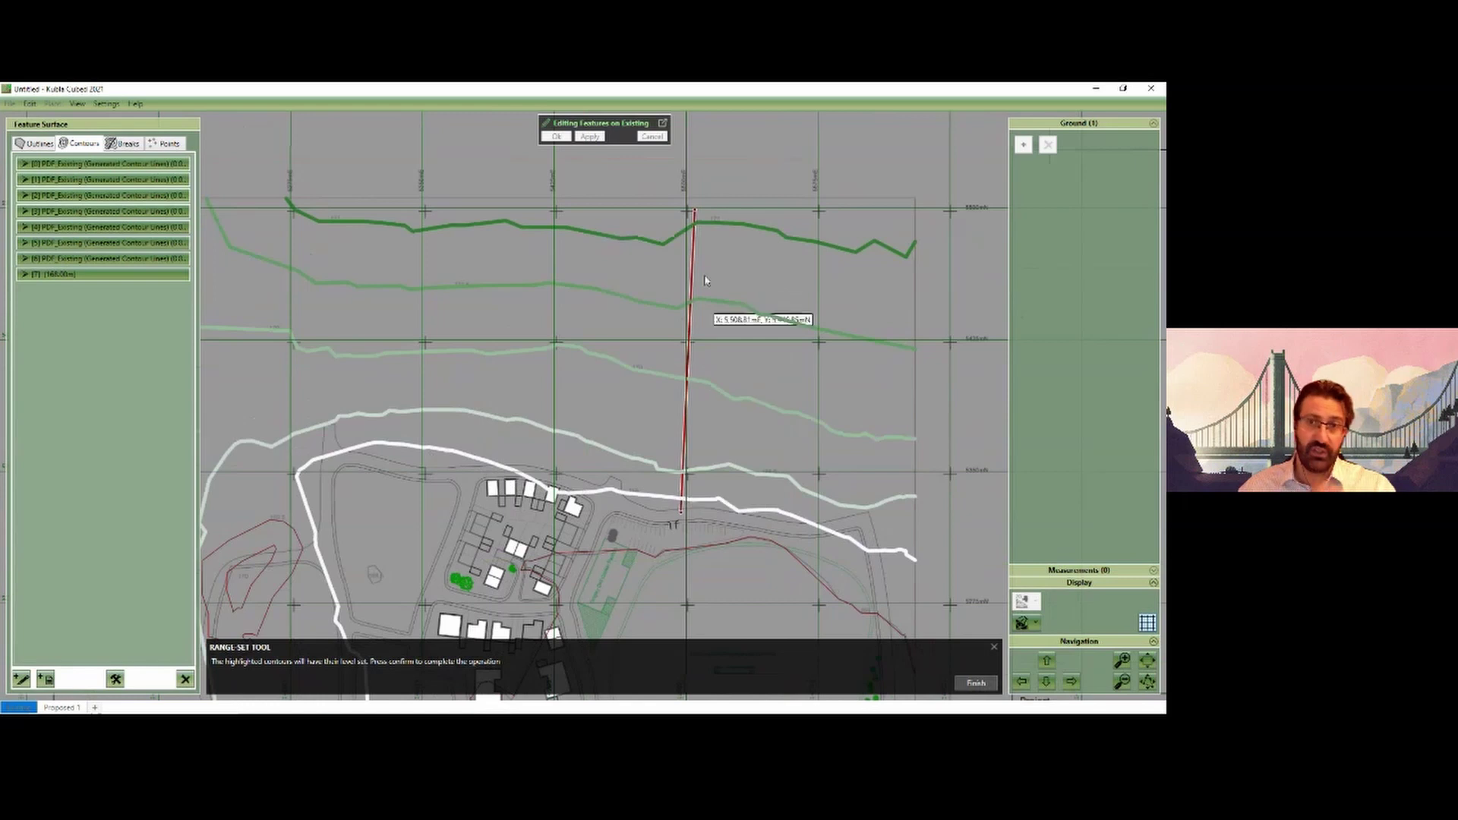
click(676, 509)
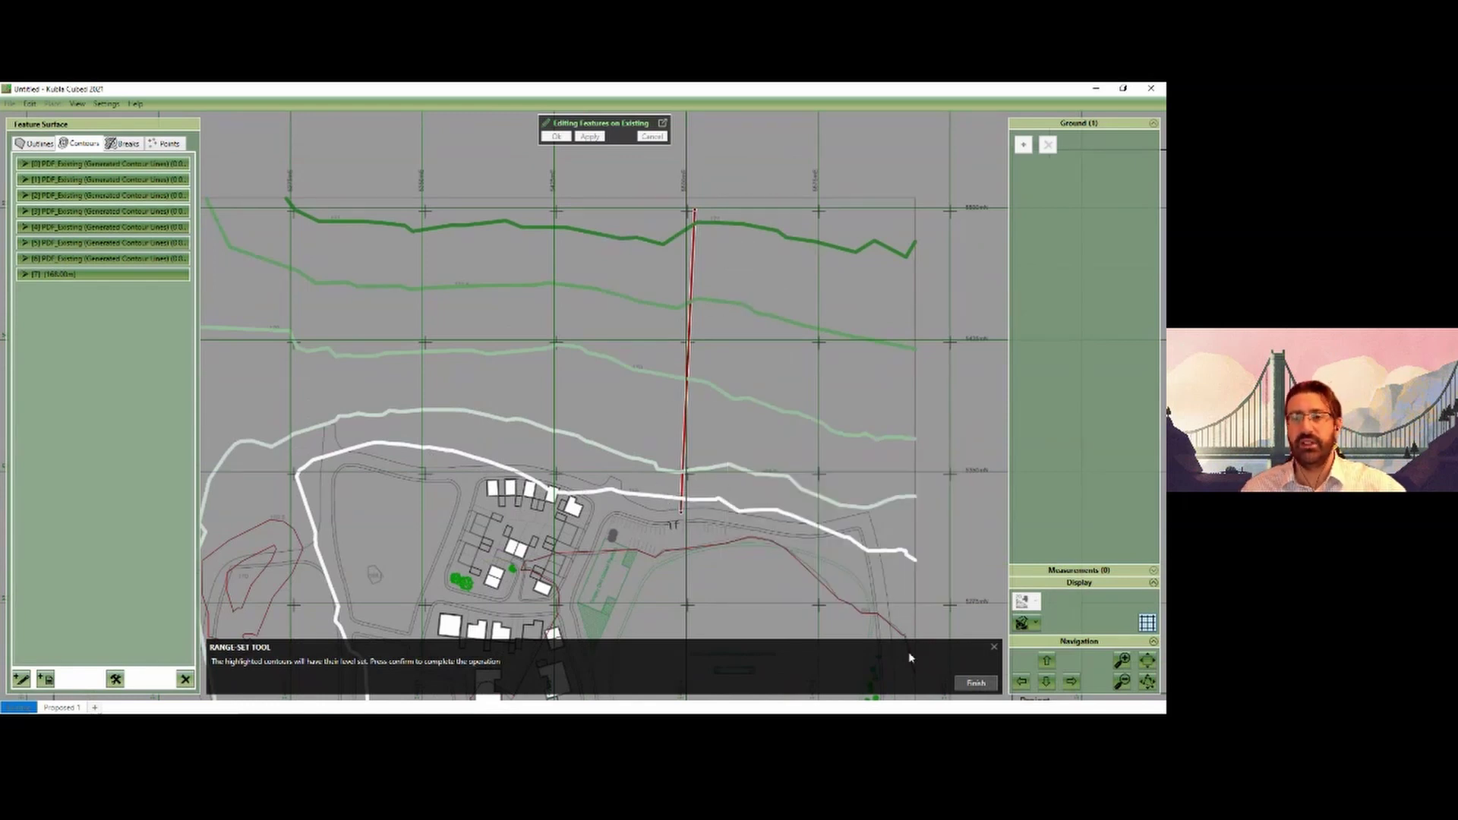
click(978, 684)
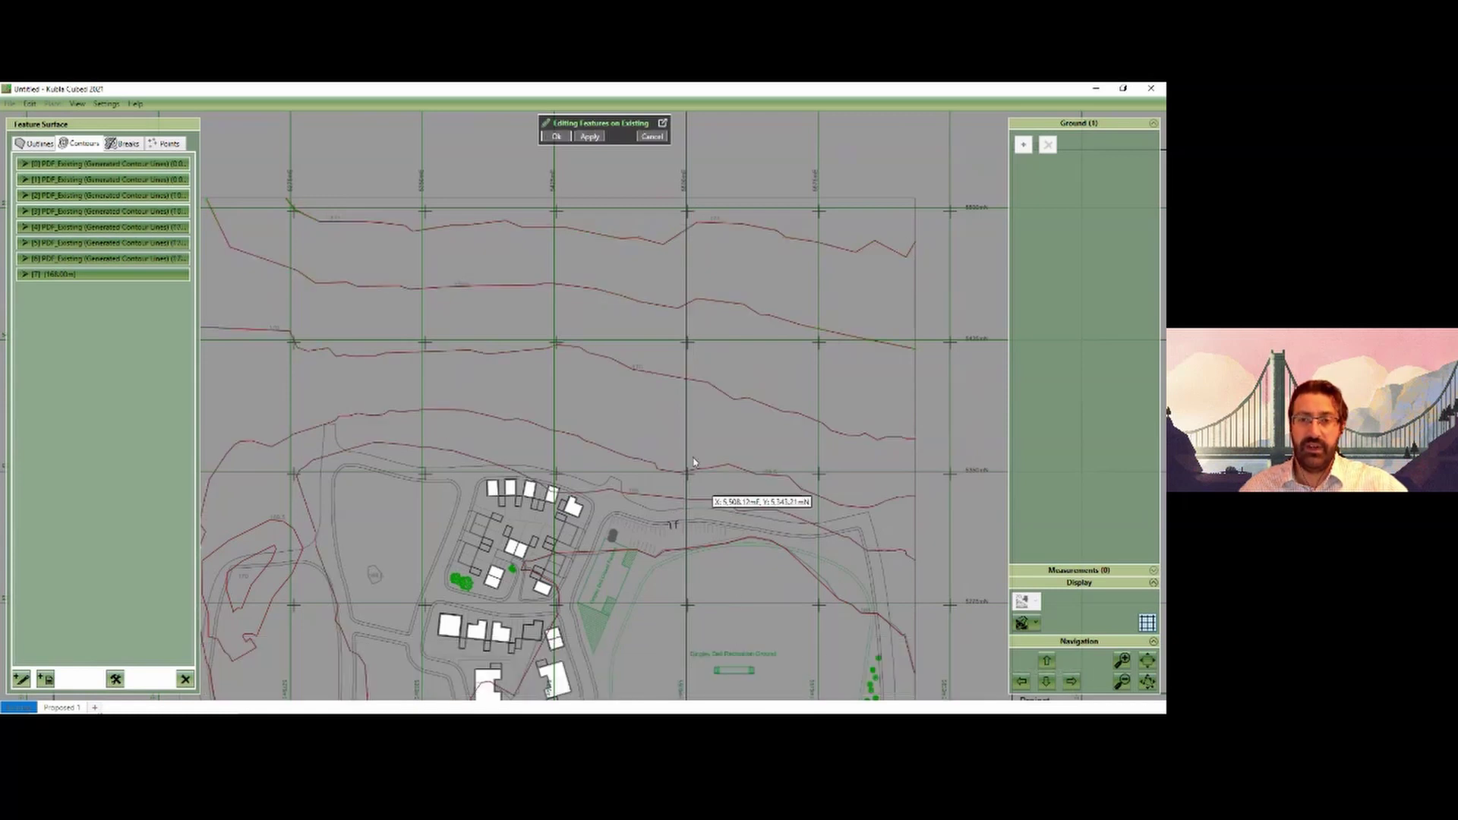
Step: Set the larger closed contour around the mound west of the housing to level 169.5 m
scroll(682, 411, up, 2)
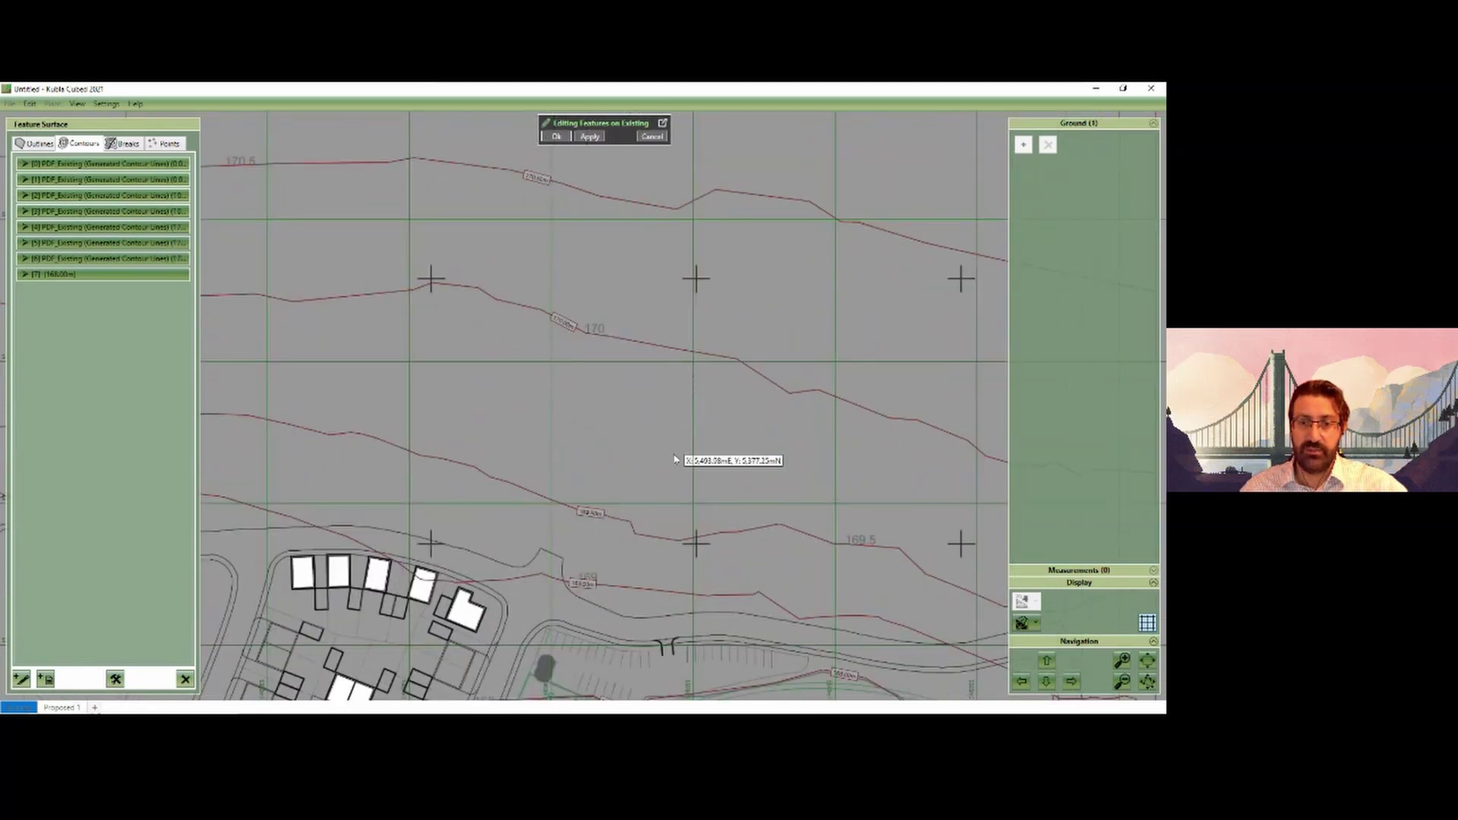
scroll(664, 516, down, 3)
scroll(659, 507, down, 1)
middle_drag(484, 566, 563, 492)
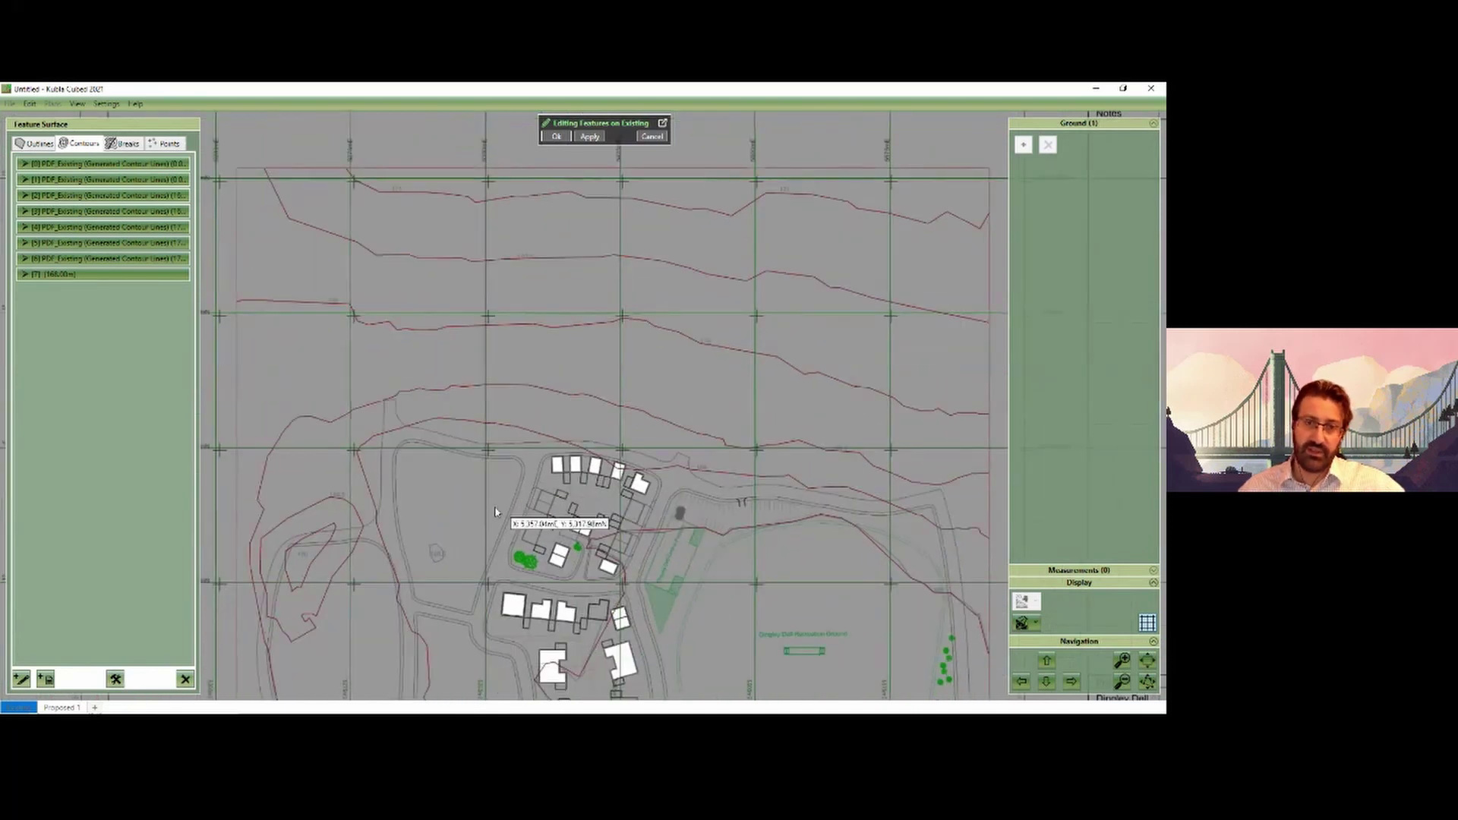
scroll(485, 512, down, 1)
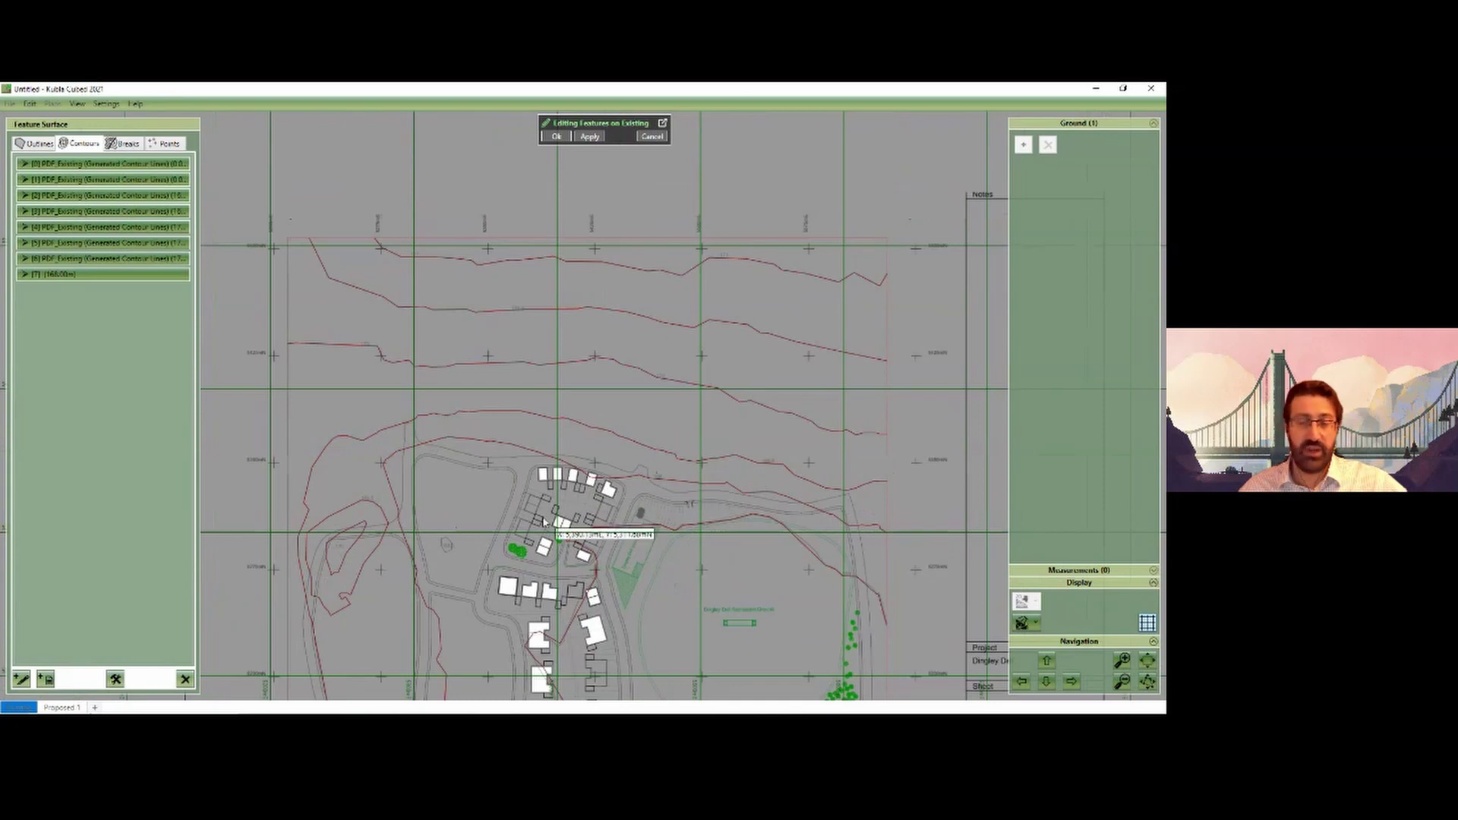
scroll(566, 518, down, 1)
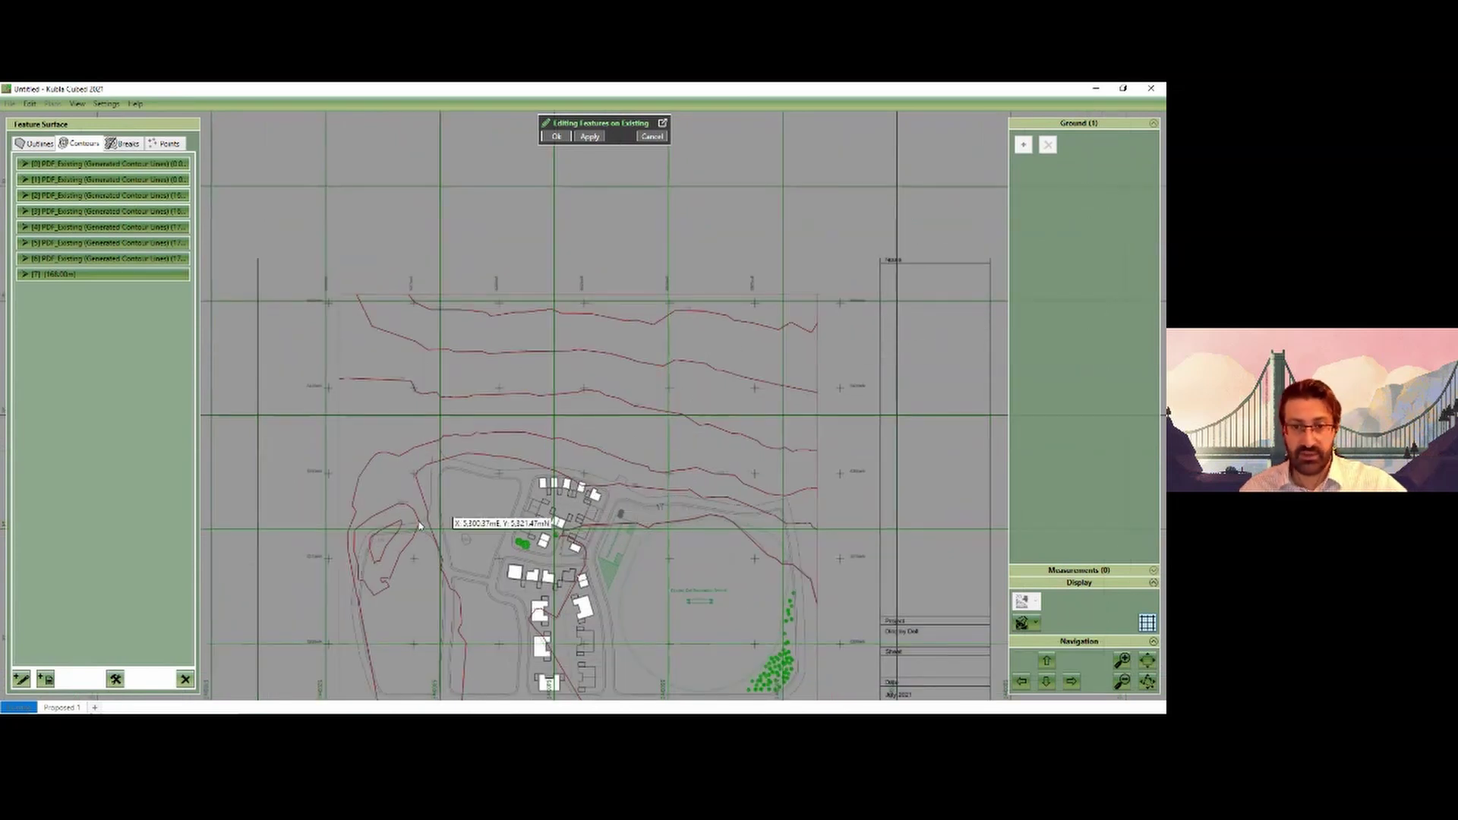
scroll(376, 564, up, 2)
scroll(397, 549, up, 1)
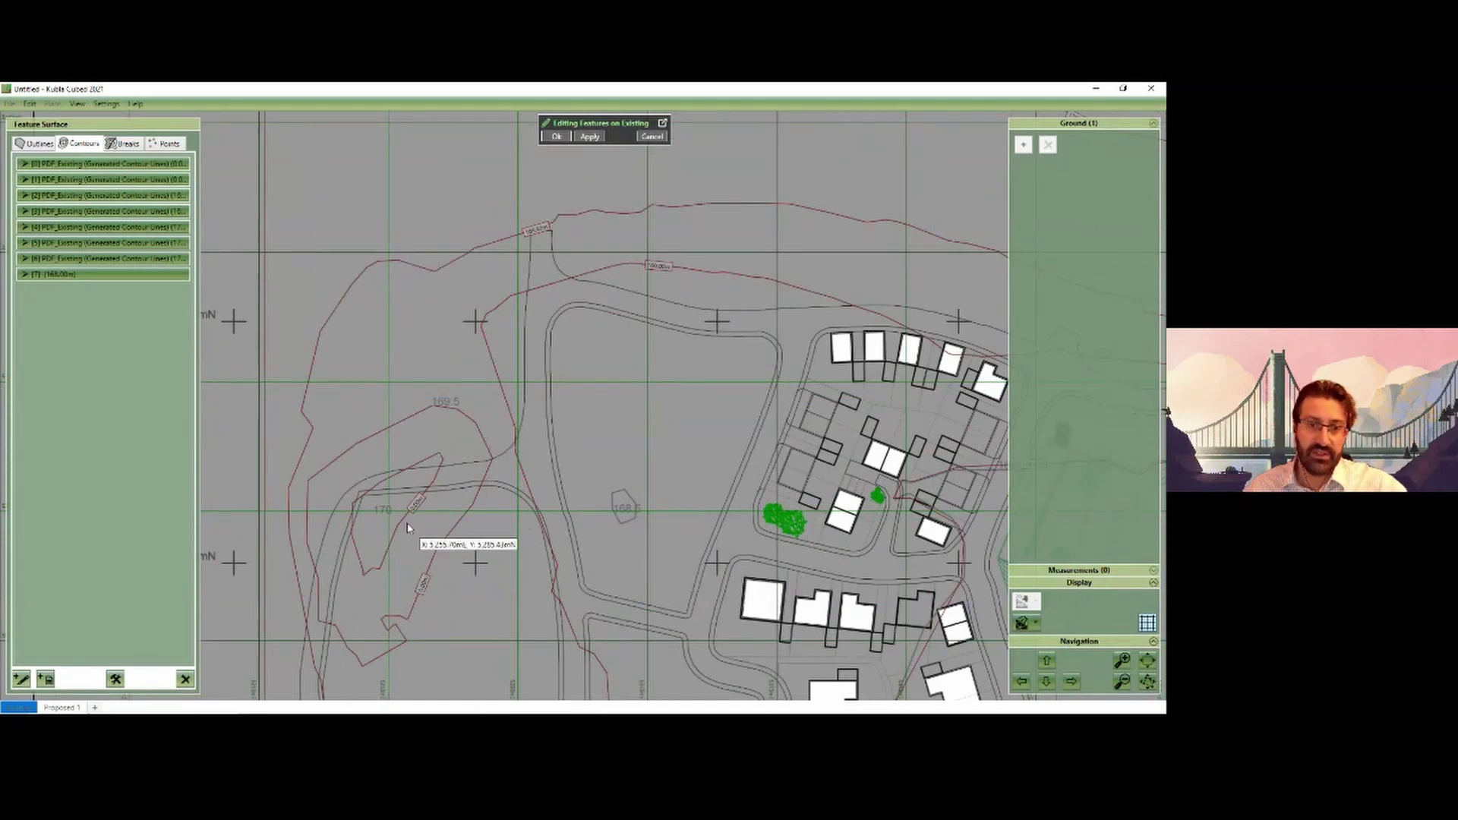
scroll(405, 522, up, 2)
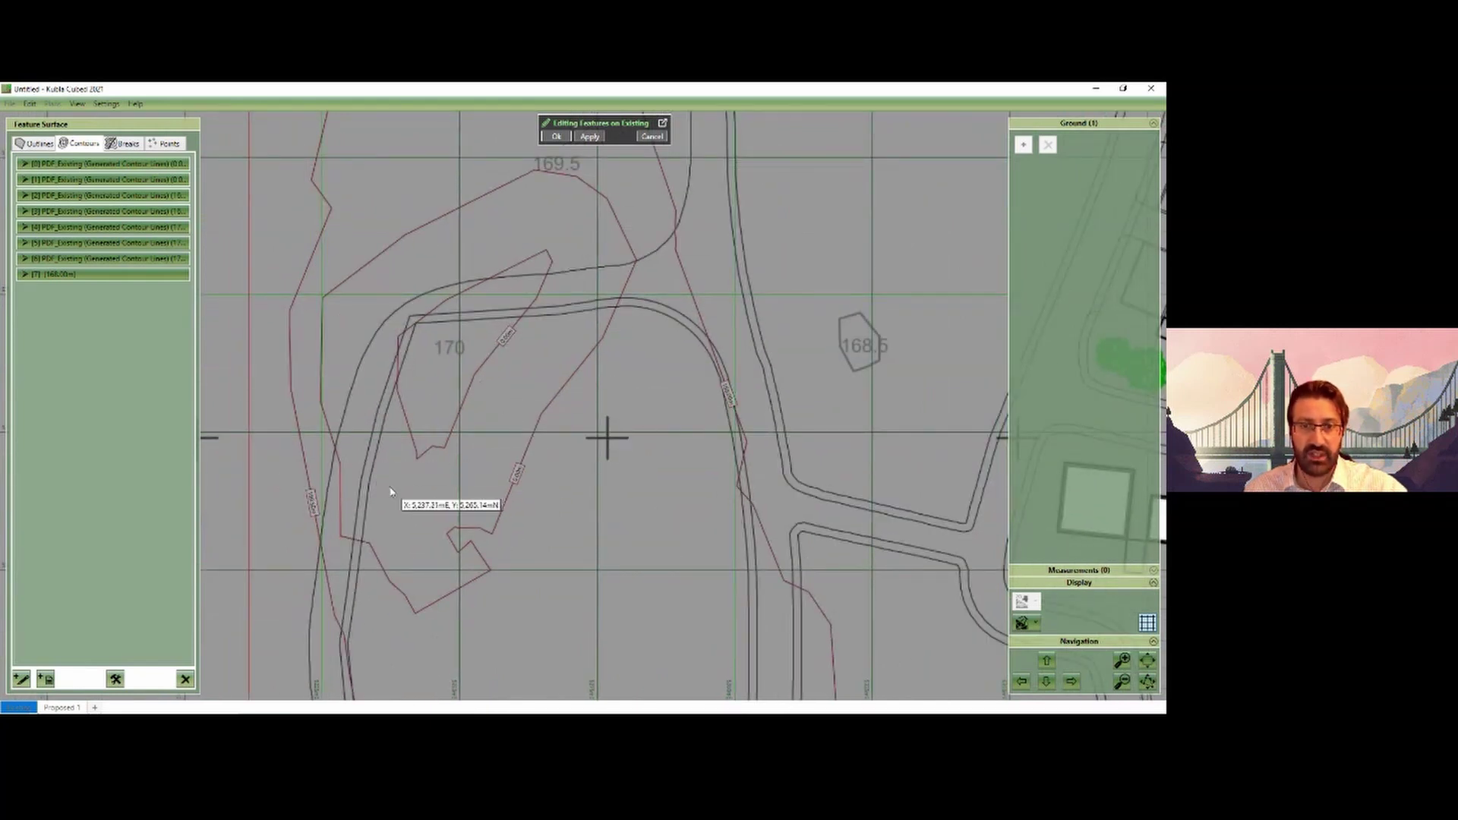
middle_drag(390, 492, 429, 534)
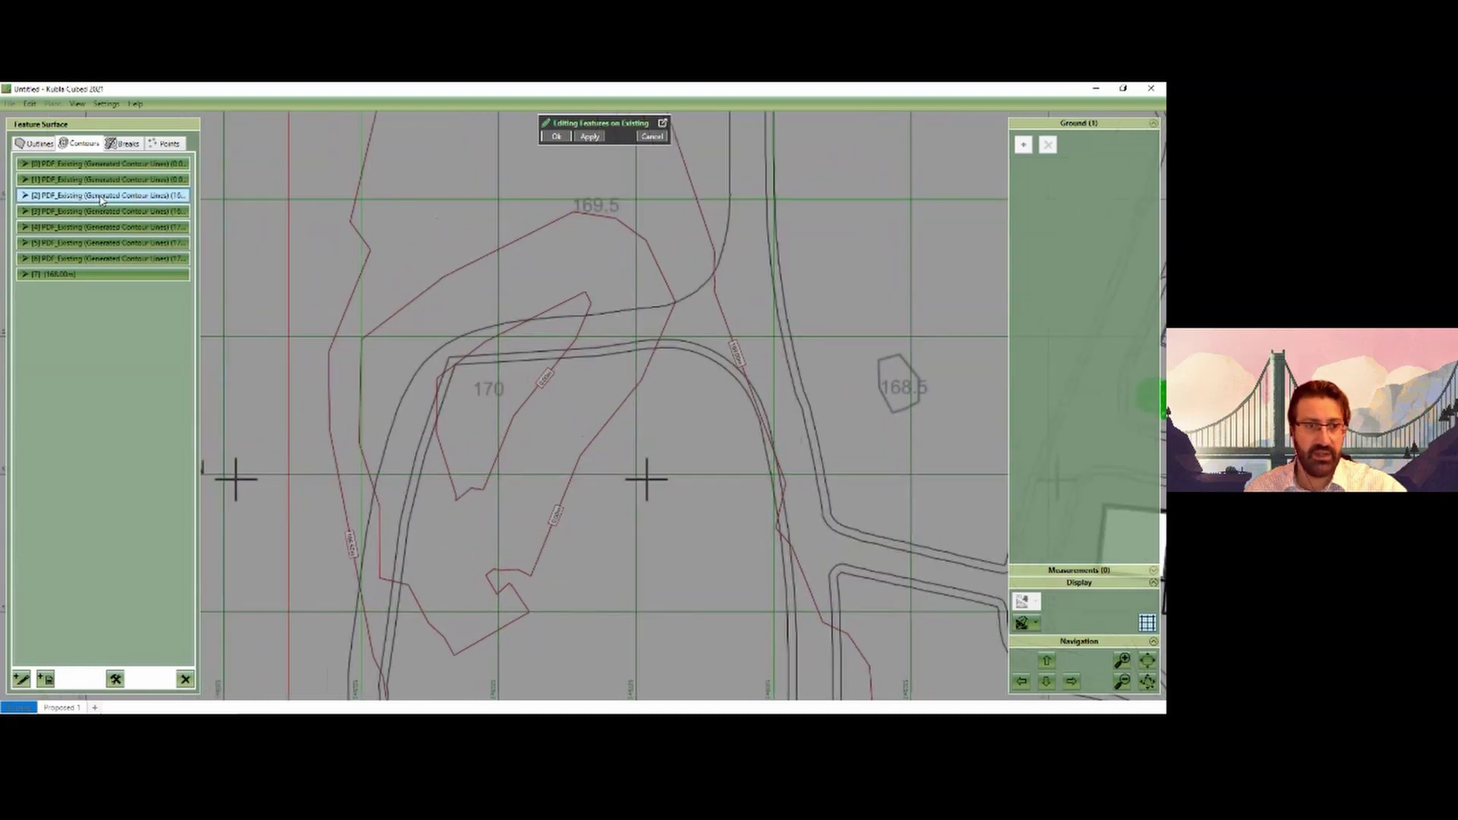
click(376, 497)
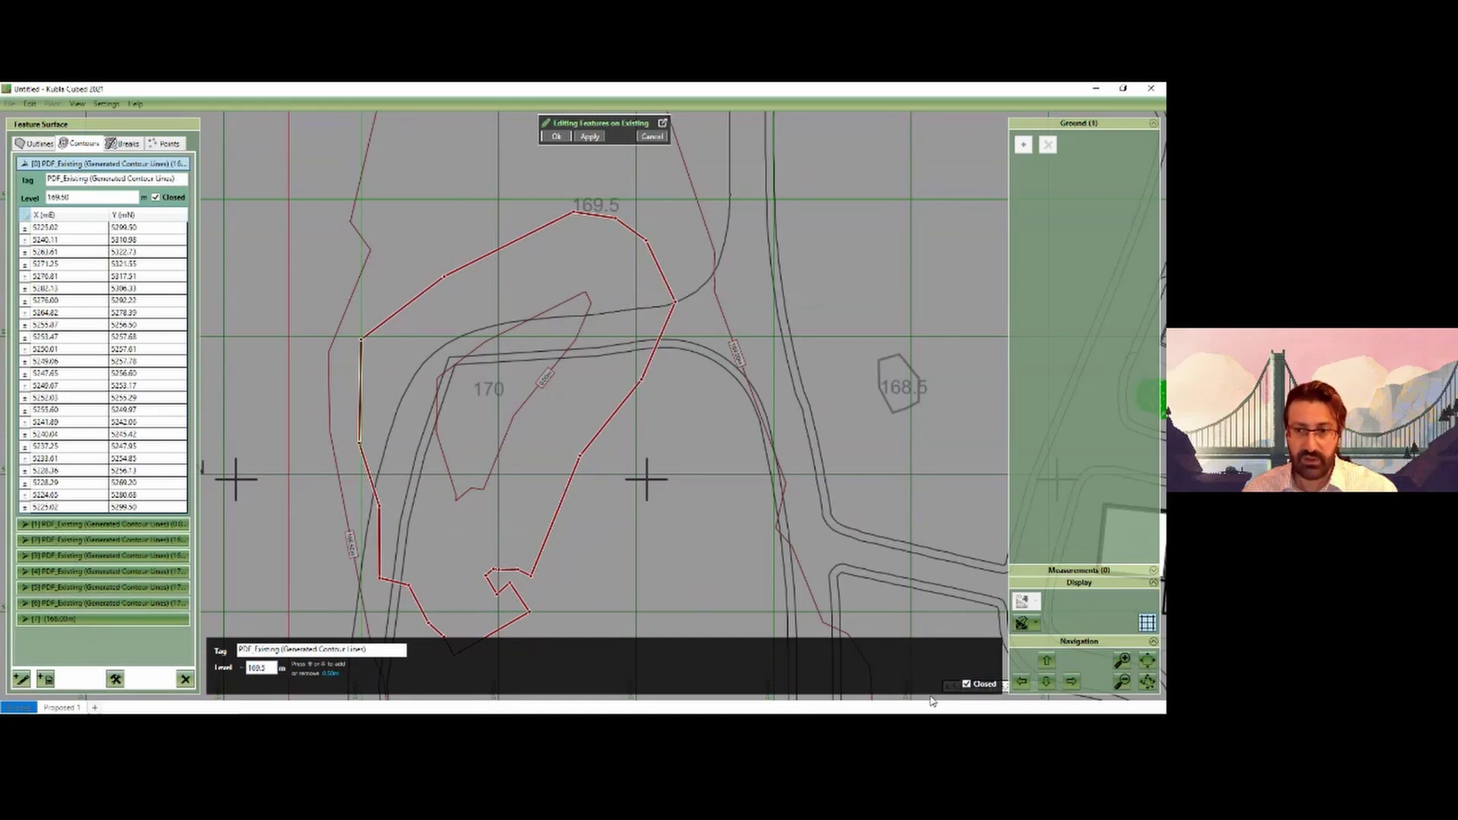
click(134, 166)
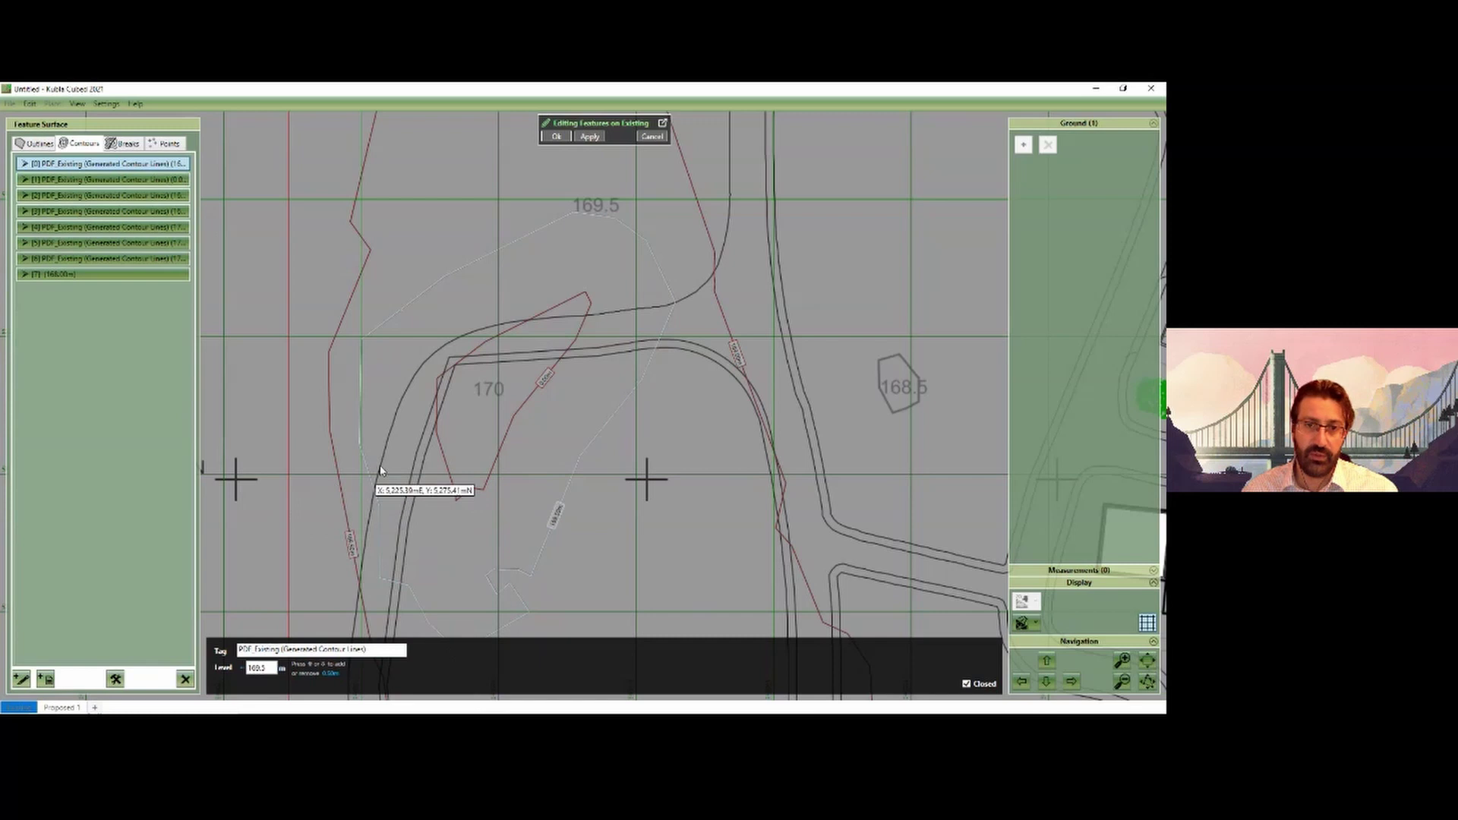
Step: Assign ascending levels at a 0.5 m interval to the three contours crossed by a Set Multiple Elevations range line drawn into the mound
click(115, 679)
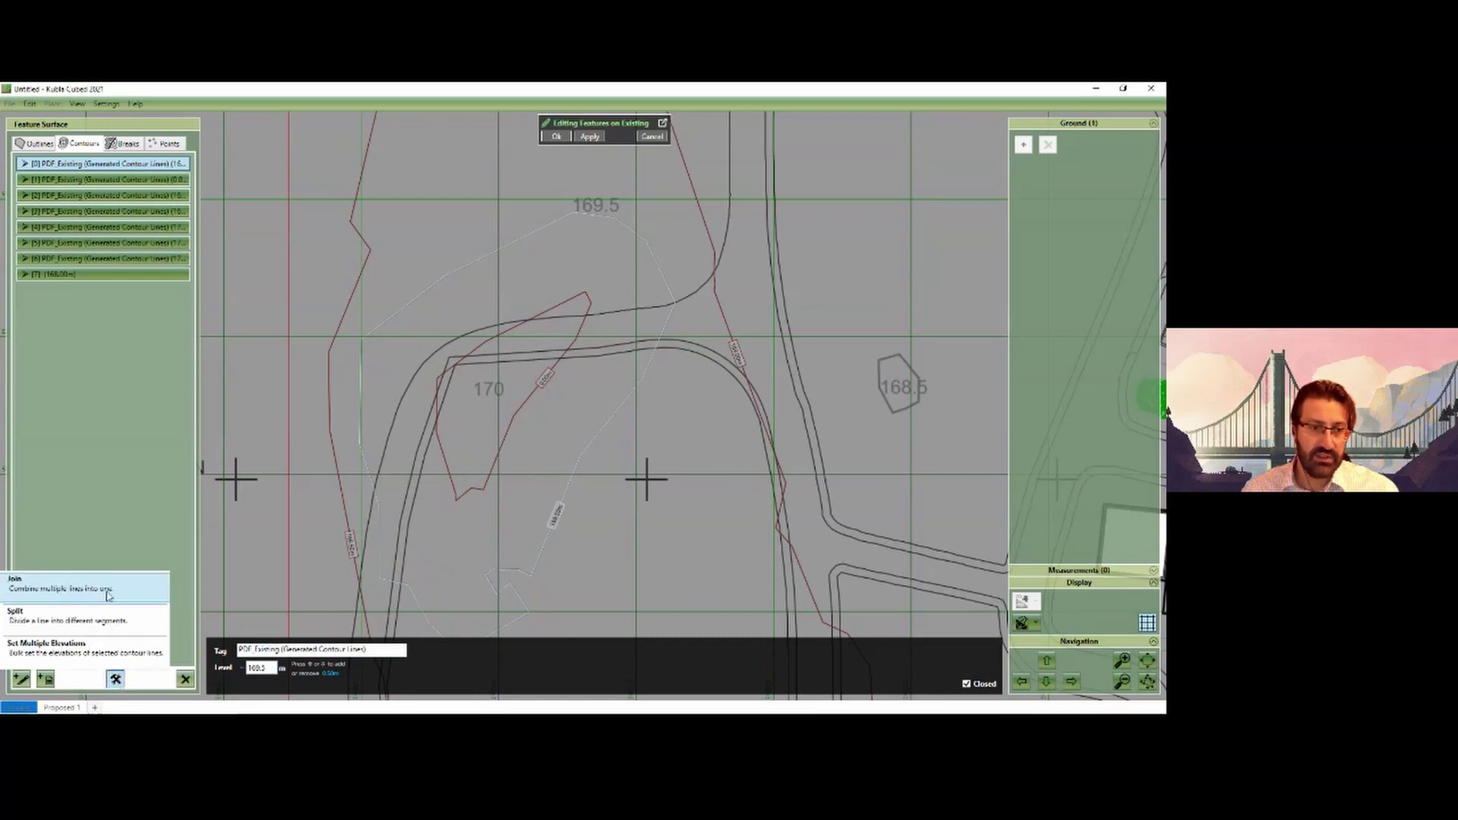
click(102, 646)
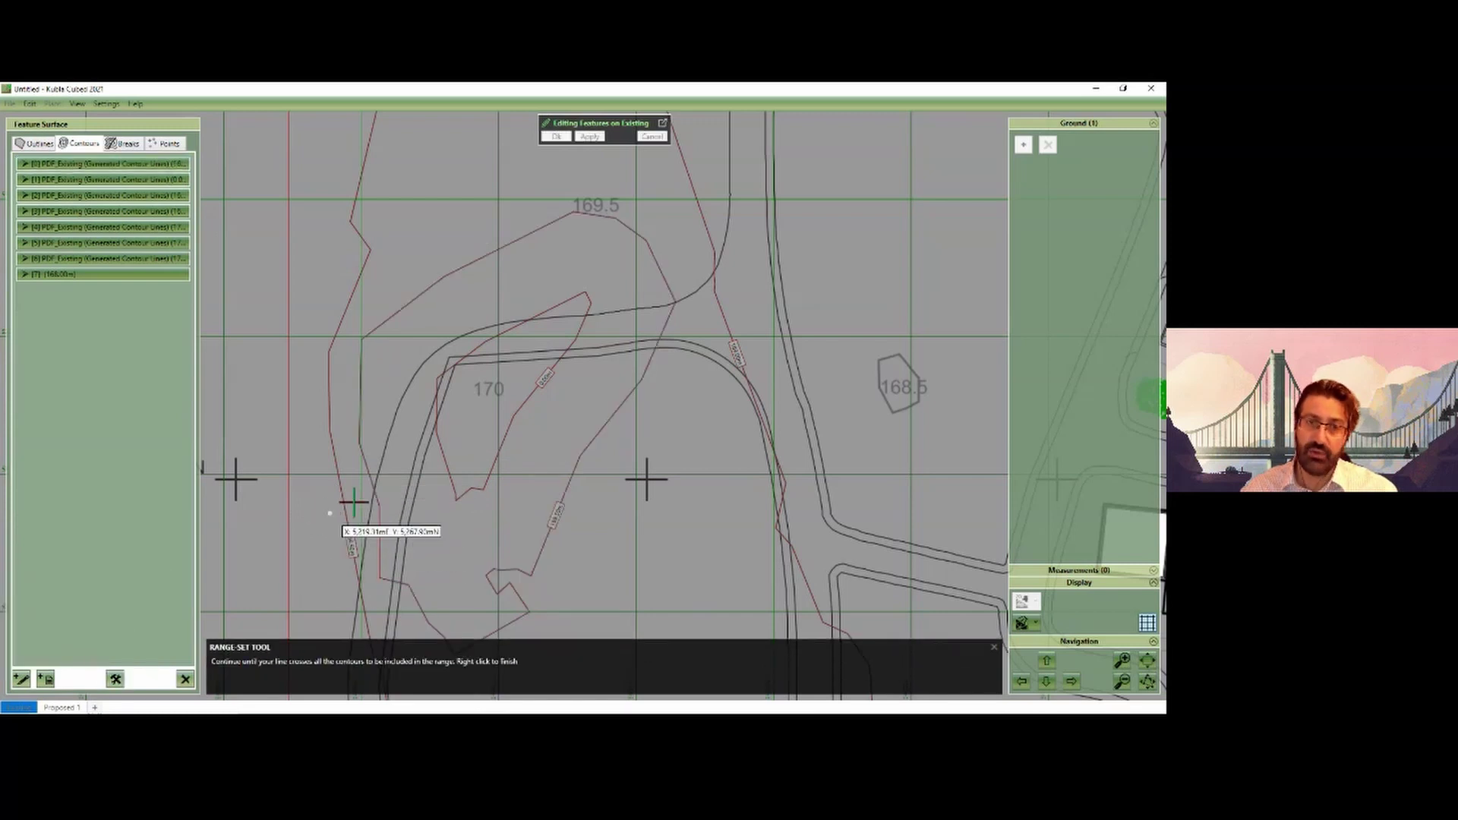
click(309, 535)
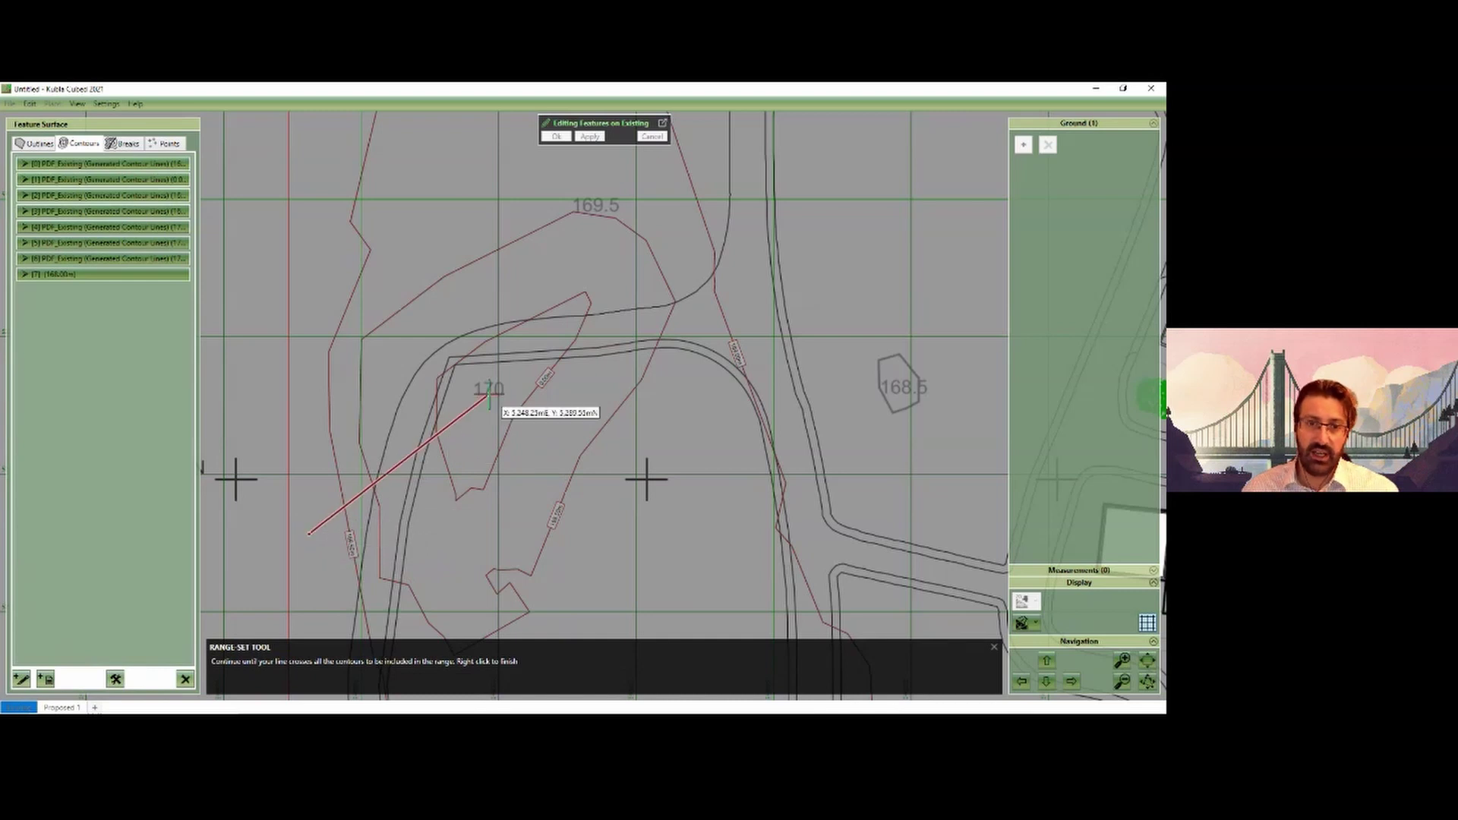
right_click(504, 413)
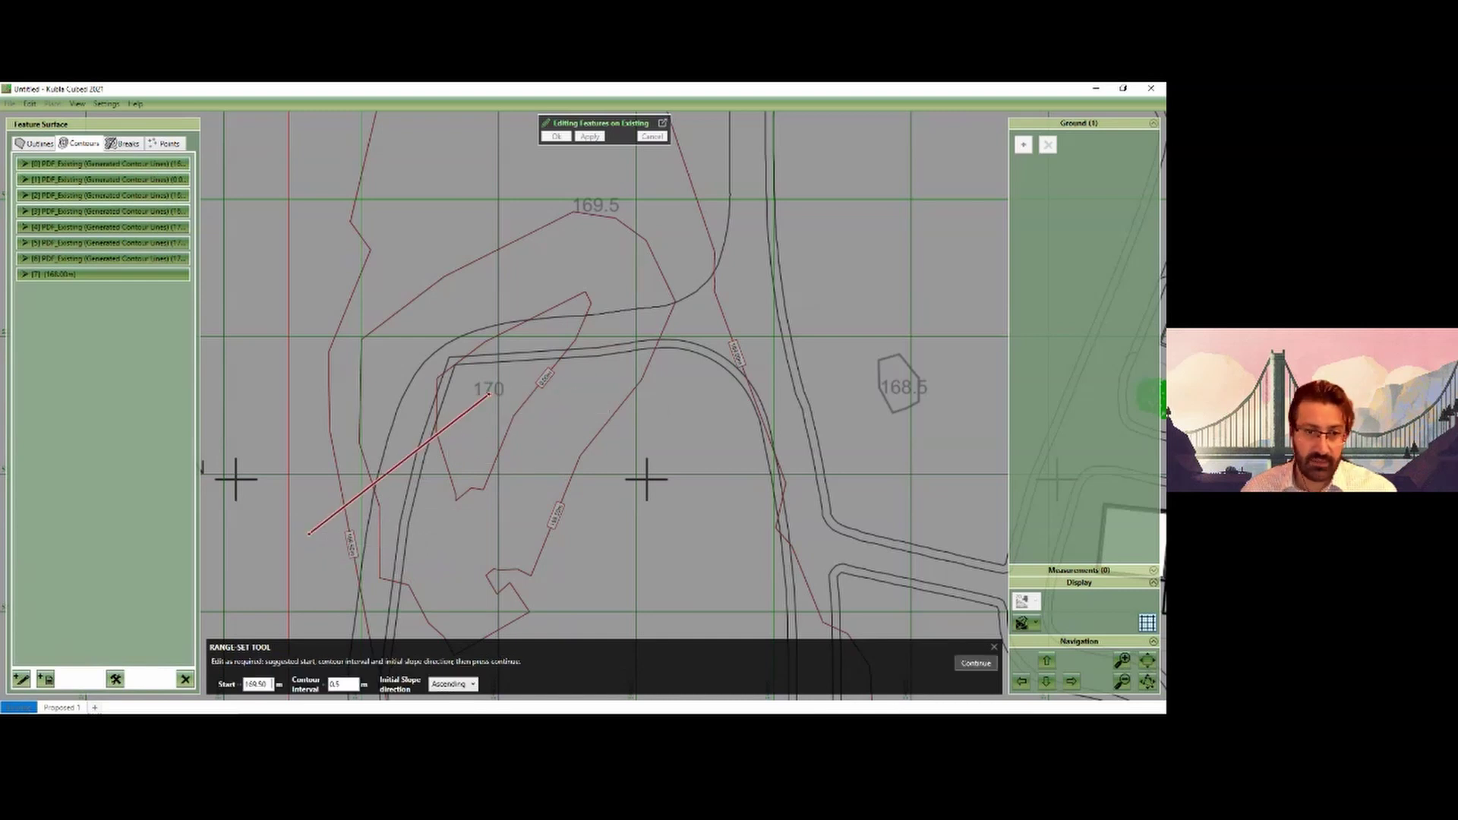
click(979, 666)
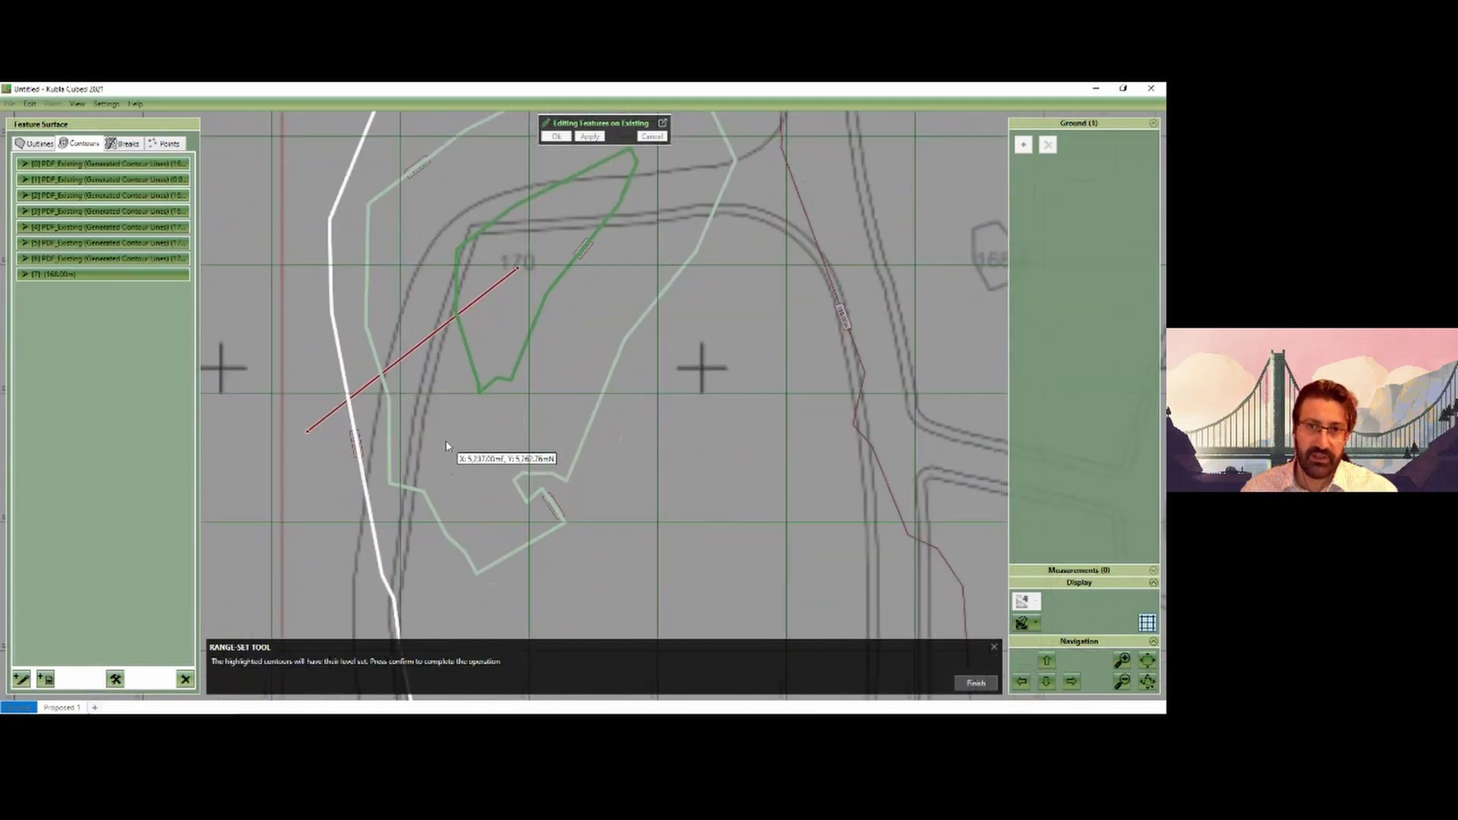
click(984, 683)
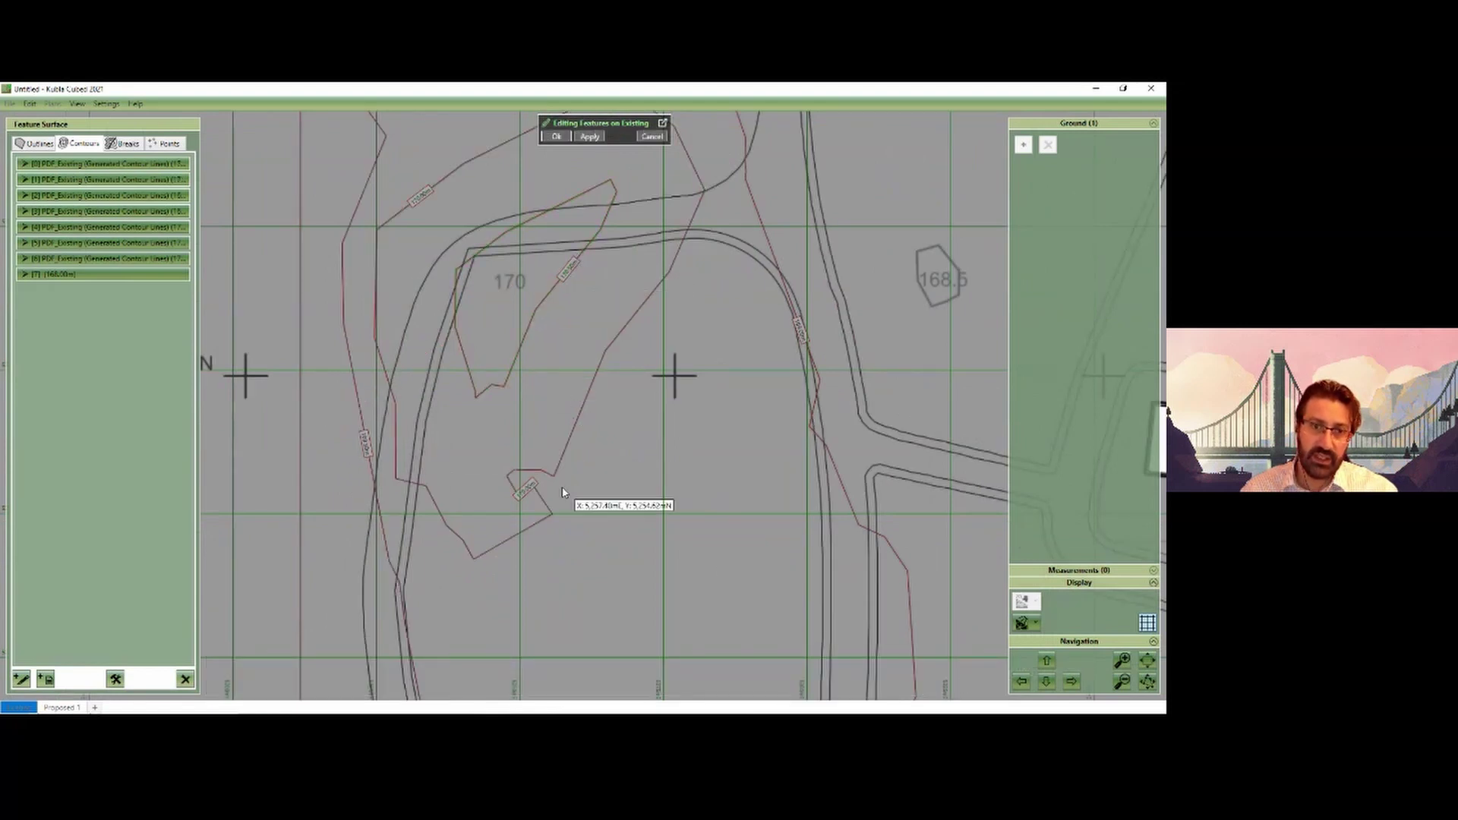
scroll(551, 502, down, 5)
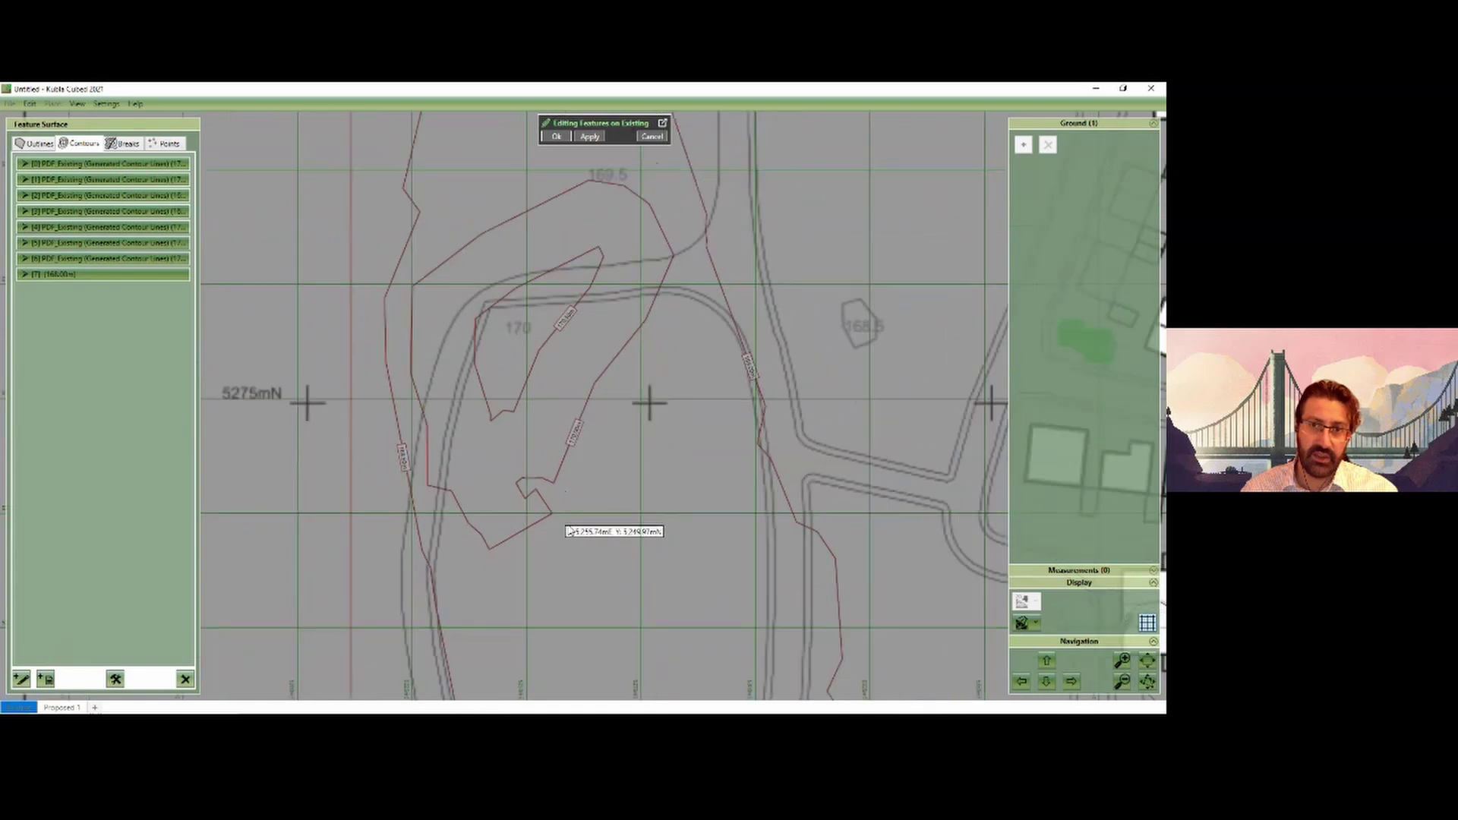
middle_drag(790, 361, 608, 494)
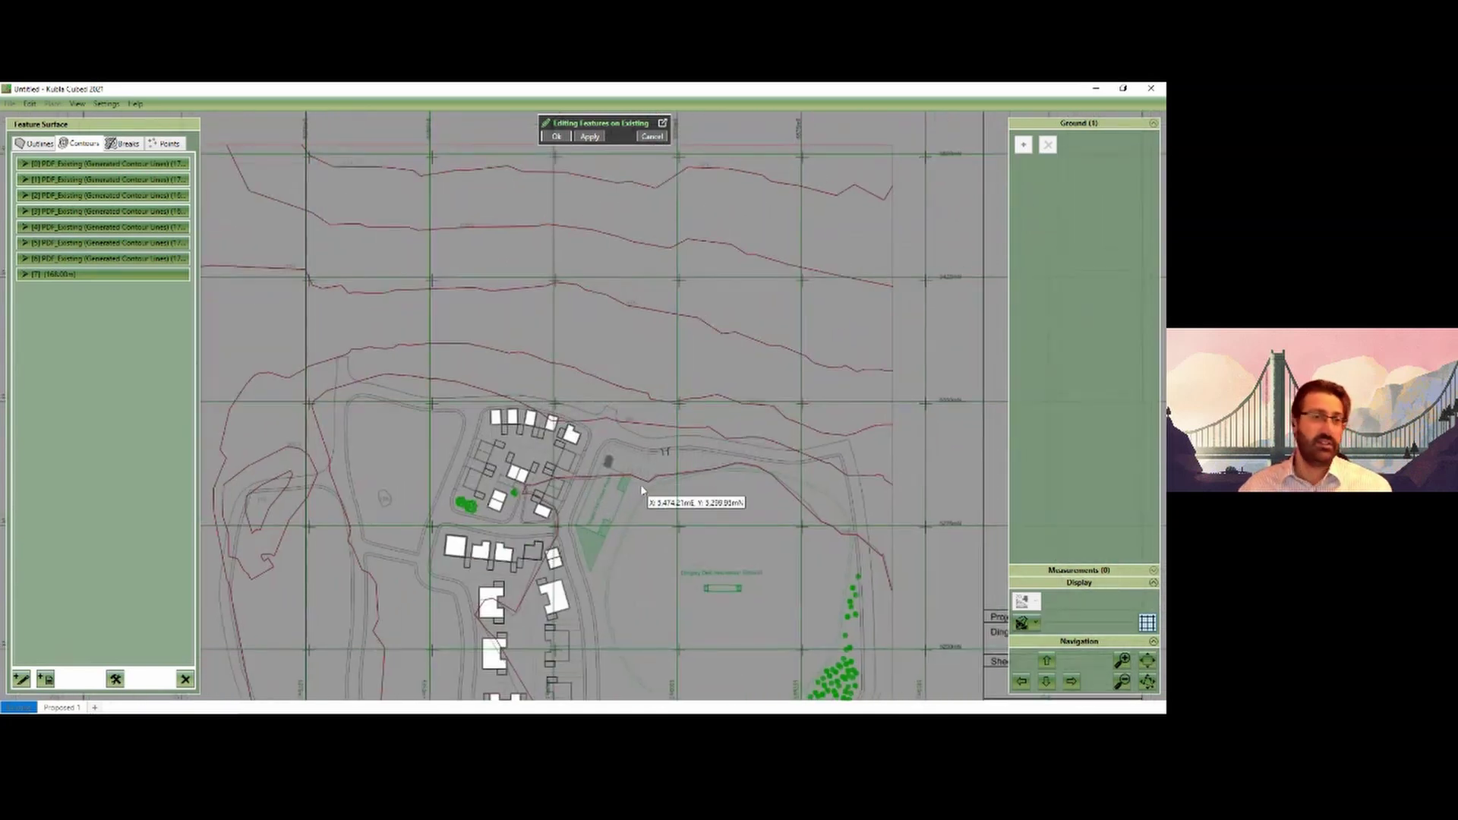
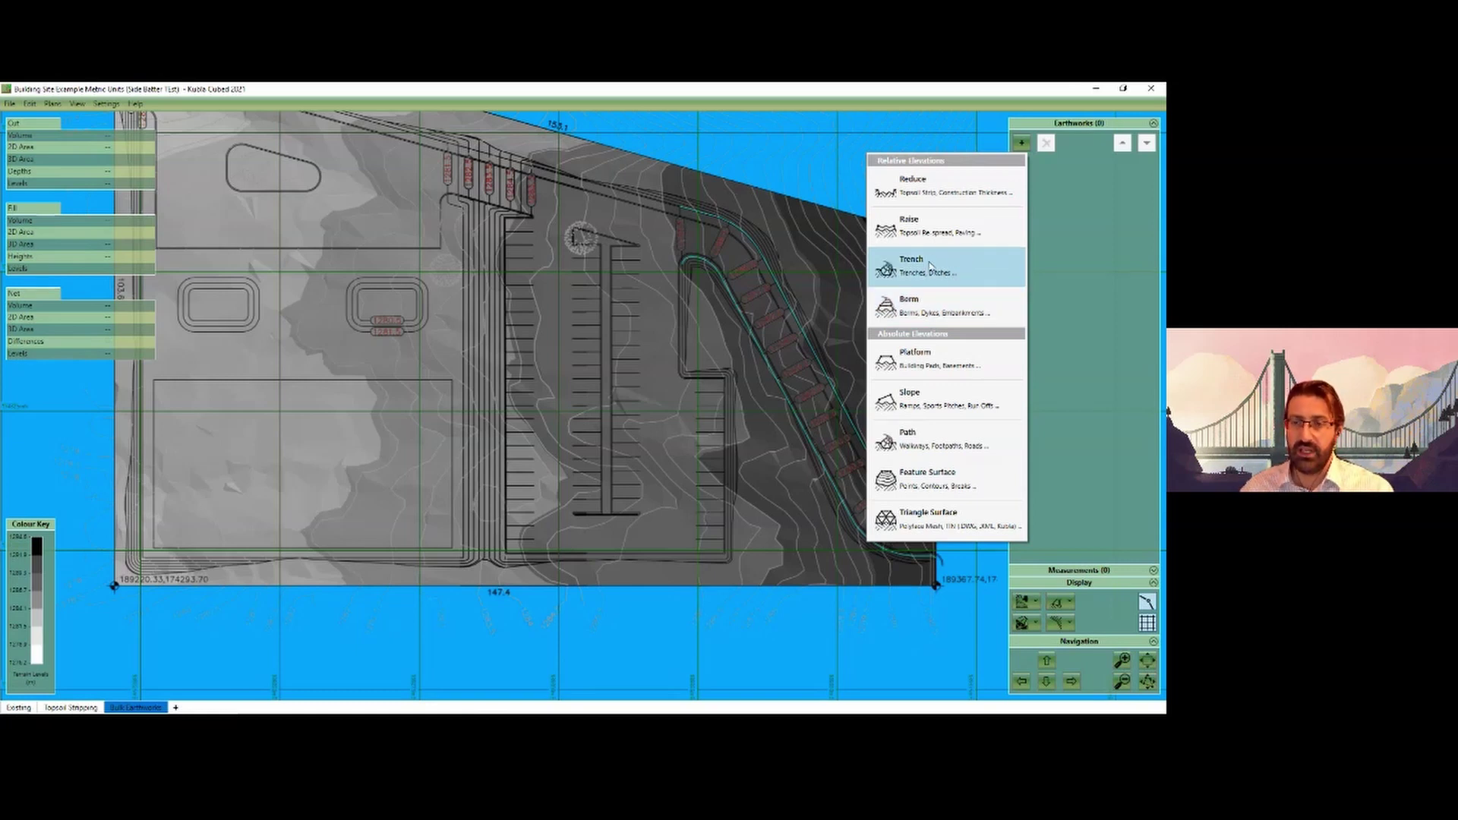
Step: Start a Trench centre line inside the large western rectangle, giving its first two points depths of 0.5 m and 0.8 m
click(928, 260)
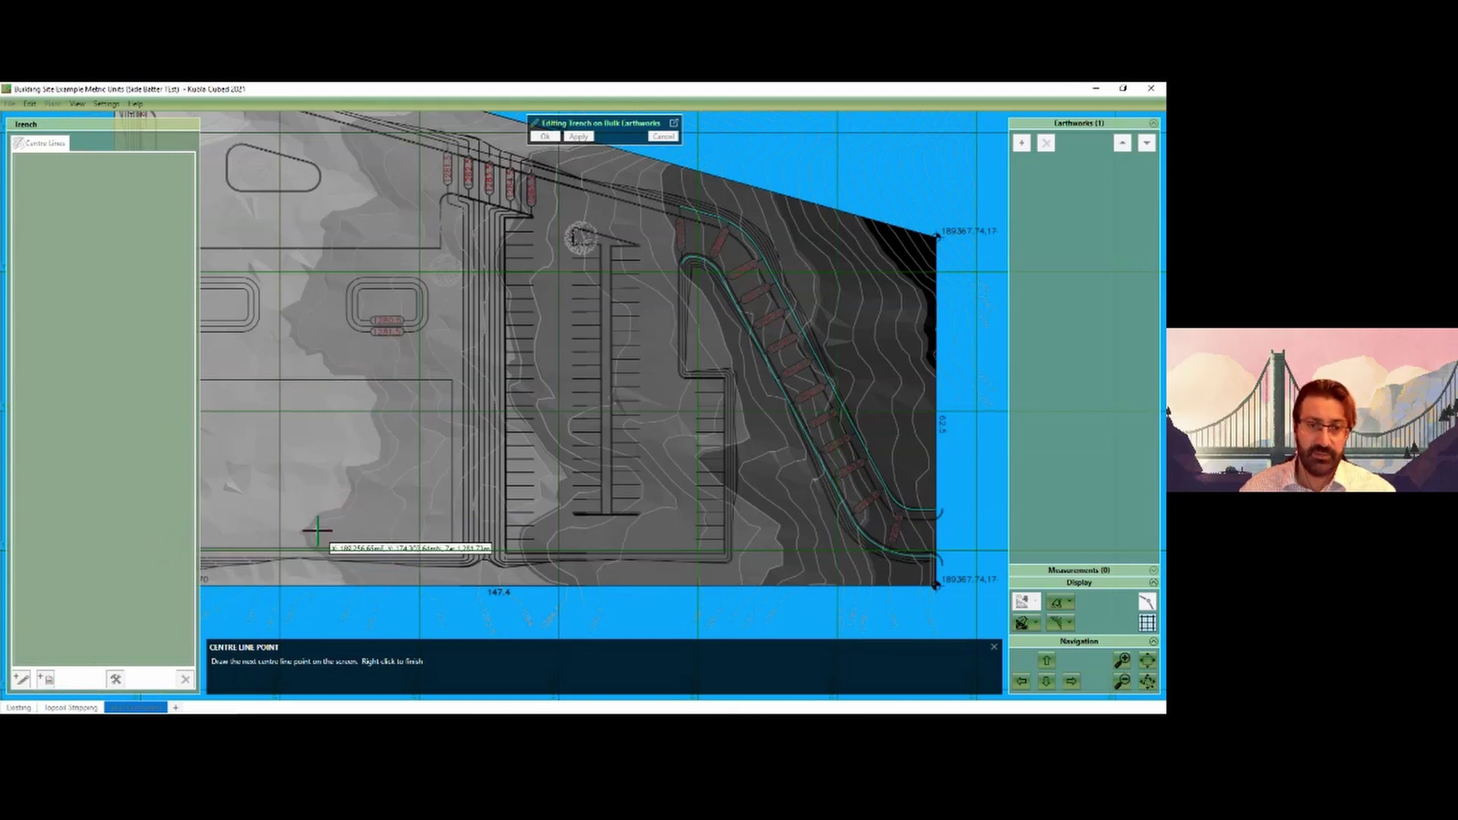
click(291, 519)
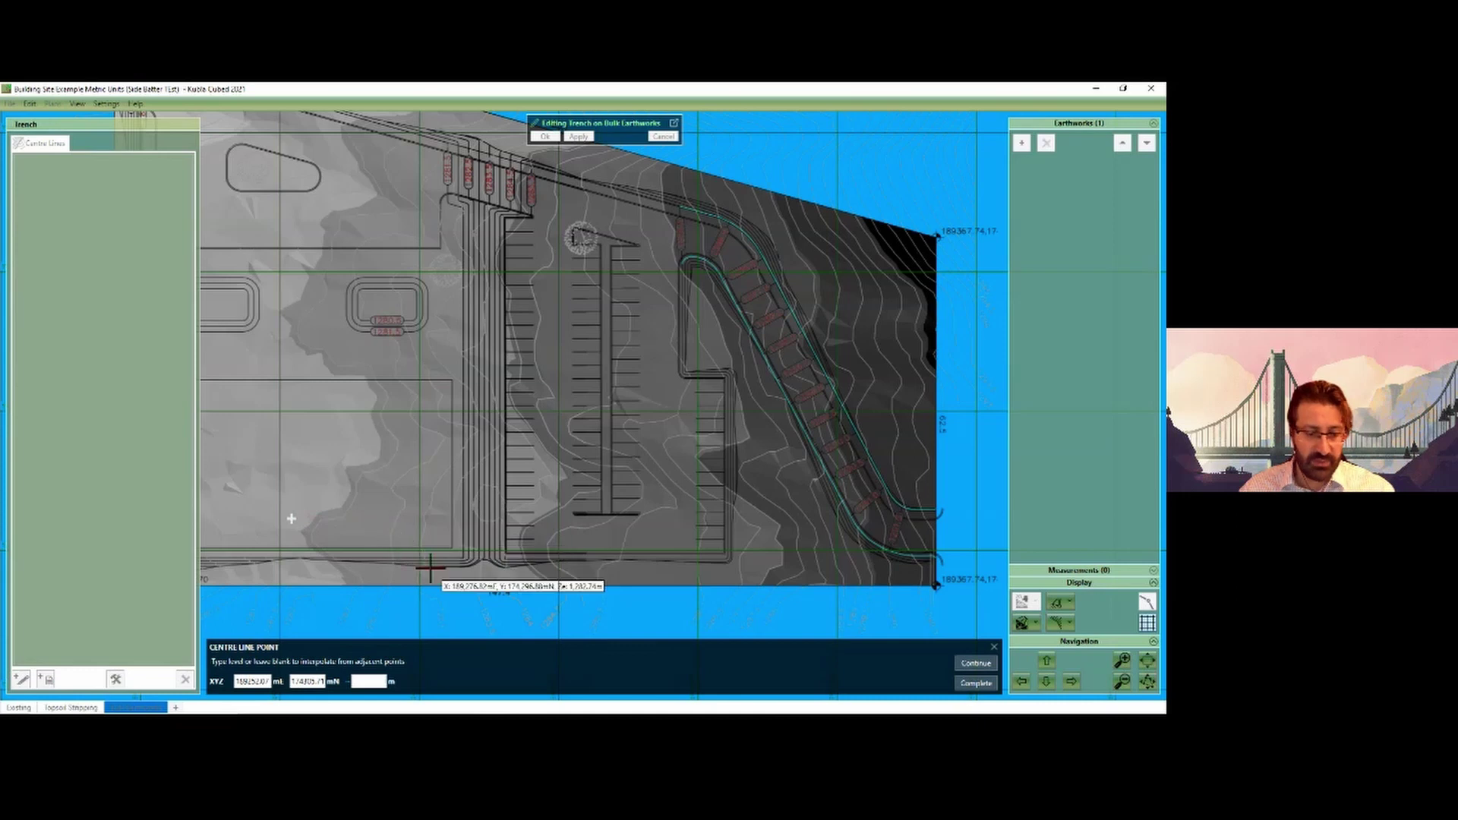
text(0.)
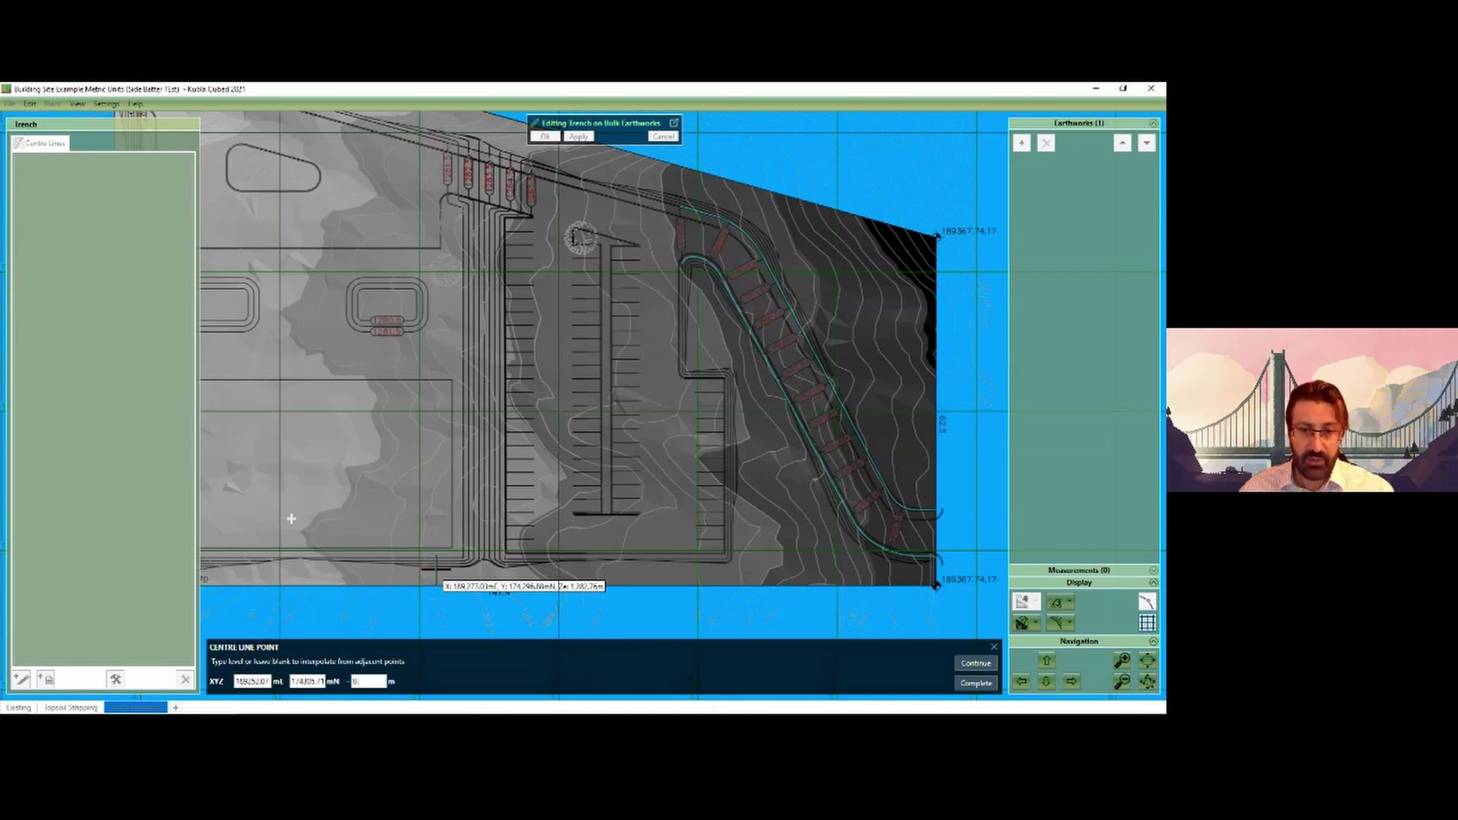
text(5)
click(976, 663)
click(381, 491)
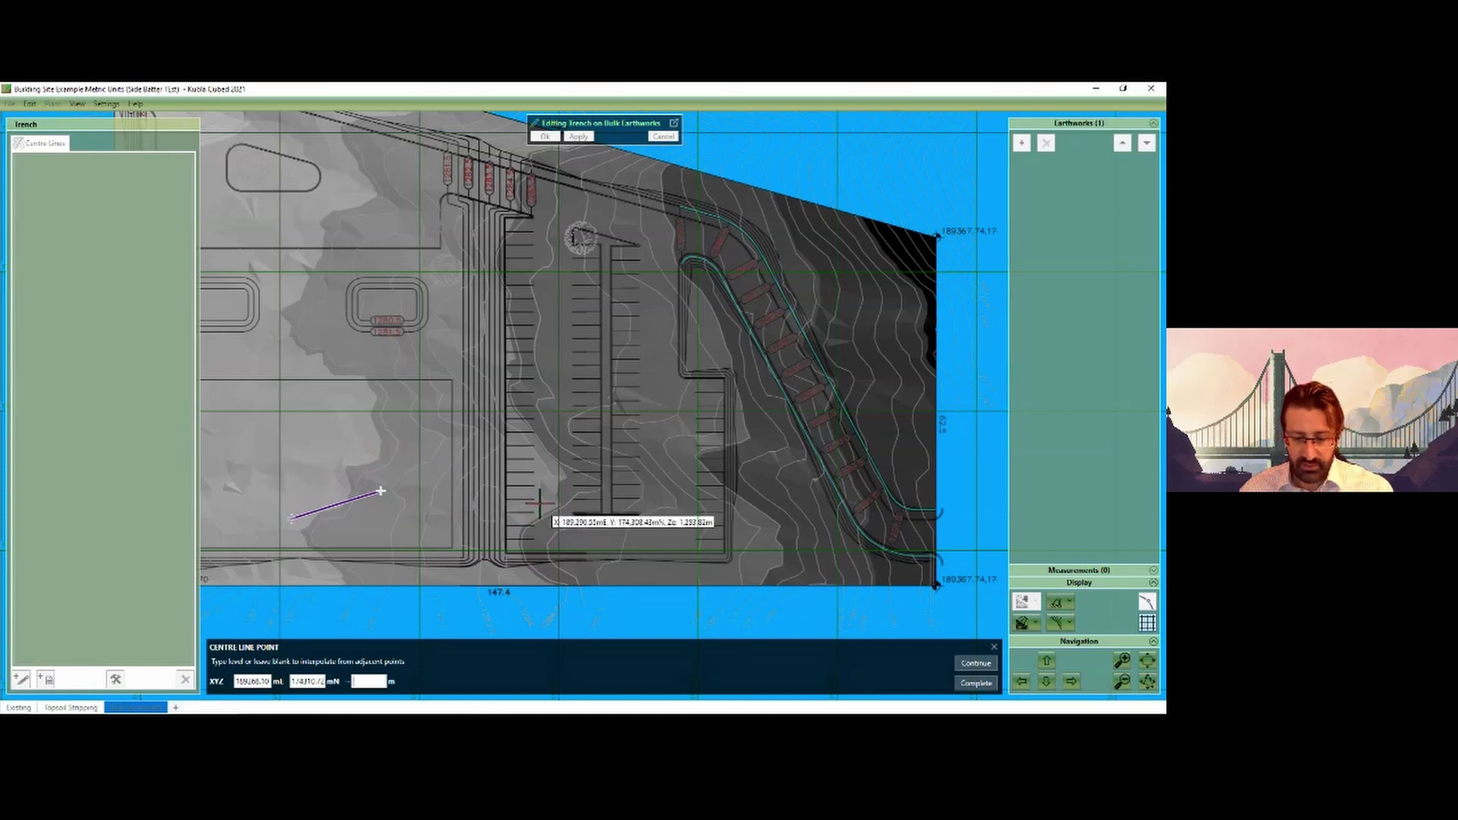
click(976, 664)
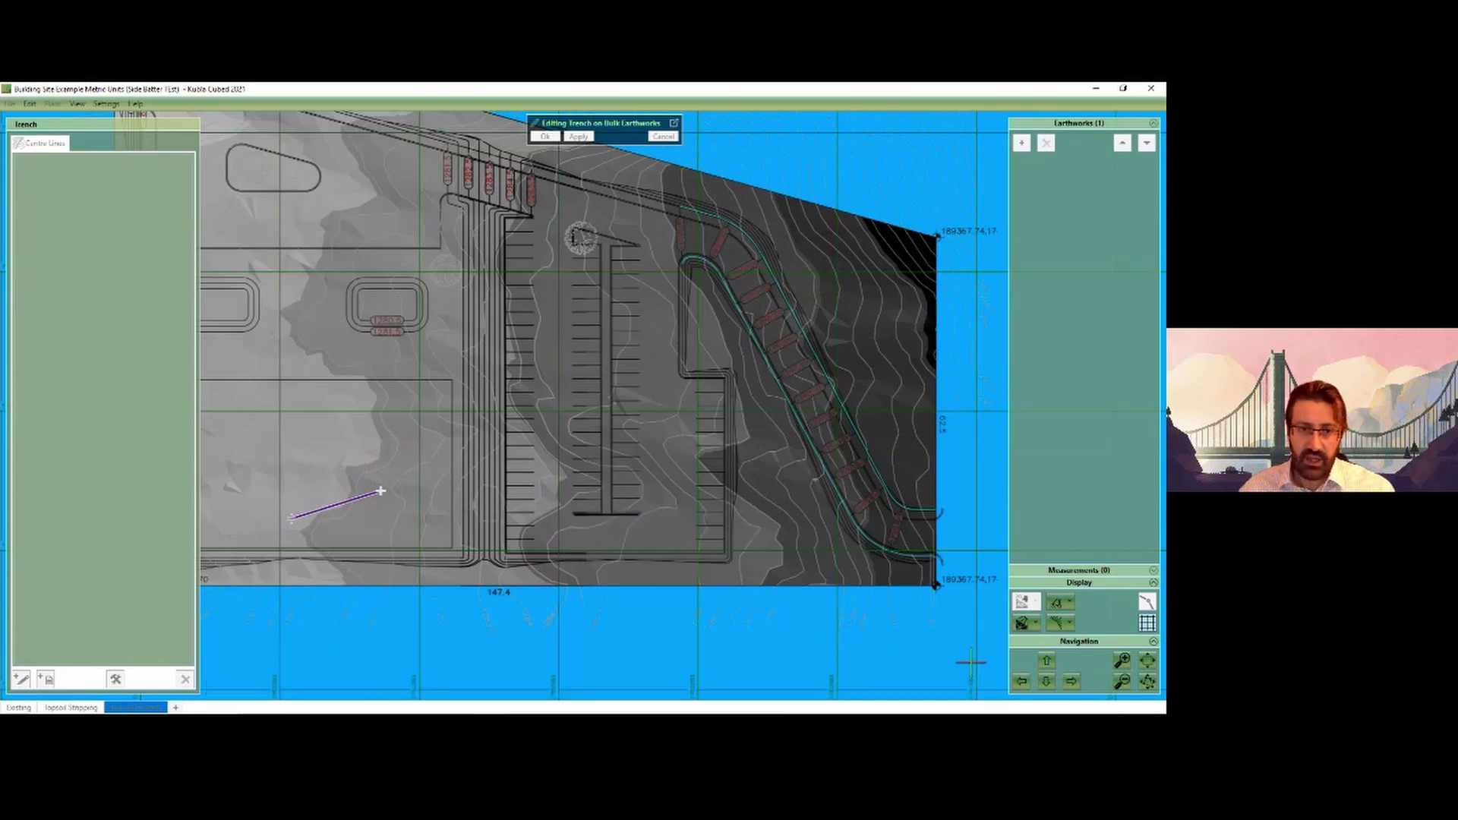
Step: Continue the trench centre line eastwards across the parking area with three points whose depths are left blank for interpolation
click(575, 446)
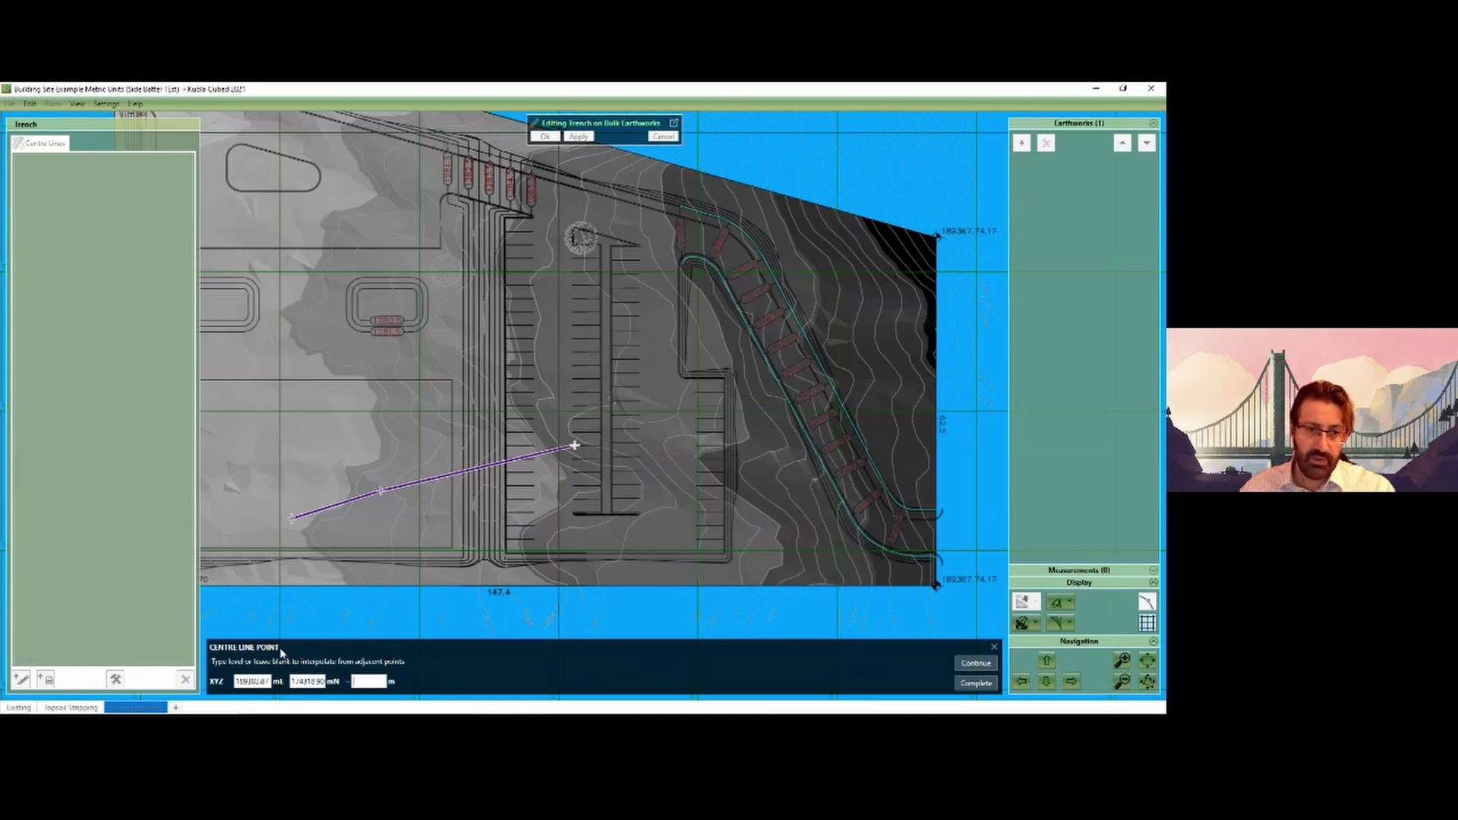
click(980, 665)
click(662, 444)
key(Return)
click(712, 428)
key(Return)
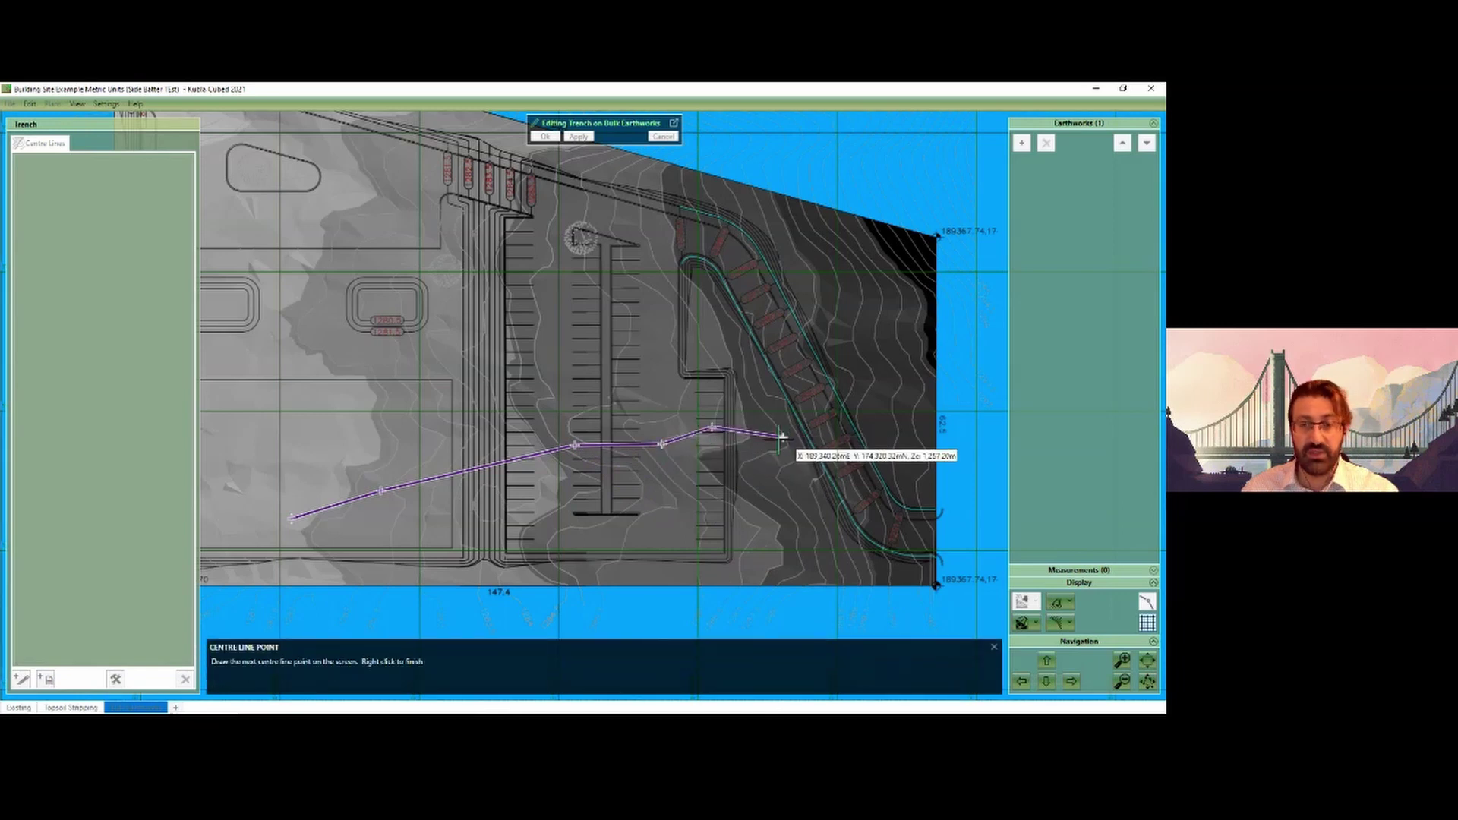
Step: End the centre line beside the diagonal access road at a depth of 1 m and apply the trench to the bulk earthworks
click(786, 406)
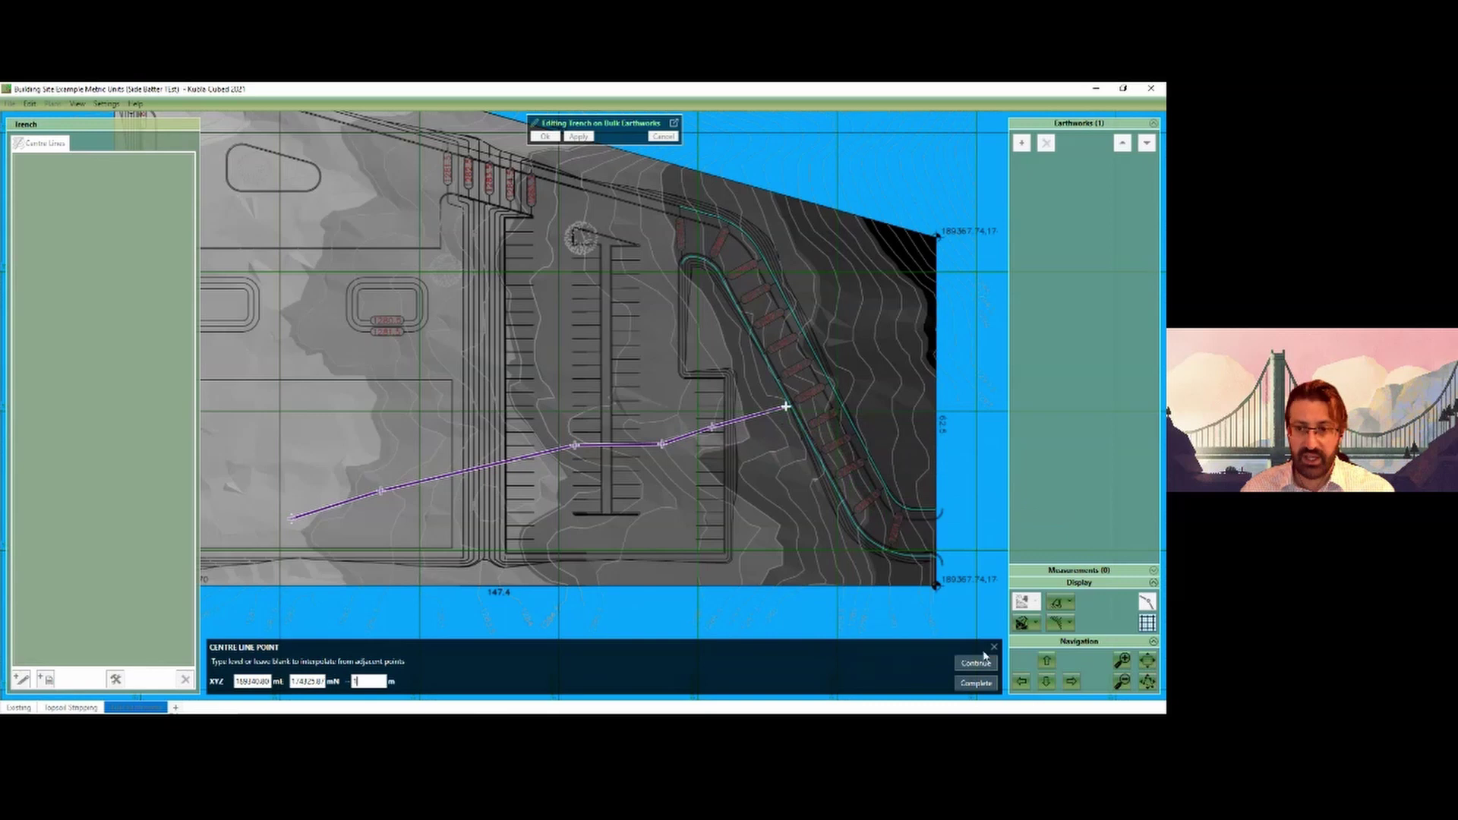
click(982, 683)
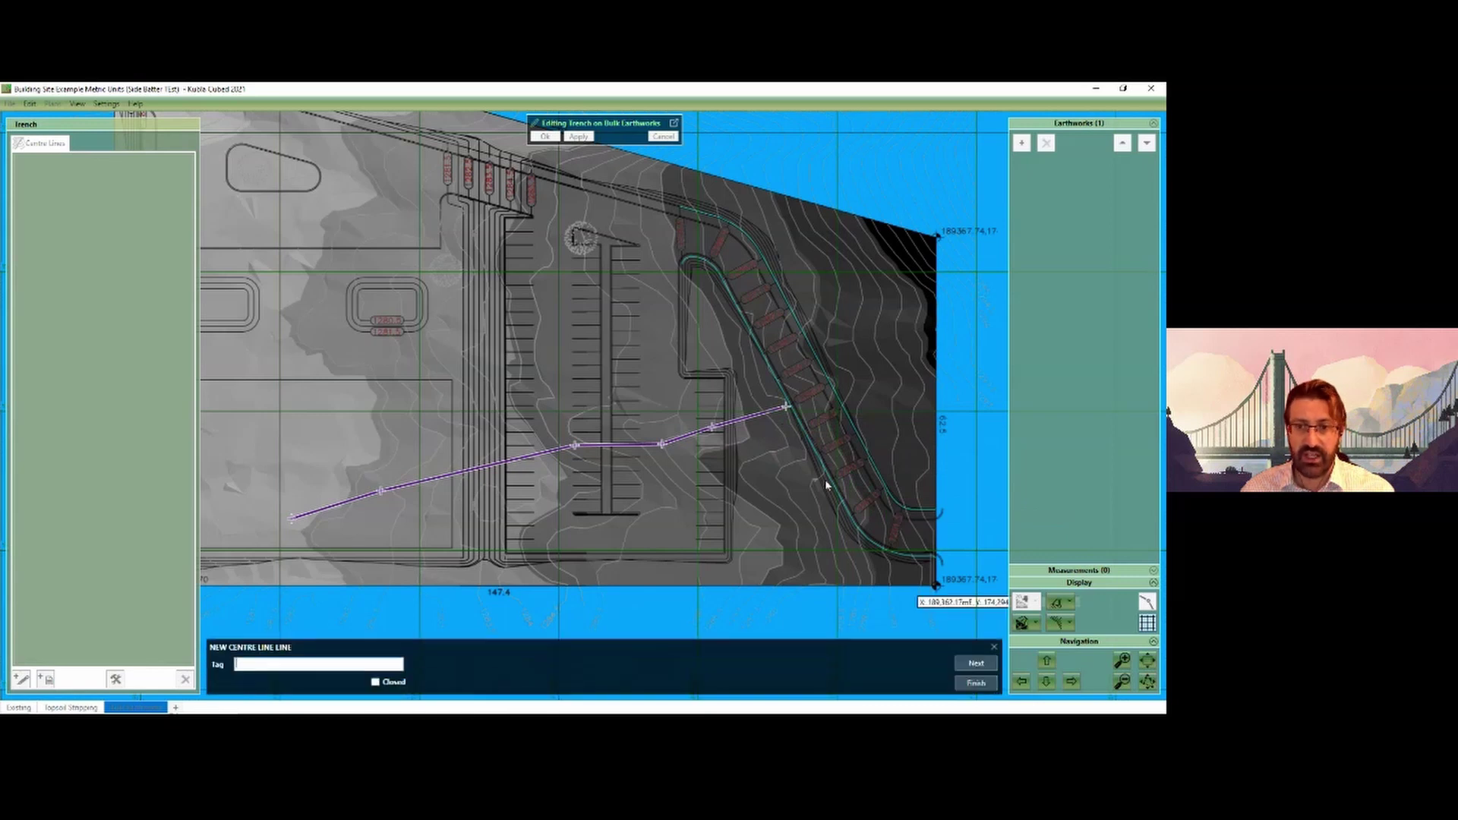
click(984, 684)
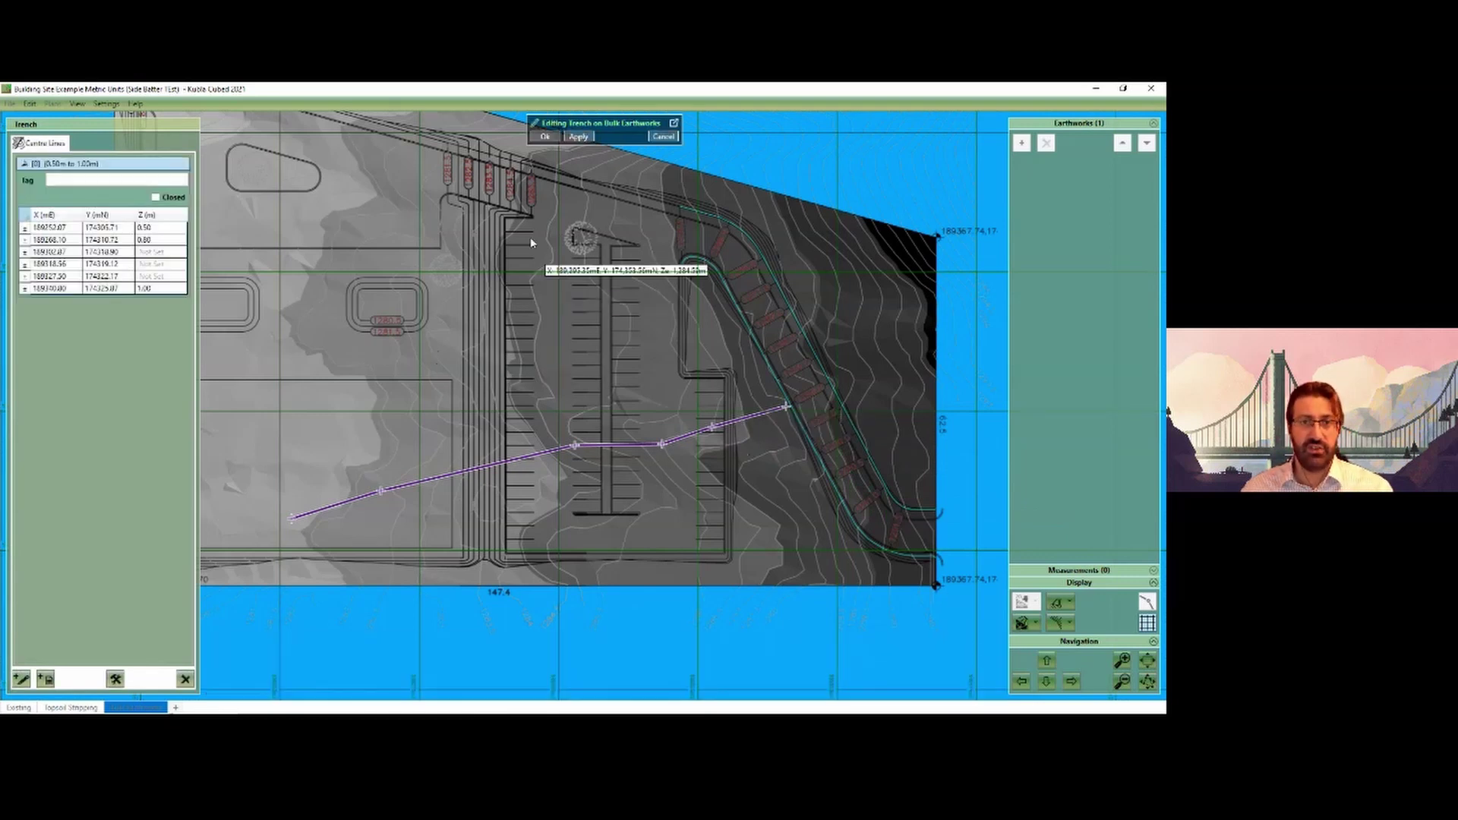
click(545, 138)
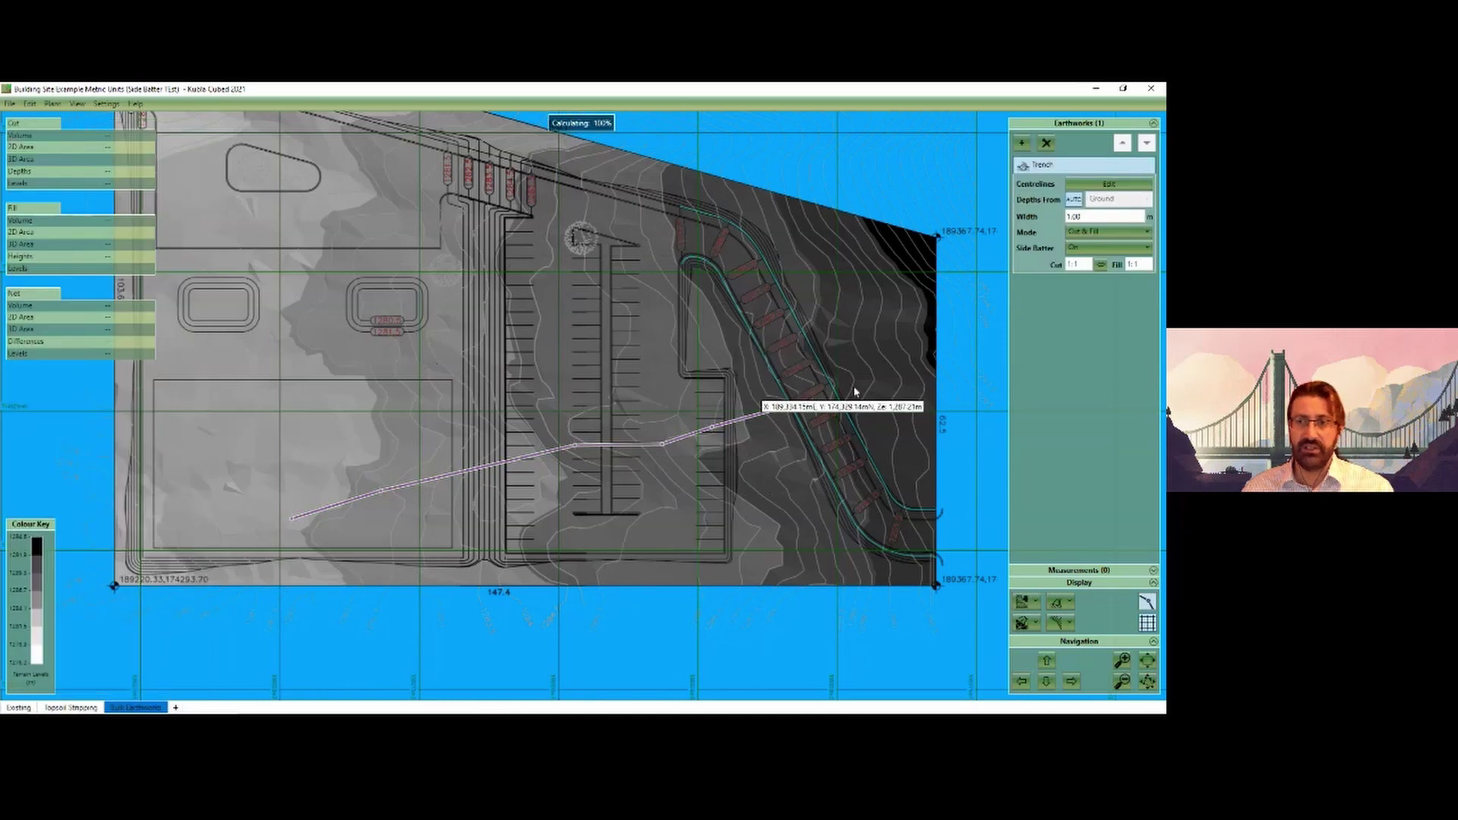
Step: Set the trench's mode to Cut and display the site in the 3D Orbit View
click(1109, 232)
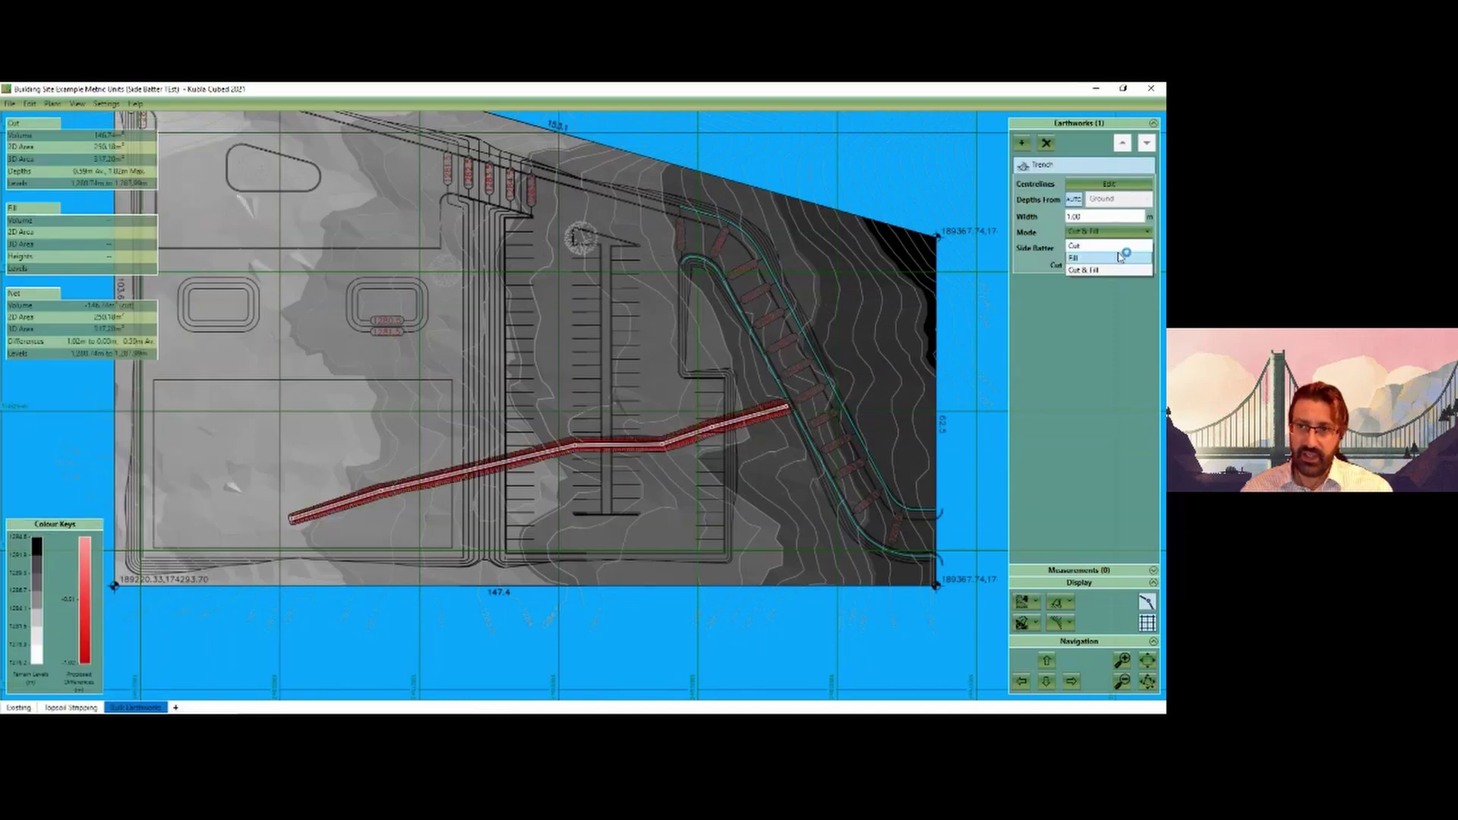
click(1109, 255)
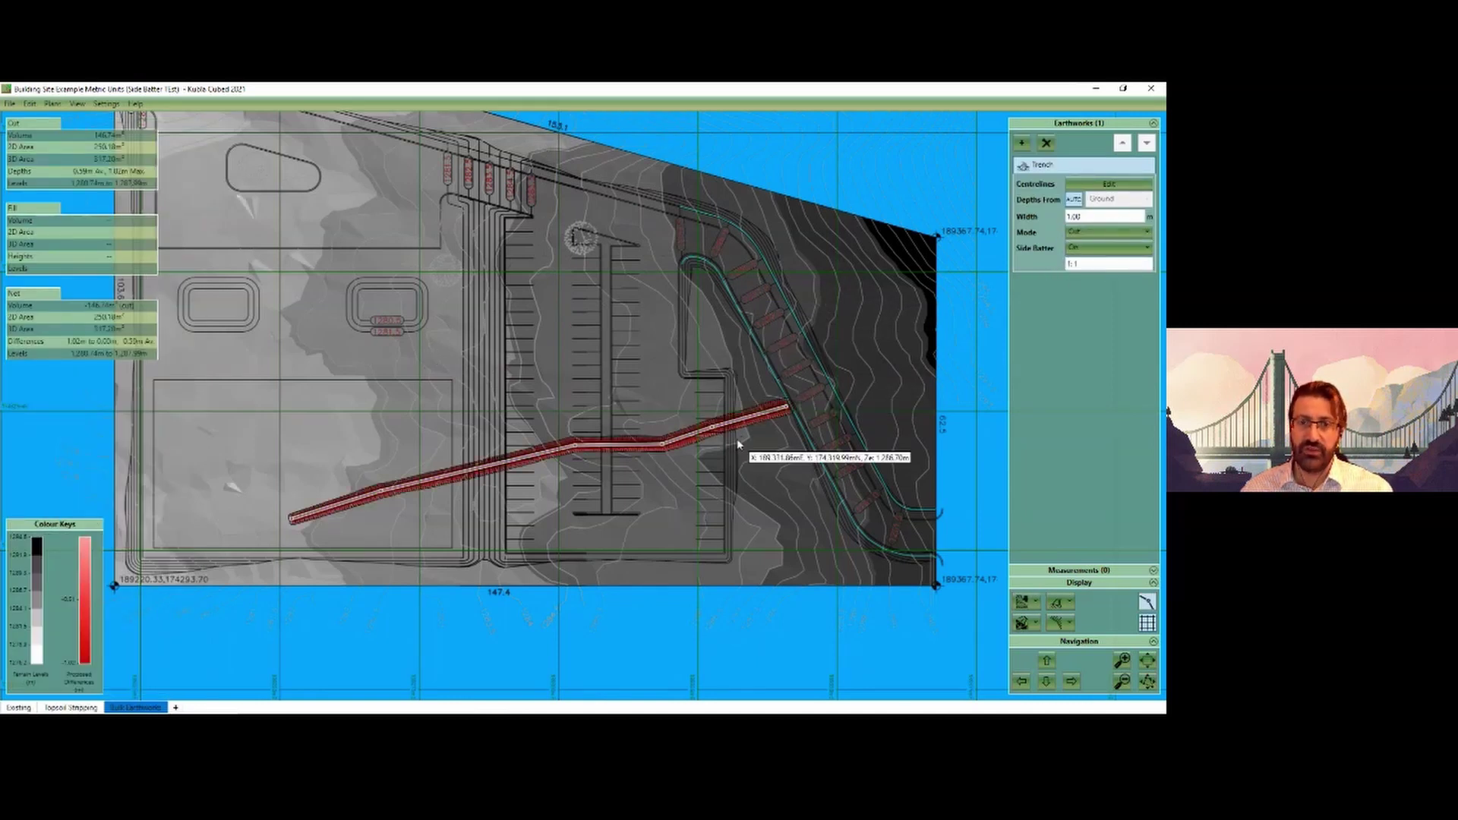
click(1092, 217)
click(1035, 604)
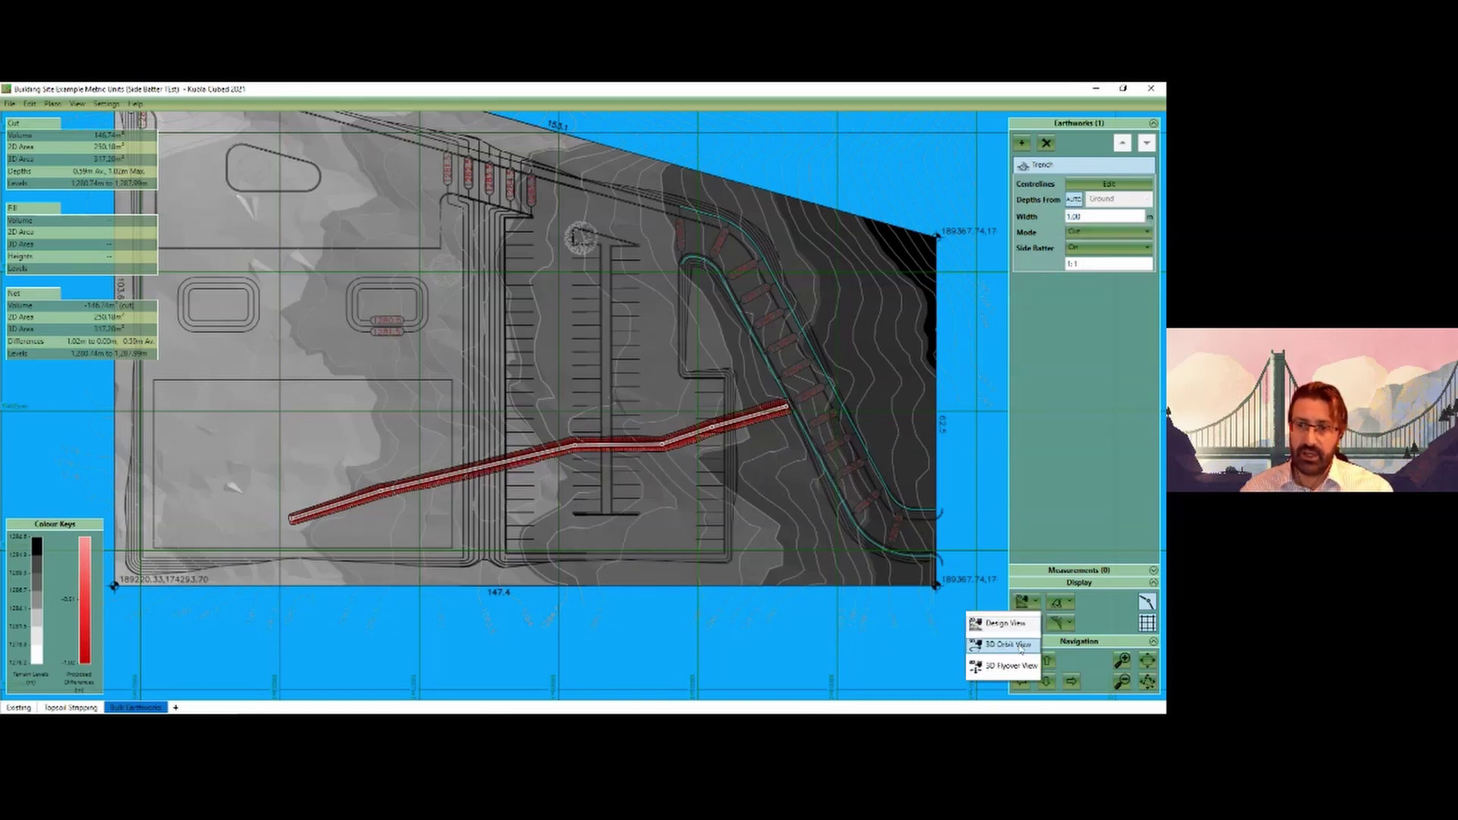
click(1019, 651)
scroll(748, 552, up, 2)
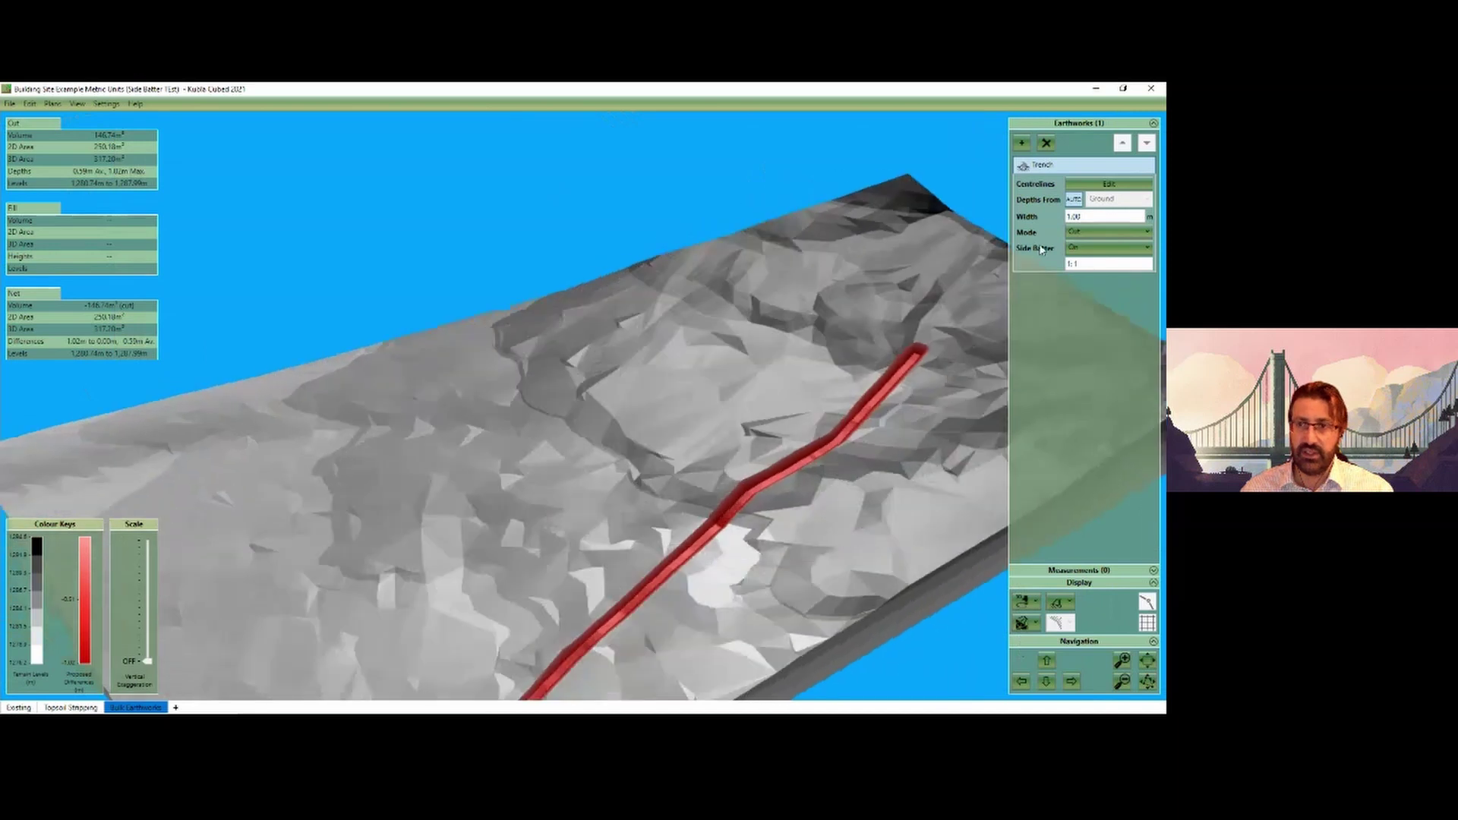
Step: Set the trench's width to 3 m and inspect its shape in 3D from another angle
click(1089, 221)
text(3)
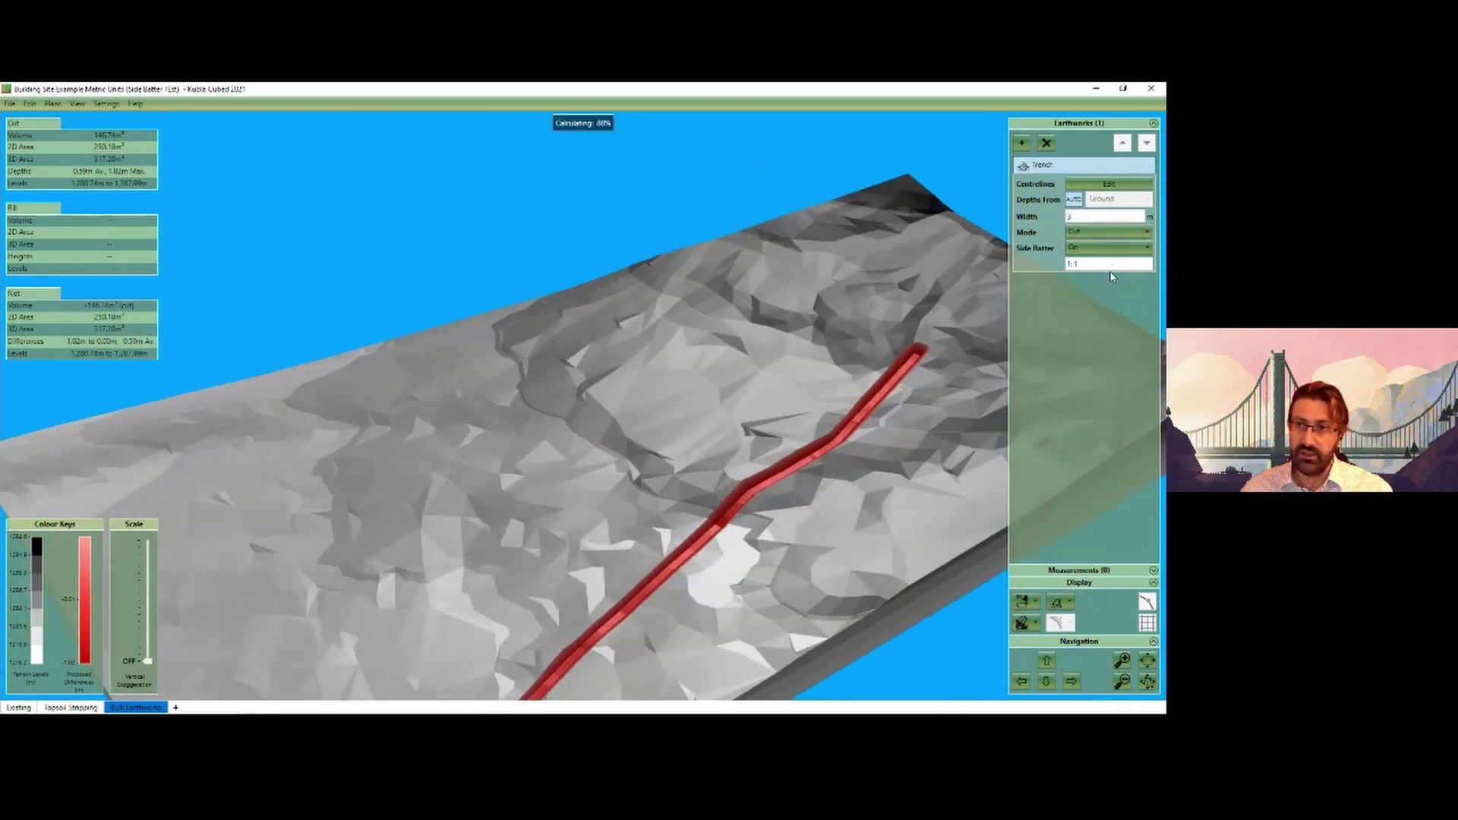
scroll(976, 543, down, 2)
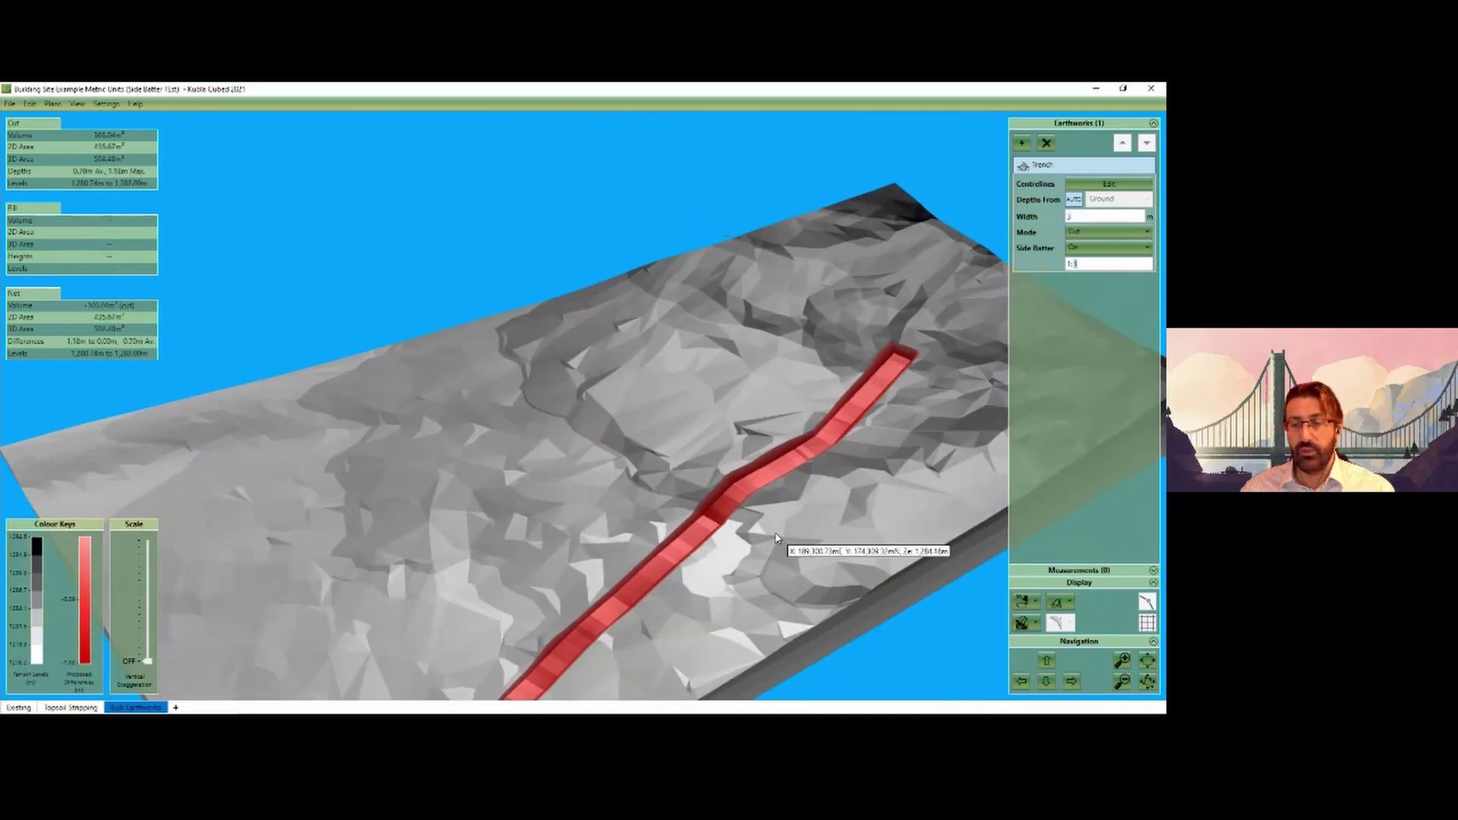
scroll(676, 574, up, 2)
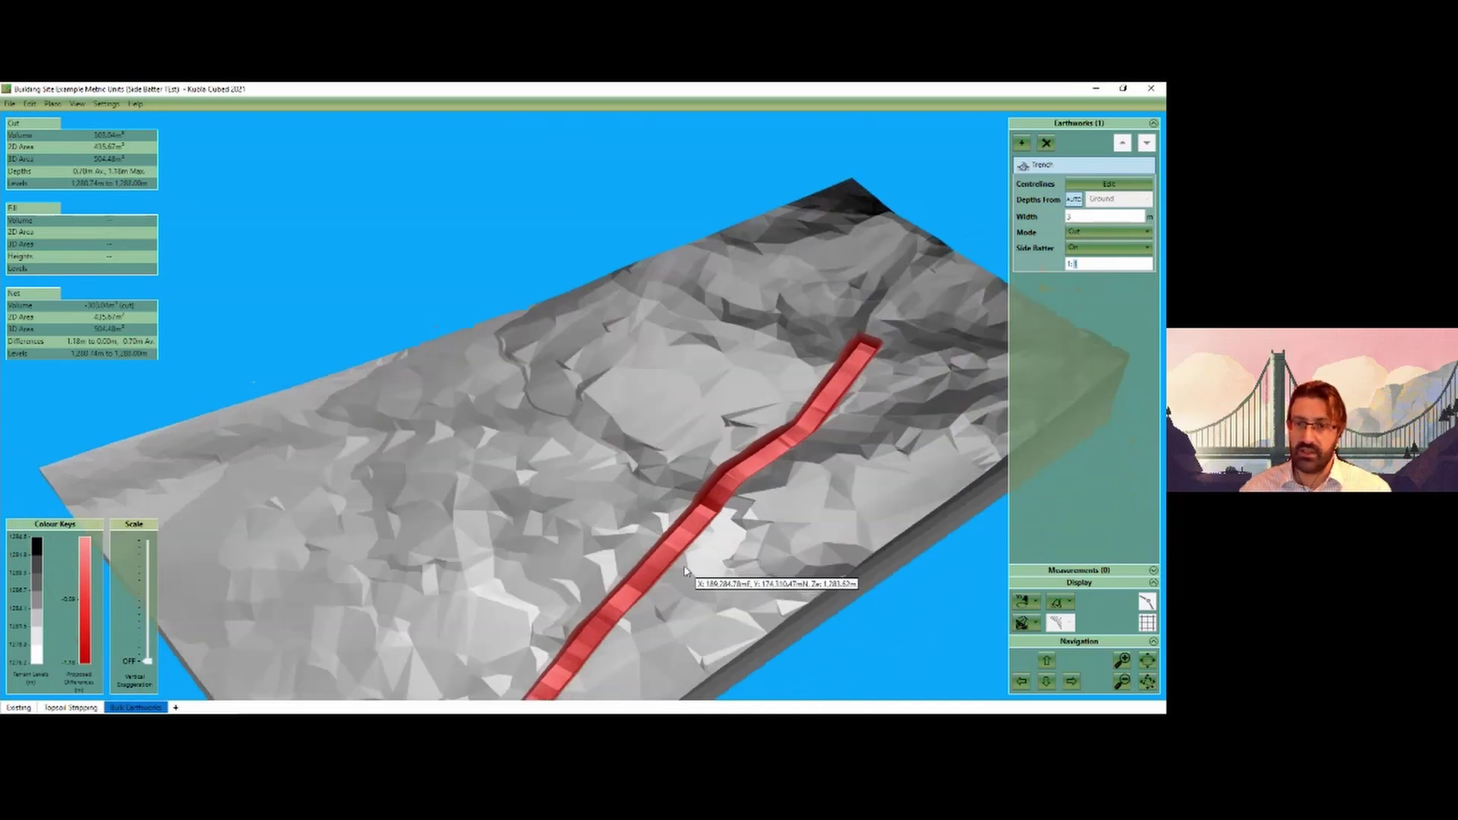
drag(671, 572, 620, 597)
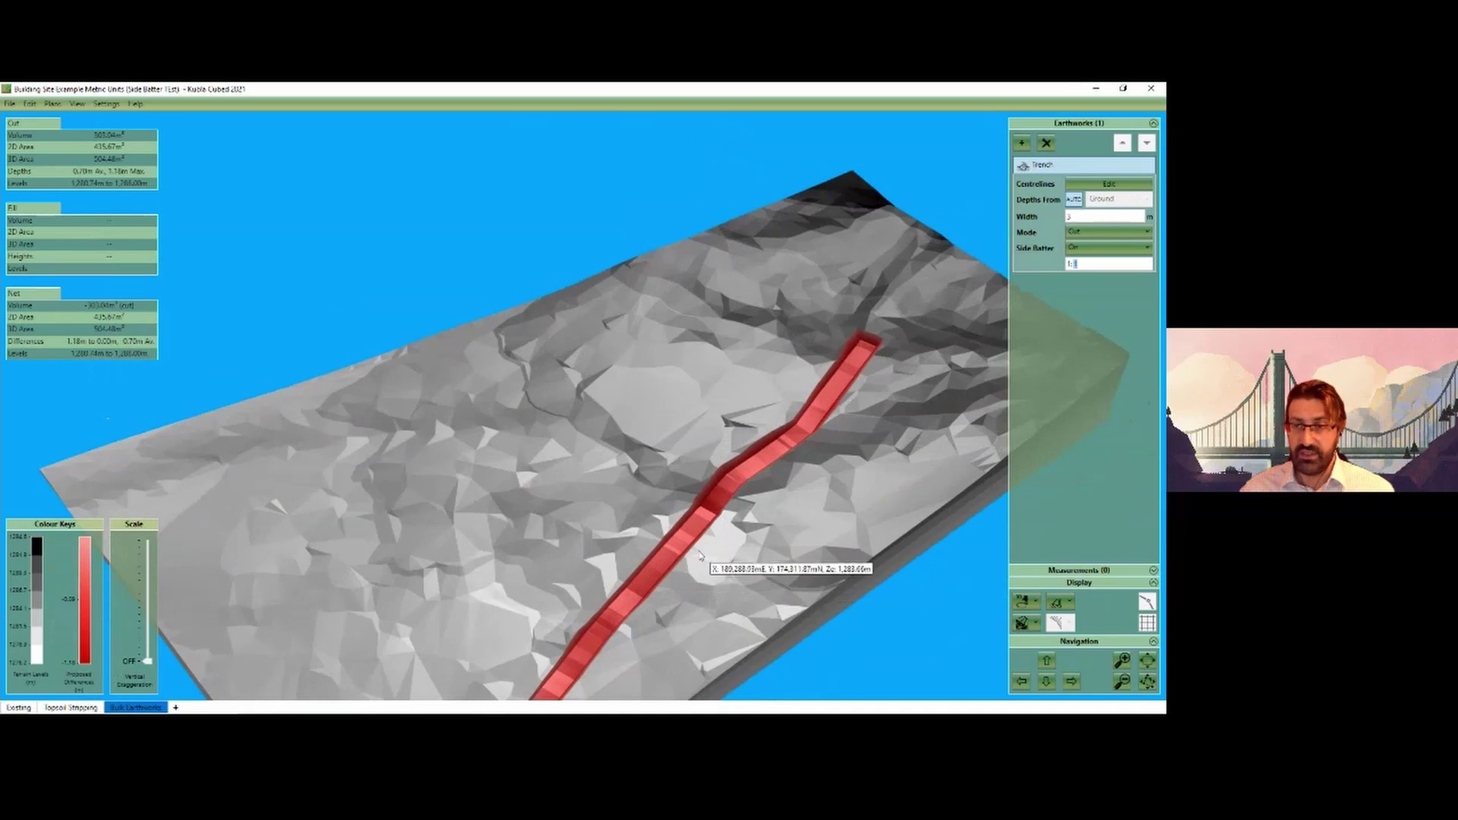
drag(772, 465, 775, 501)
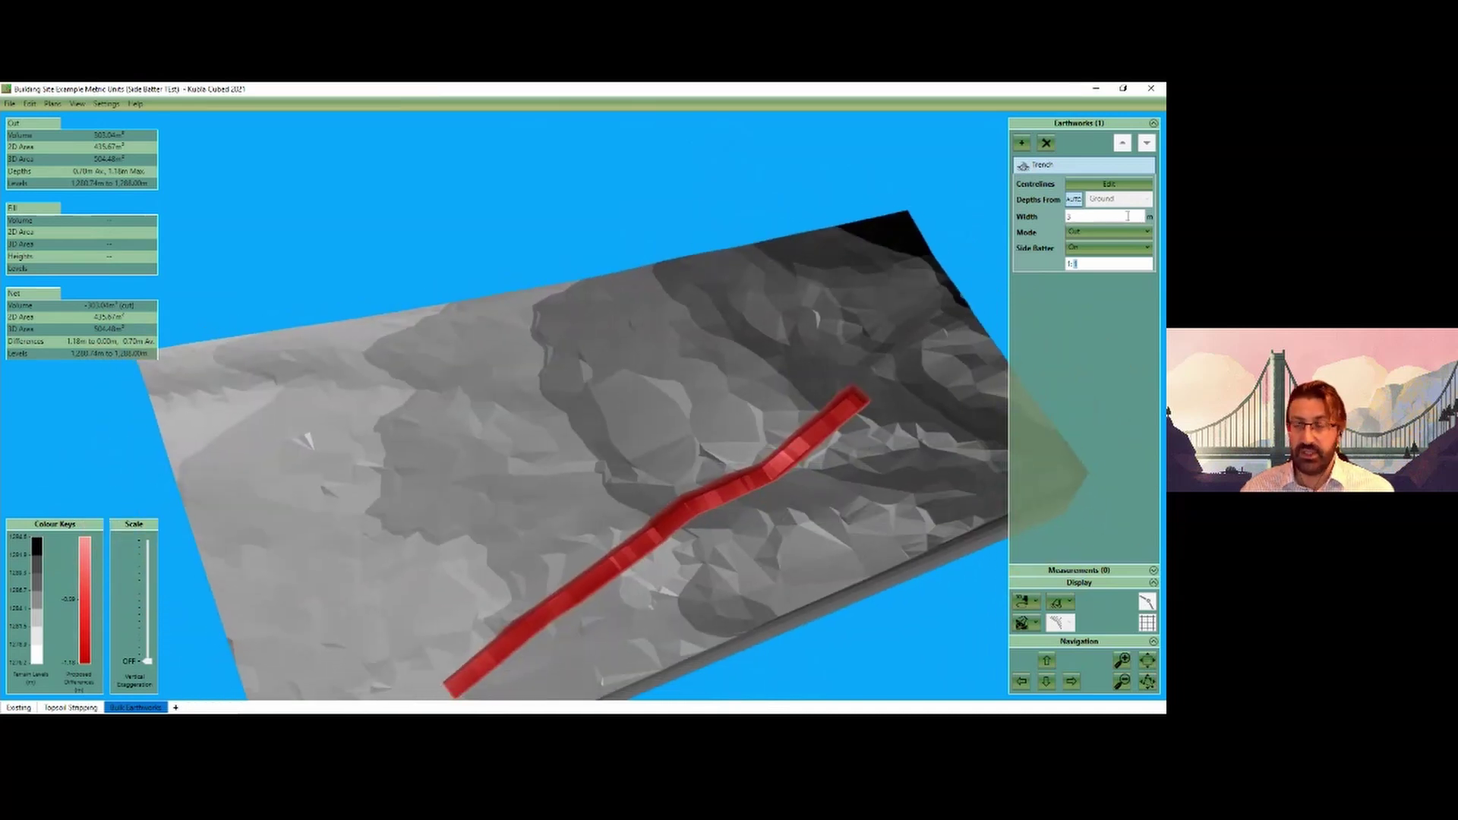
Step: Start a second trench centre line in the parking area north of the existing trench, with its first point at a depth of 1 m
click(1110, 183)
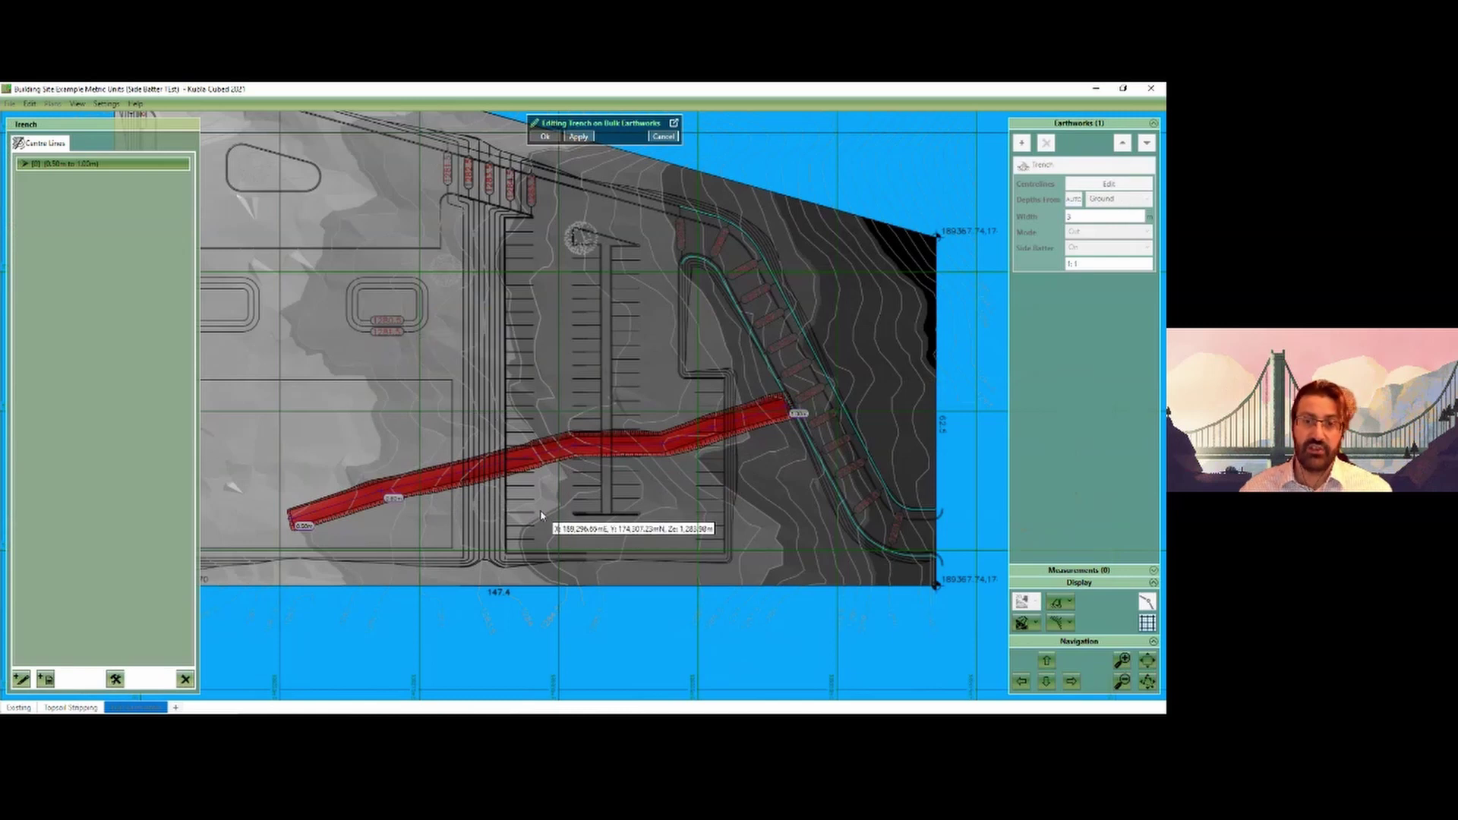
scroll(541, 517, up, 1)
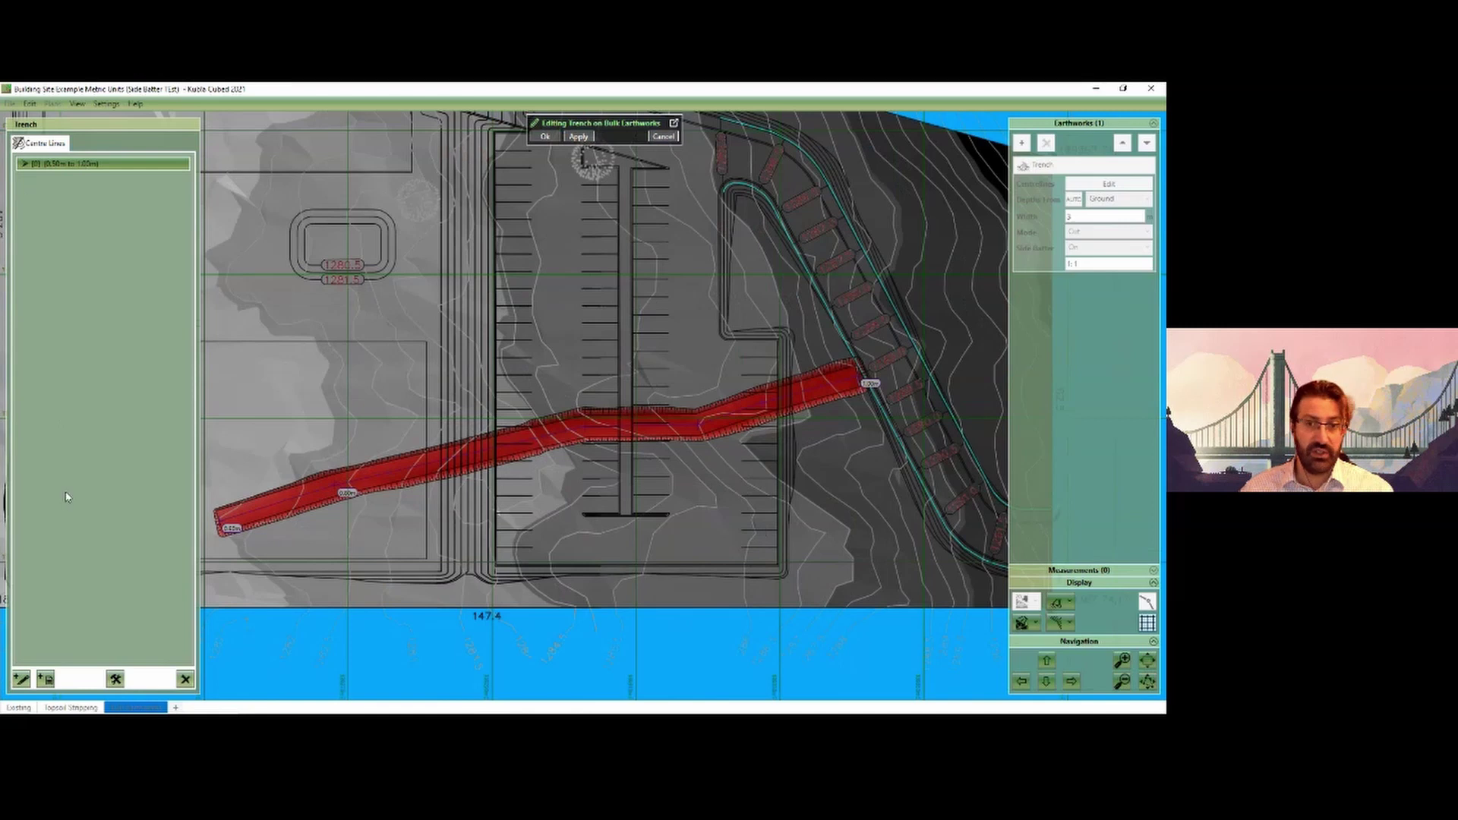
scroll(600, 456, up, 2)
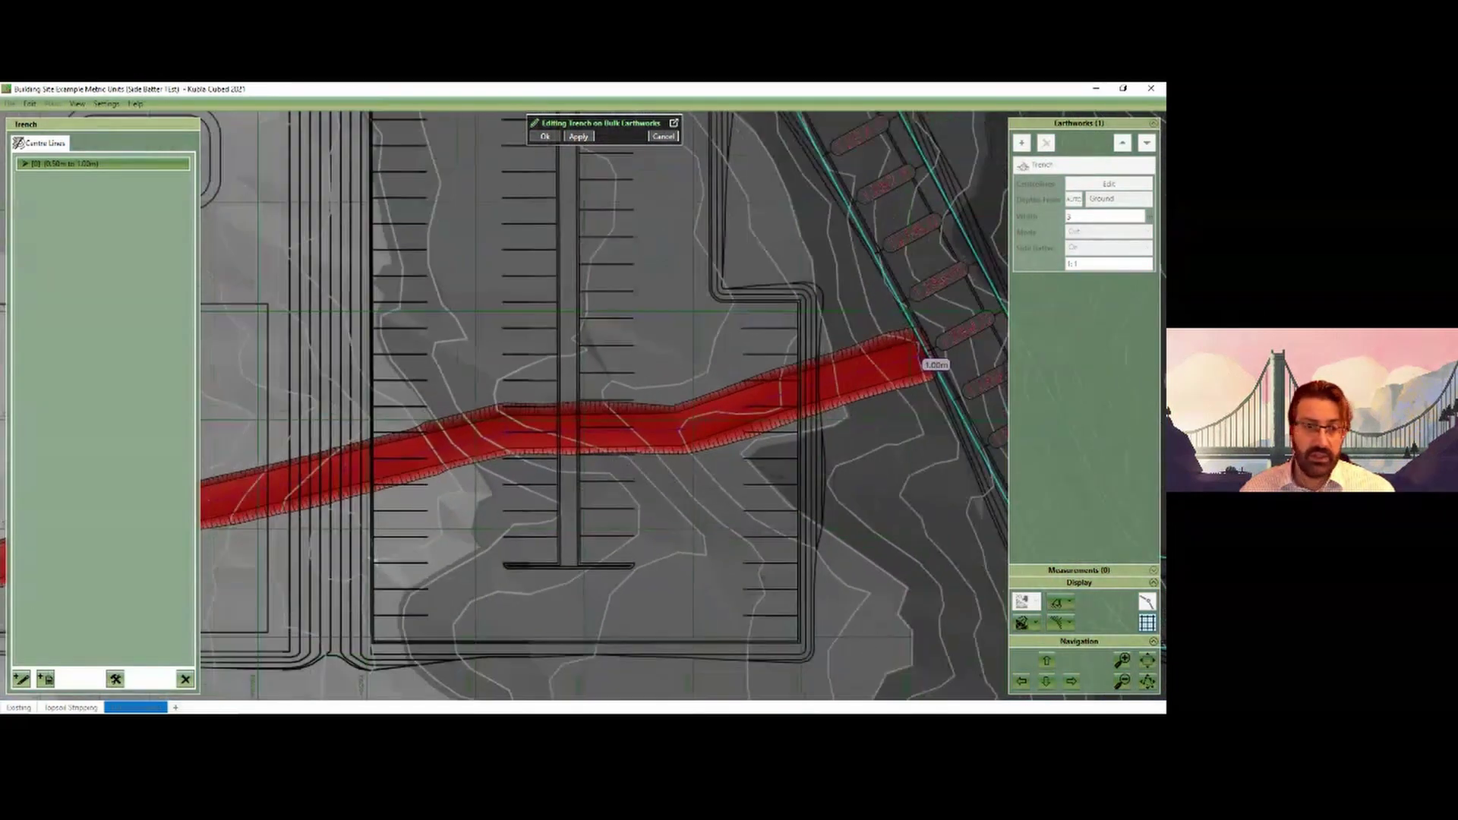
click(19, 680)
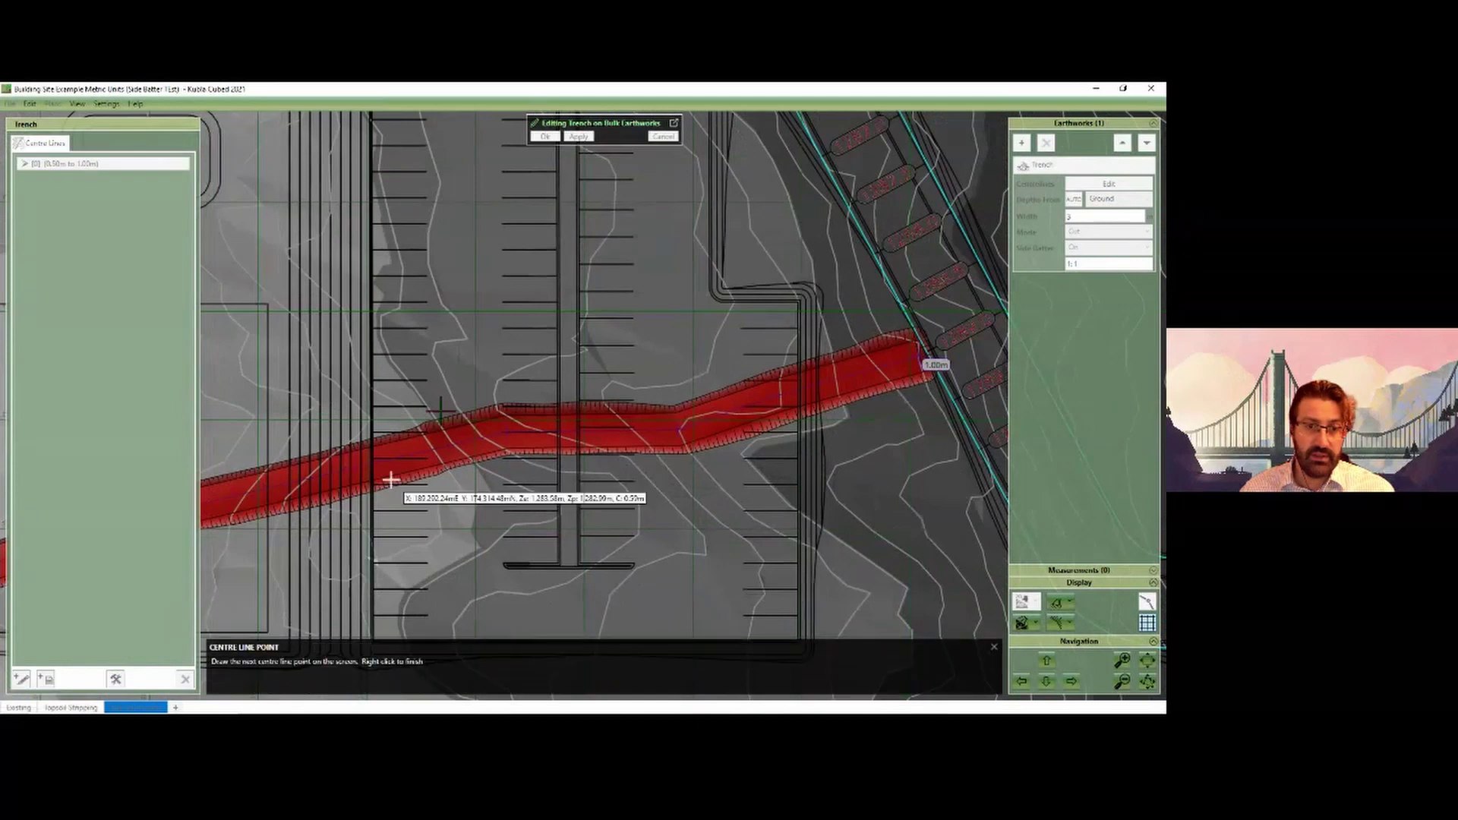
click(474, 190)
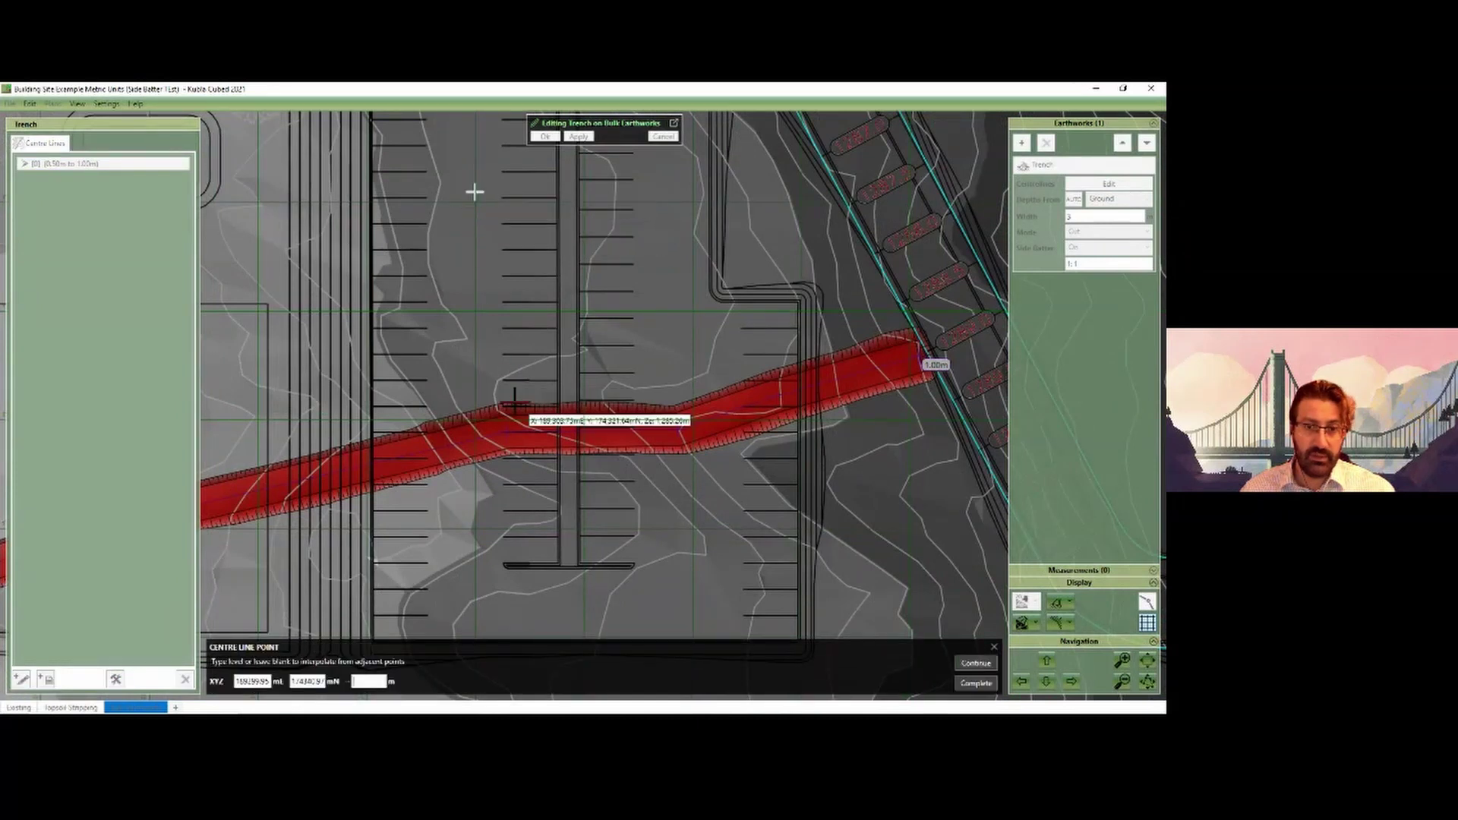
text(1)
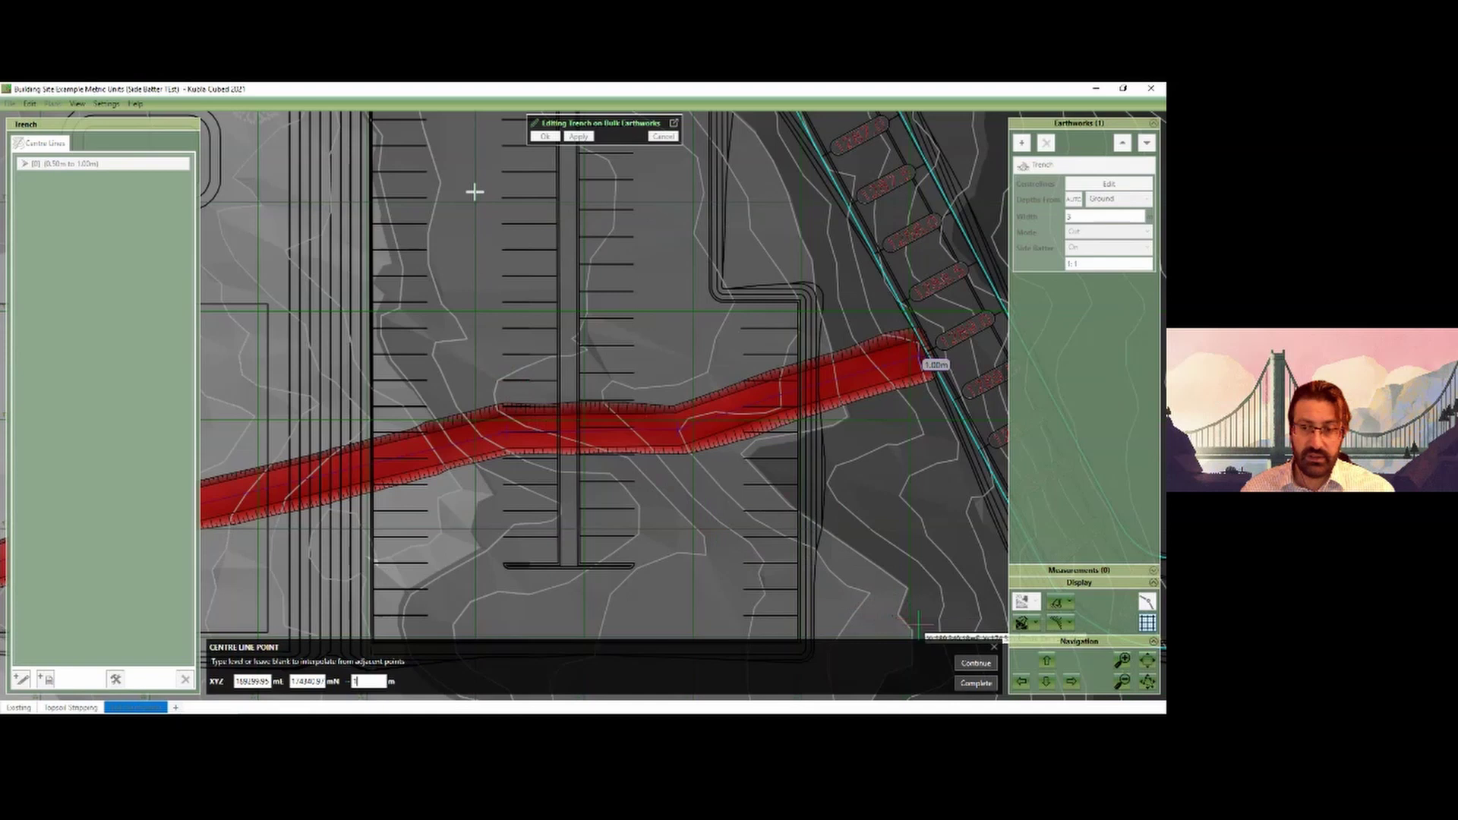
click(974, 664)
Step: End the second centre line south-east of the existing trench, leaving its depth blank for interpolation, and accept the crossing branch
click(727, 563)
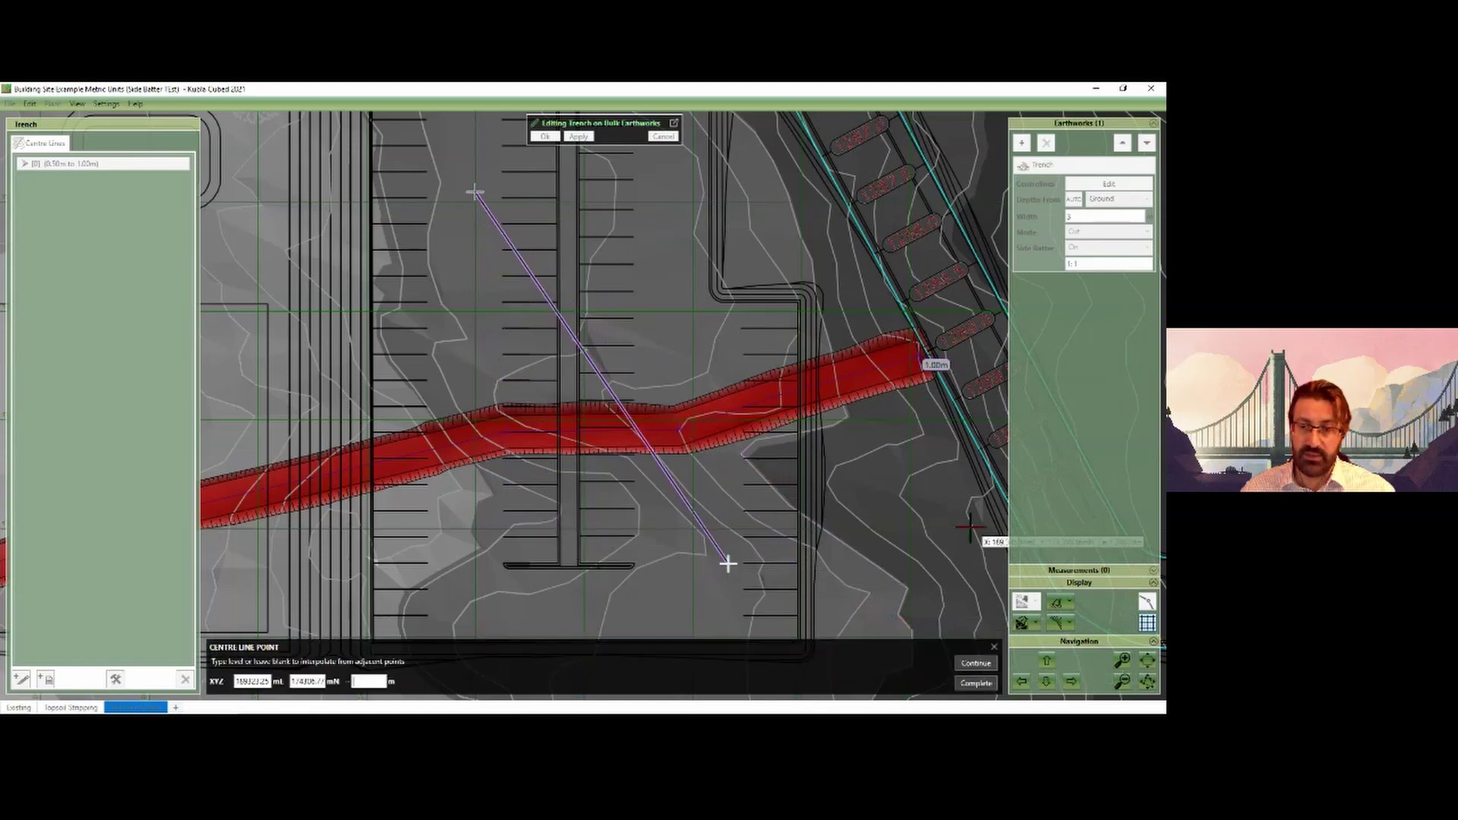
click(976, 684)
click(975, 684)
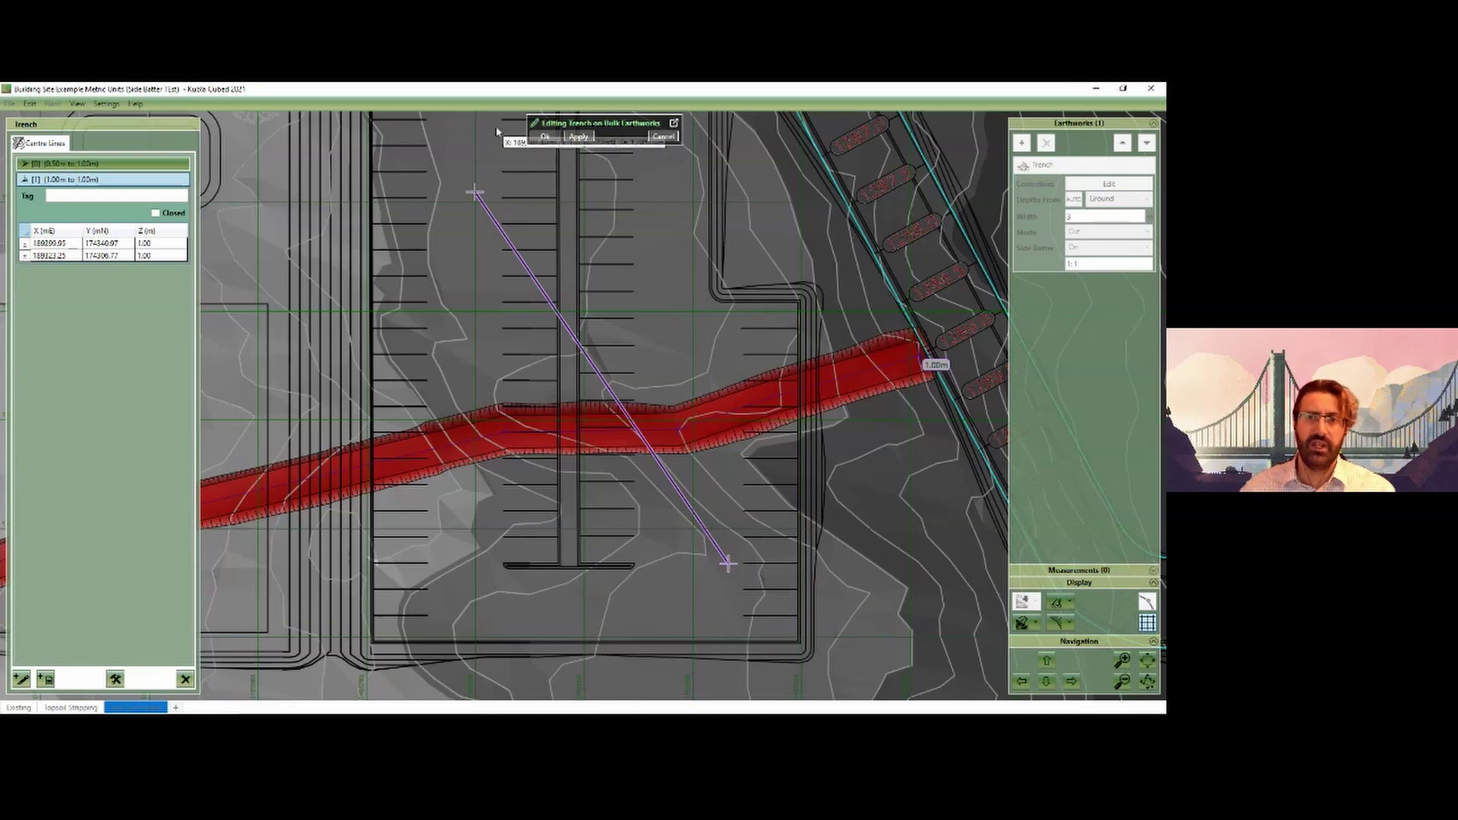
click(534, 139)
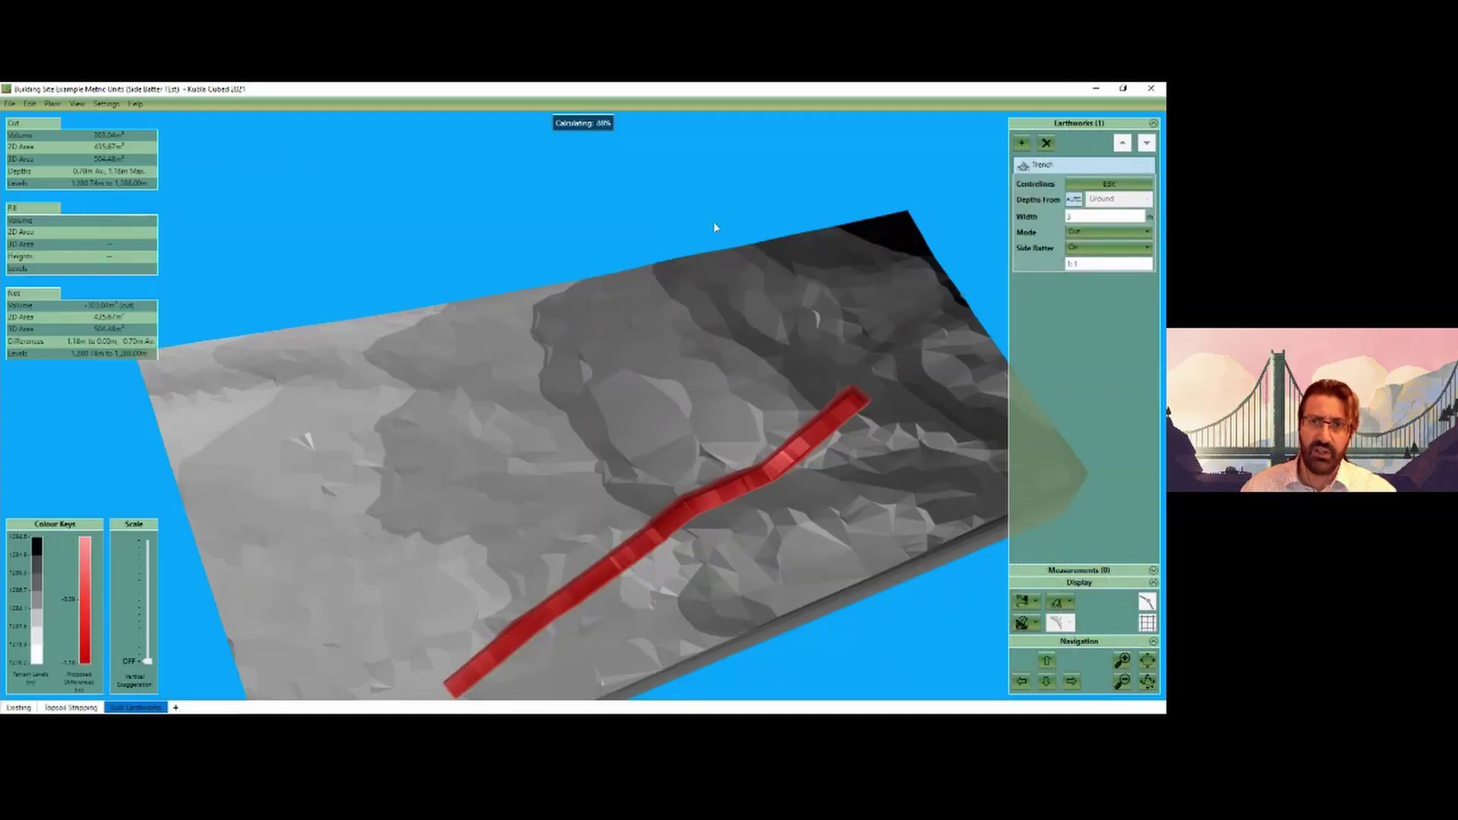
Step: Examine in 3D how the side batters and depths of the two trench branches meet at their crossing
drag(784, 499, 855, 535)
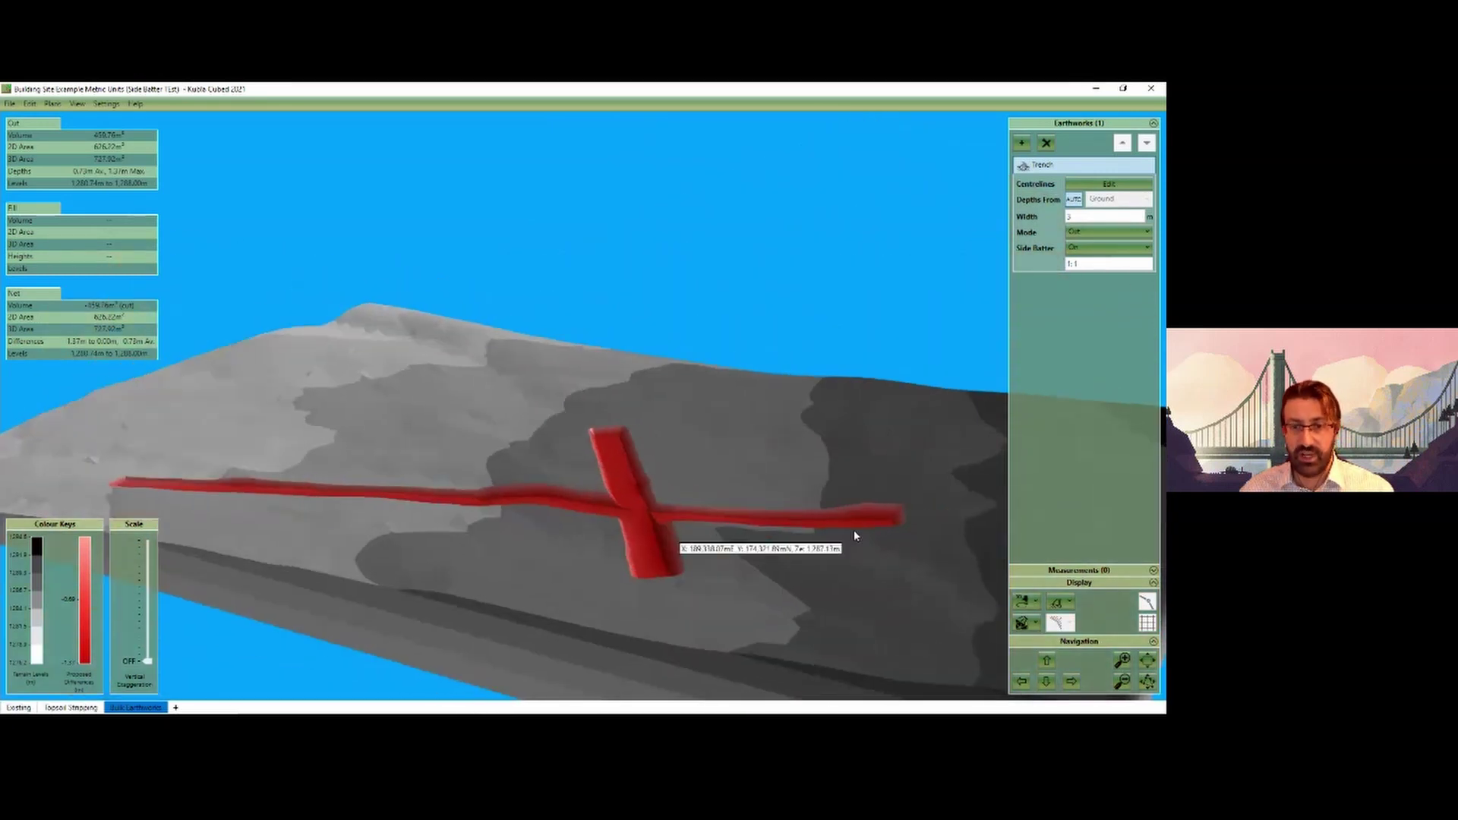
scroll(798, 559, up, 3)
drag(684, 629, 683, 611)
drag(836, 456, 819, 504)
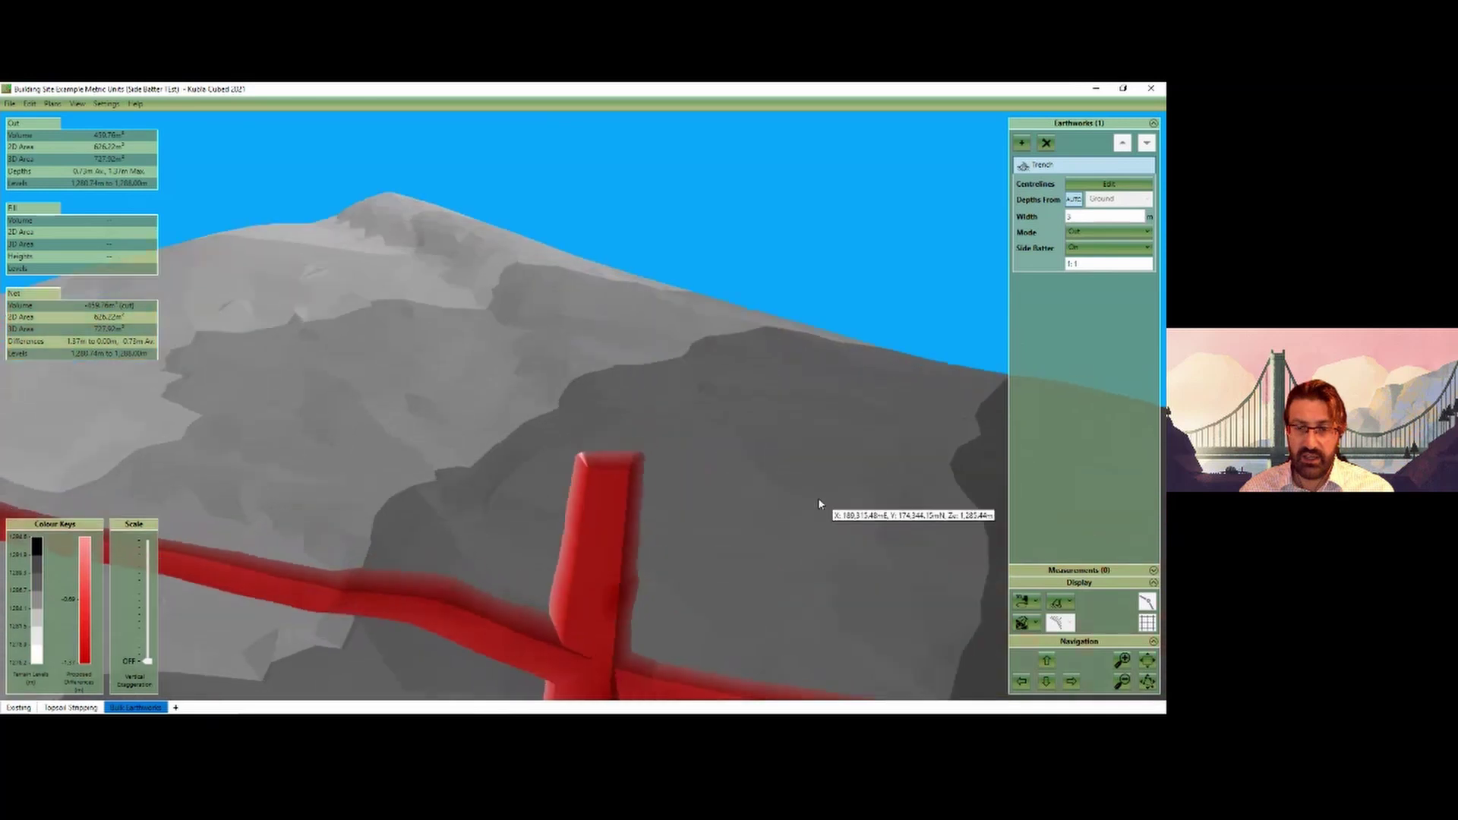
drag(618, 596, 577, 591)
drag(643, 634, 643, 627)
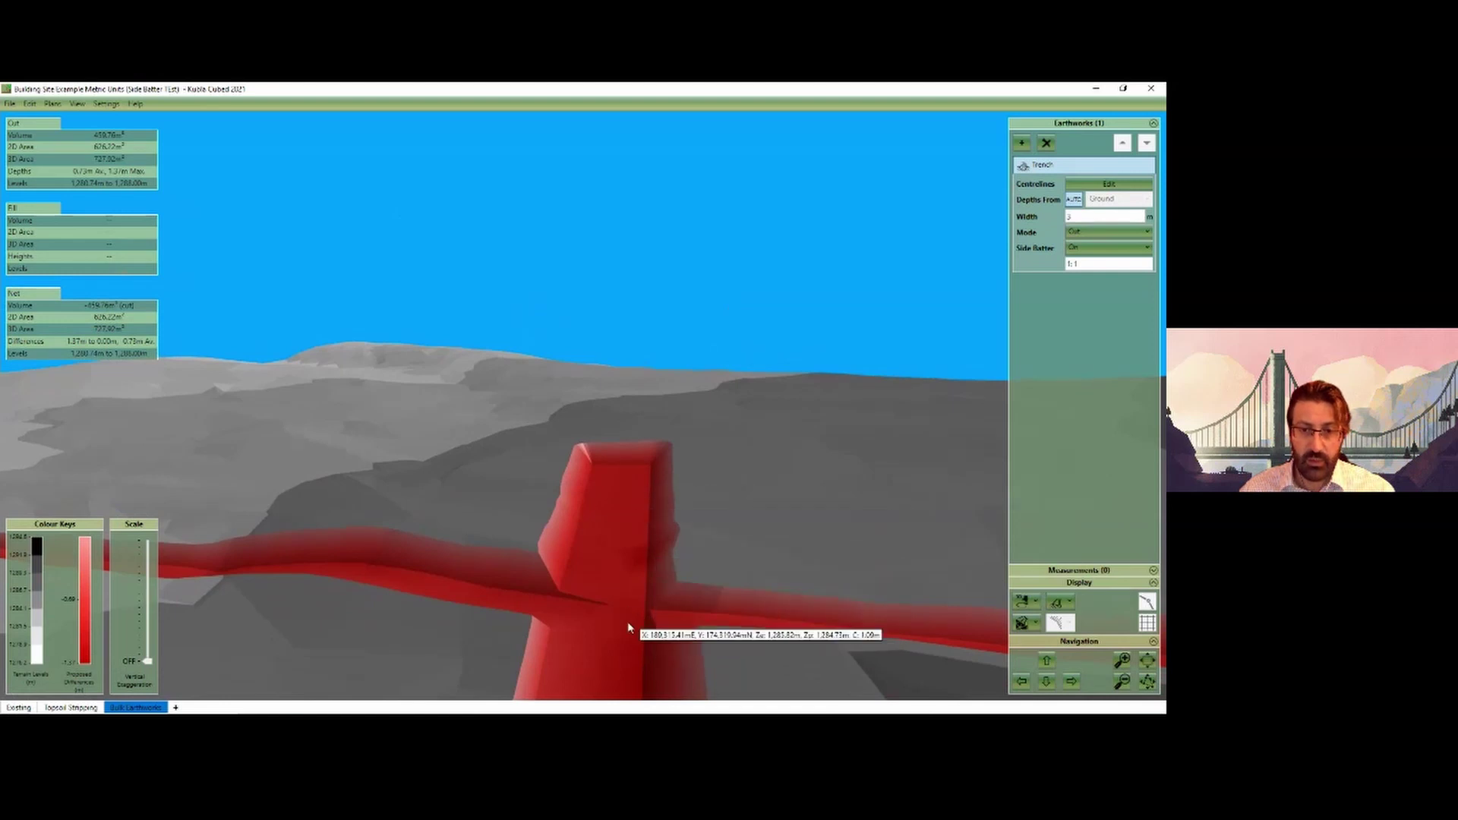
scroll(583, 635, down, 3)
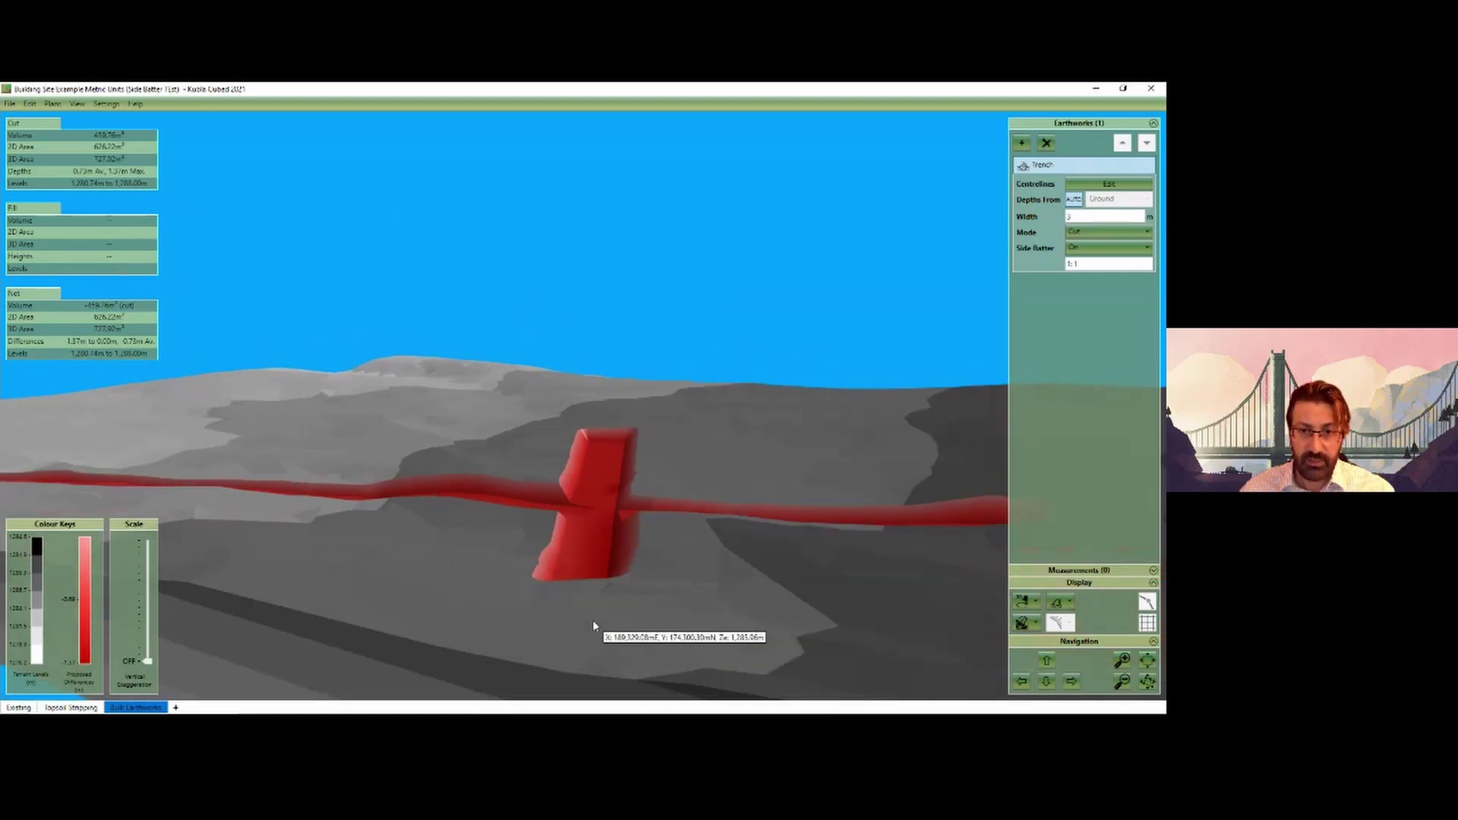
drag(593, 621, 659, 645)
scroll(764, 640, down, 3)
drag(768, 640, 700, 566)
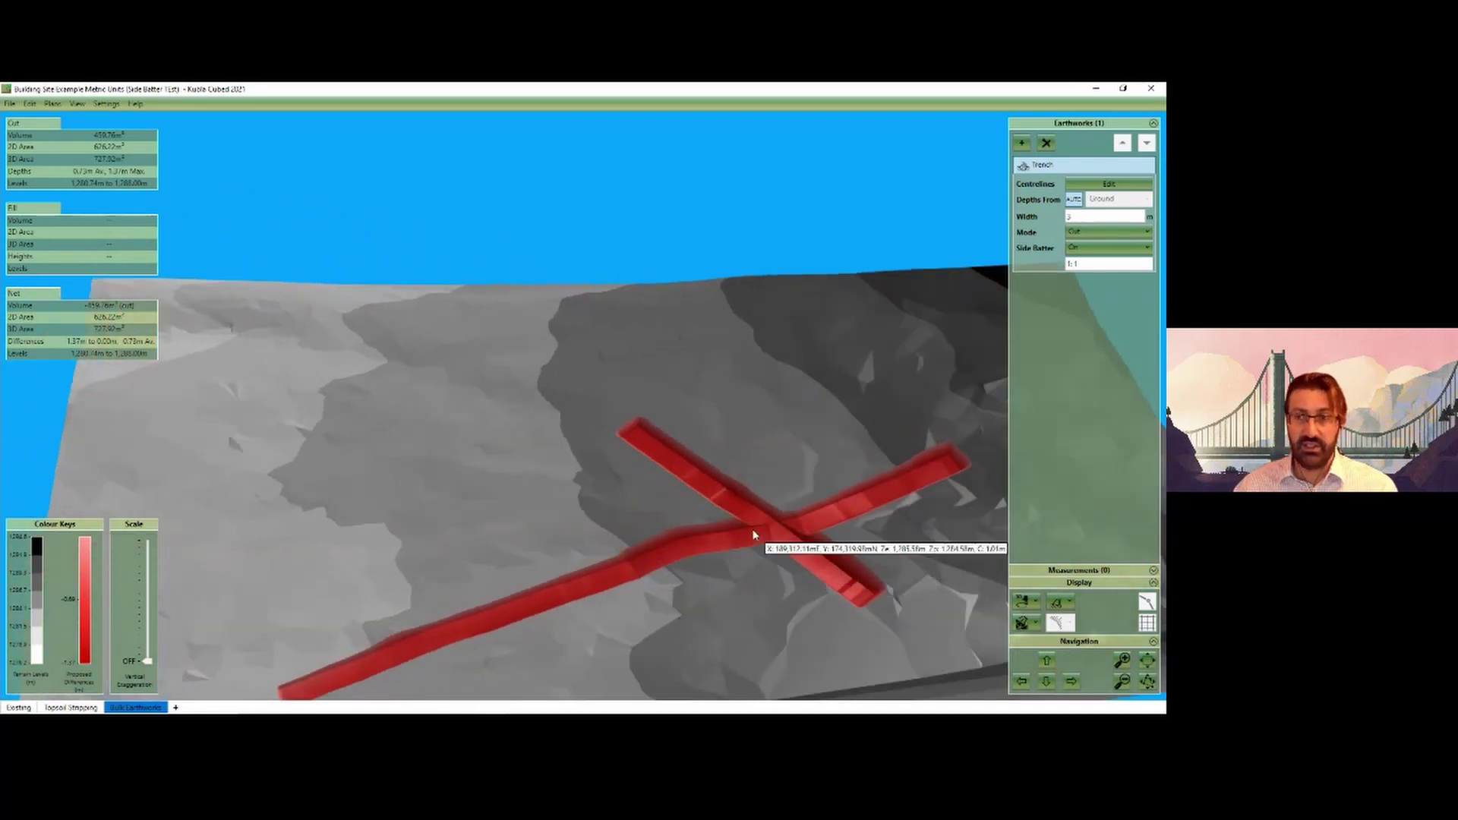
drag(808, 491, 657, 498)
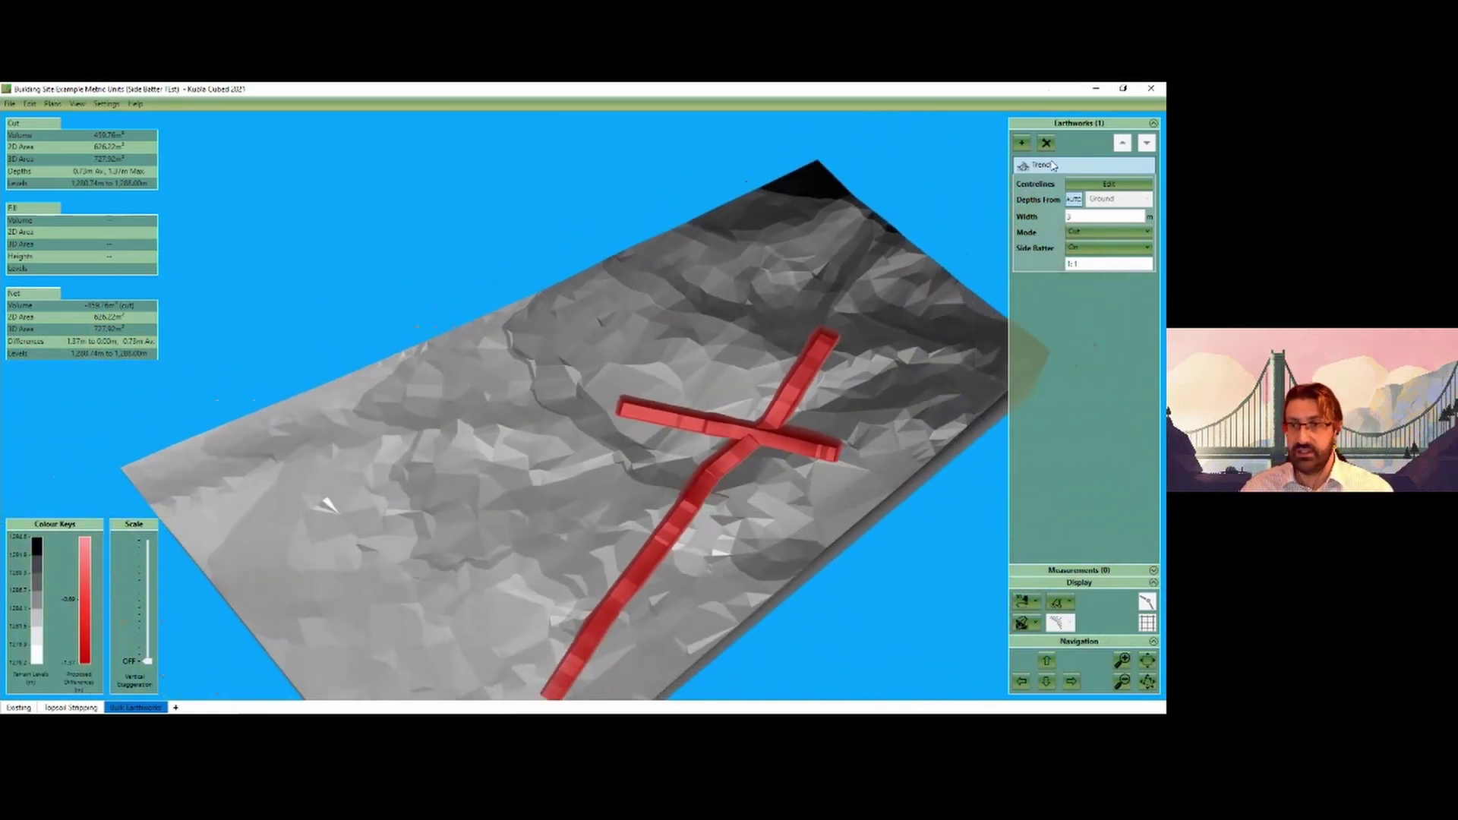
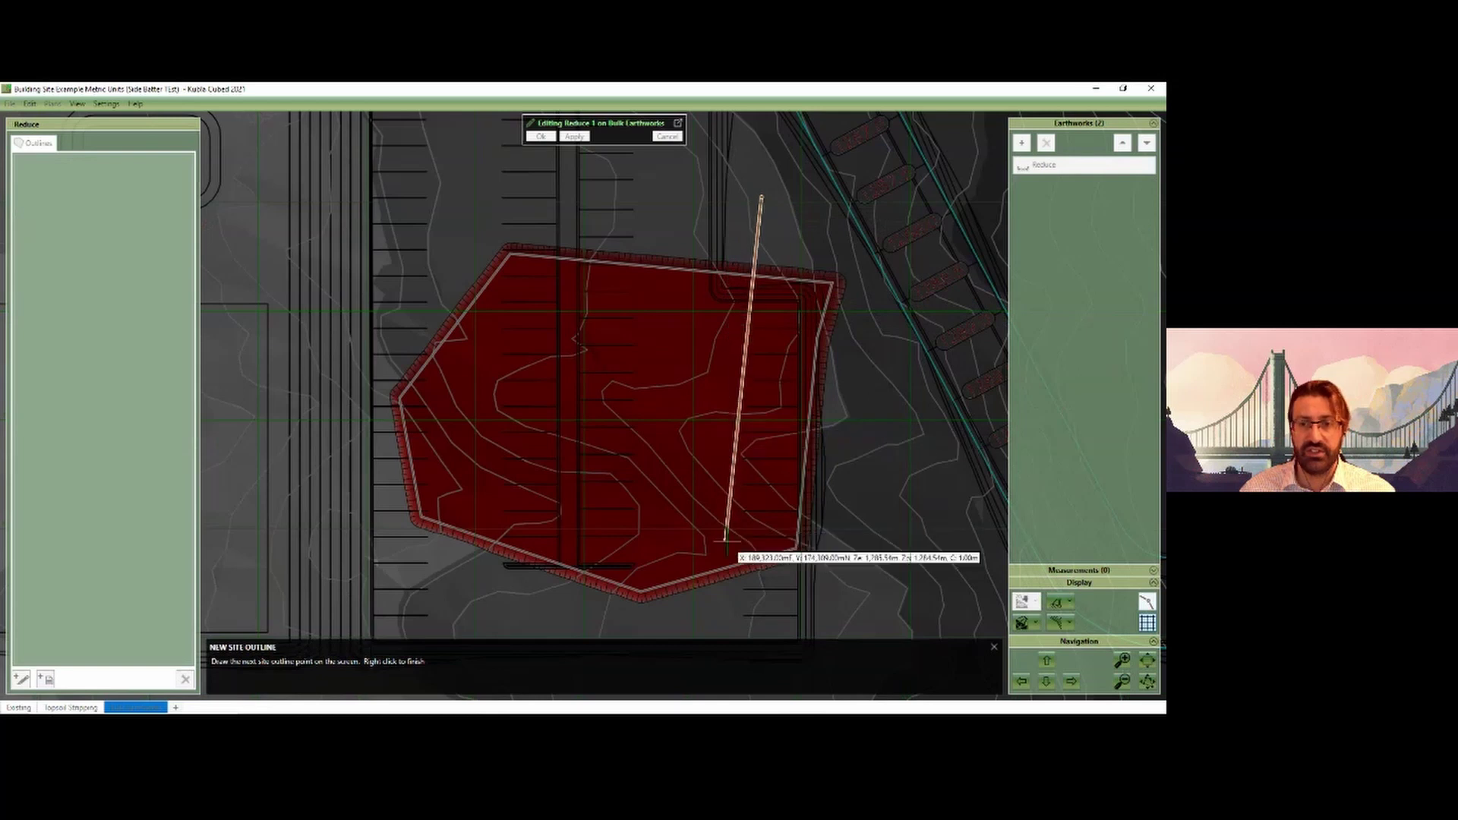
Step: Complete a five-point reduce outline overlapping the east edge of the existing reduced area, and set its depth to 2 m with a 1:1 side batter
click(771, 606)
click(945, 589)
right_click(939, 225)
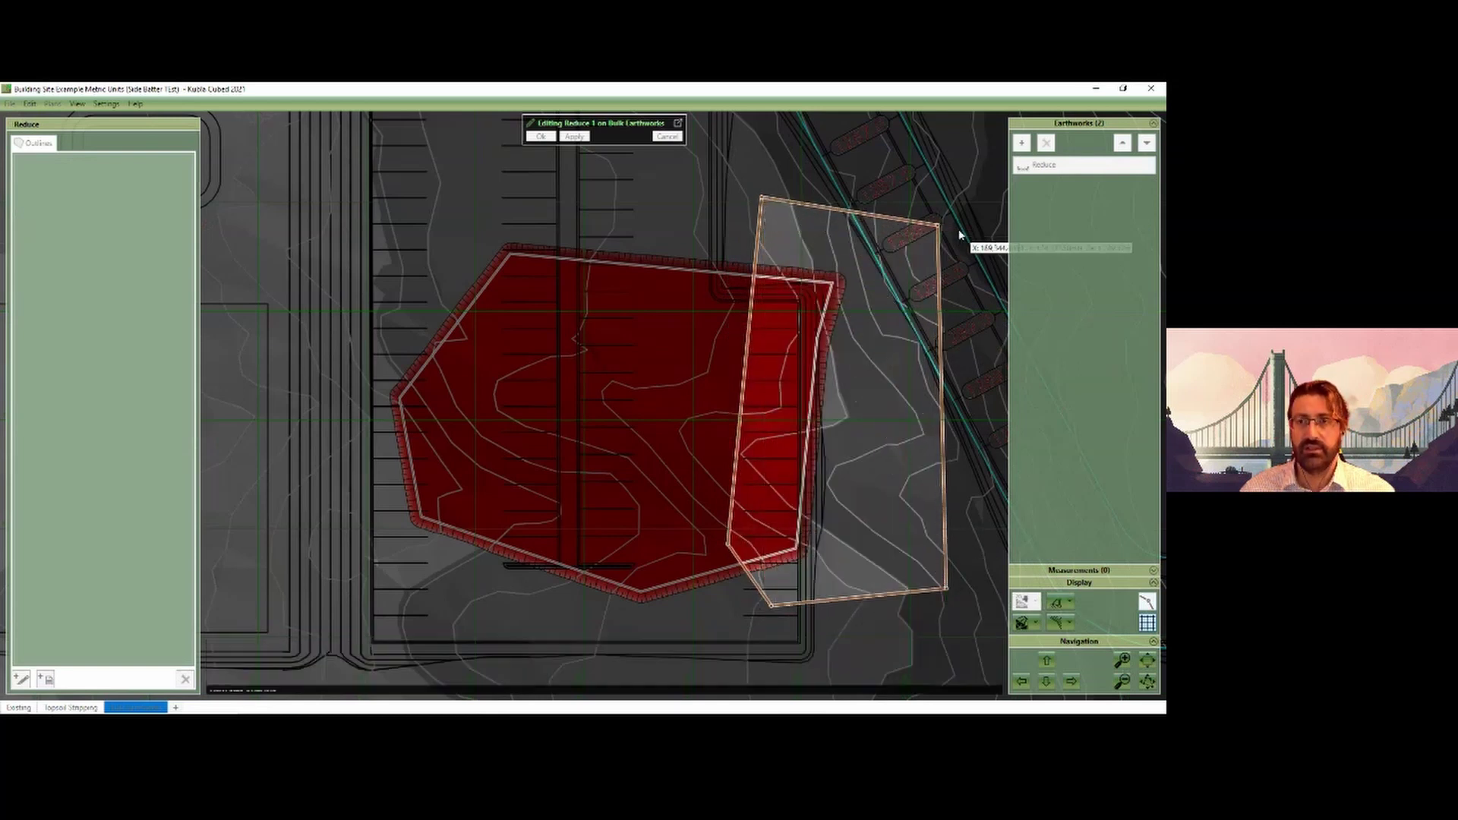
click(967, 687)
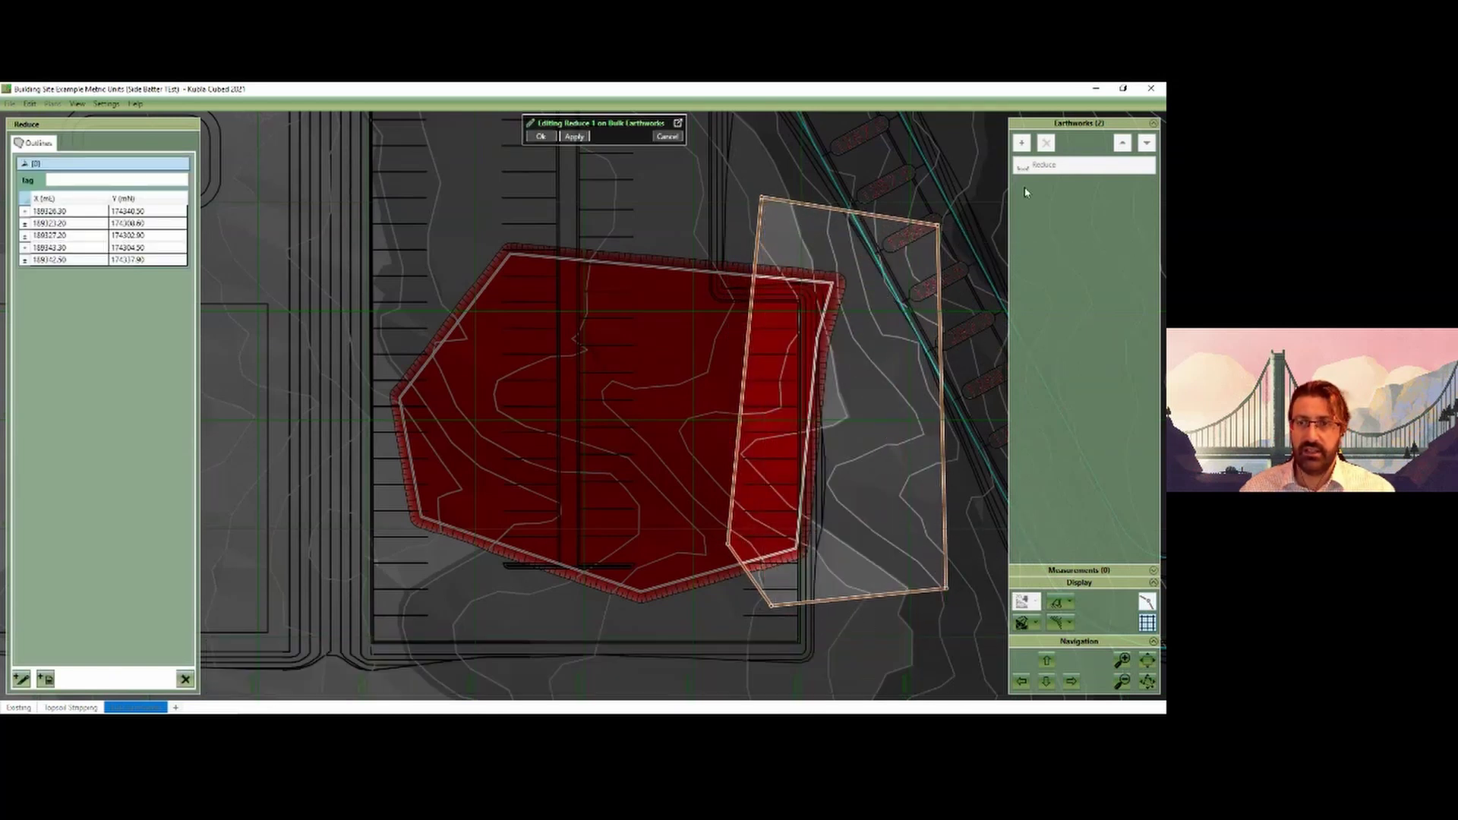
click(536, 137)
click(1088, 219)
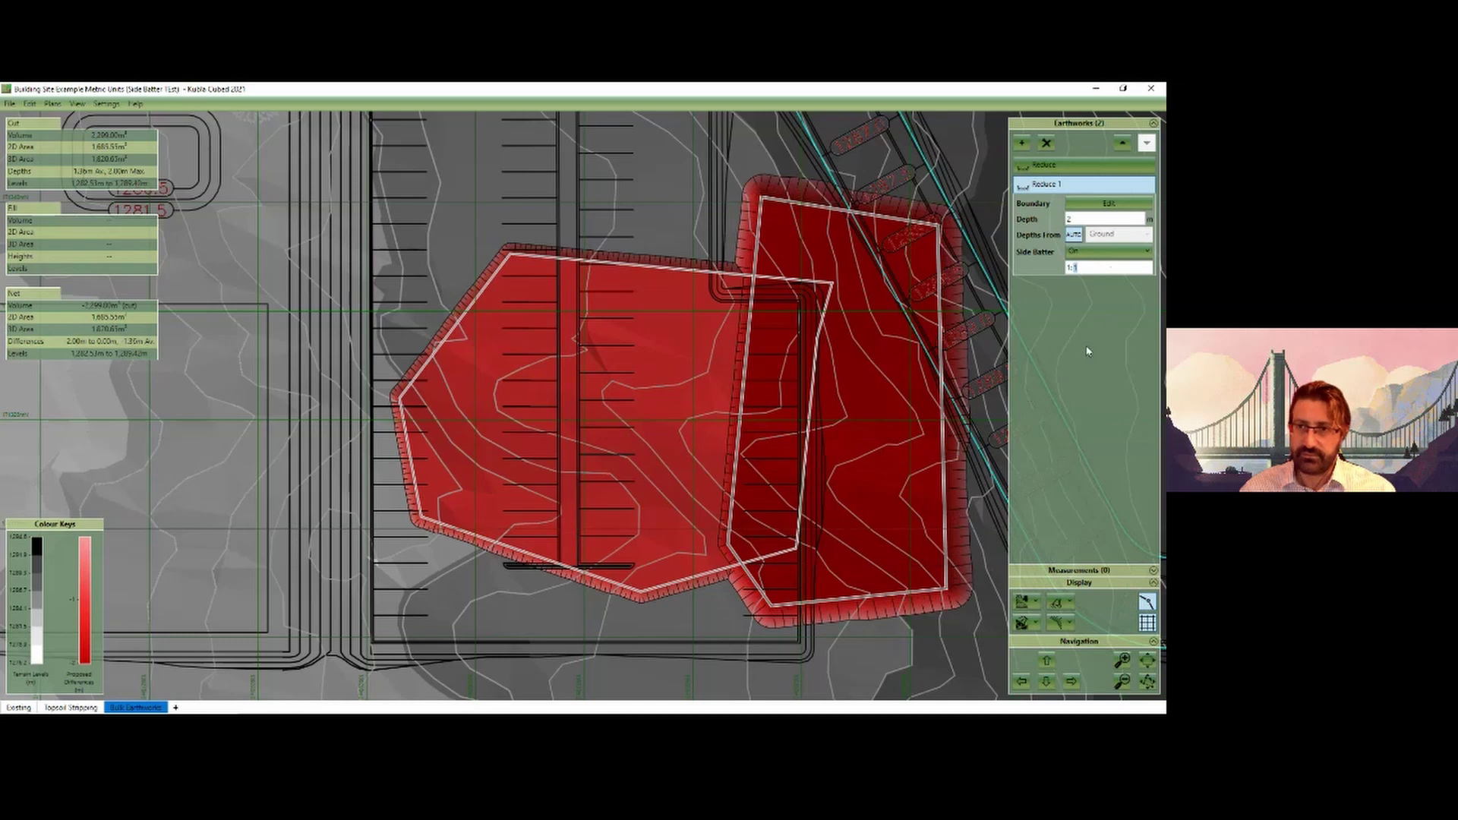
Step: Turn off automatic depth referencing for both reduce elements and measure their depths from the Previous Element
click(1074, 235)
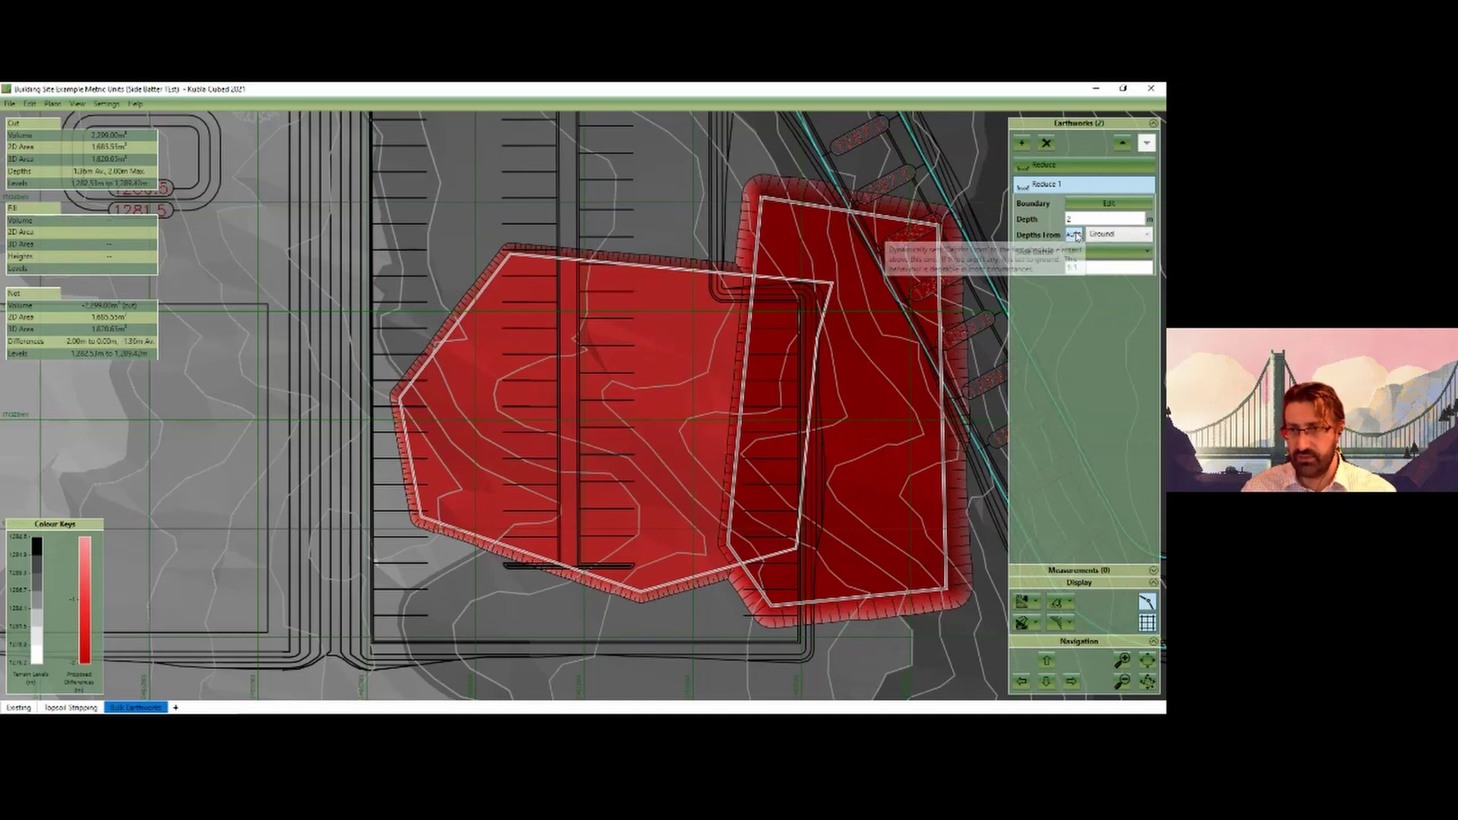
click(1079, 166)
click(1107, 215)
click(1108, 243)
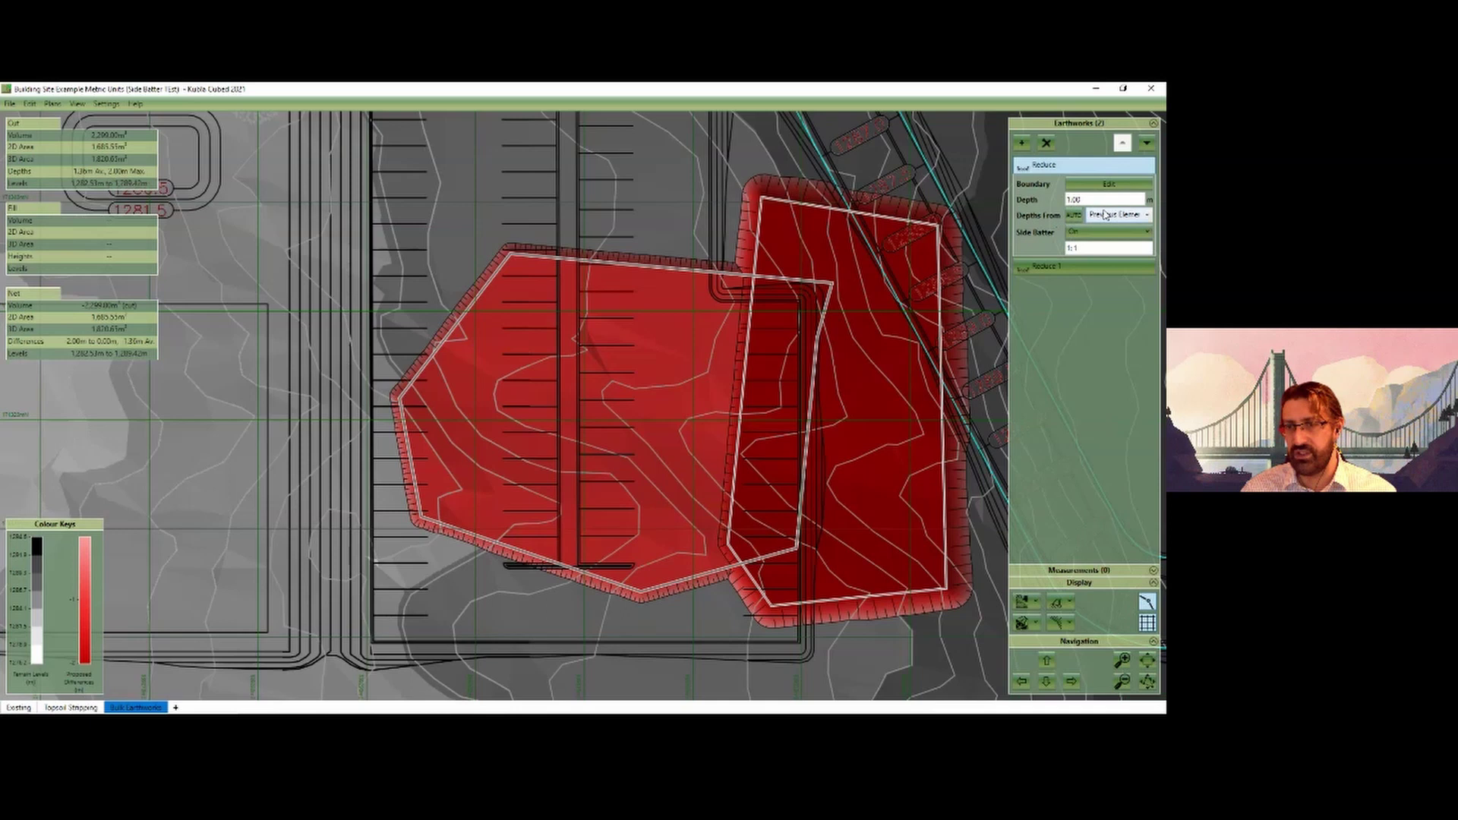
click(1090, 263)
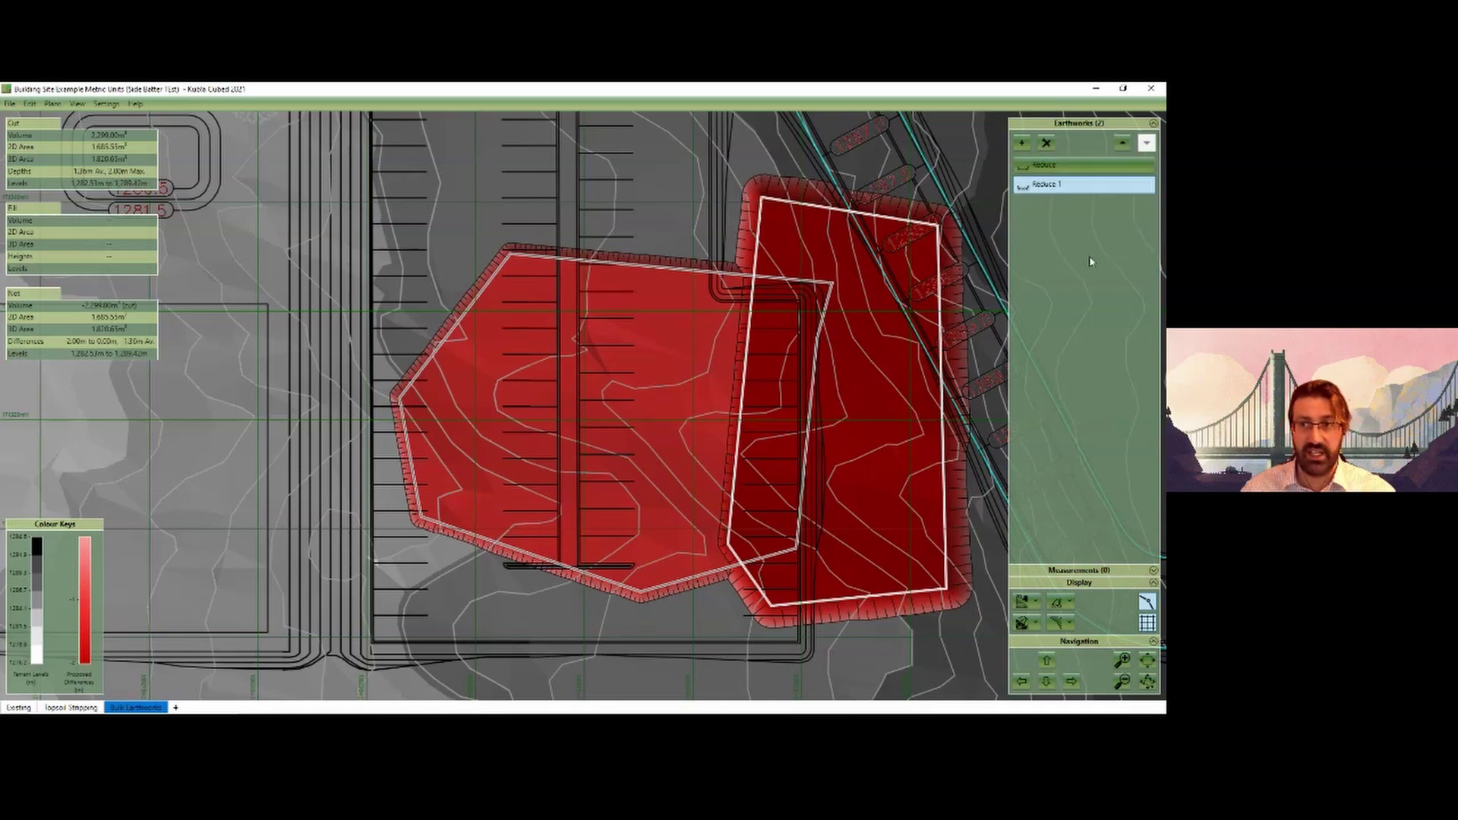
click(1096, 187)
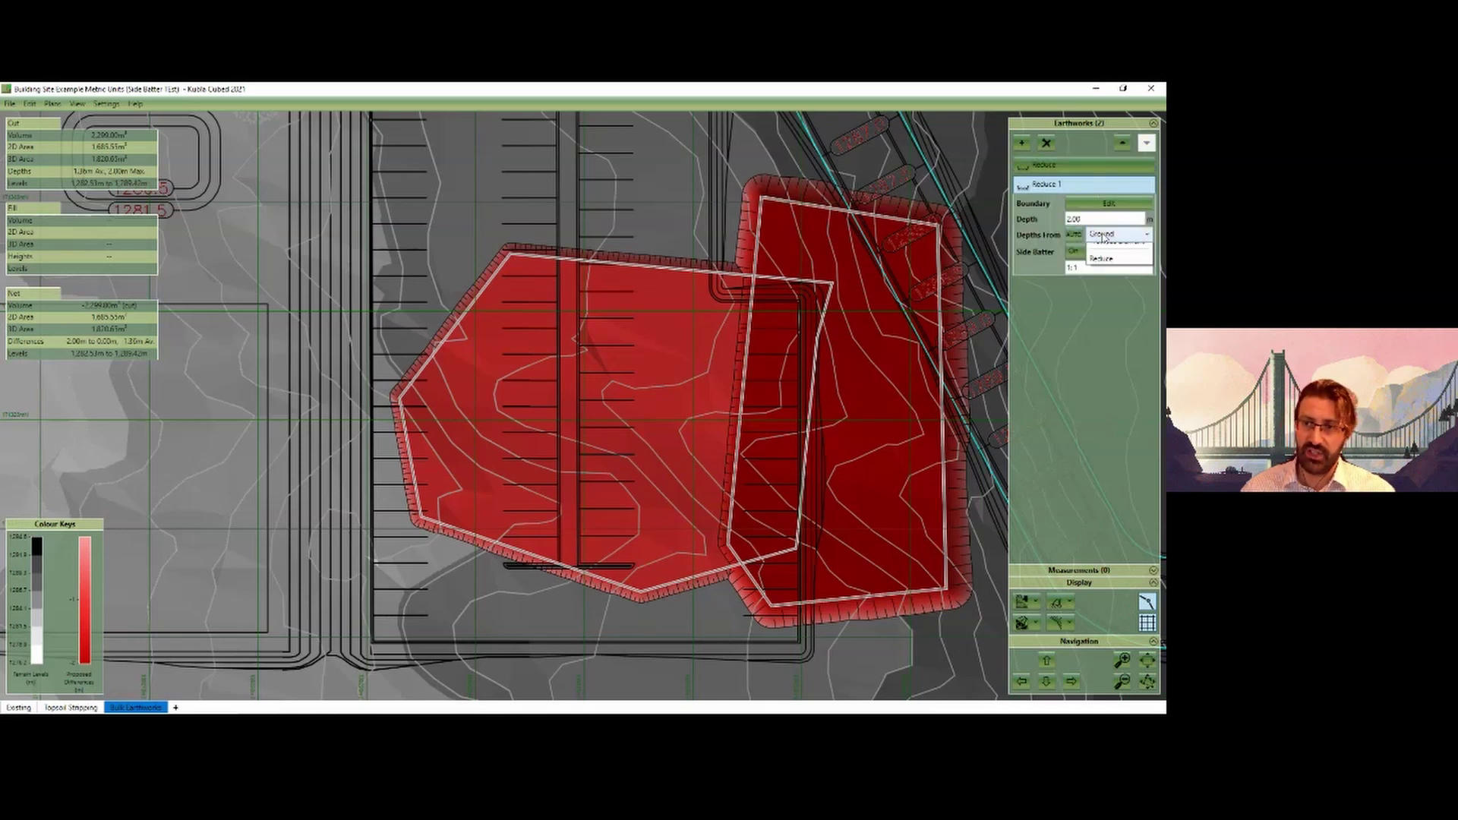
click(1104, 262)
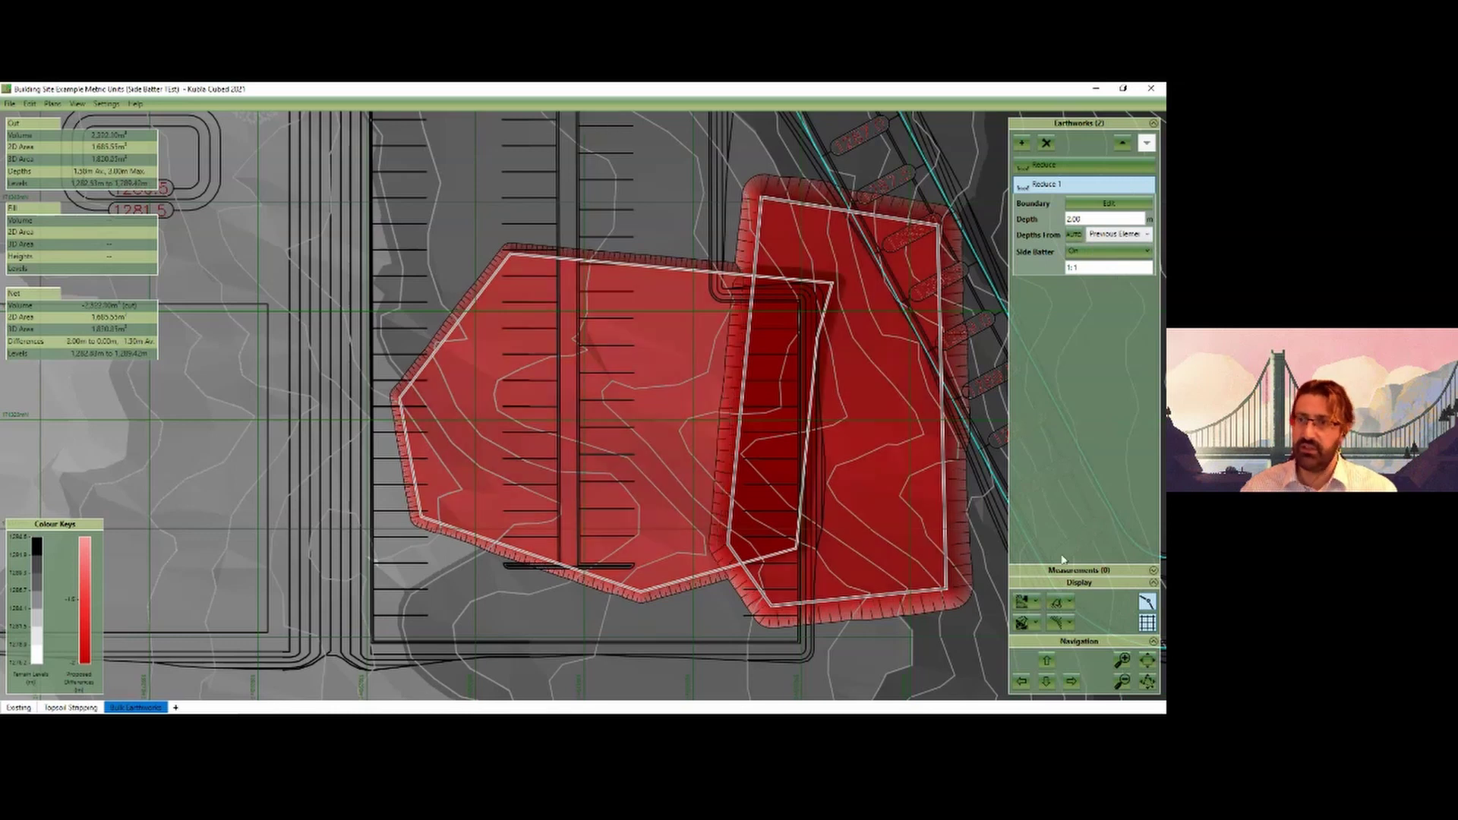
Step: Inspect the overlapping reduce areas in 3D and return Reduce 1's depth reference to automatic
click(1026, 601)
click(987, 640)
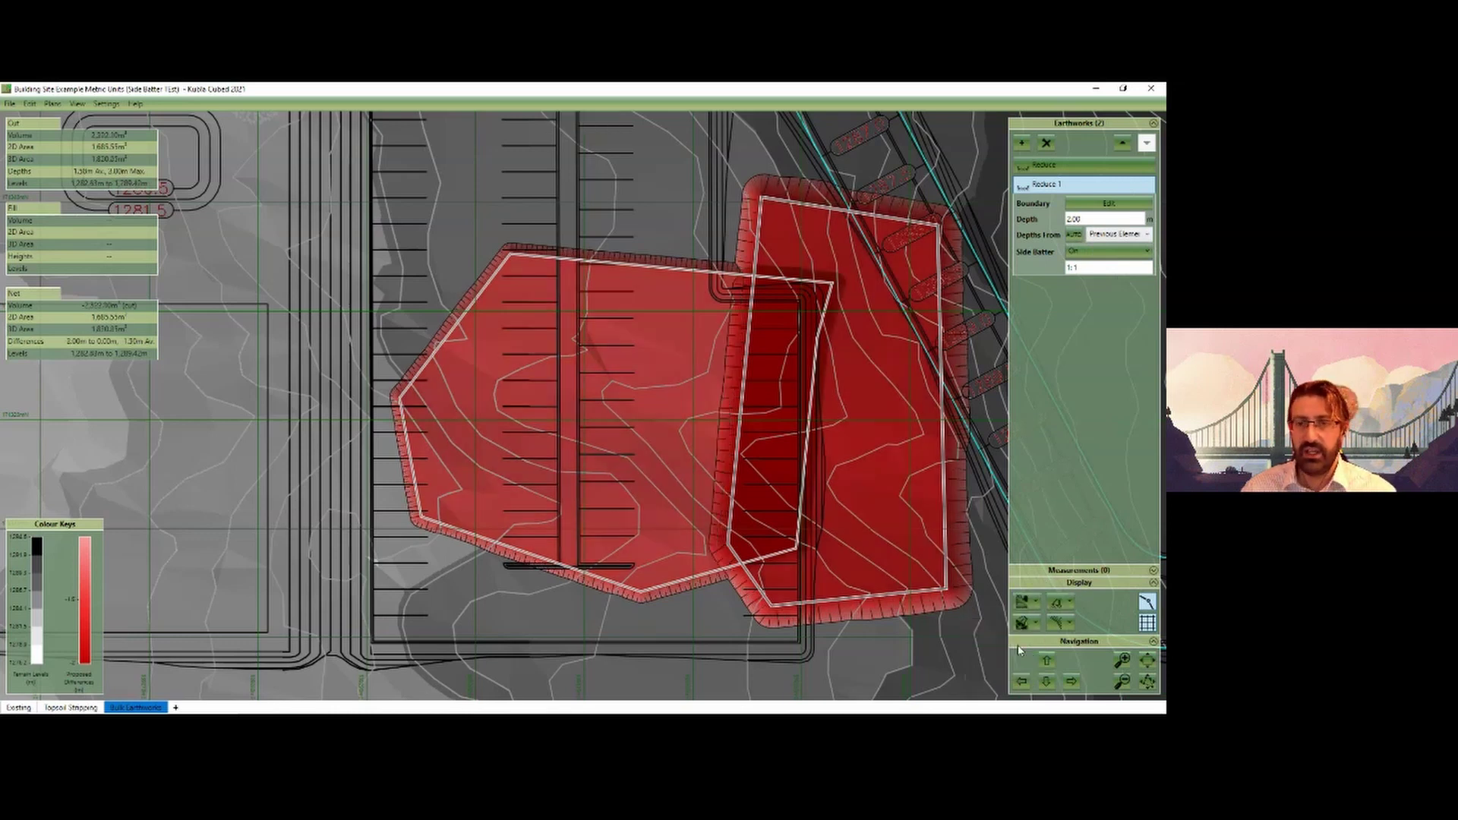
drag(856, 460, 884, 416)
mouse_move(849, 317)
mouse_down()
mouse_move(861, 350)
mouse_move(836, 302)
mouse_up()
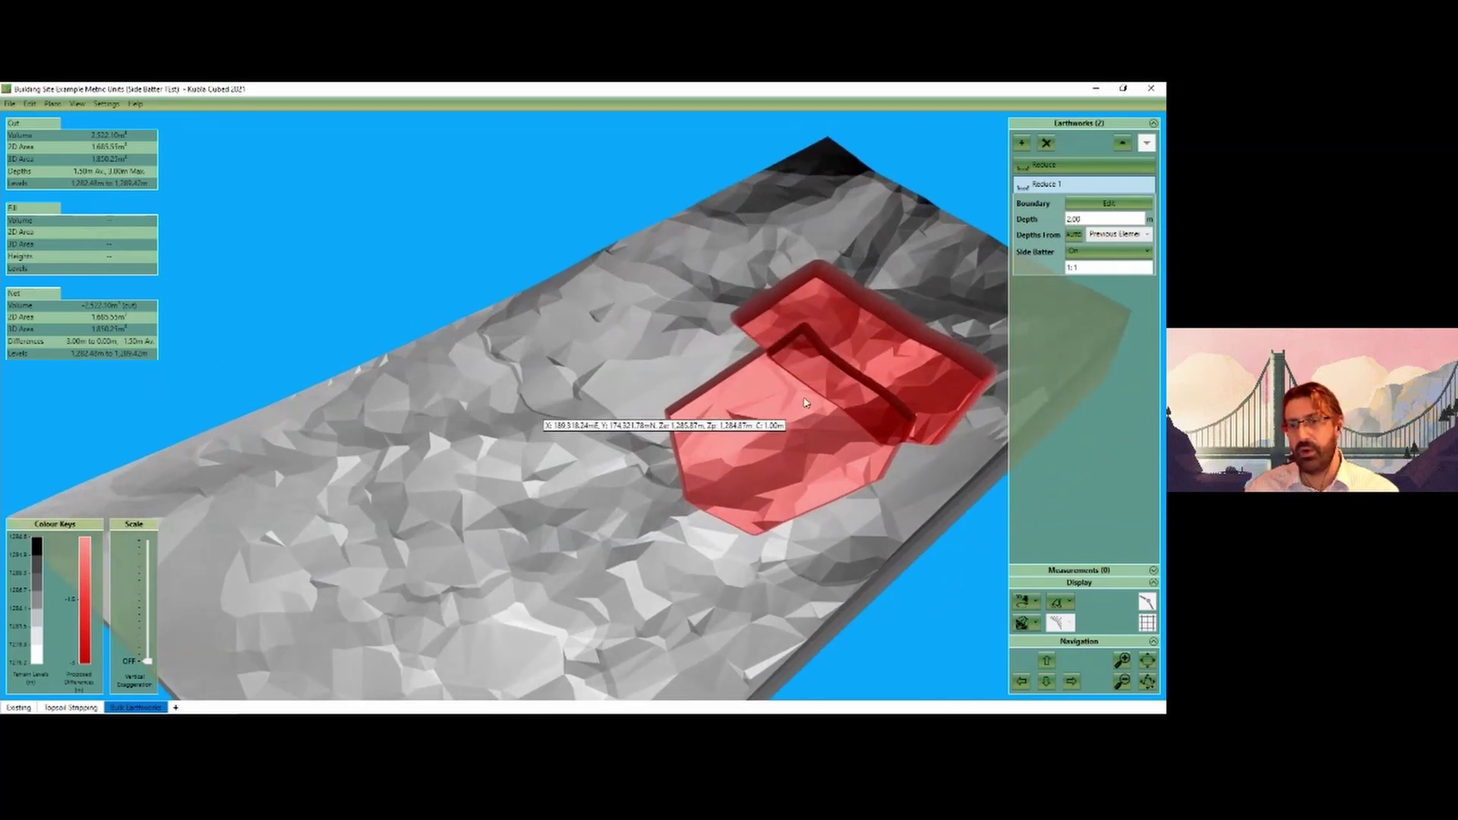
drag(878, 399, 909, 340)
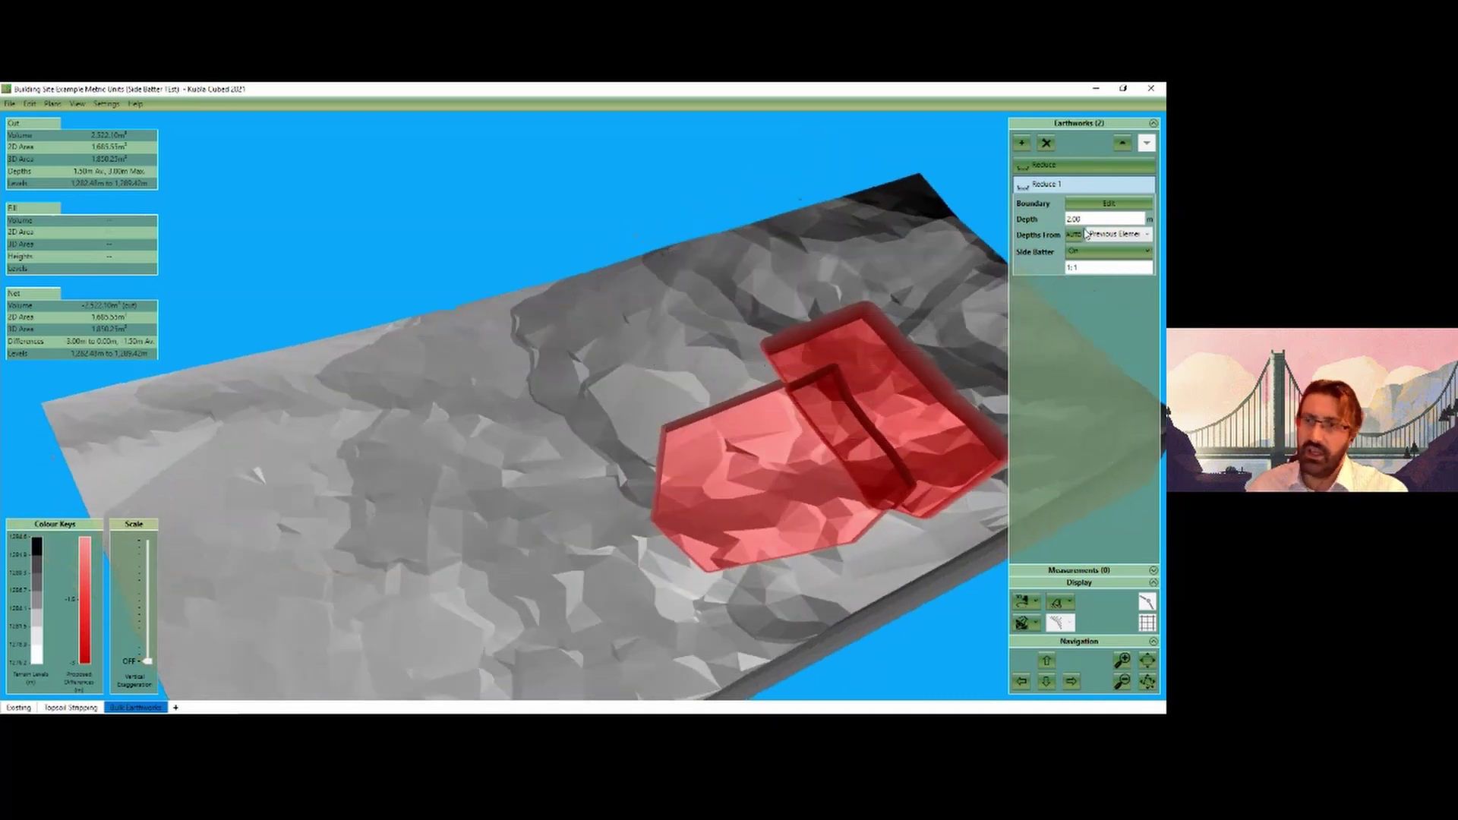
drag(881, 399, 845, 416)
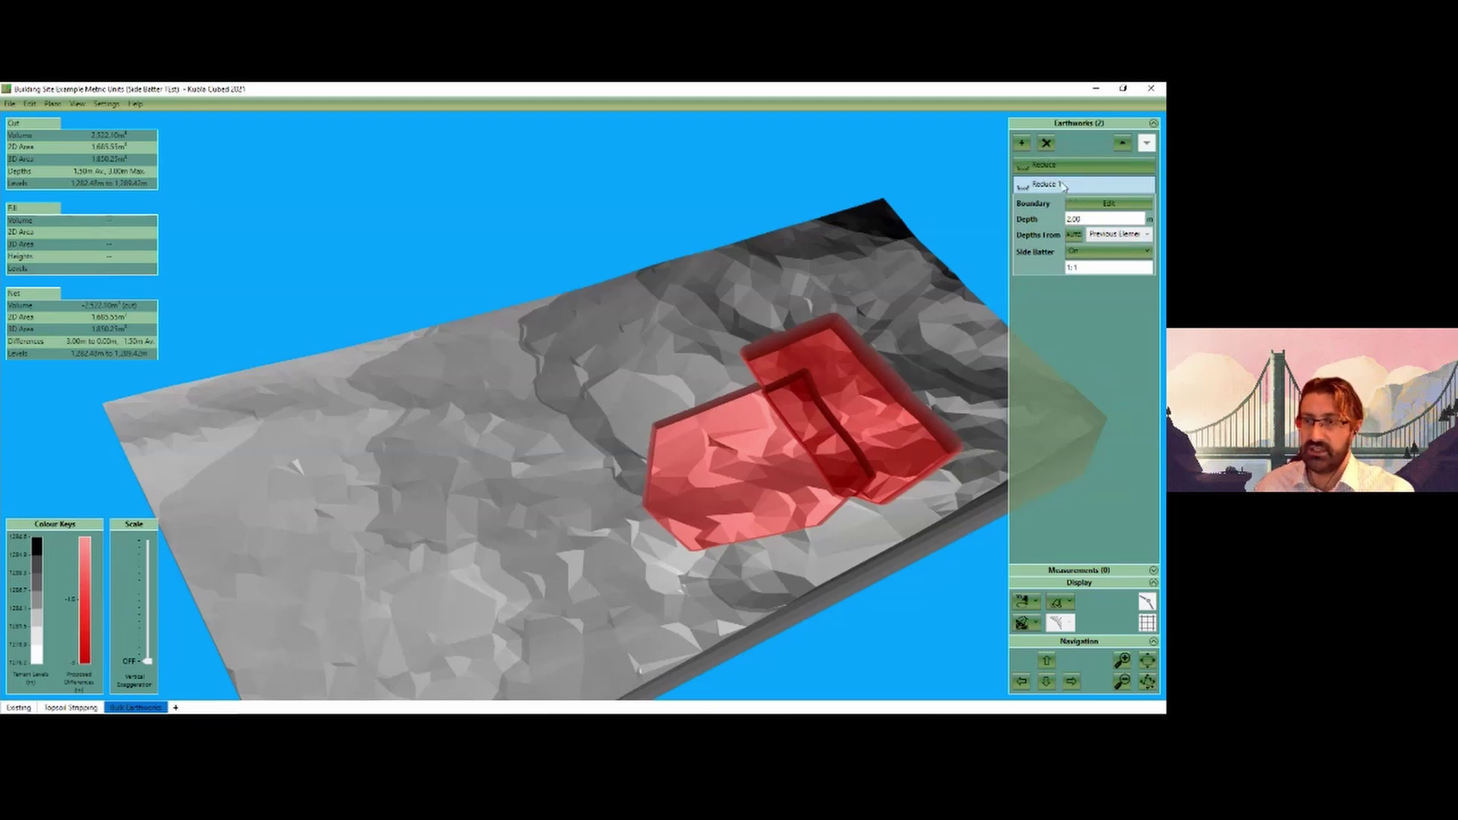
click(1076, 236)
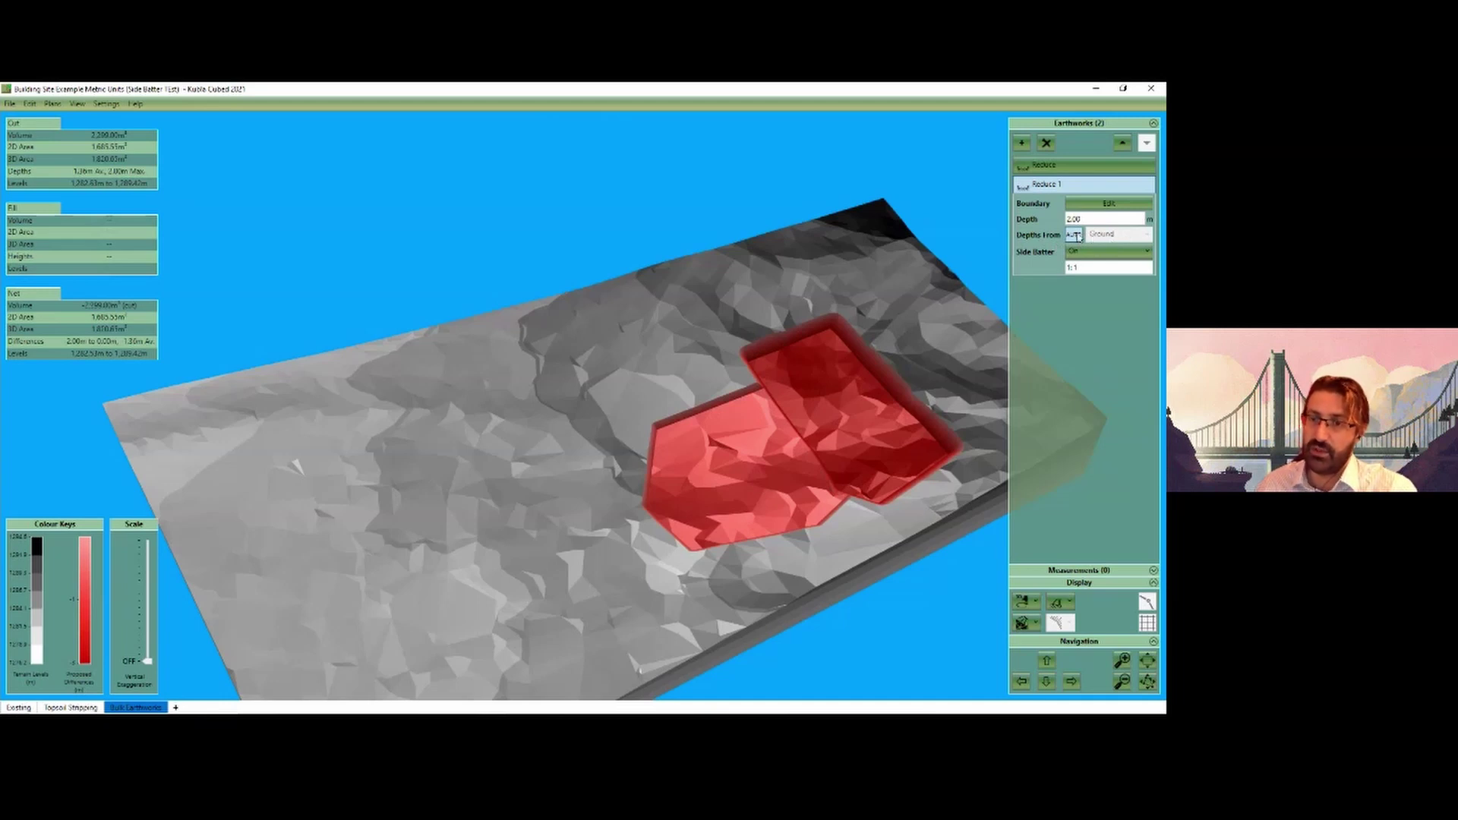
Step: Compare the settings of the two reduce elements and move Reduce 1 above Reduce in the earthworks order
click(1091, 165)
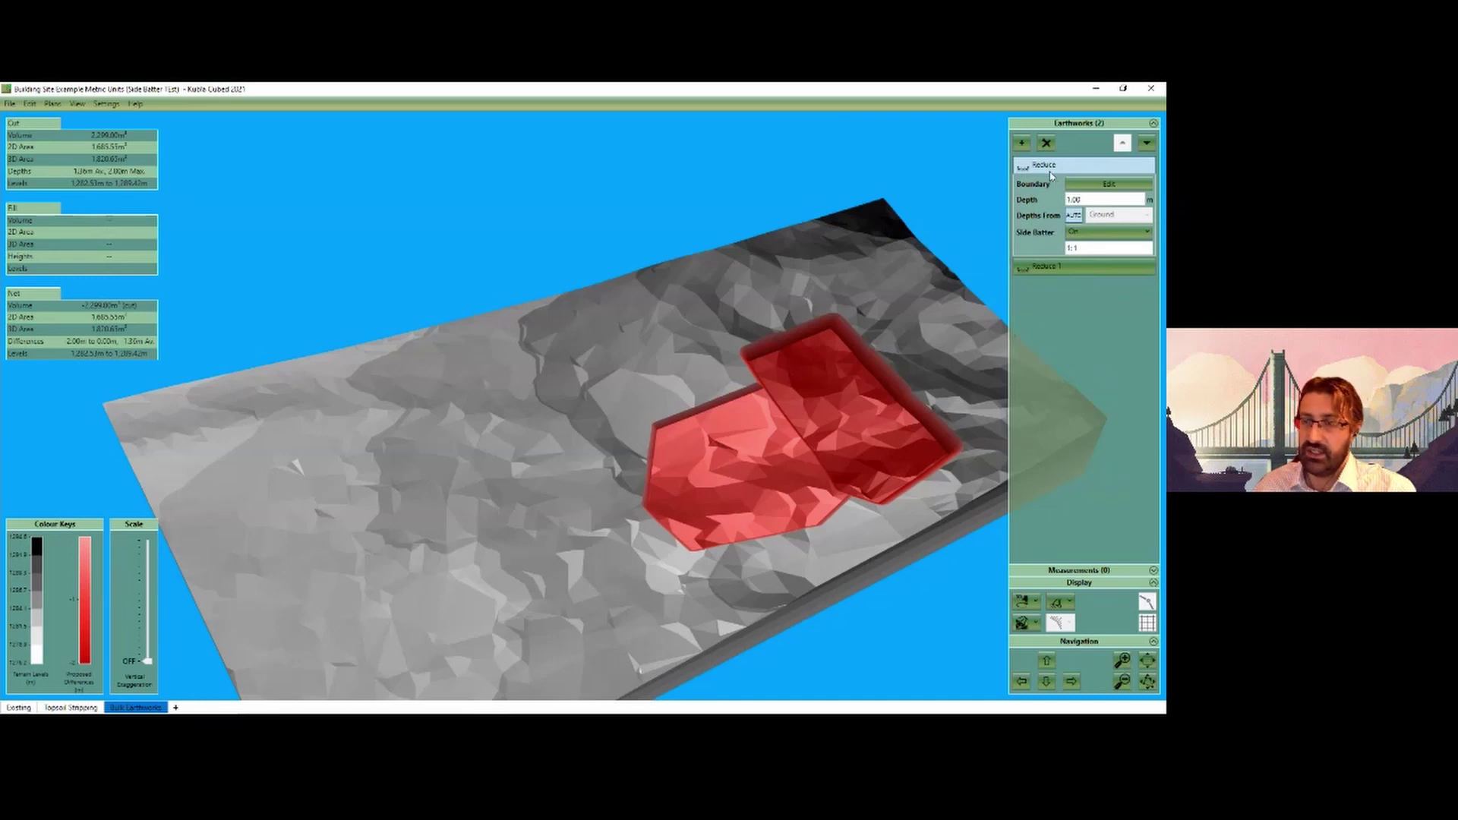
click(1060, 268)
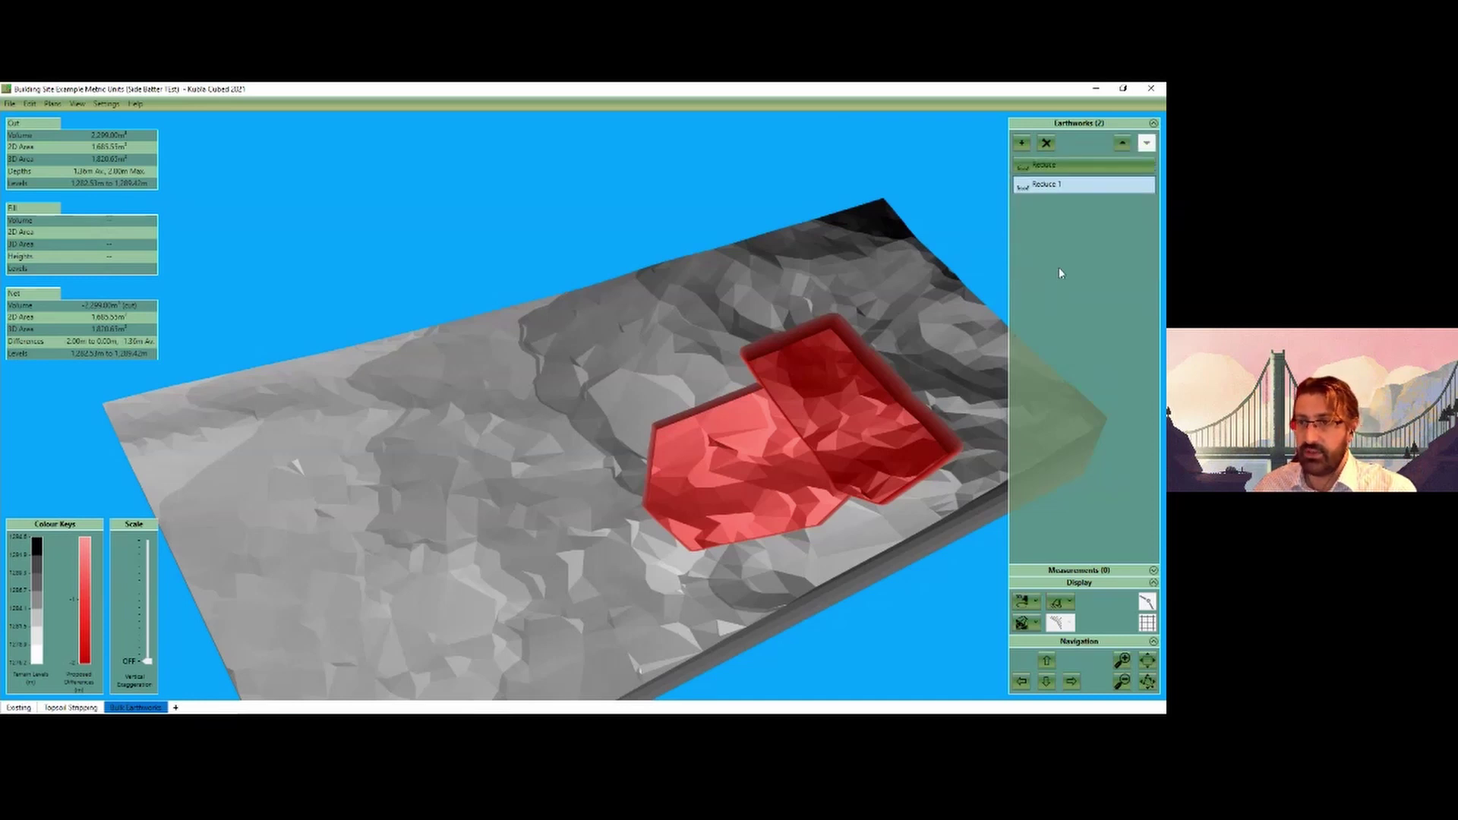
click(1071, 187)
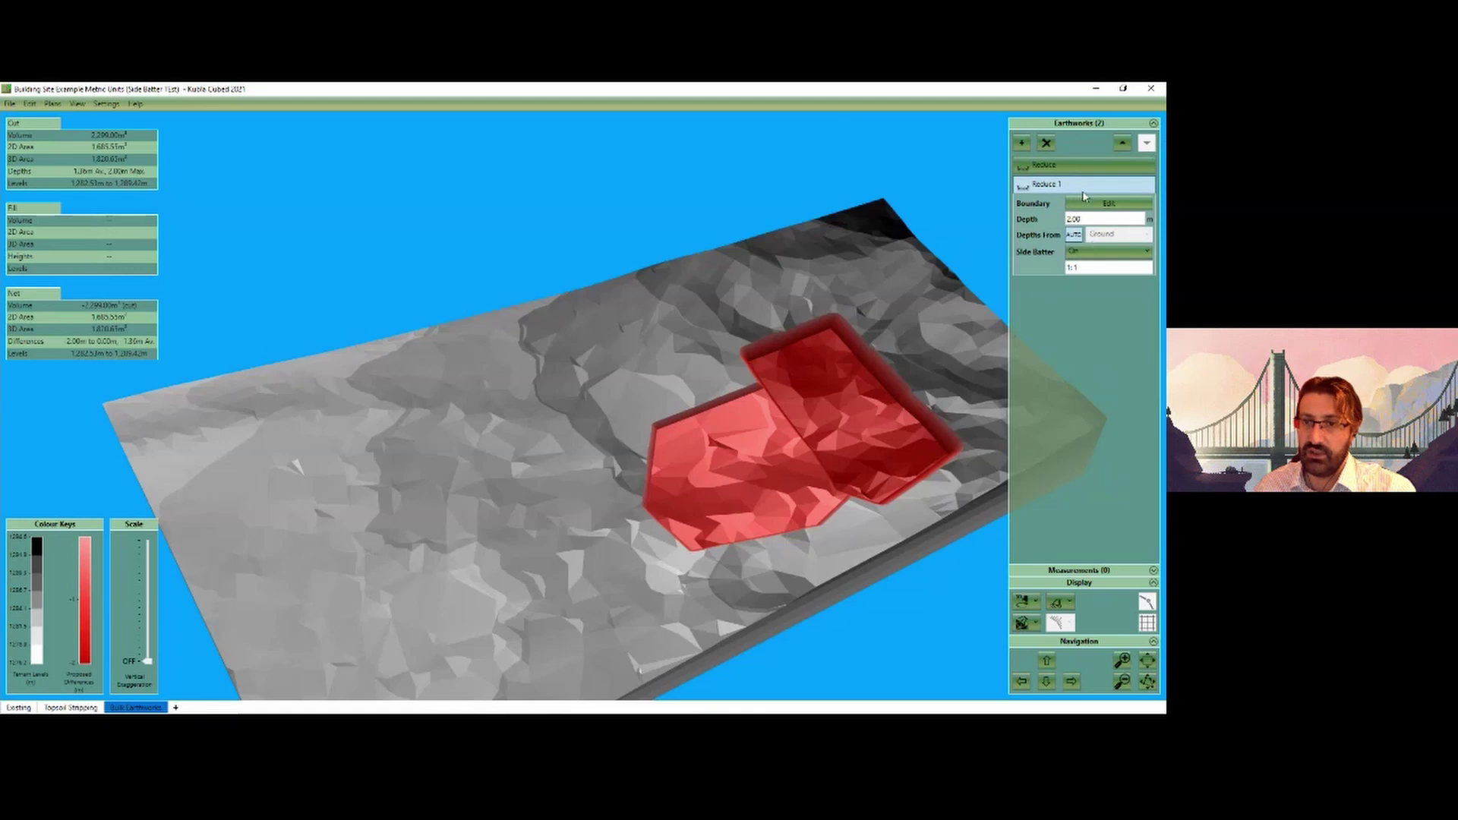
click(1083, 167)
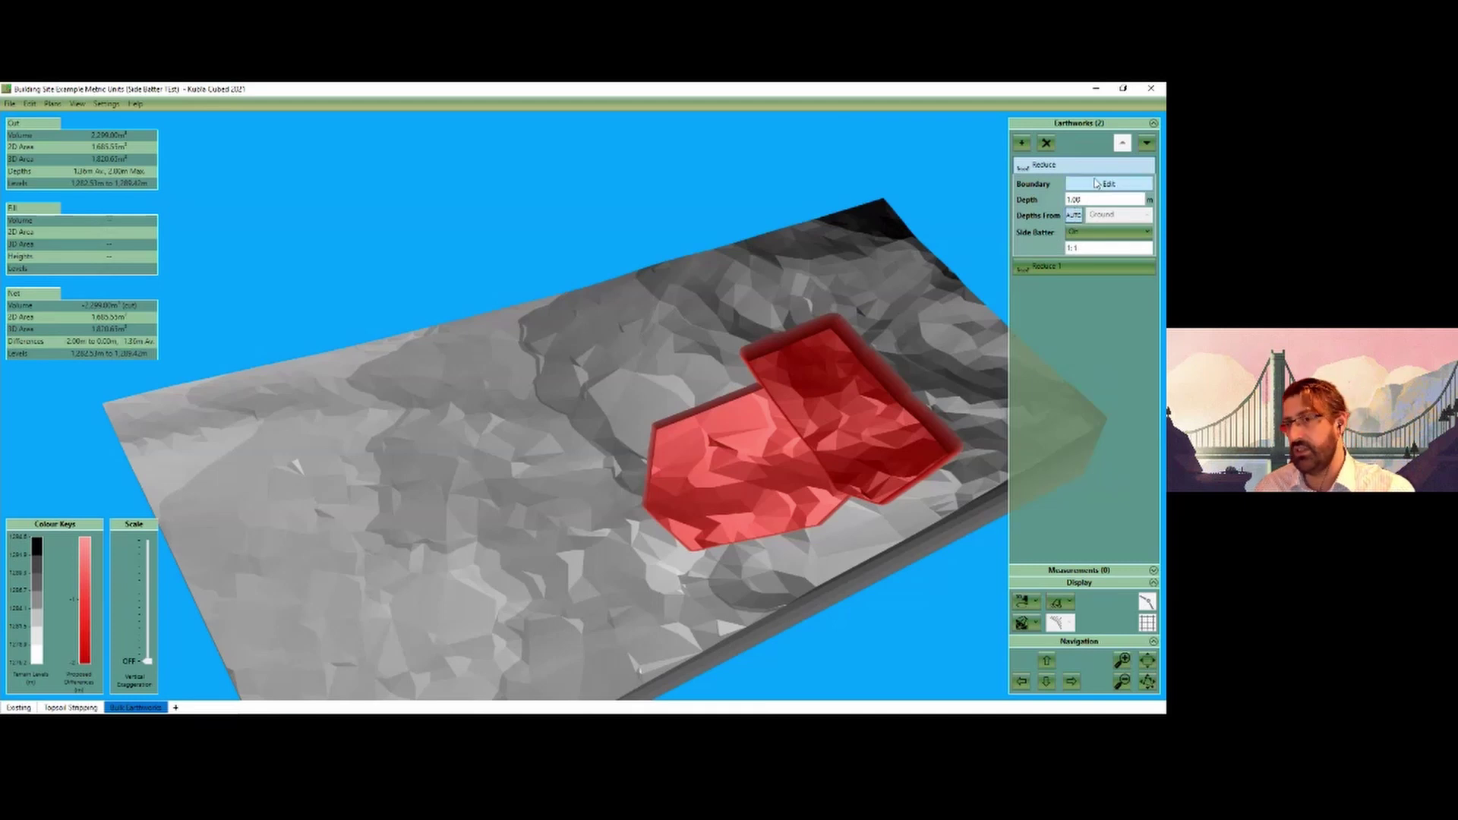
click(1057, 267)
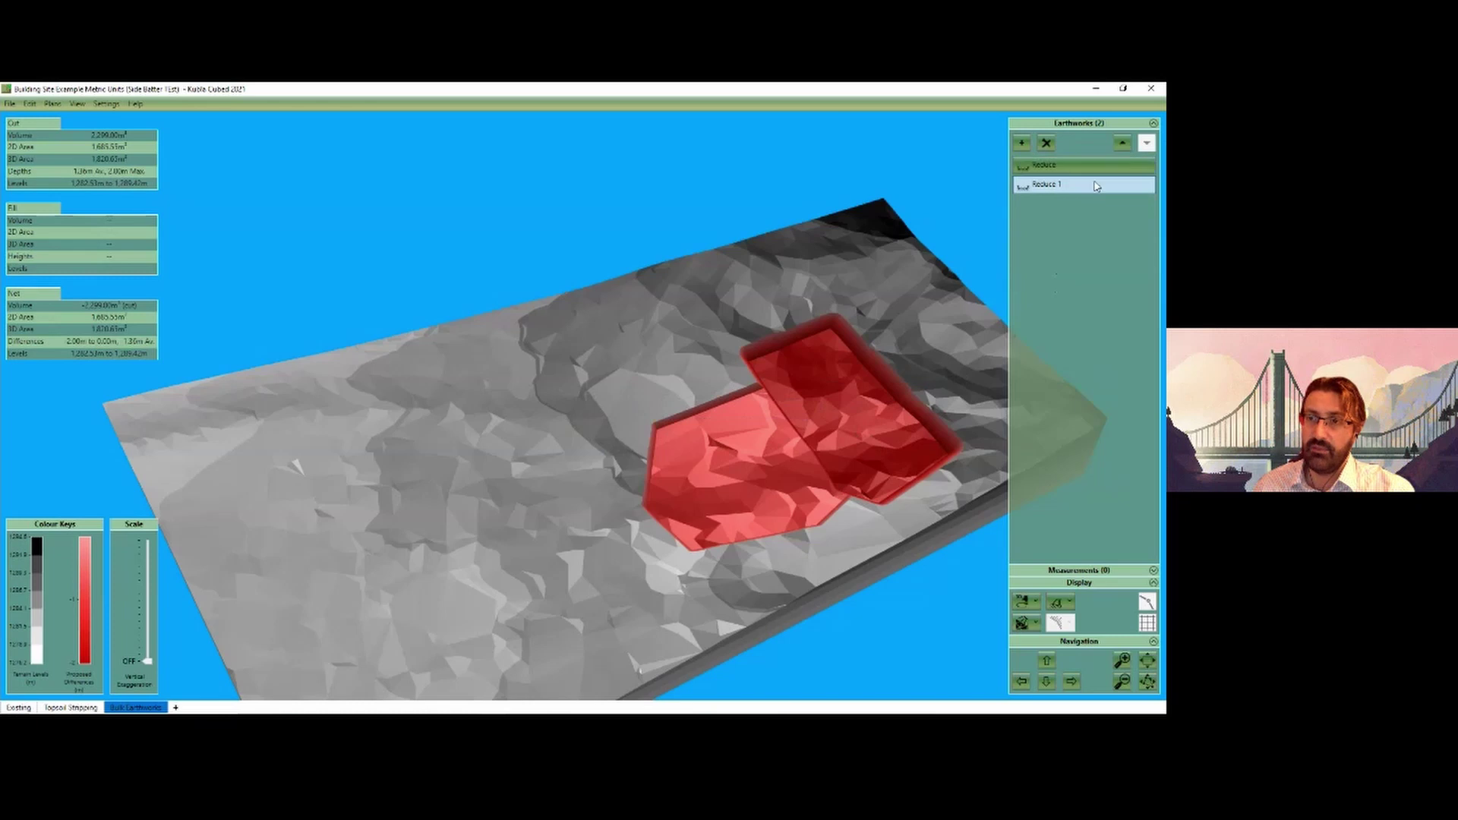
click(1121, 143)
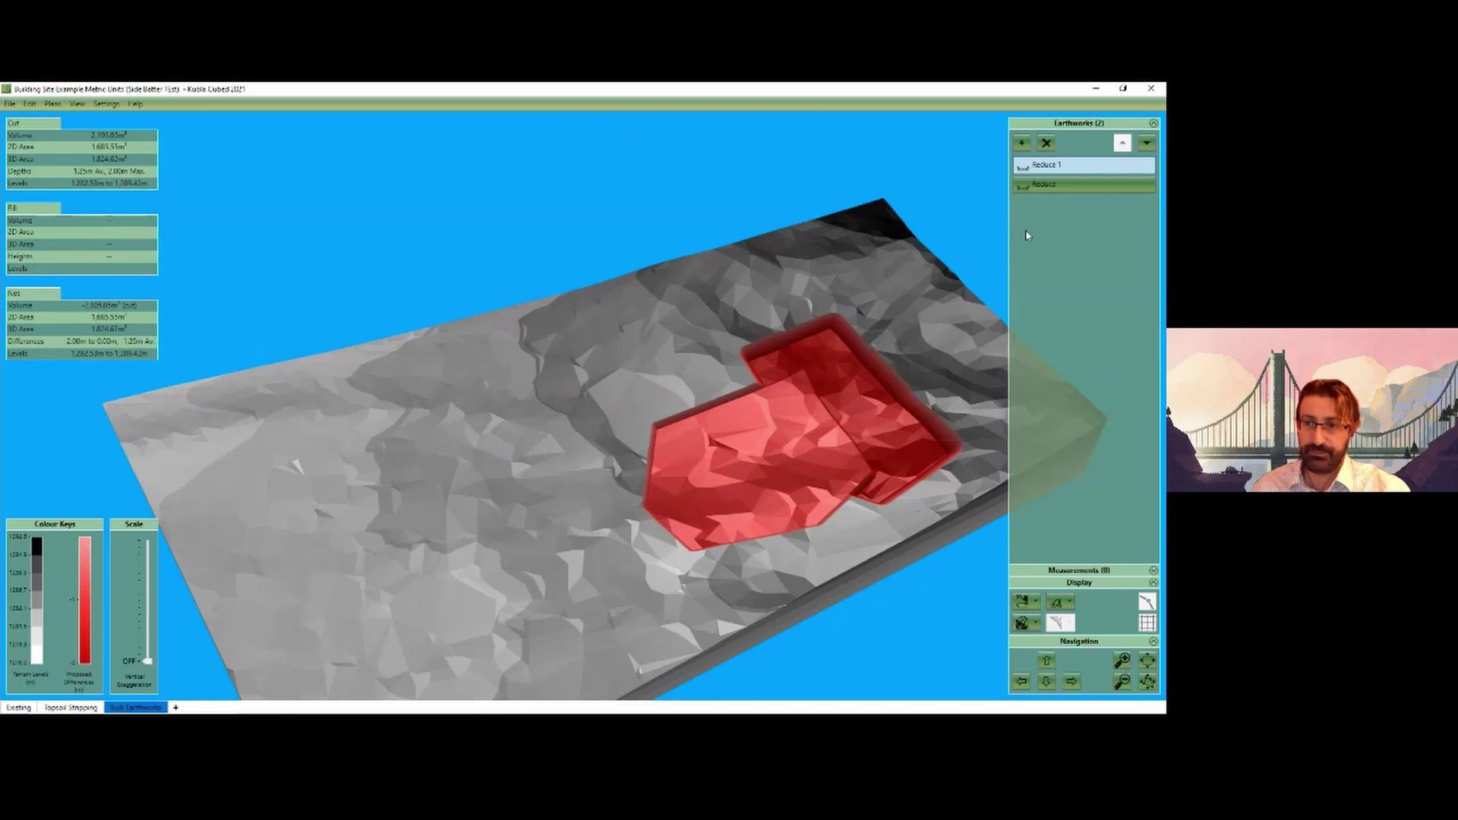
Step: Select the Reduce element and examine the overlap between the two reduce areas in 3D from several angles
click(1072, 185)
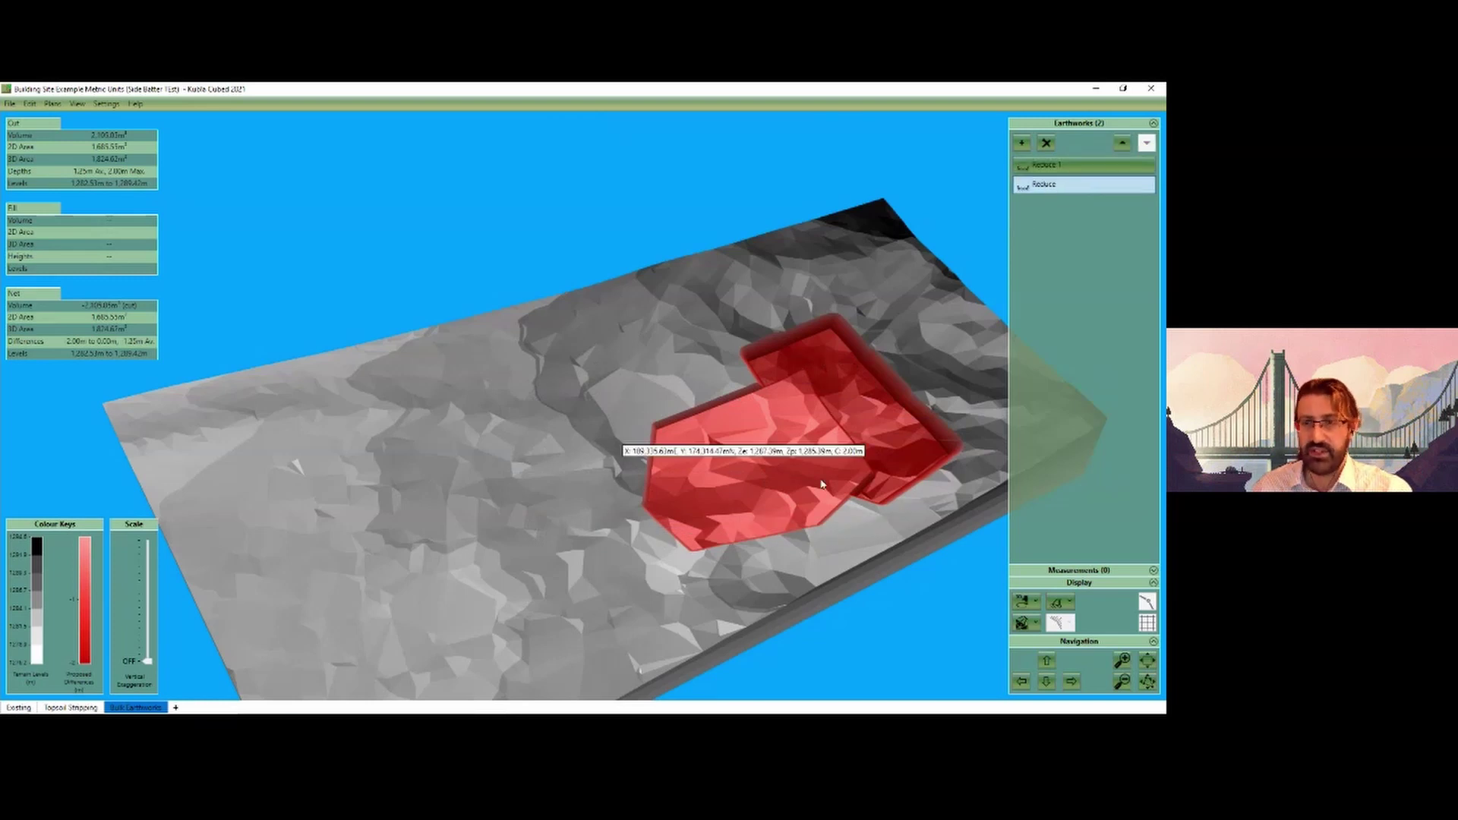
scroll(783, 461, down, 2)
drag(778, 466, 778, 479)
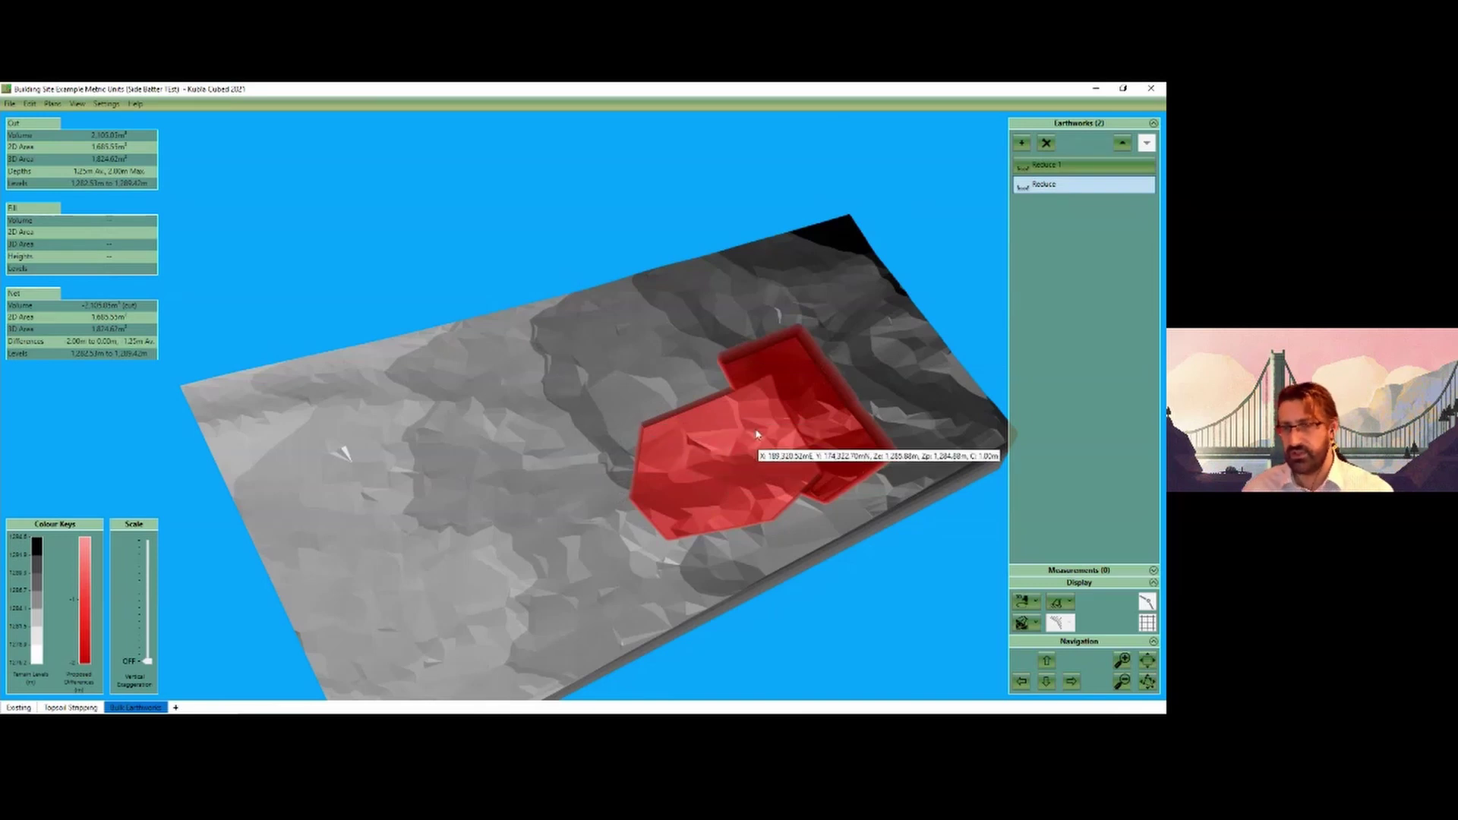
scroll(818, 405, down, 1)
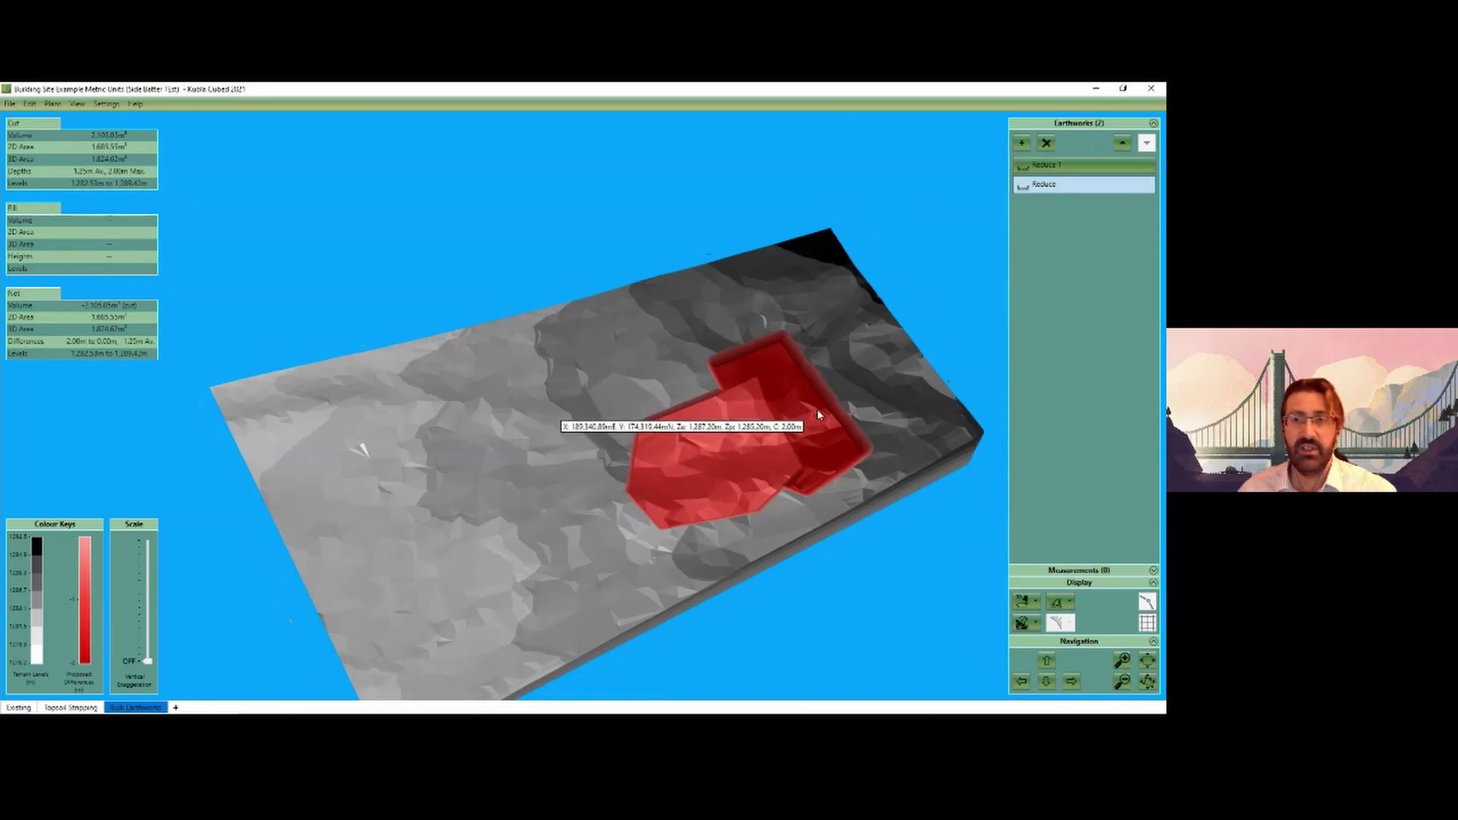
drag(791, 502, 805, 497)
scroll(846, 442, up, 1)
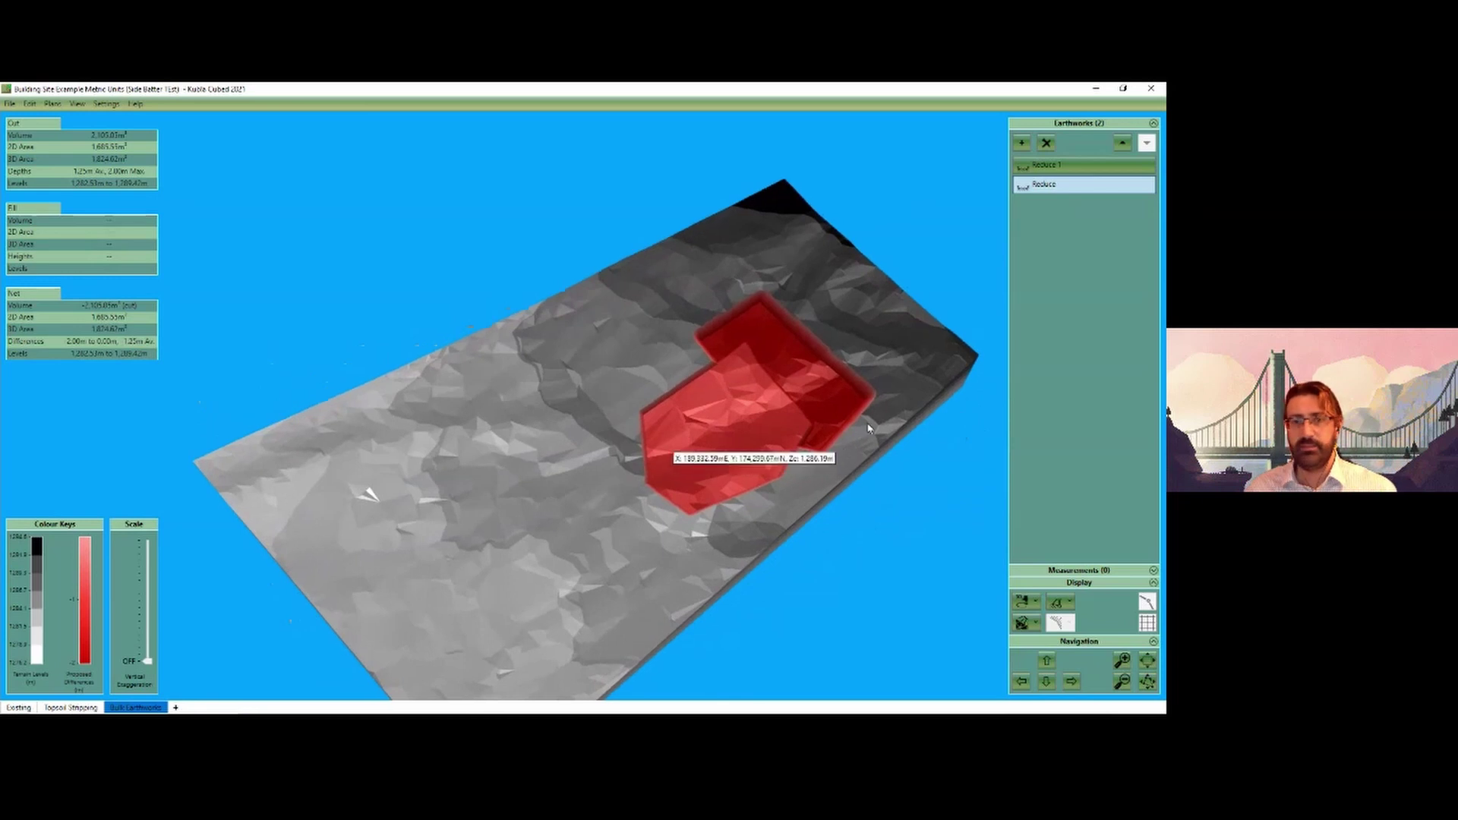
scroll(851, 421, up, 1)
drag(851, 422, 845, 442)
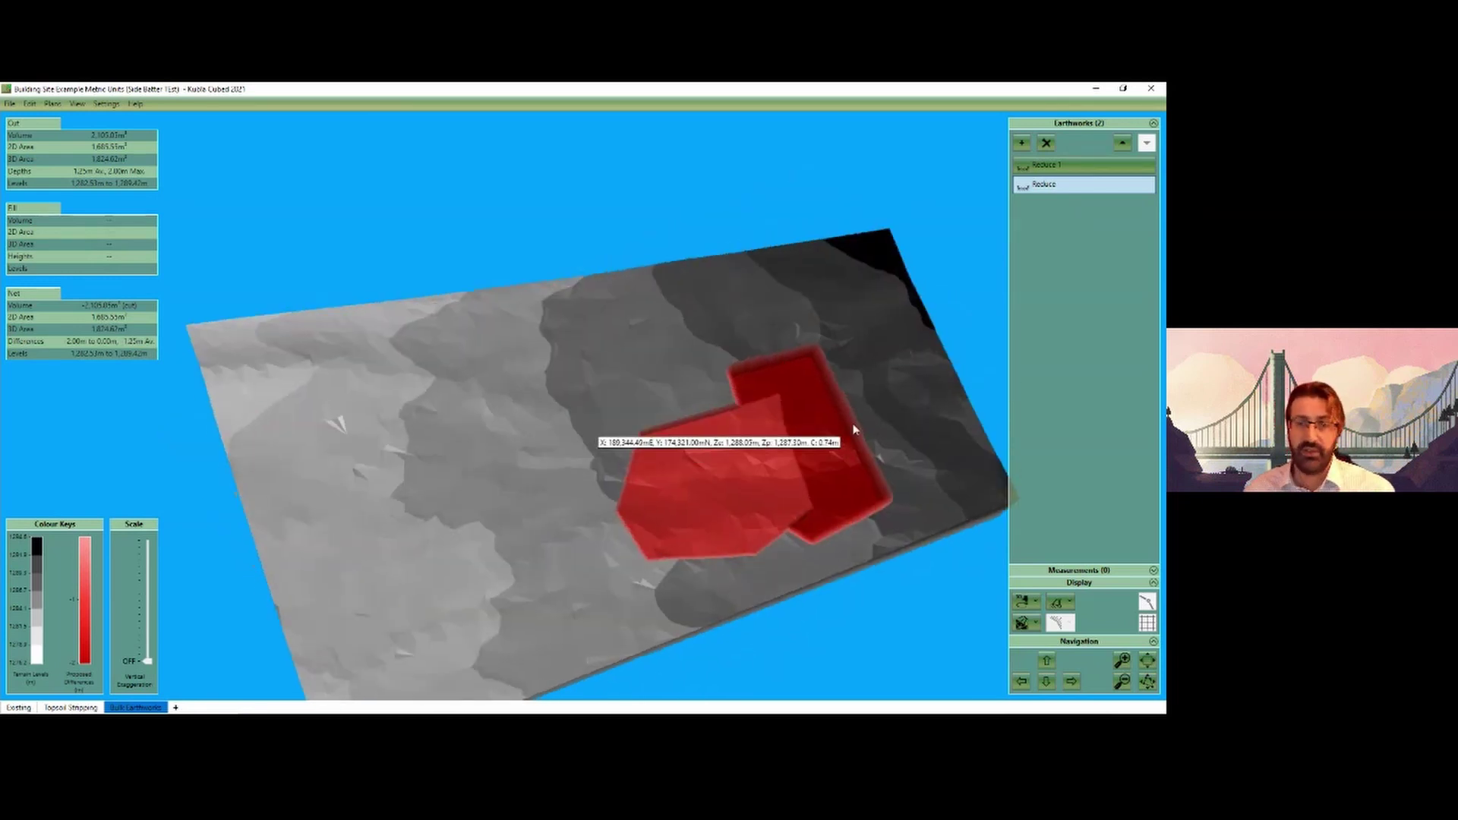
scroll(848, 494, up, 3)
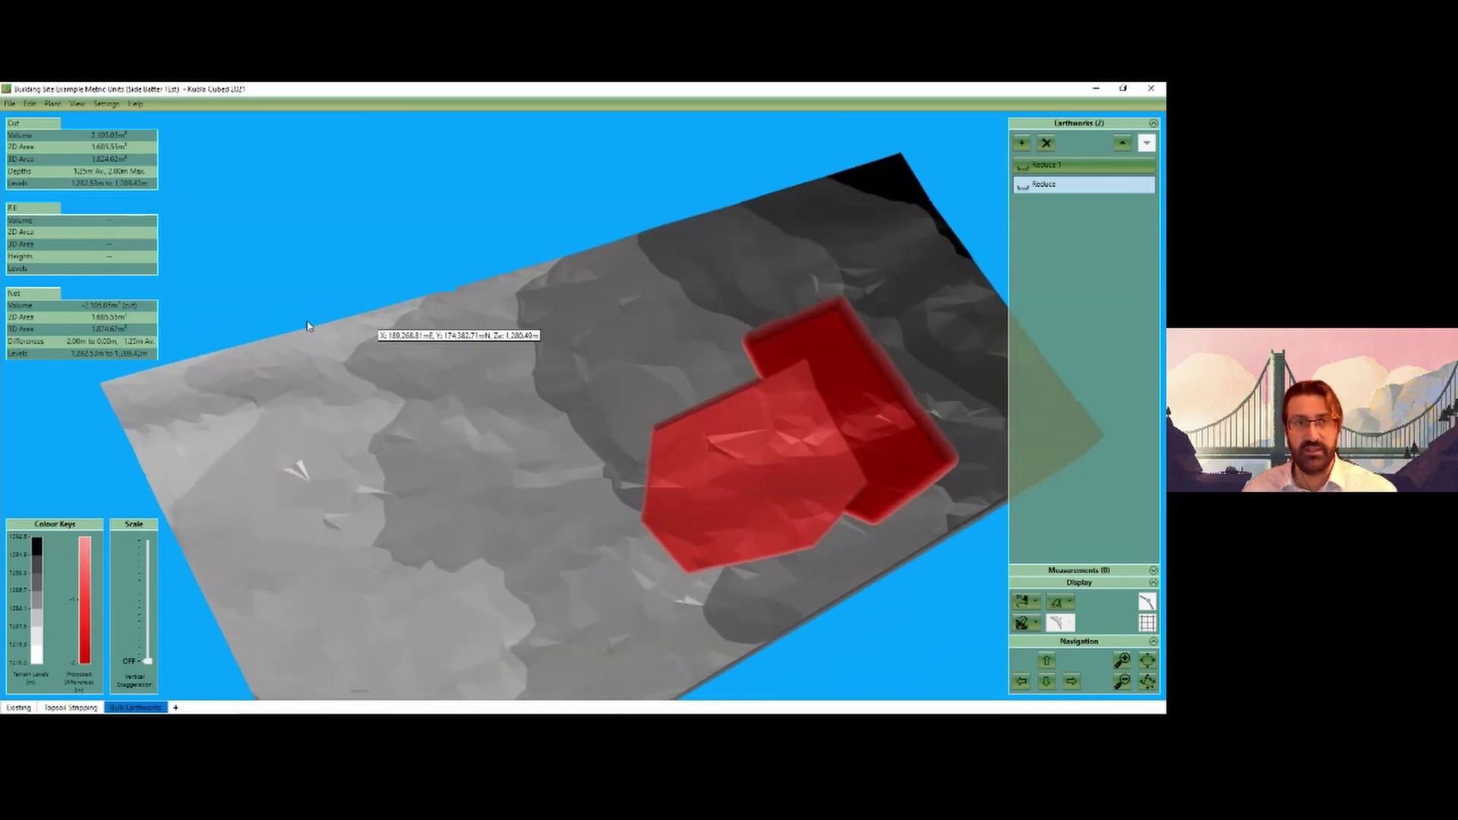
Step: Reopen the recent project Building Site Example Metric Units (Side Batter Test)
click(11, 104)
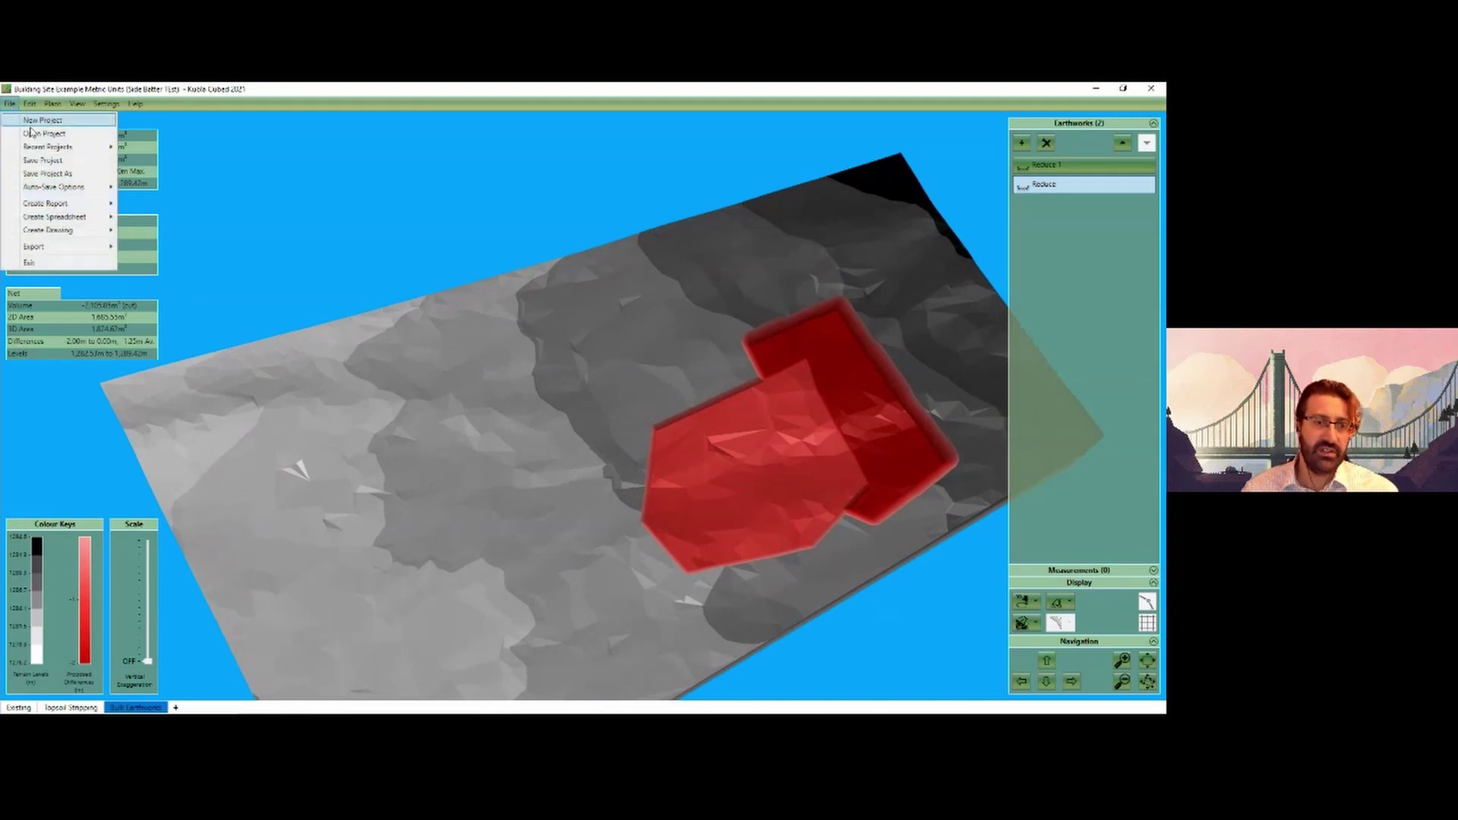
click(173, 145)
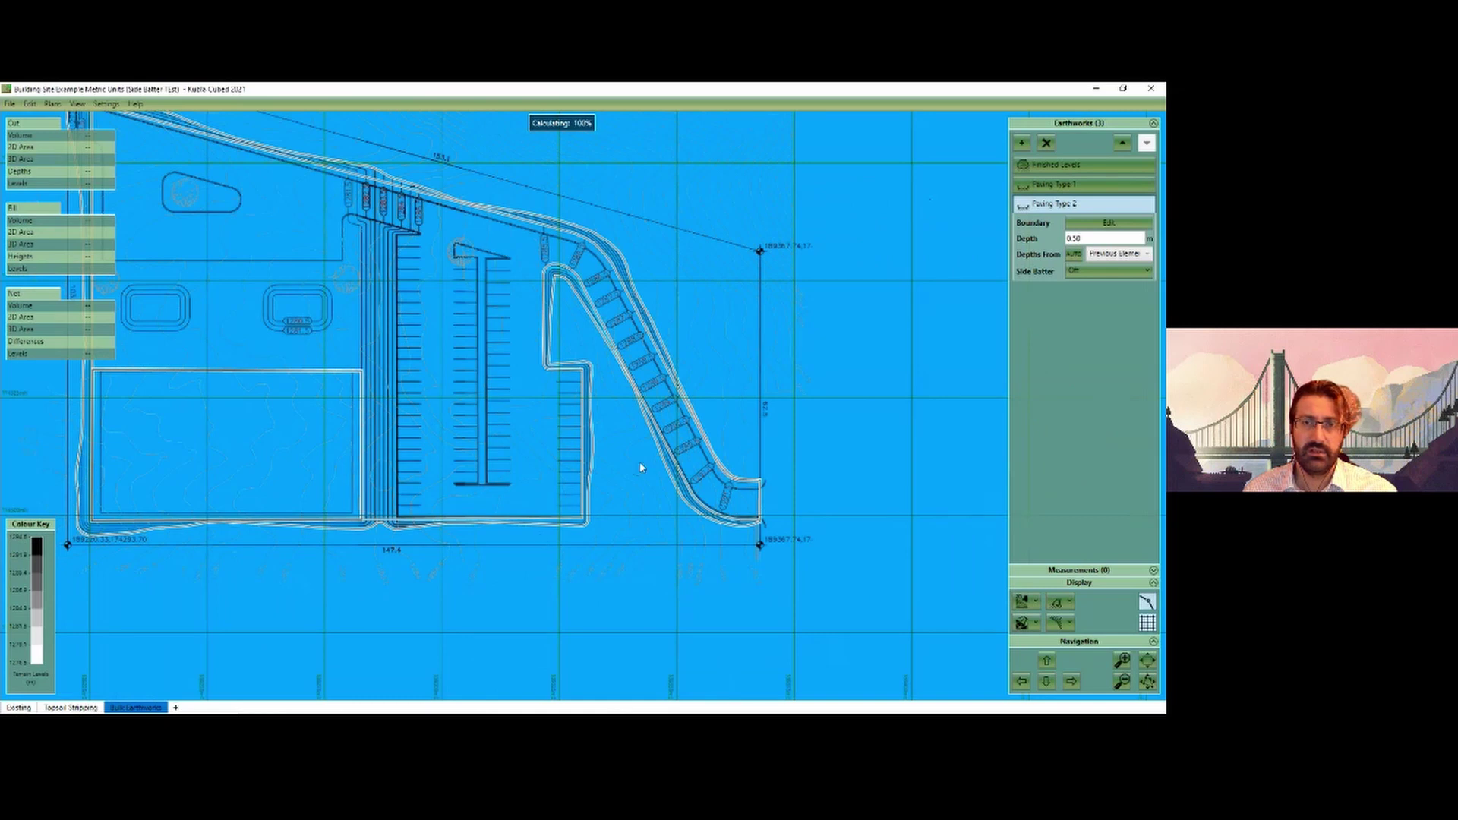
scroll(667, 502, up, 2)
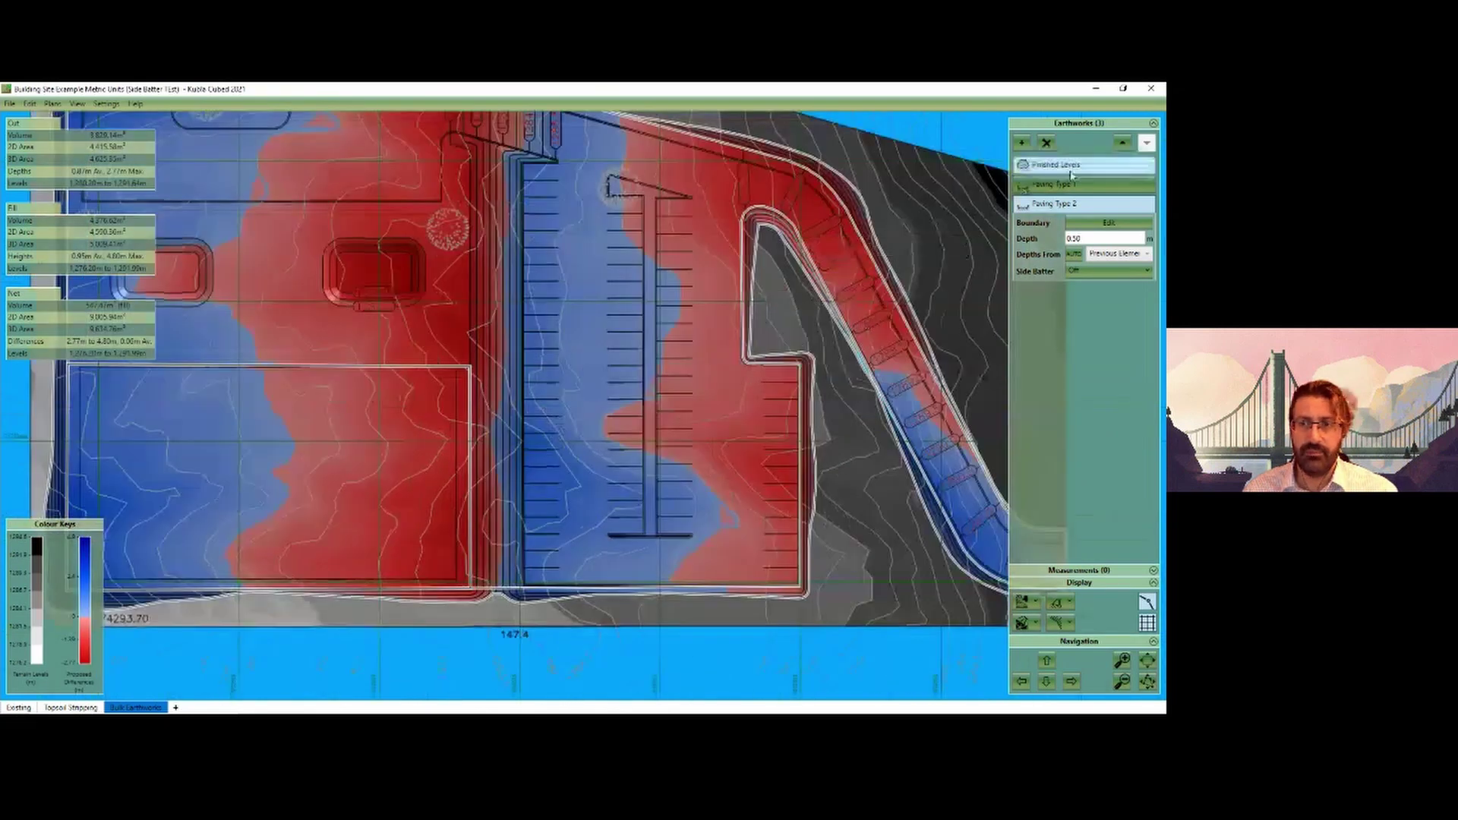
Step: Delete the Paving Type 1 and Paving Type 2 elements from the bulk earthworks, keeping only Finished Levels
click(1075, 187)
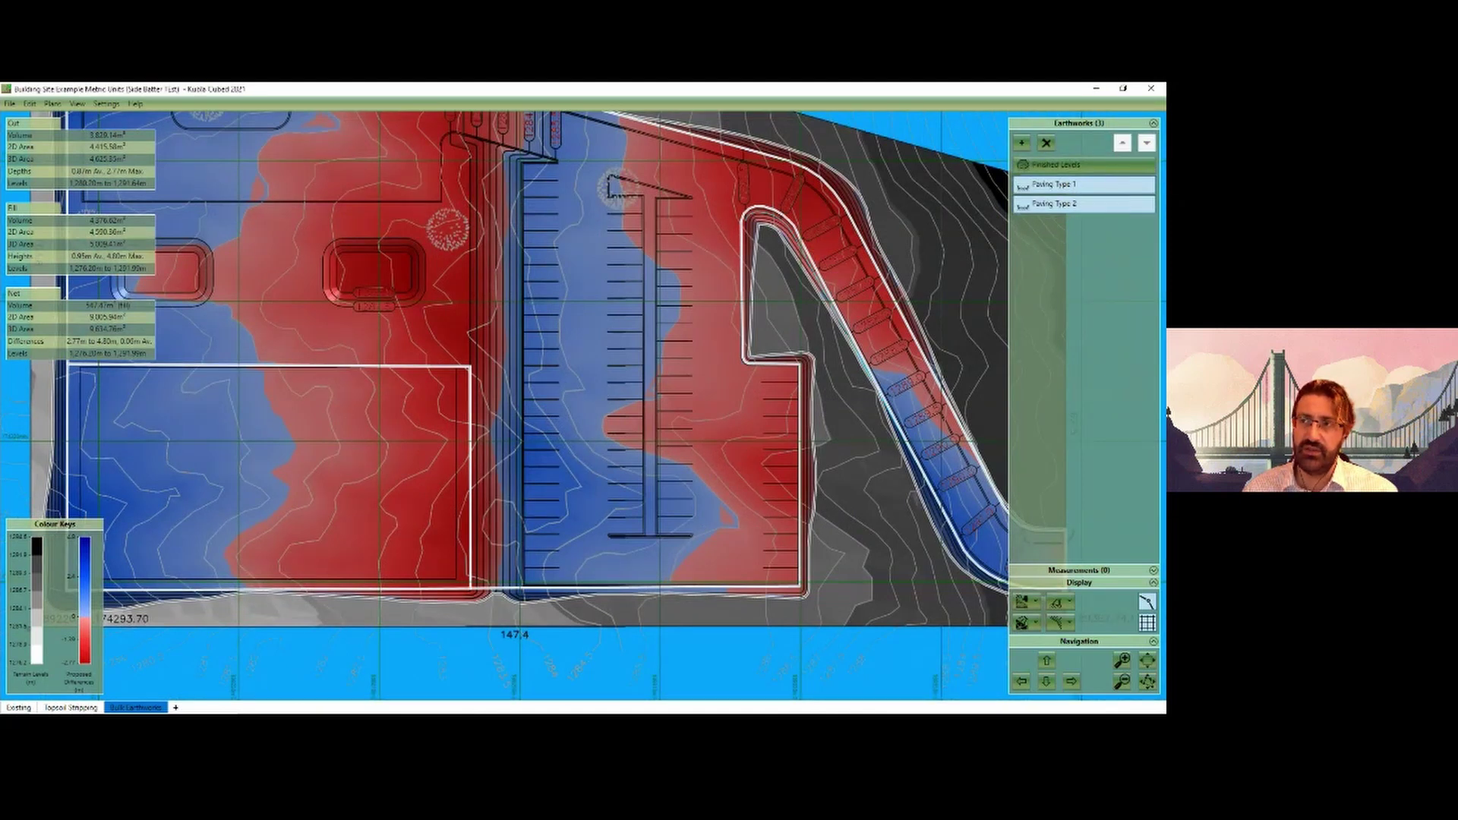
key(Delete)
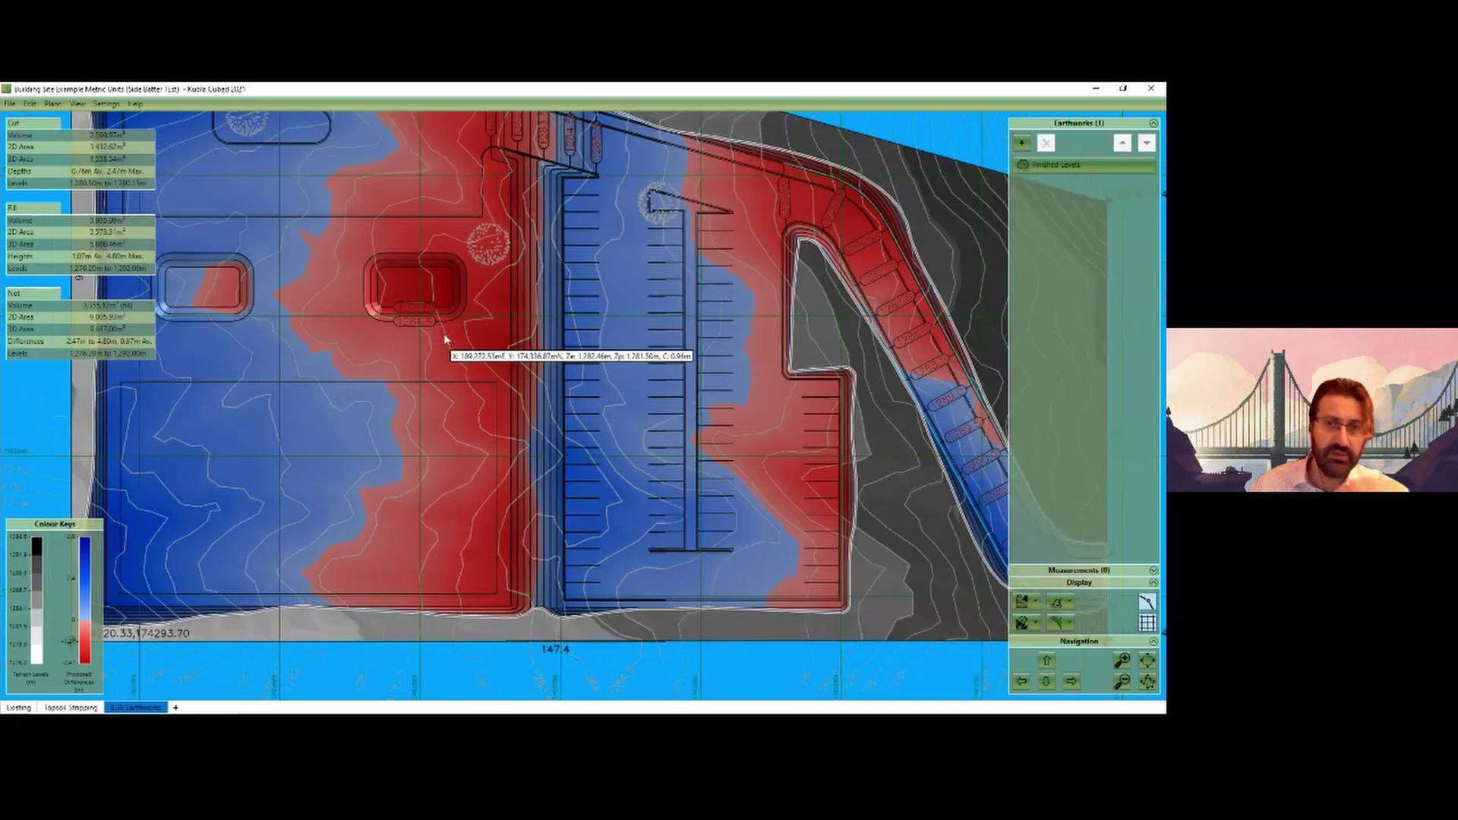
scroll(447, 335, down, 2)
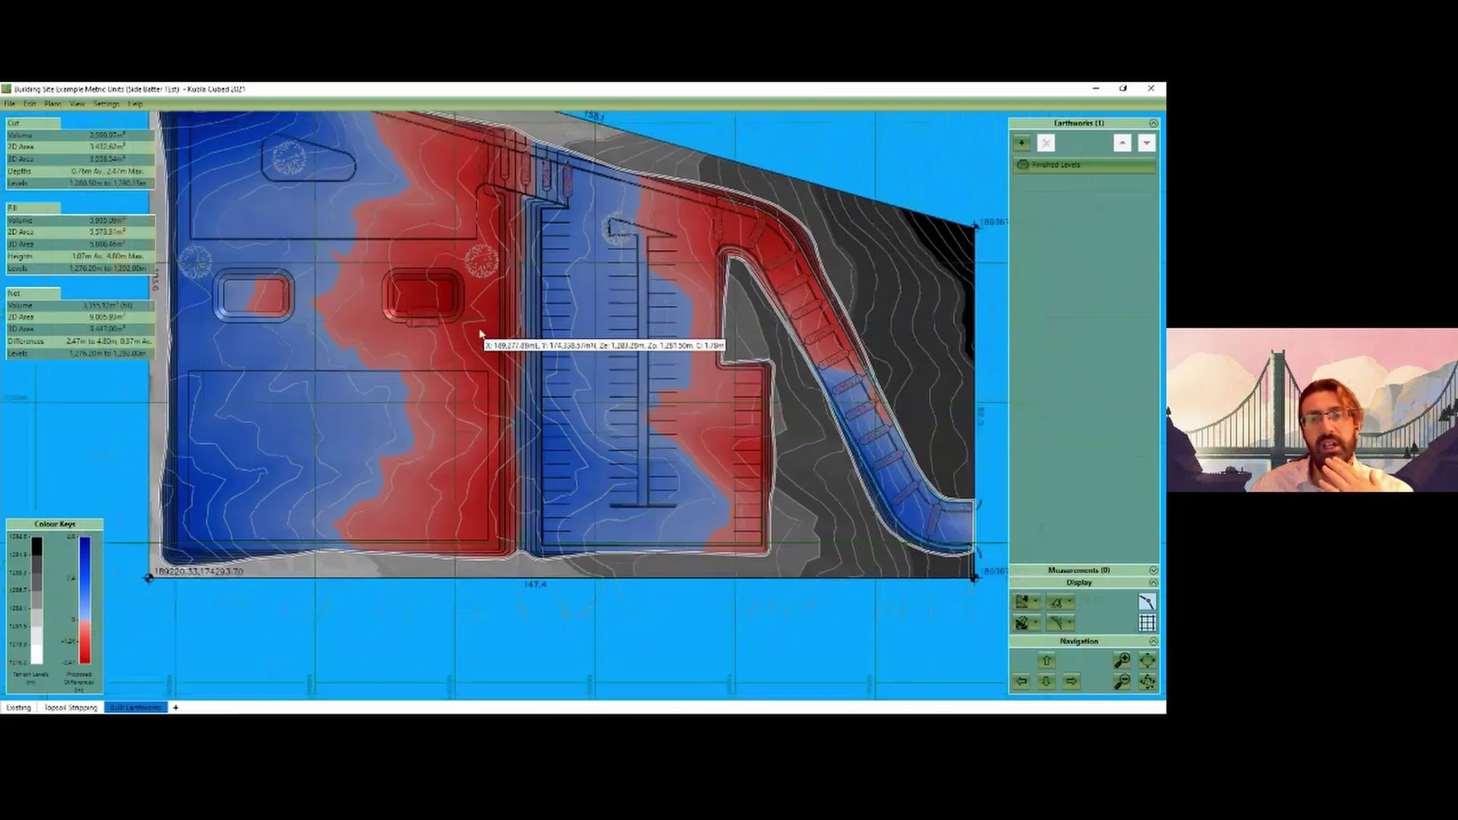
Step: Try the Levels & Offset definition on the Finished Levels element, then return it to Levels
click(1078, 169)
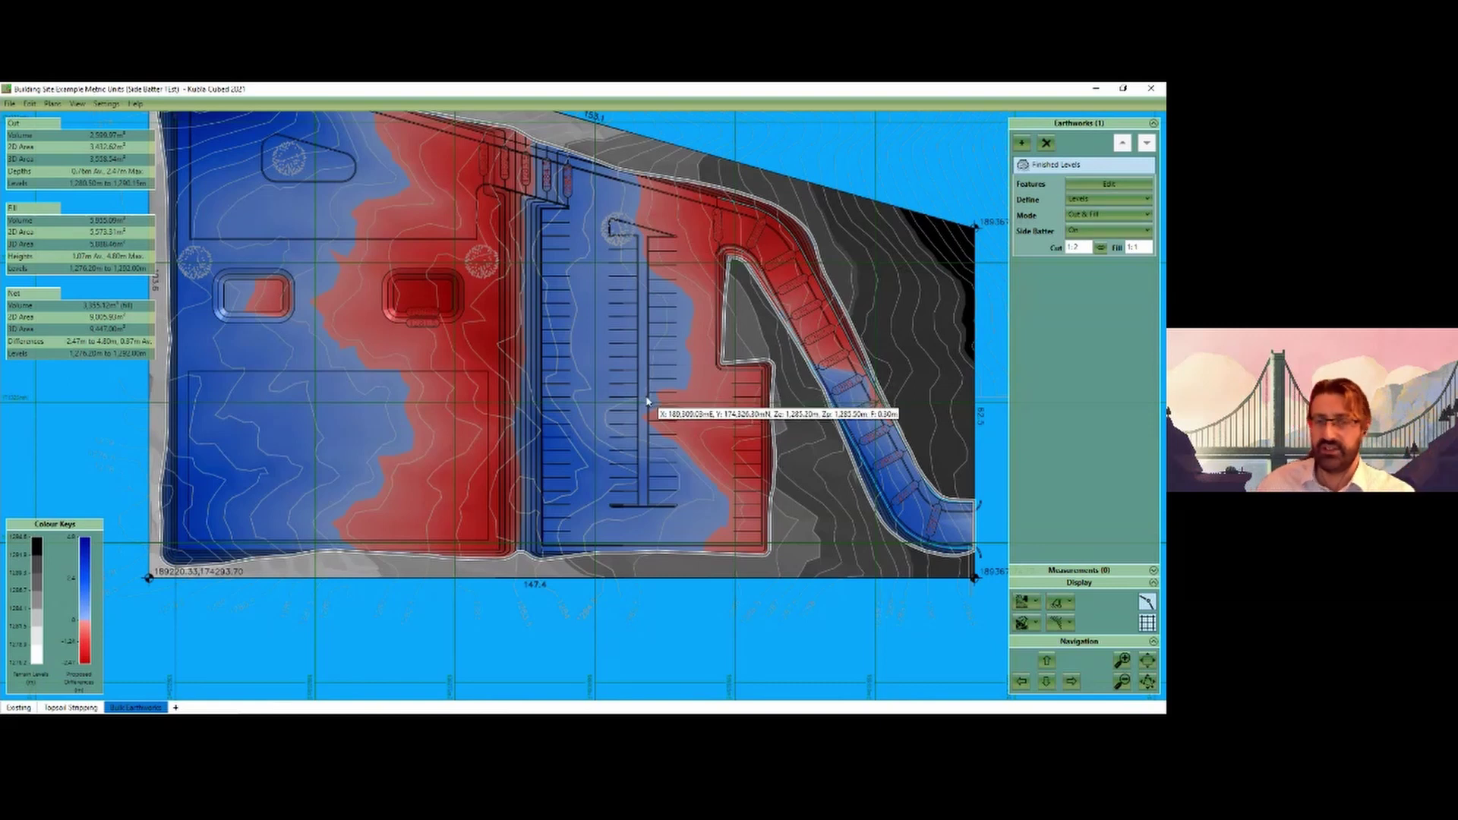
middle_drag(649, 401, 662, 422)
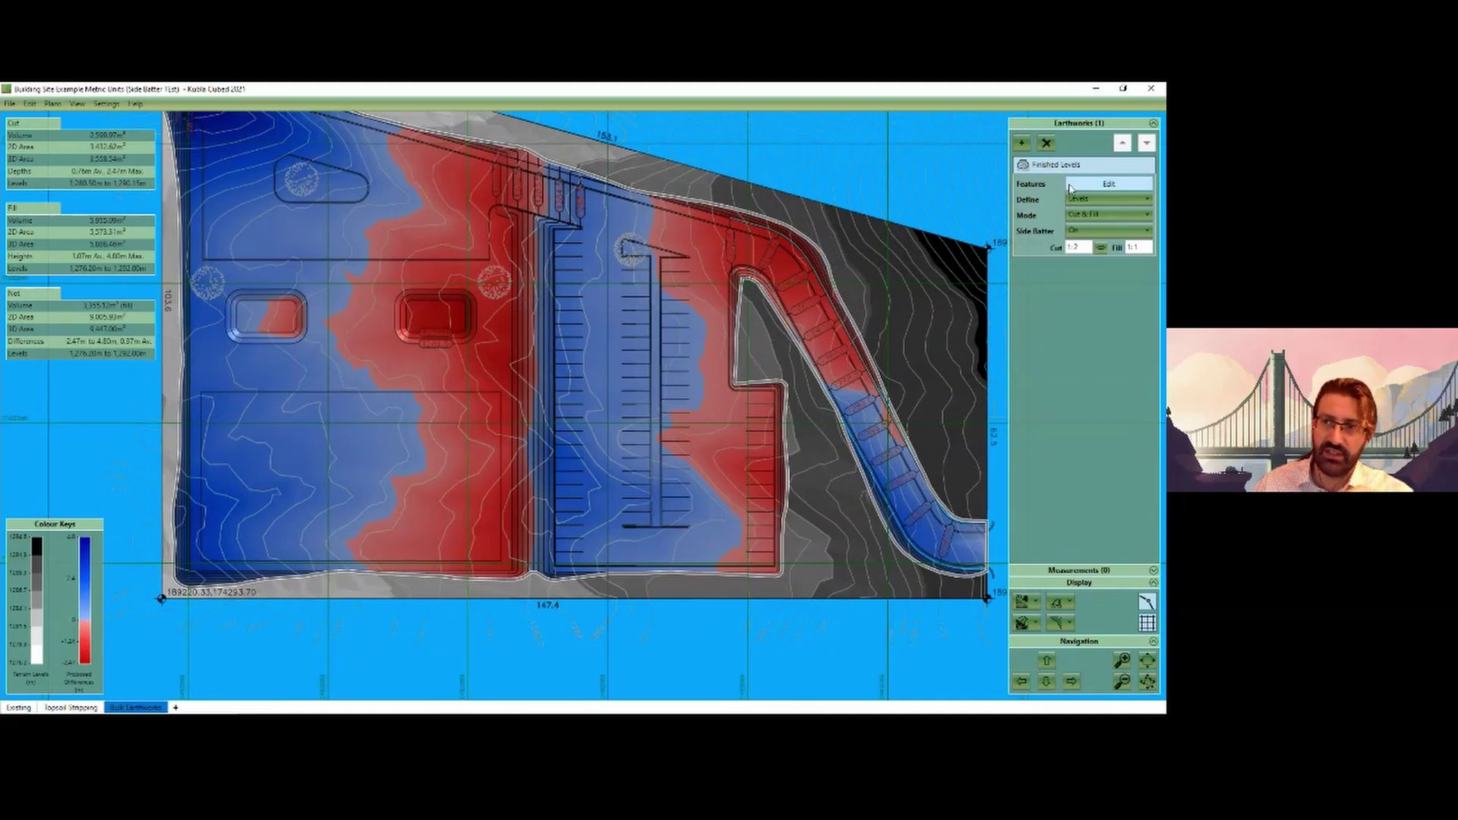
click(1109, 184)
click(677, 136)
click(1108, 198)
click(1093, 226)
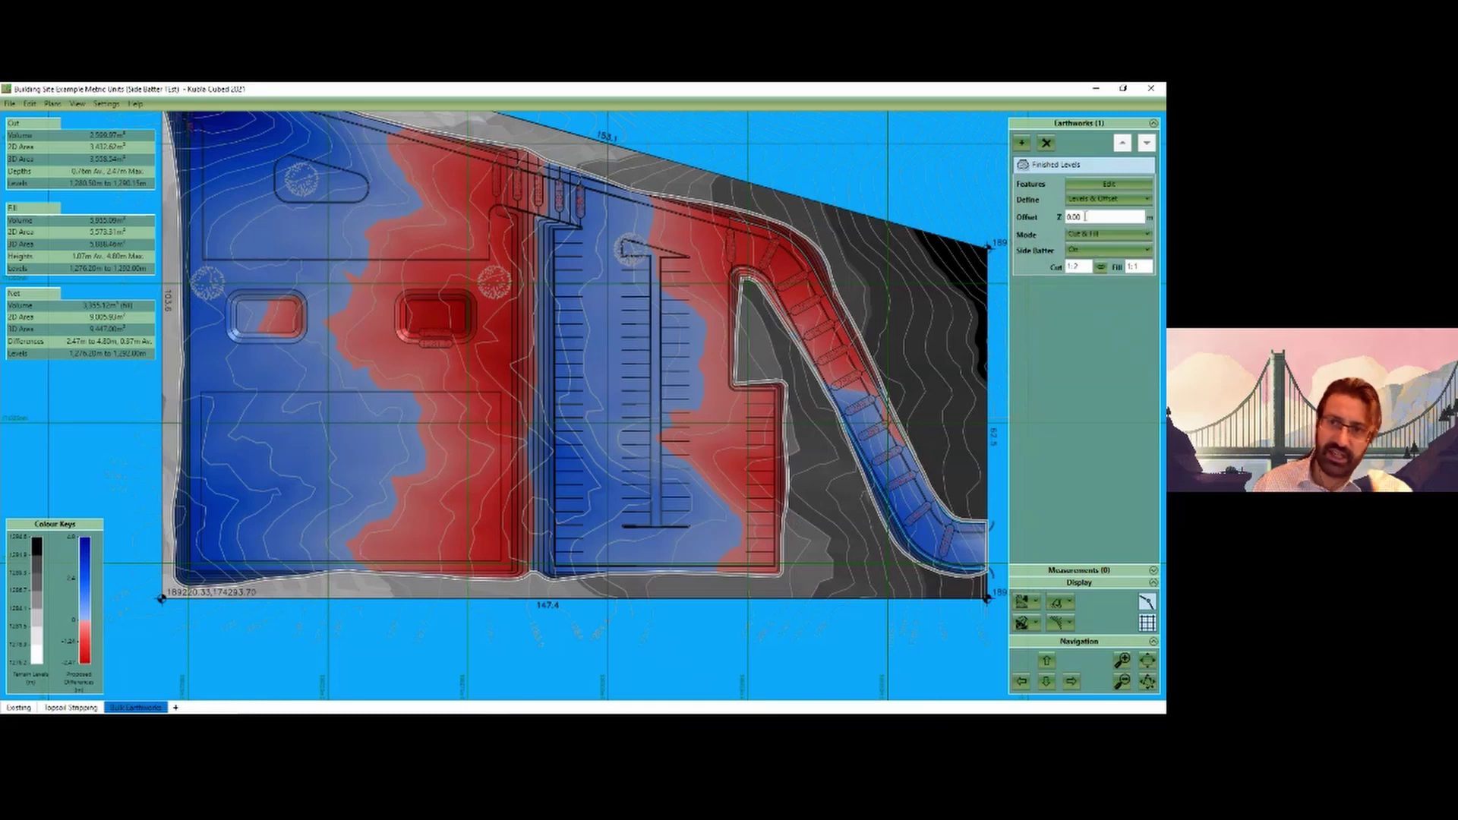
click(1108, 199)
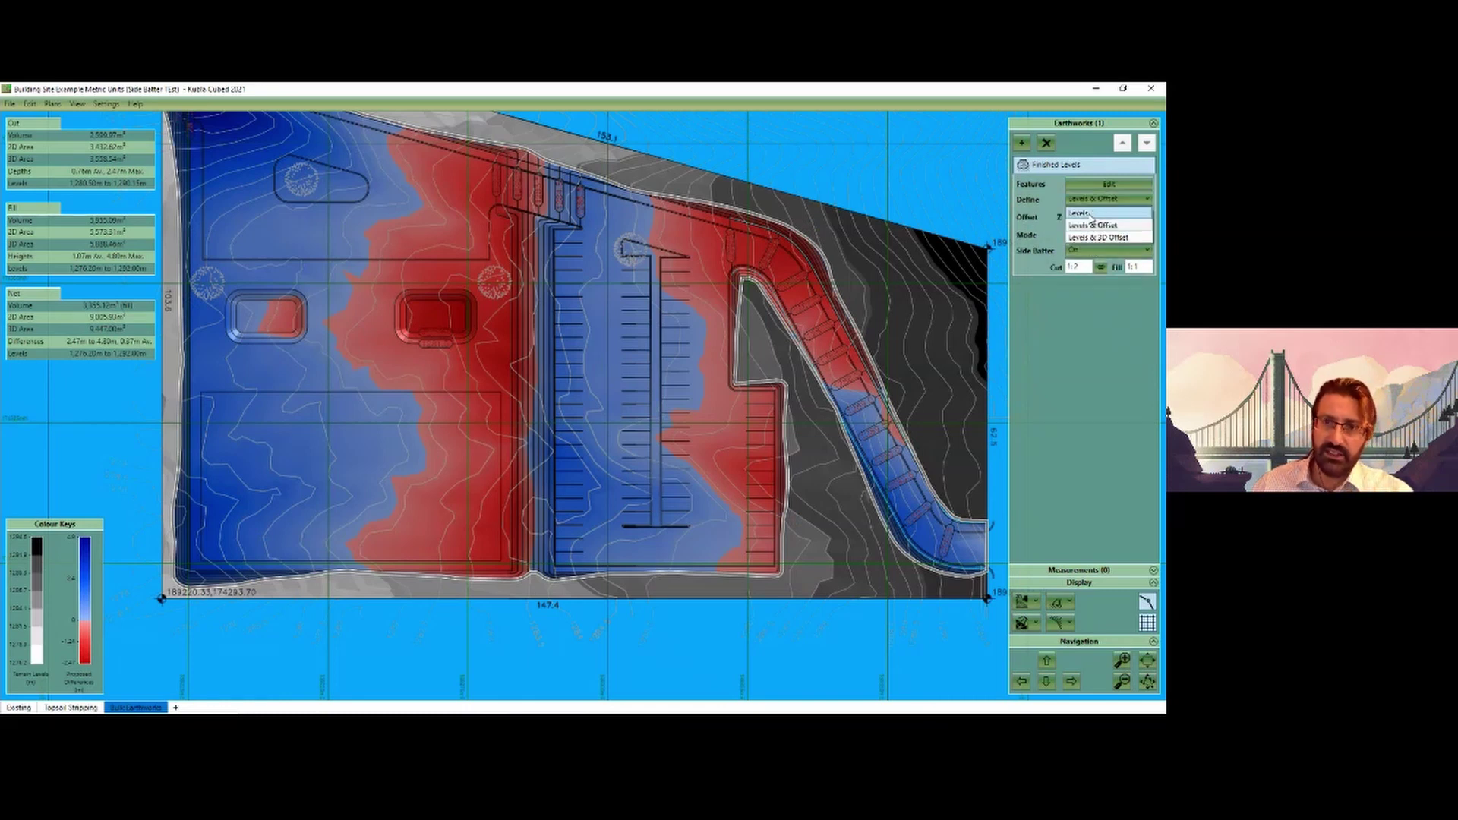
click(1094, 213)
scroll(764, 363, up, 2)
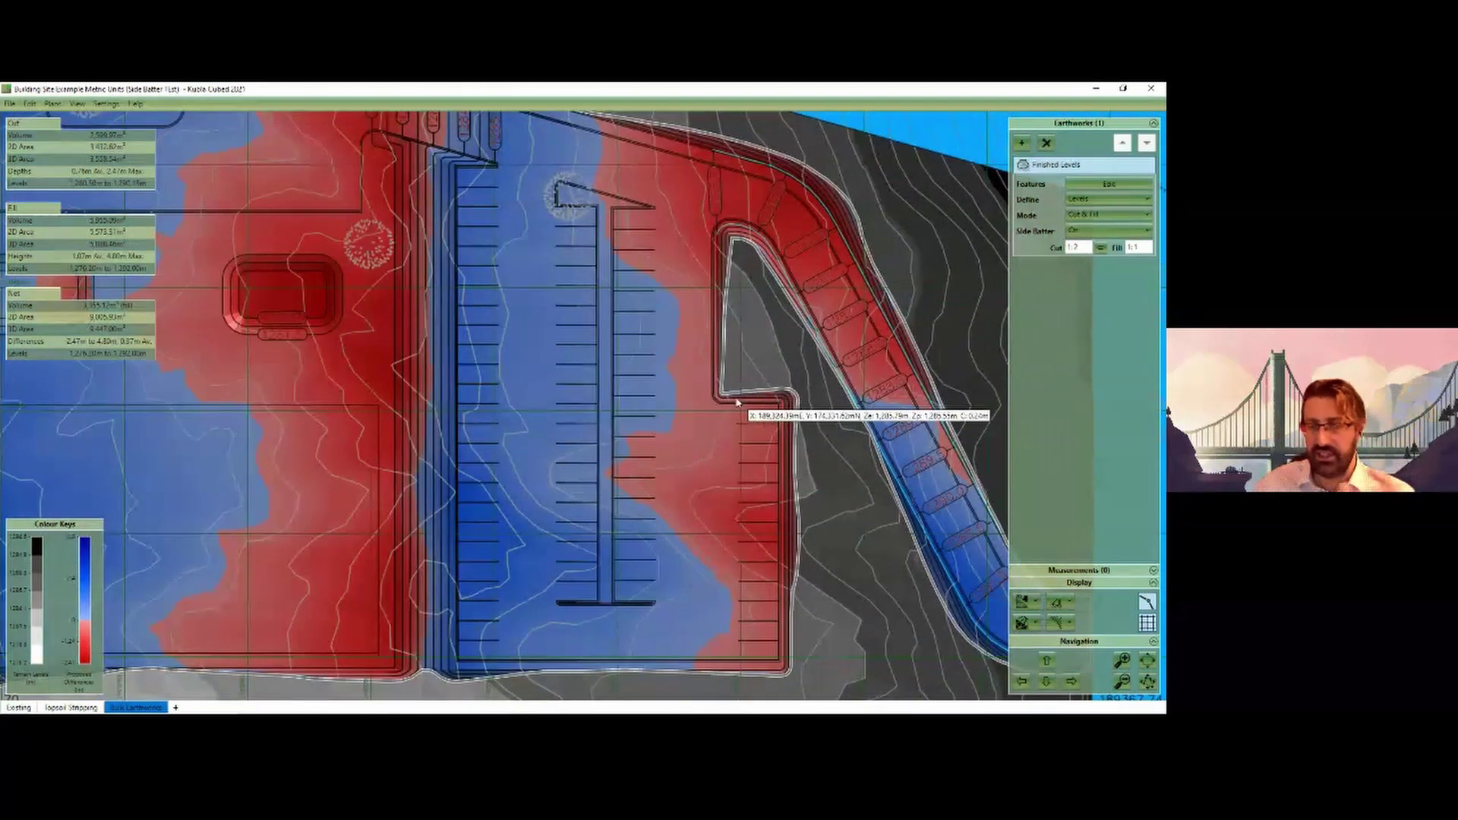
middle_drag(708, 407, 782, 445)
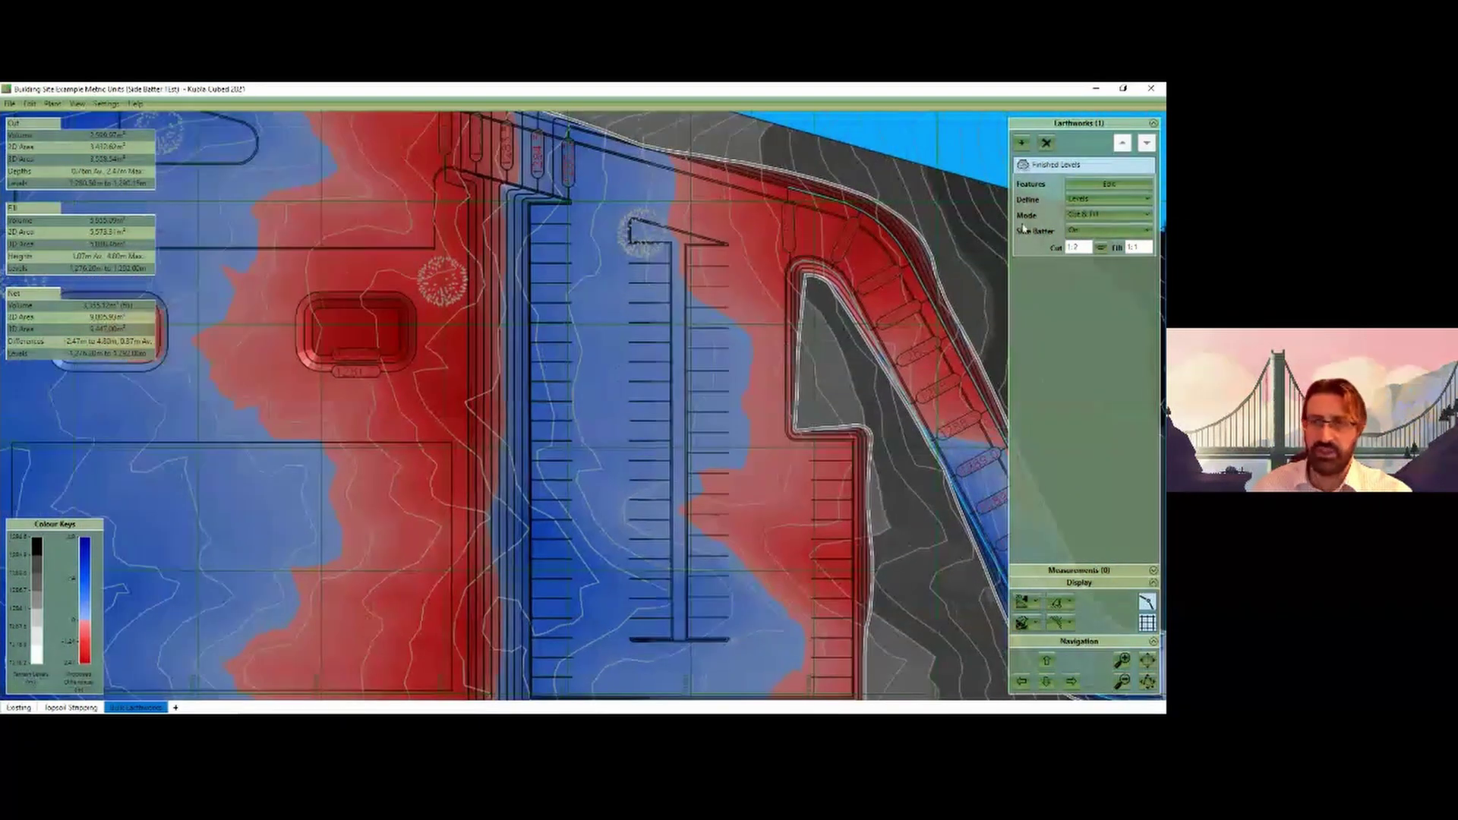
click(1022, 143)
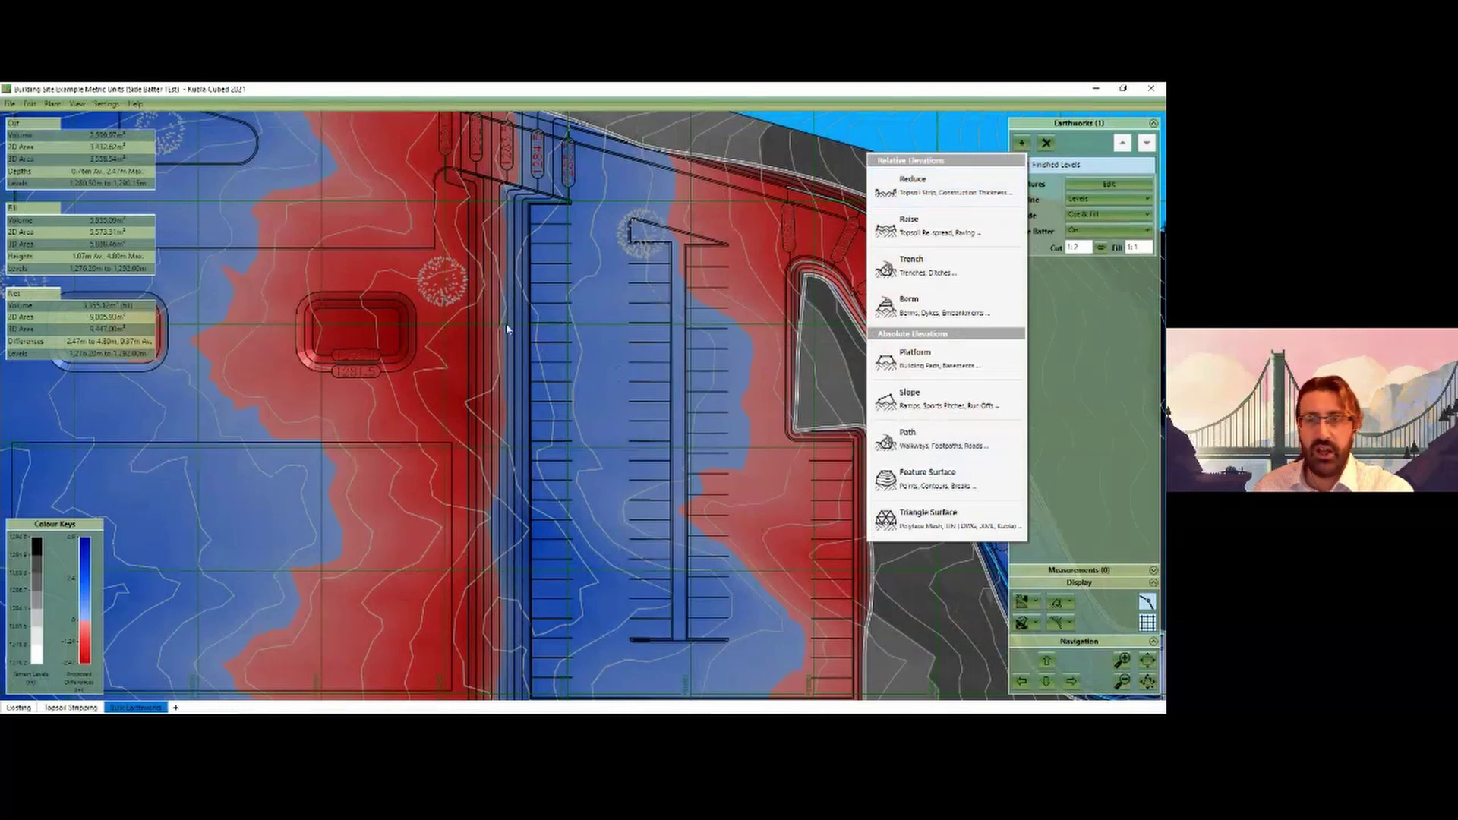
click(605, 356)
scroll(700, 372, down, 3)
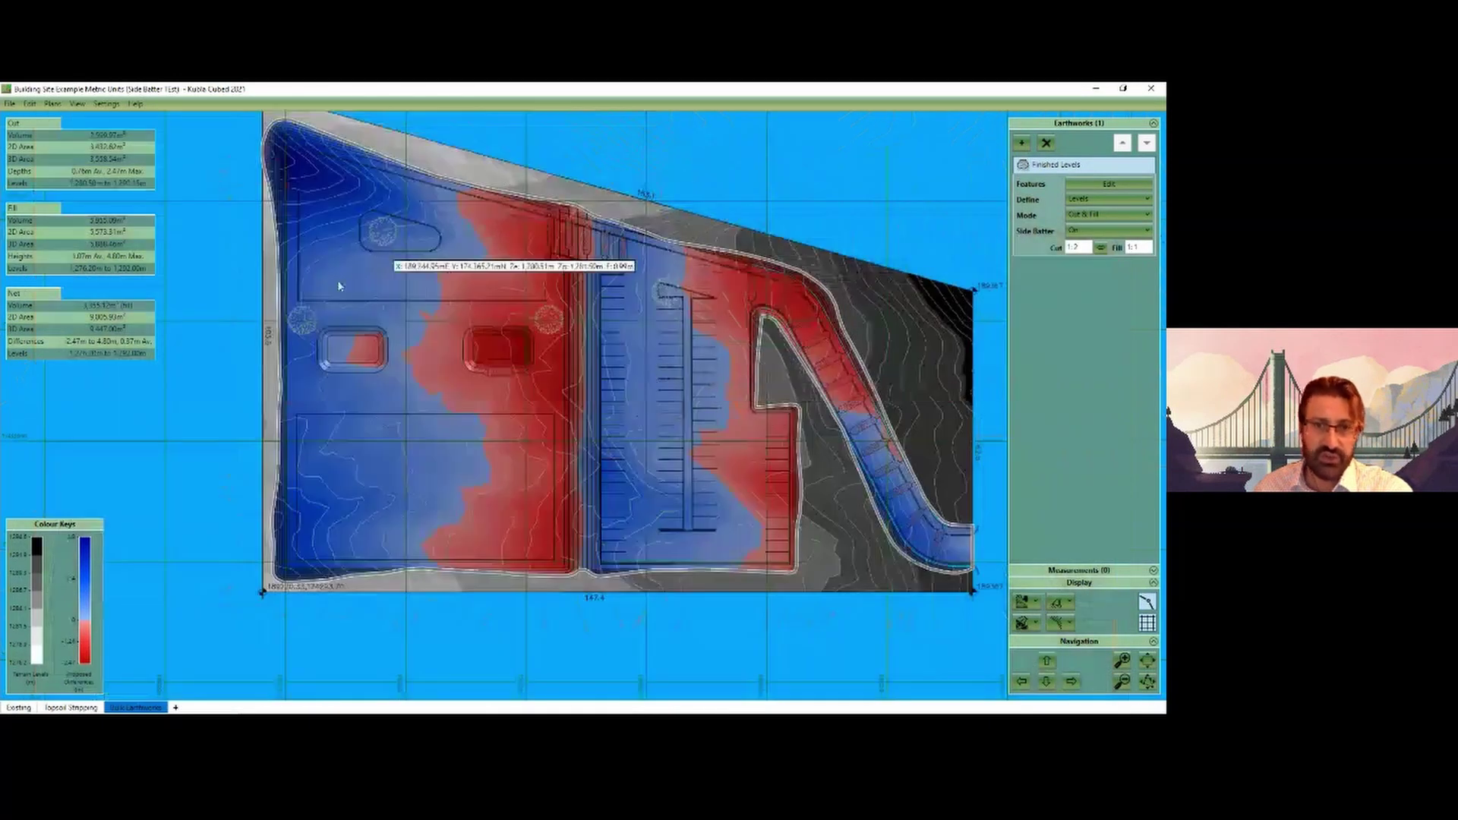
scroll(419, 393, up, 2)
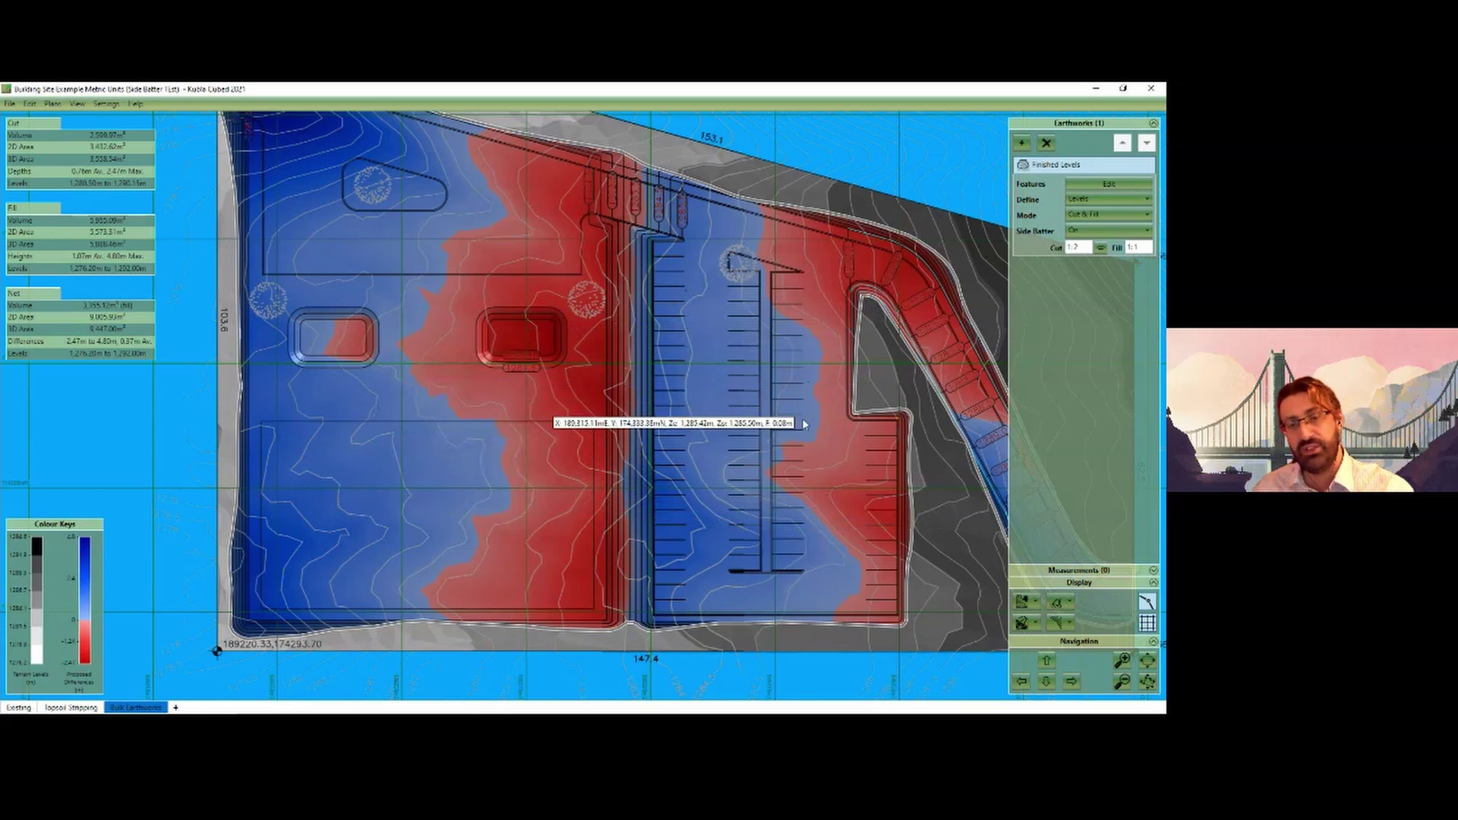
scroll(848, 430, up, 3)
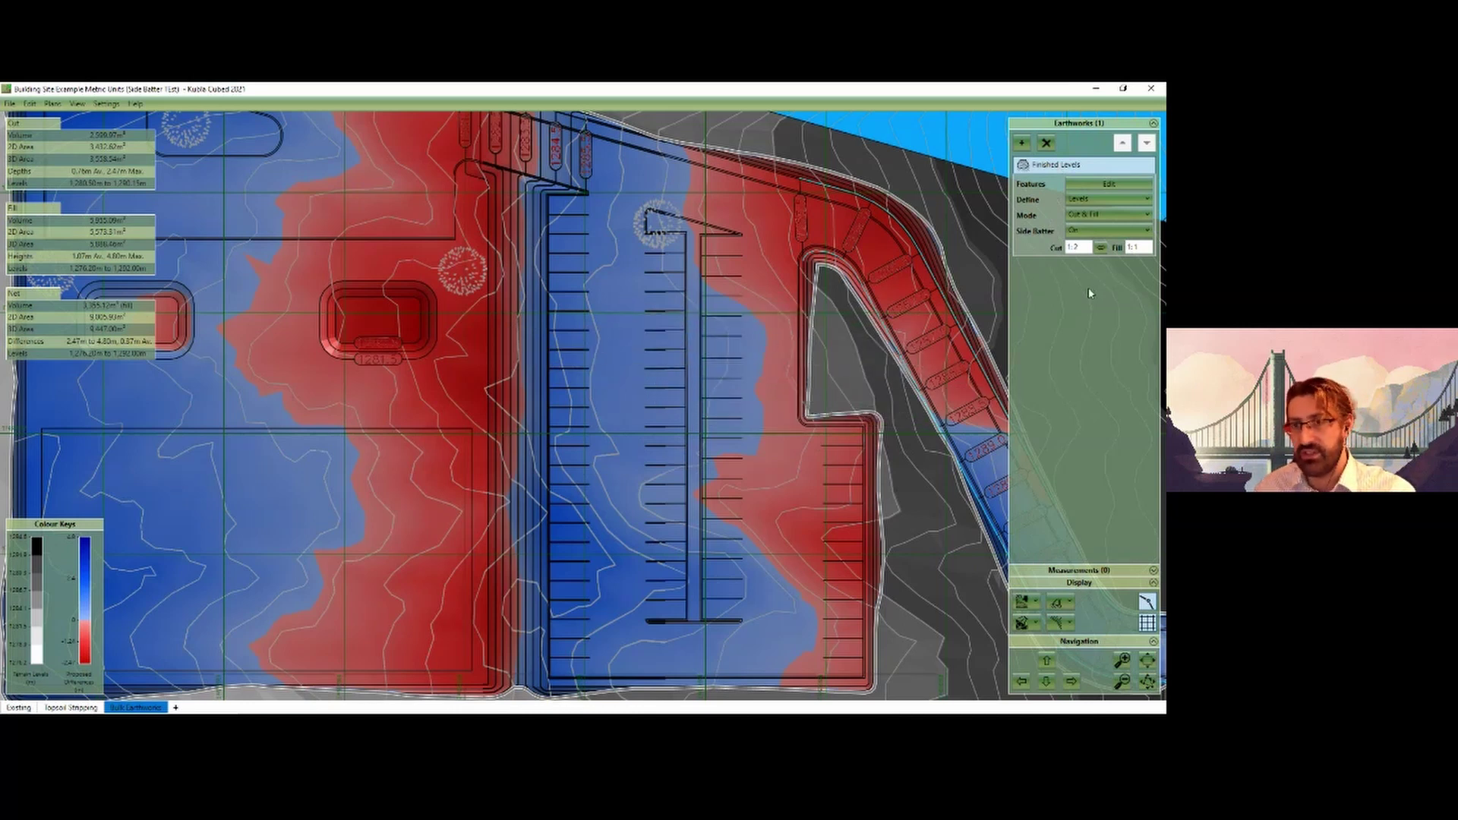
Step: Add a Reduce element and draw a four-point rectangular outline about 31 m by 57 m over the car park
click(1022, 143)
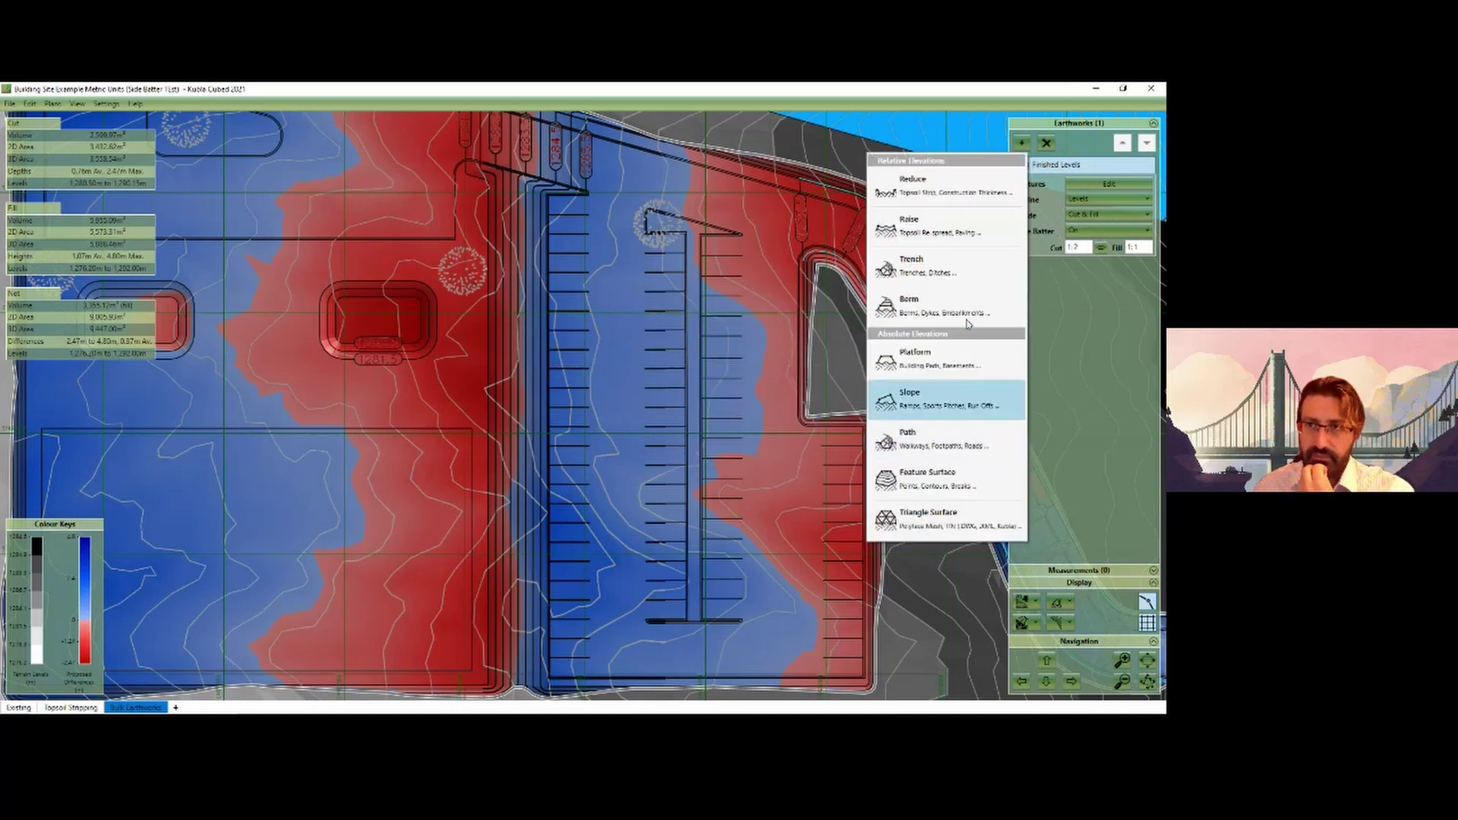
click(912, 187)
click(552, 195)
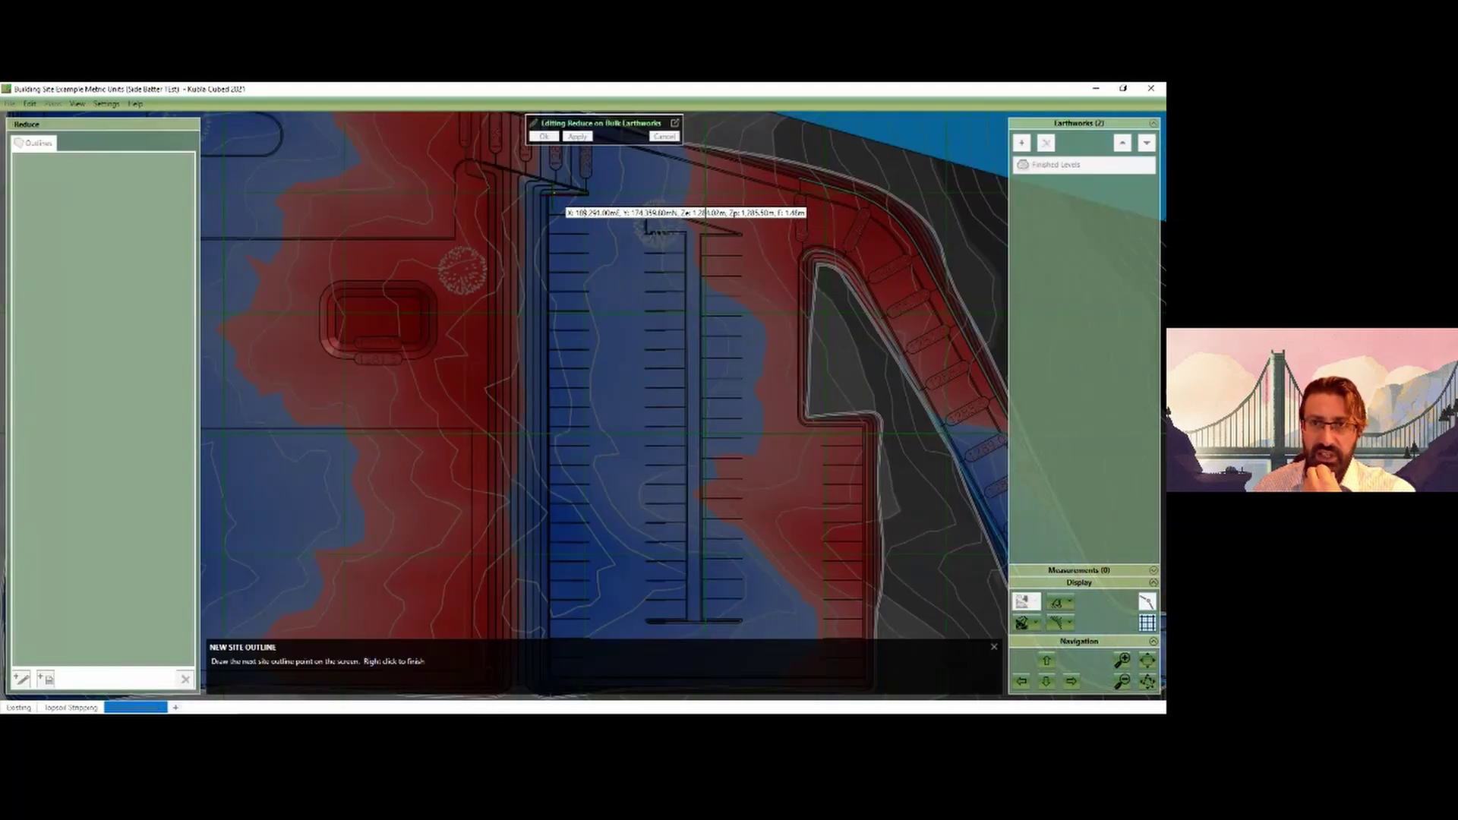
click(802, 200)
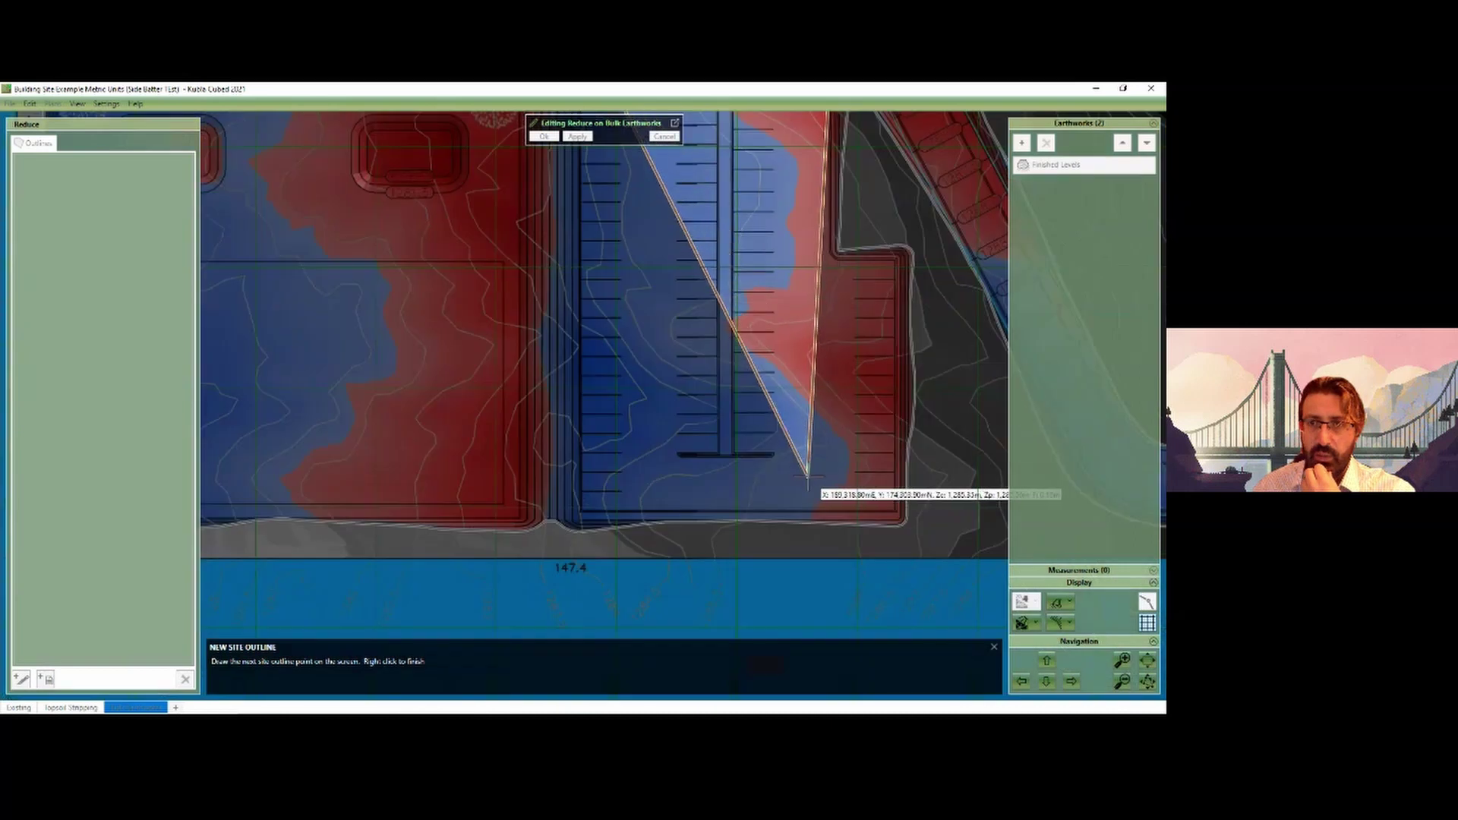
click(827, 489)
click(579, 493)
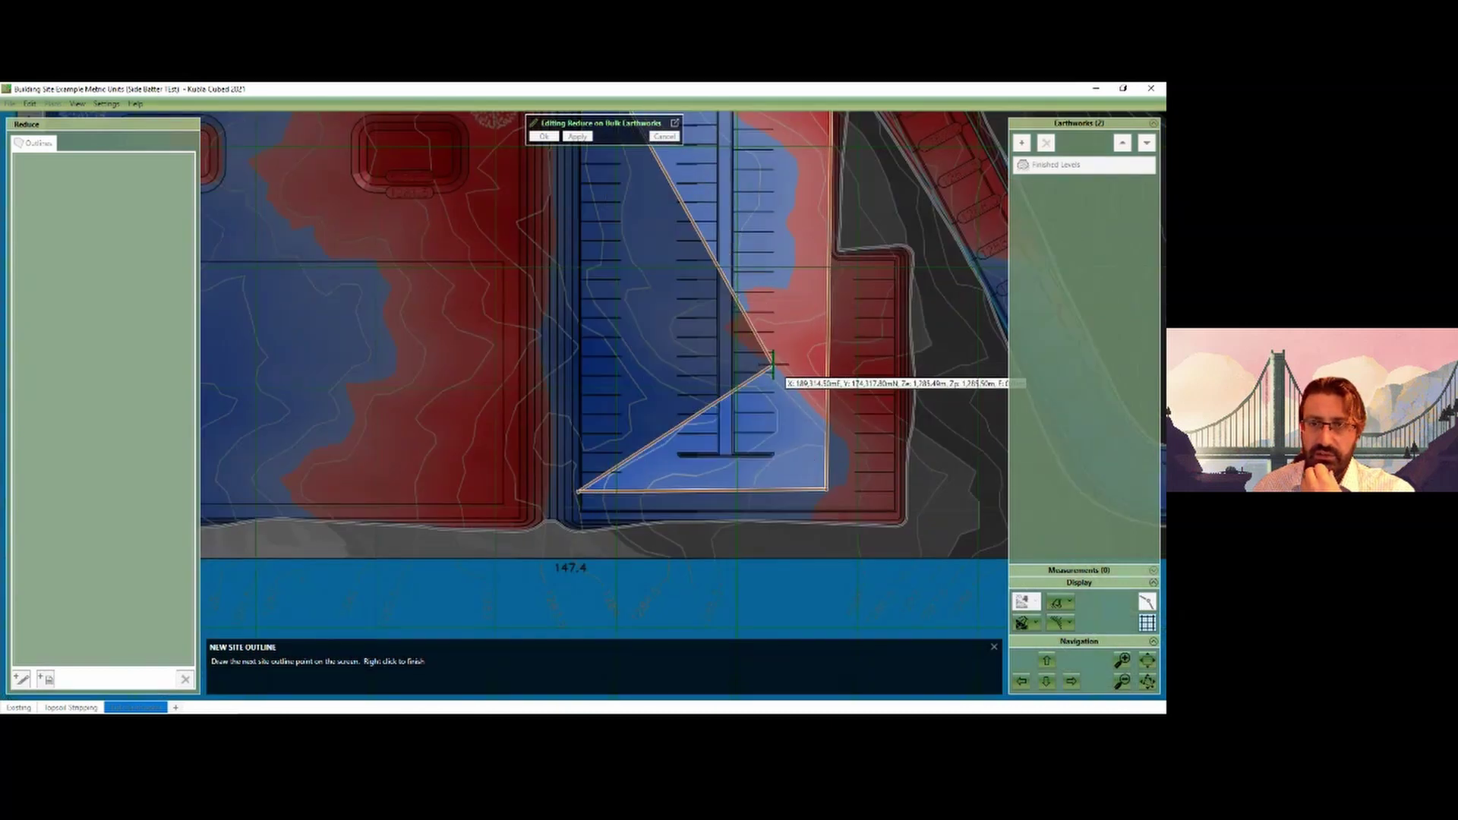
right_click(773, 373)
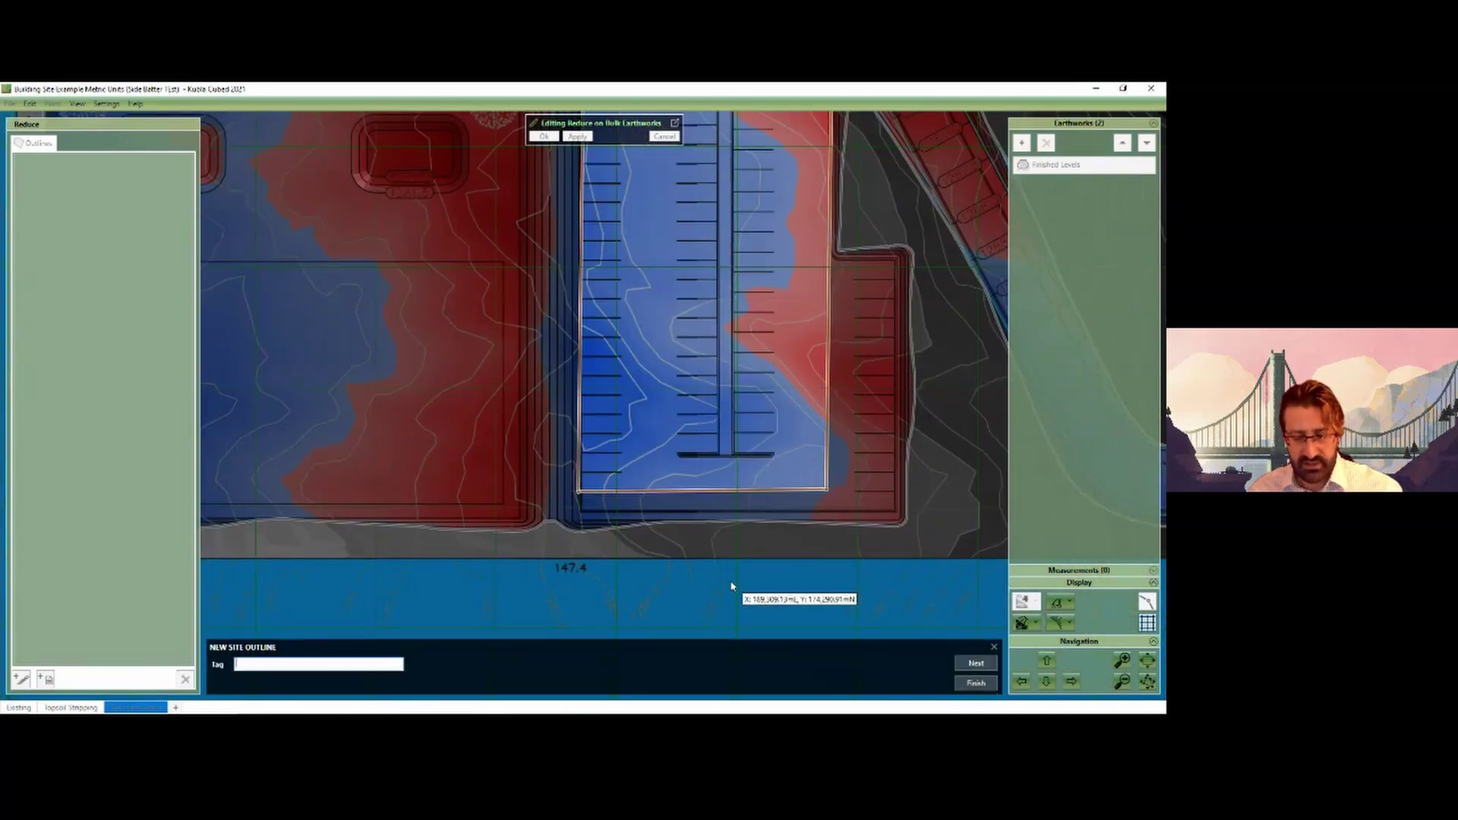
Step: Tag the car park outline 0.4, accept the Reduce element and show the earthworks in 3D
text(0)
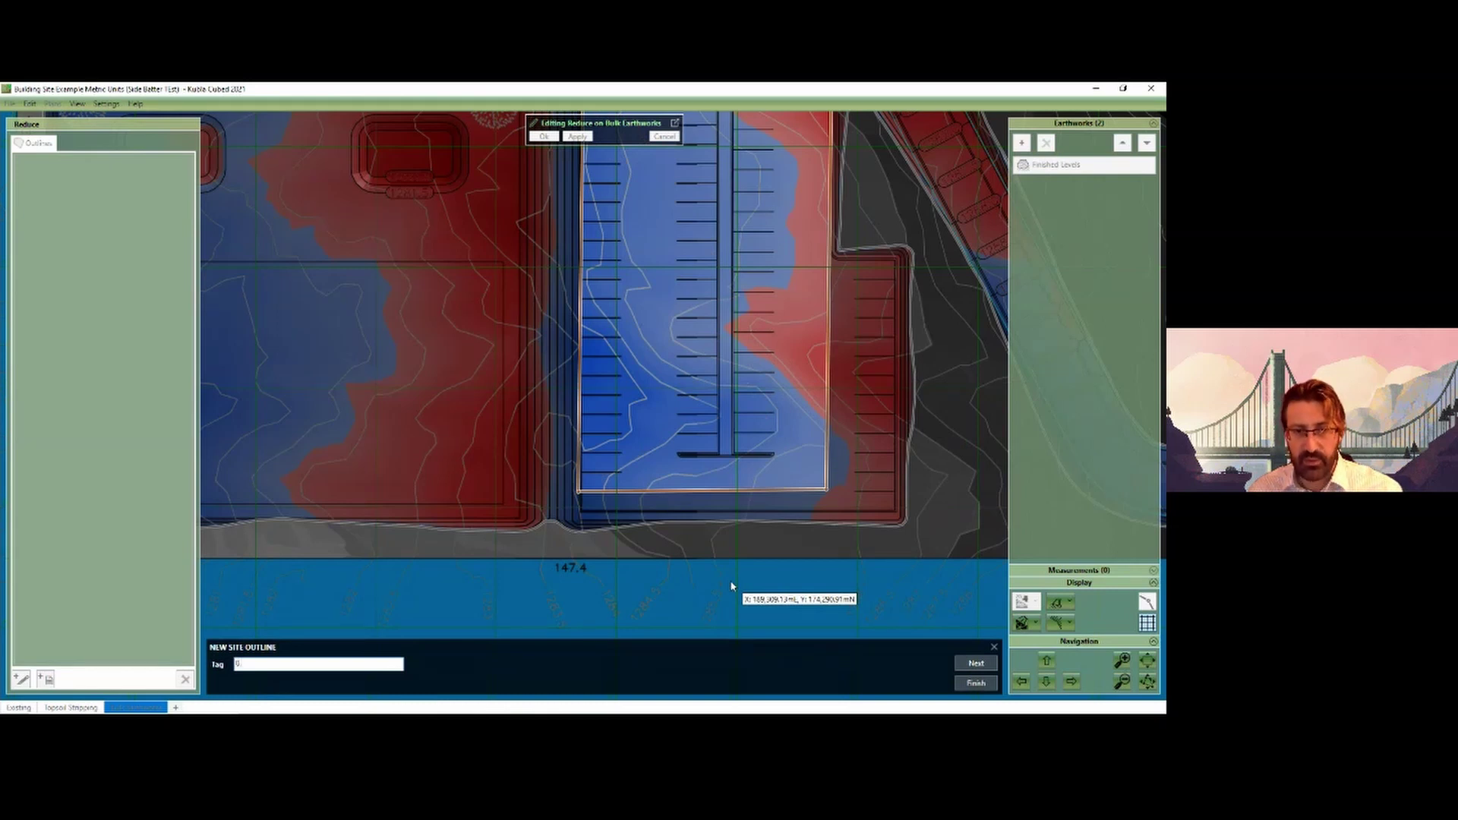
text(.4)
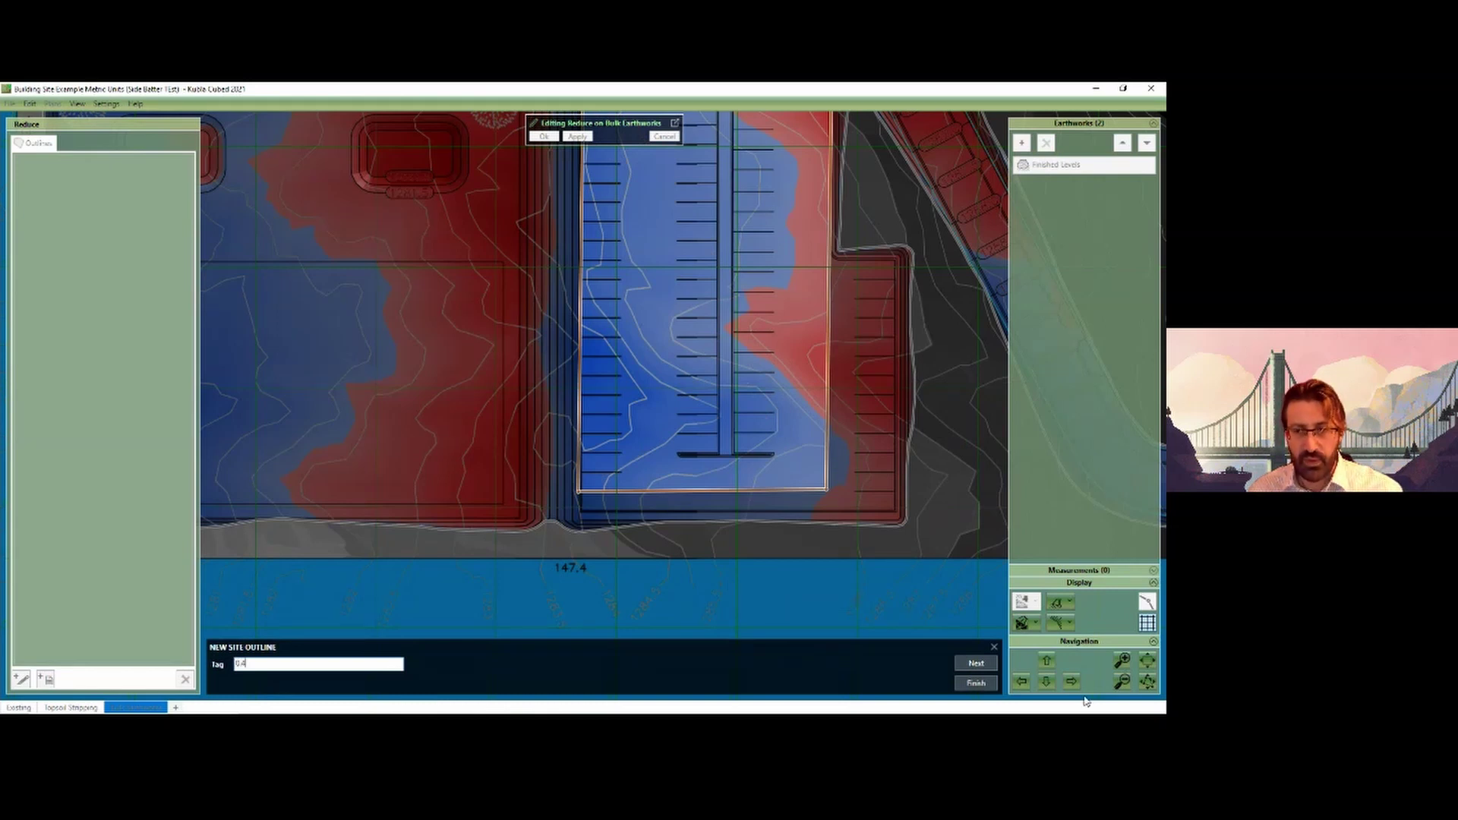
click(976, 684)
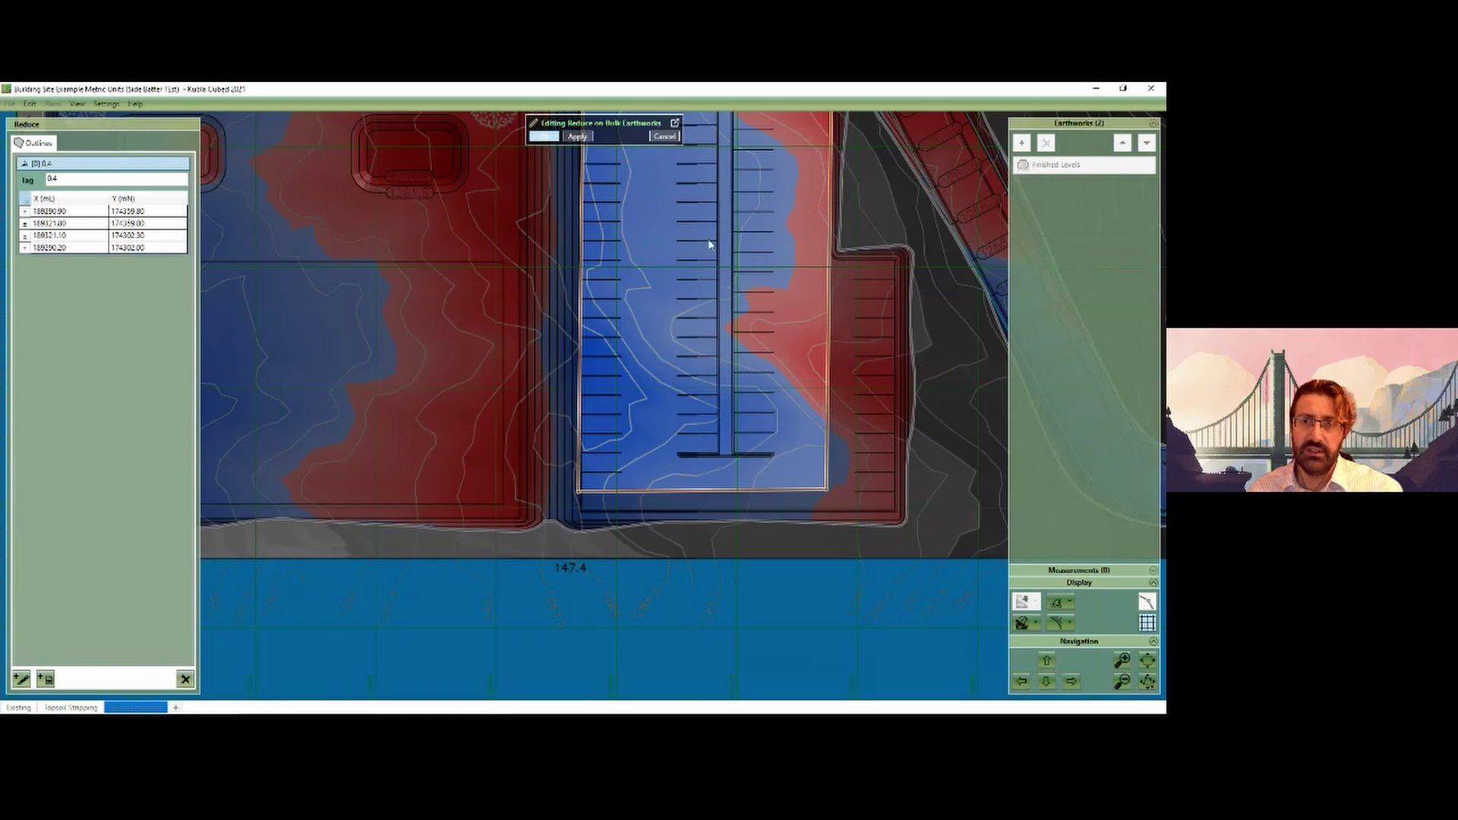
key(Return)
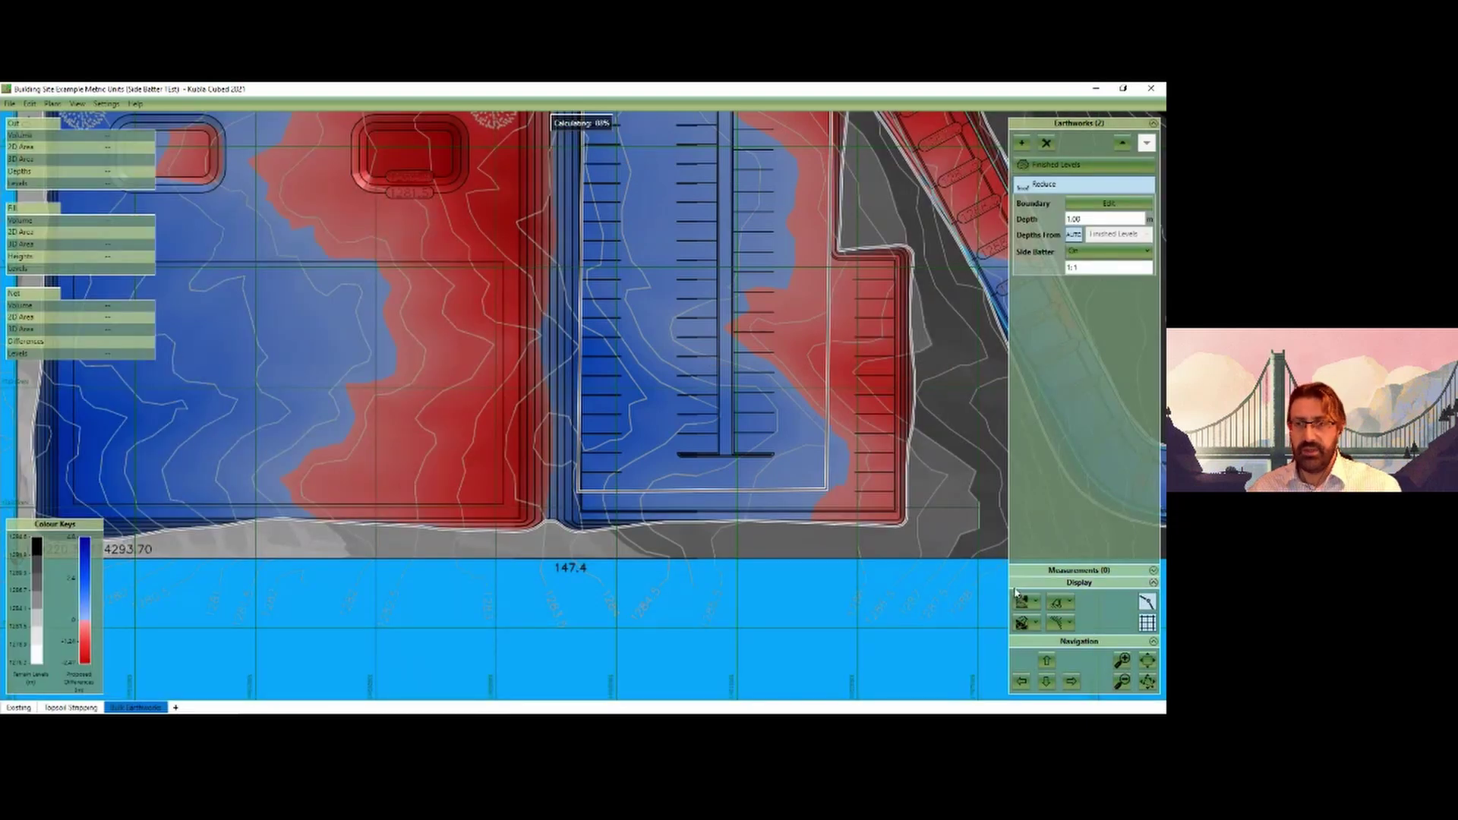
click(1023, 602)
click(1010, 619)
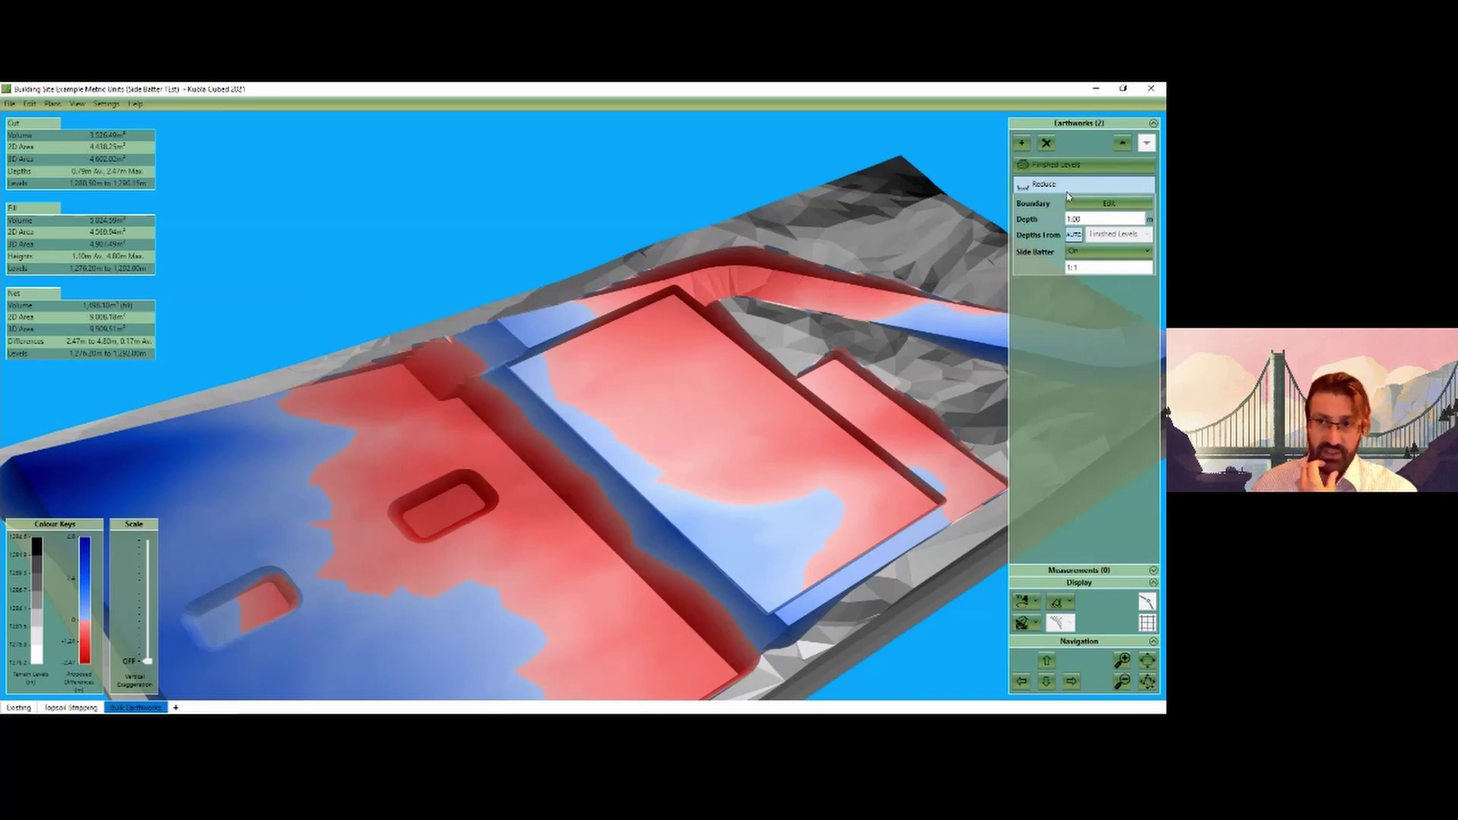
Step: Add a second Reduce element with a seven-point outline about 12 m by 51 m around the car park's central island
click(1022, 143)
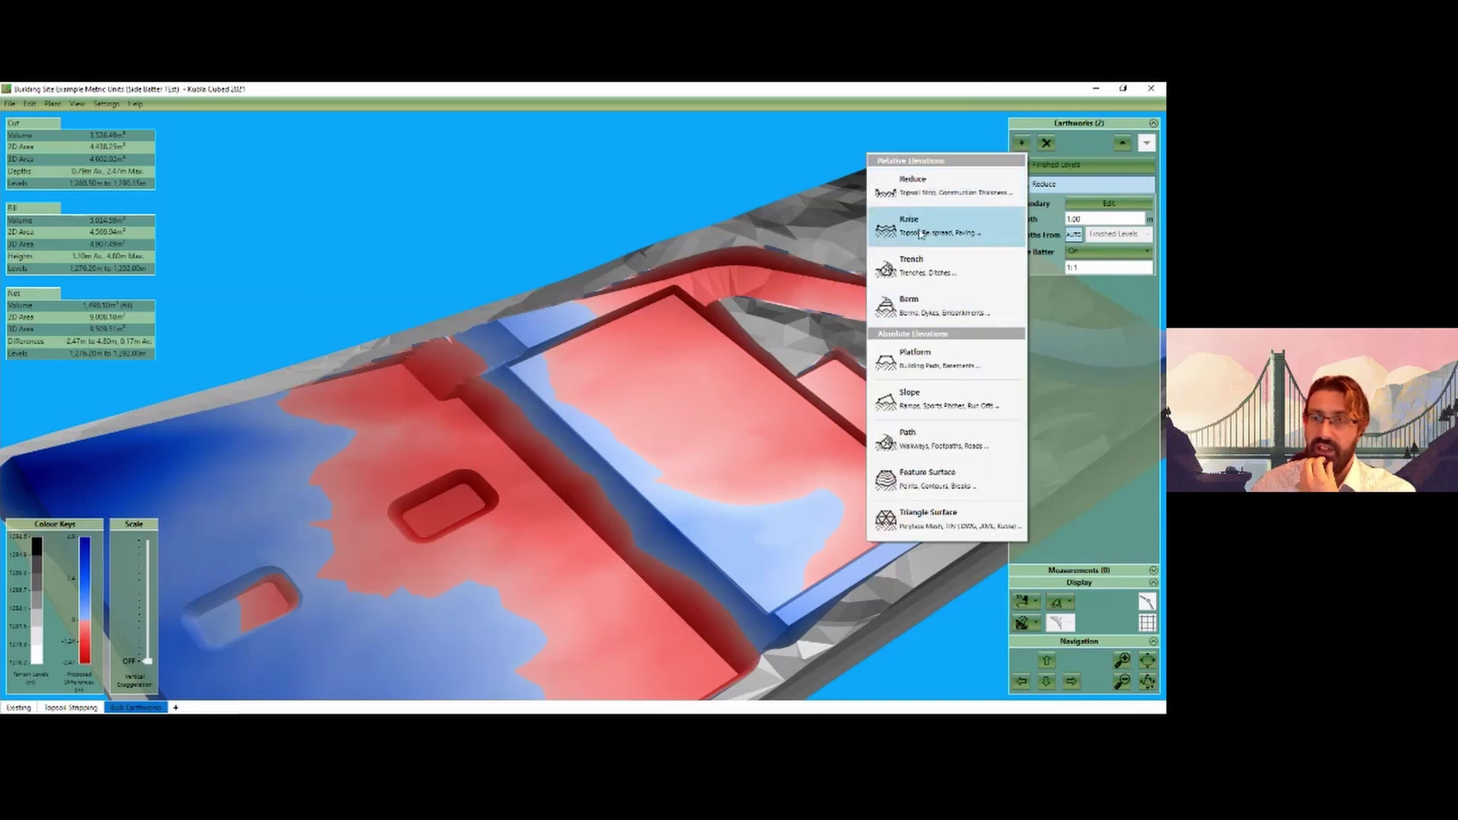
click(913, 183)
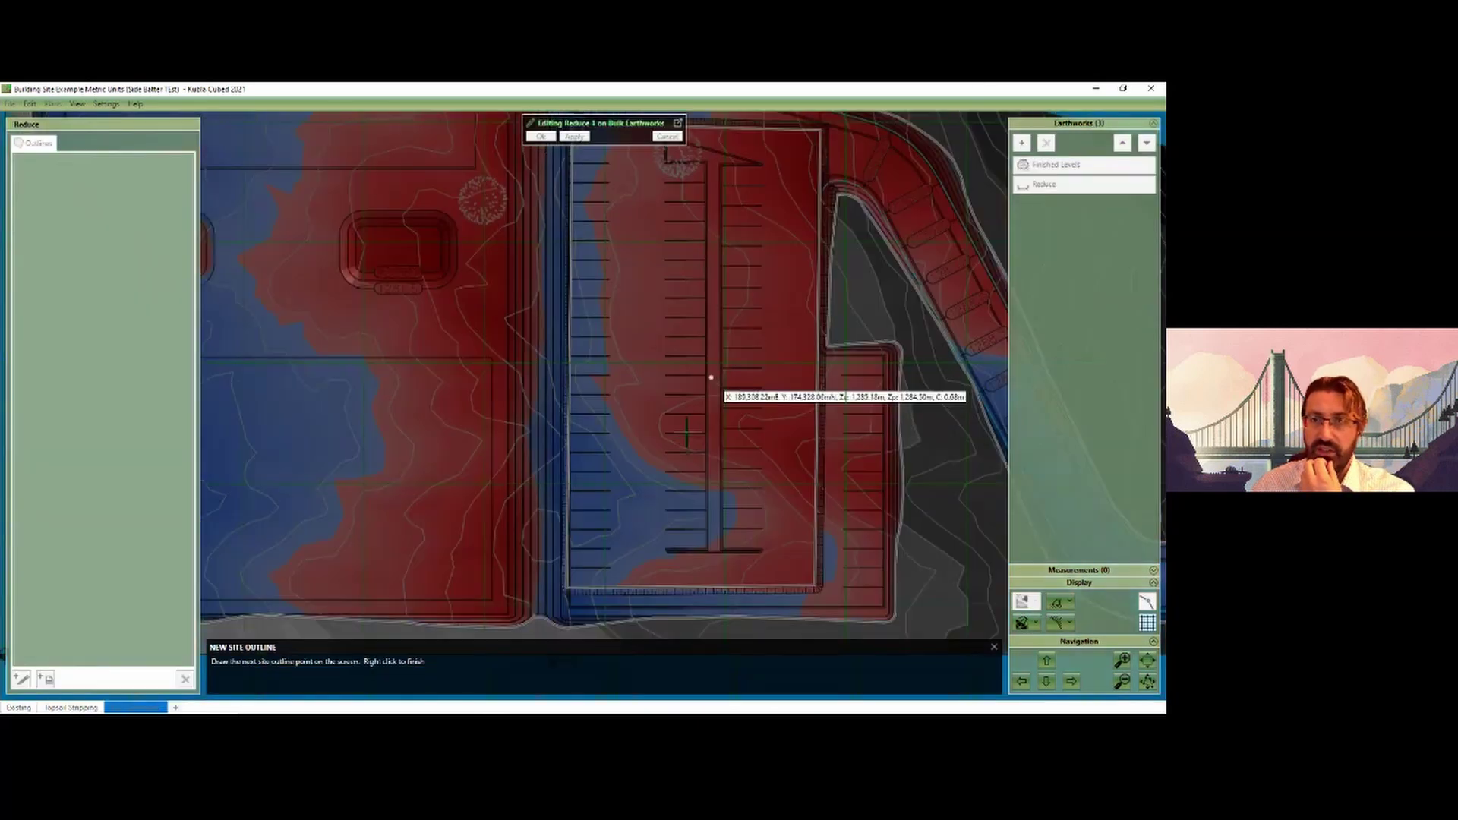
click(643, 204)
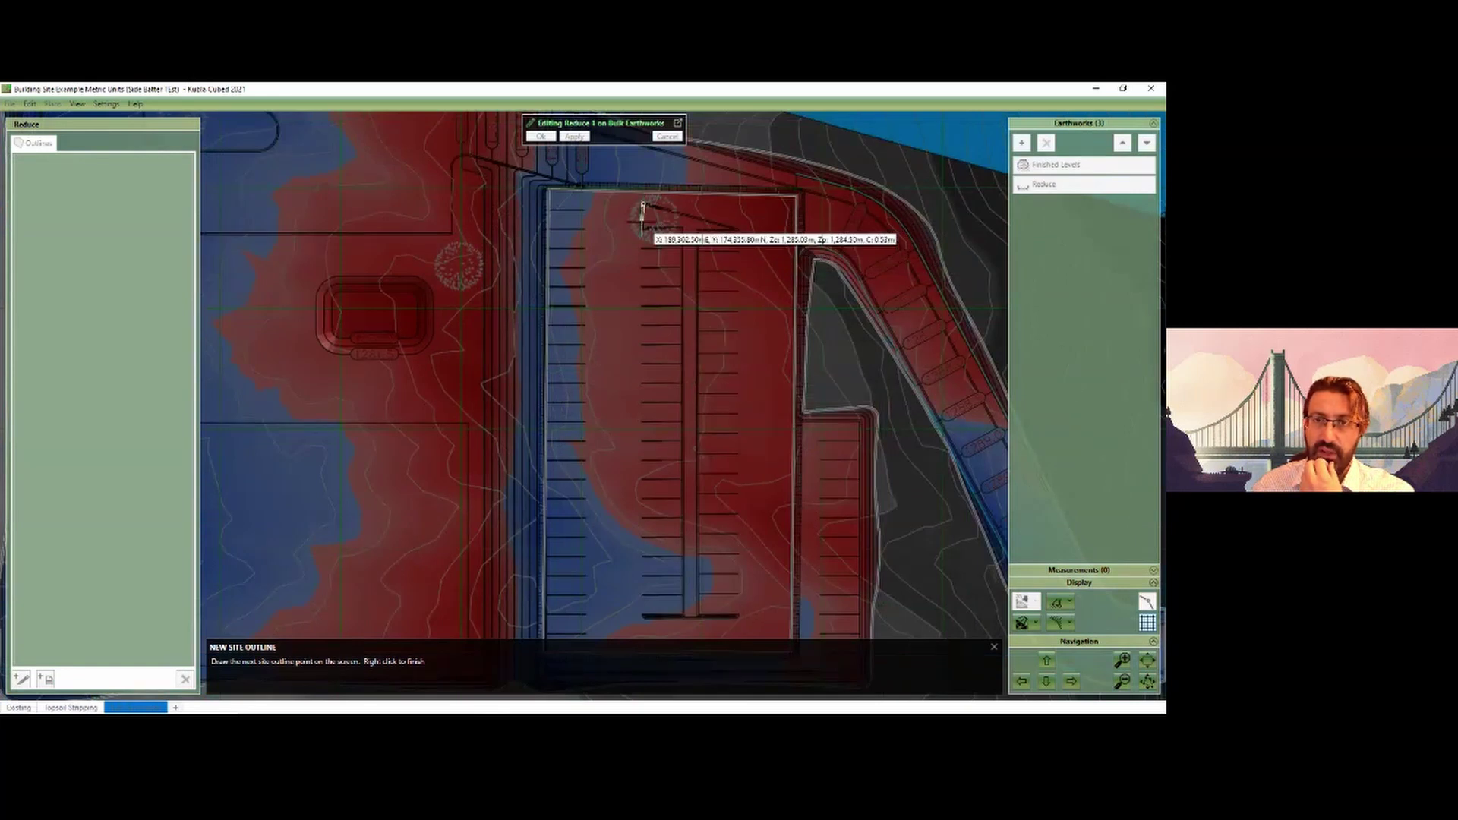
click(642, 227)
click(681, 227)
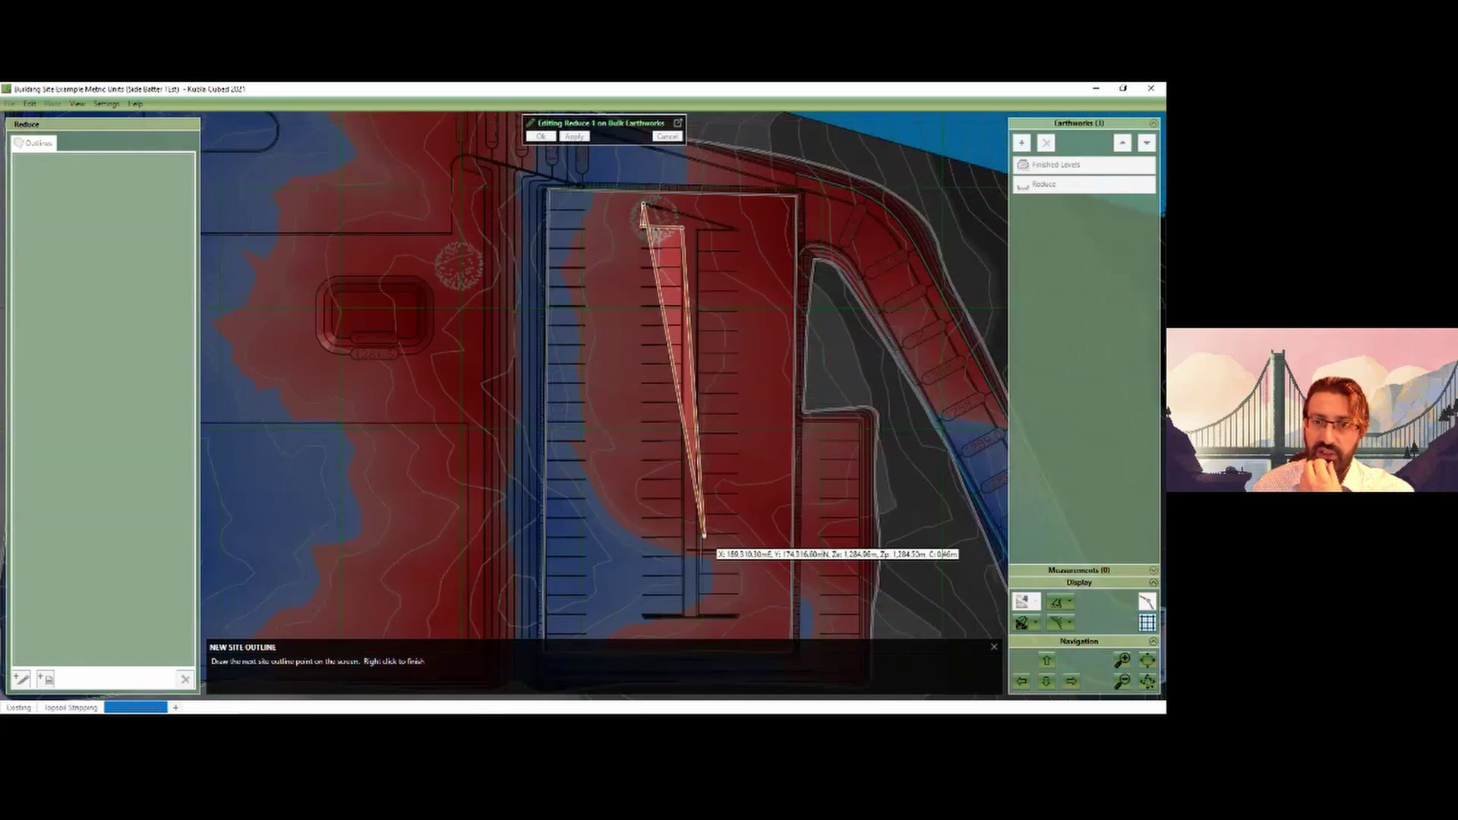
click(682, 612)
click(698, 613)
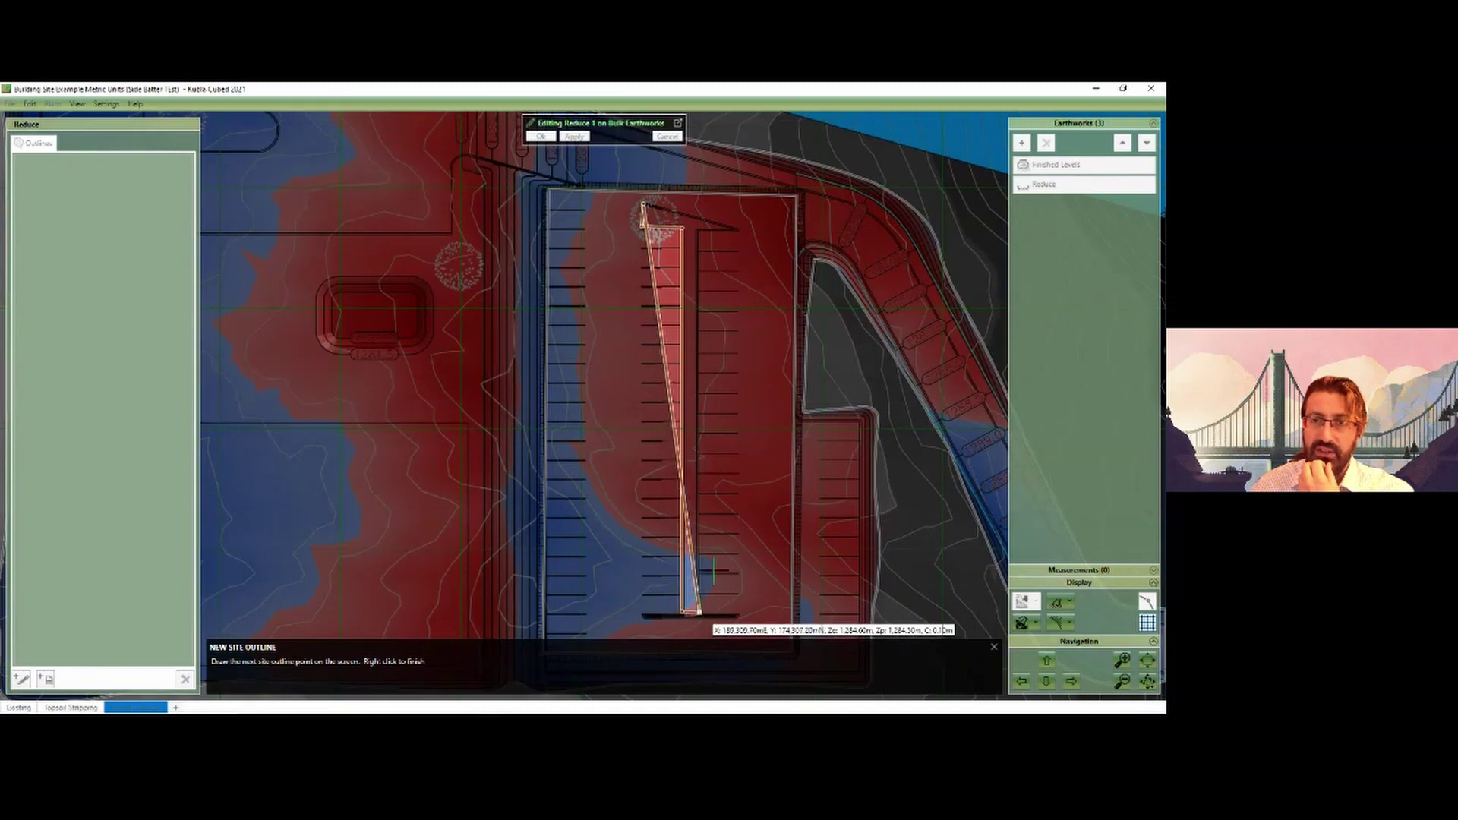
click(698, 227)
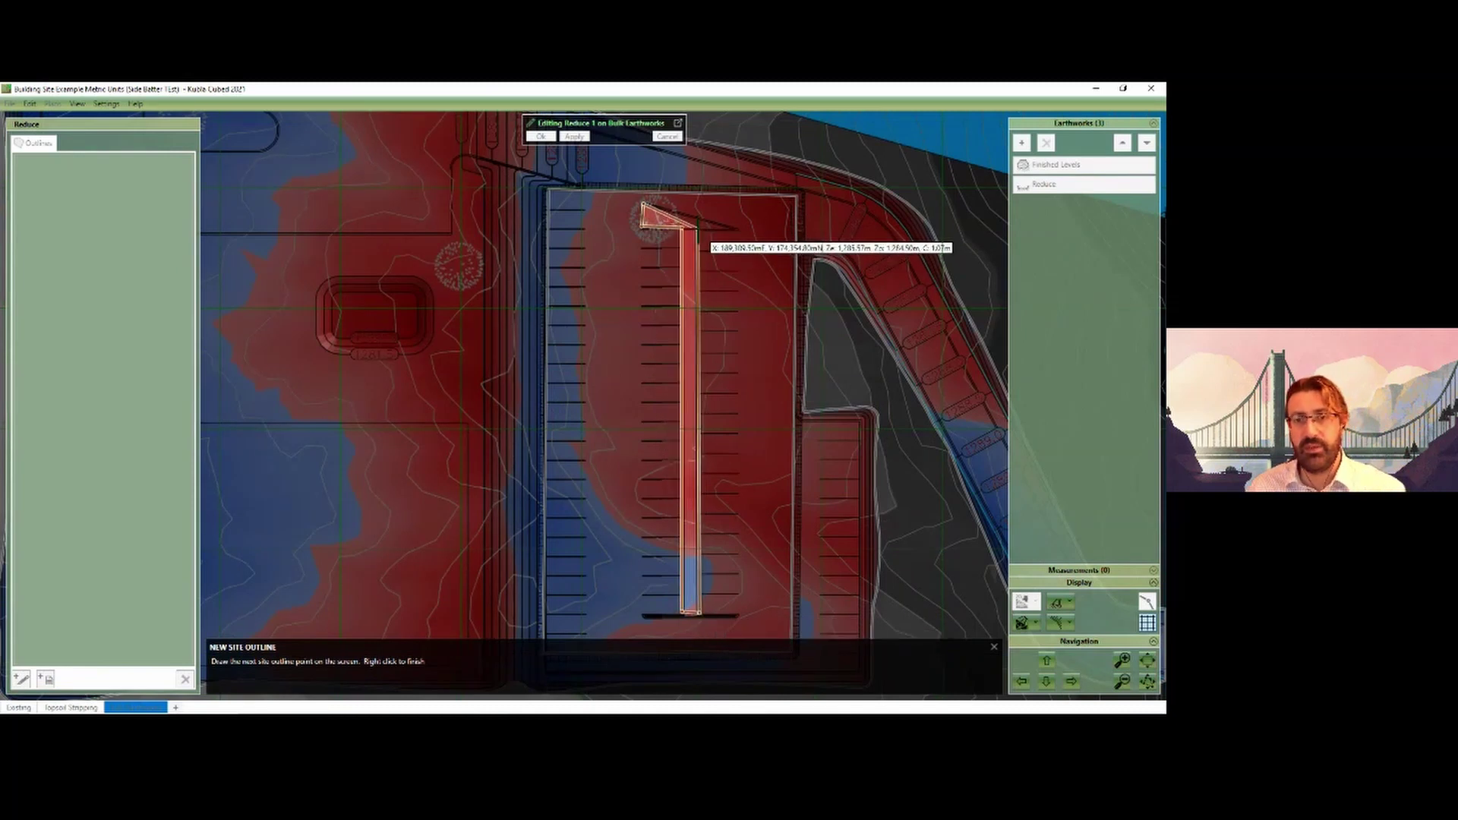
right_click(790, 197)
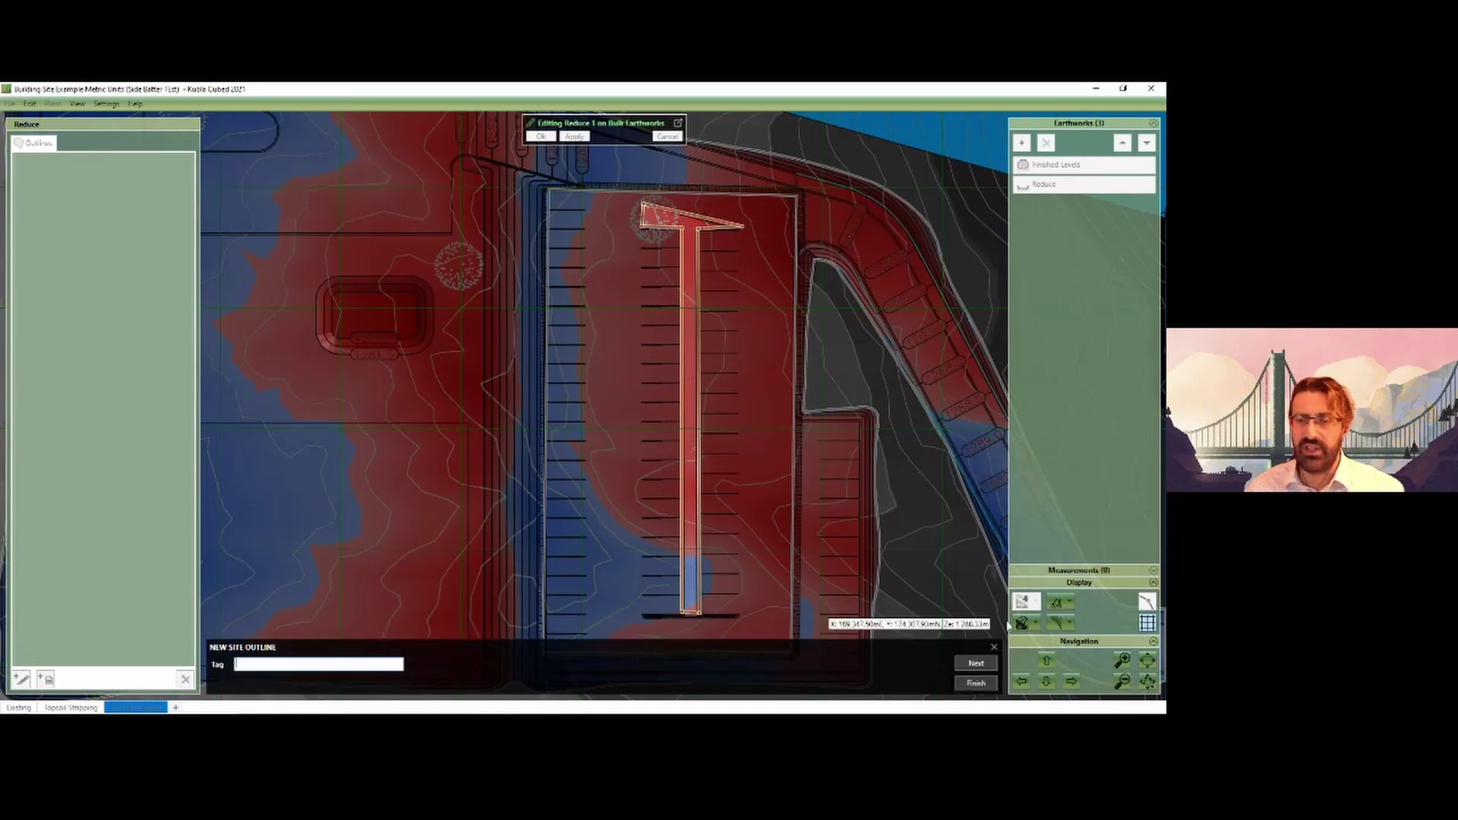
click(991, 685)
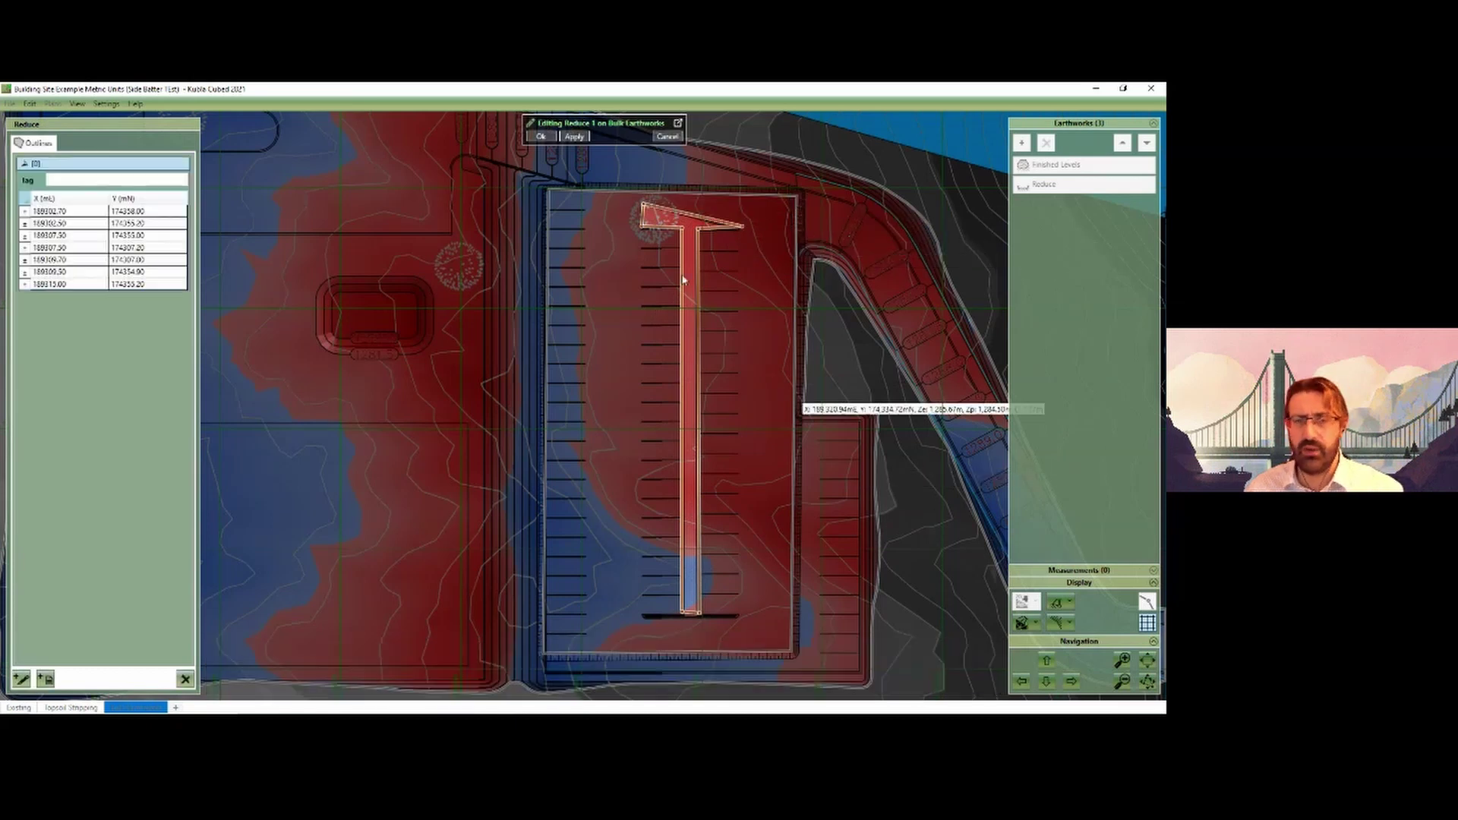
click(542, 137)
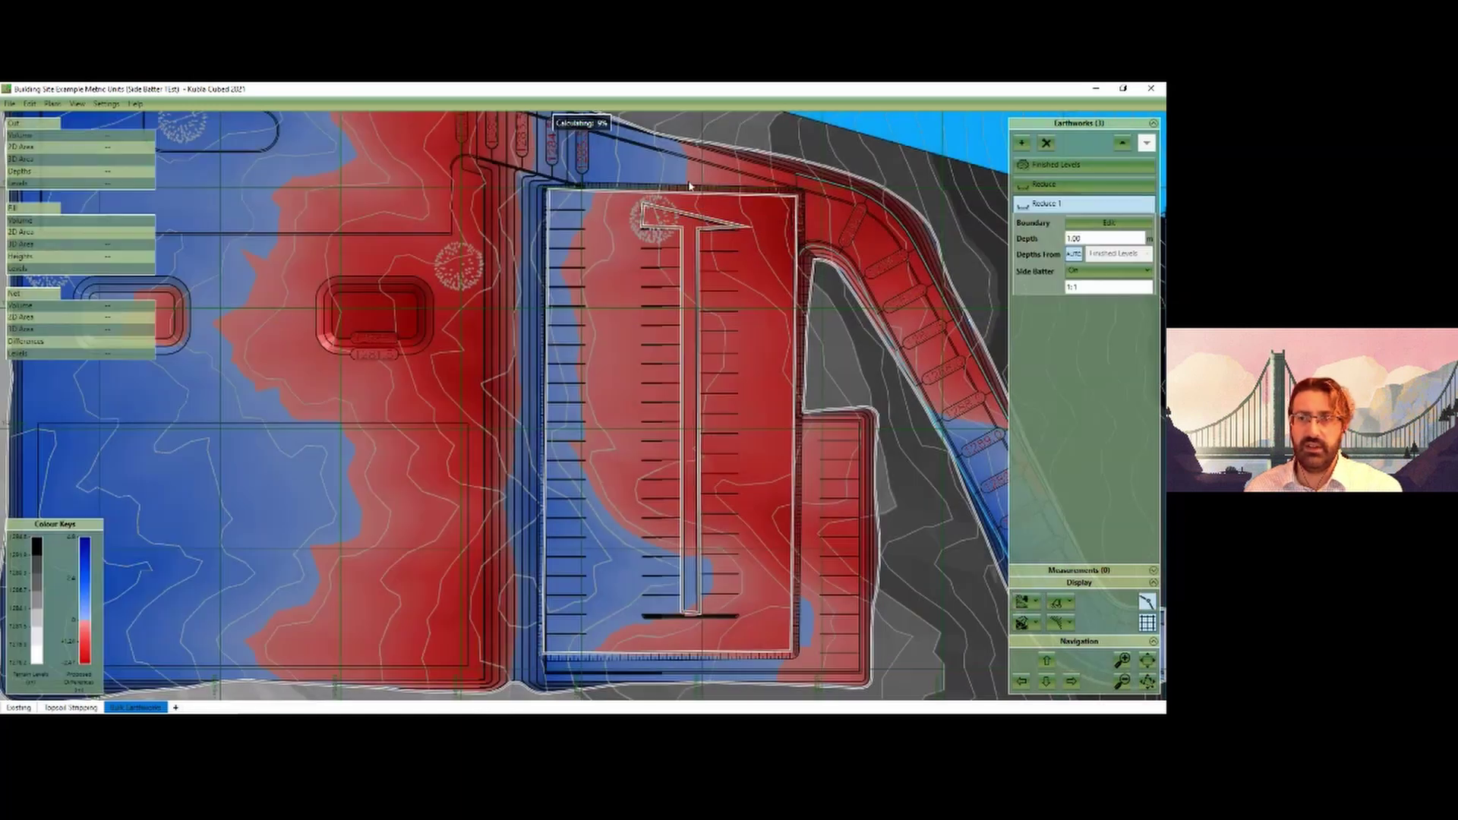
Step: Set the depth of the Reduce 1 element to 0.3 m and show the earthworks in 3D
click(1077, 184)
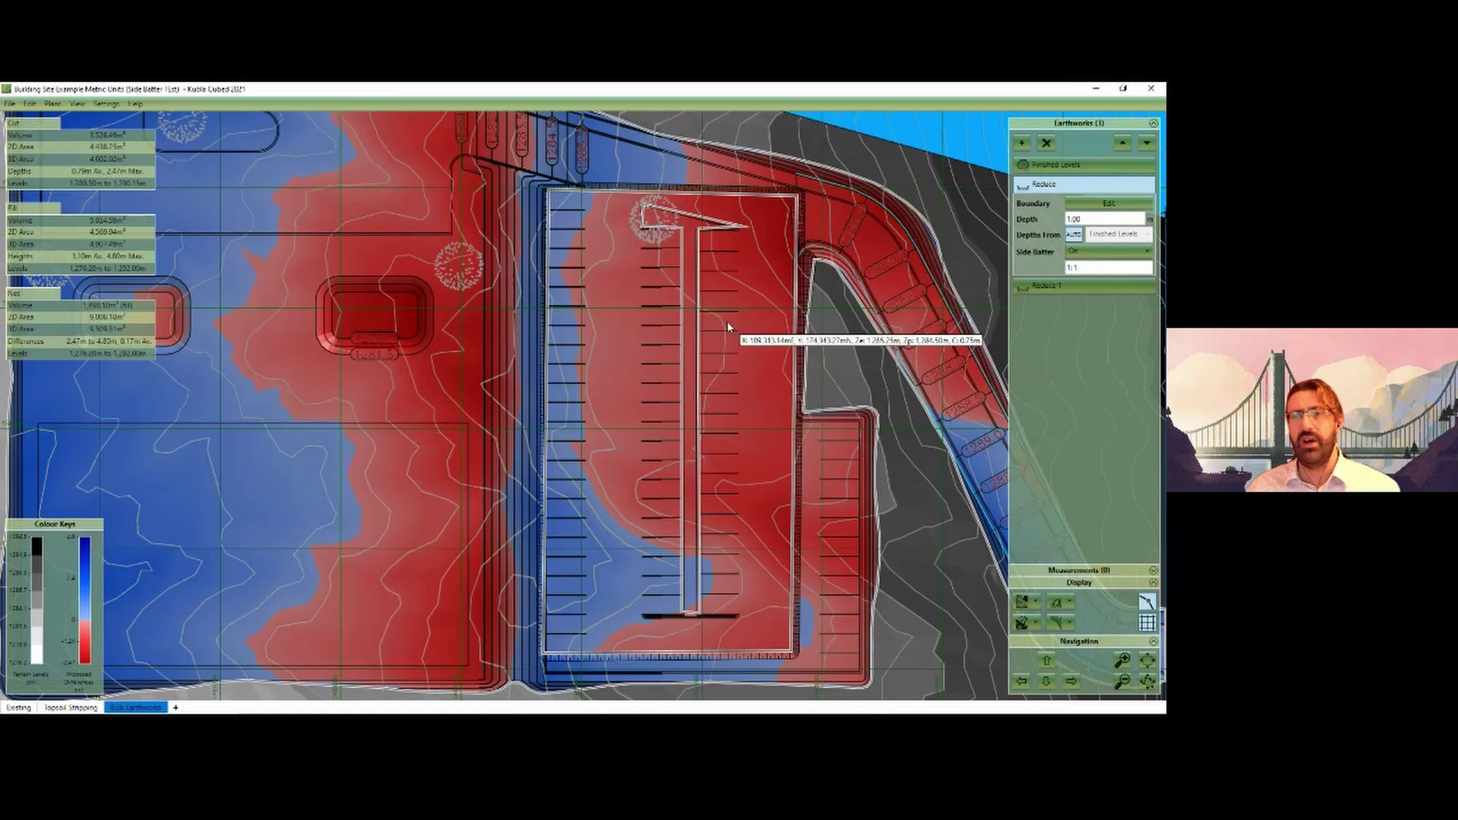
click(1102, 287)
click(1086, 205)
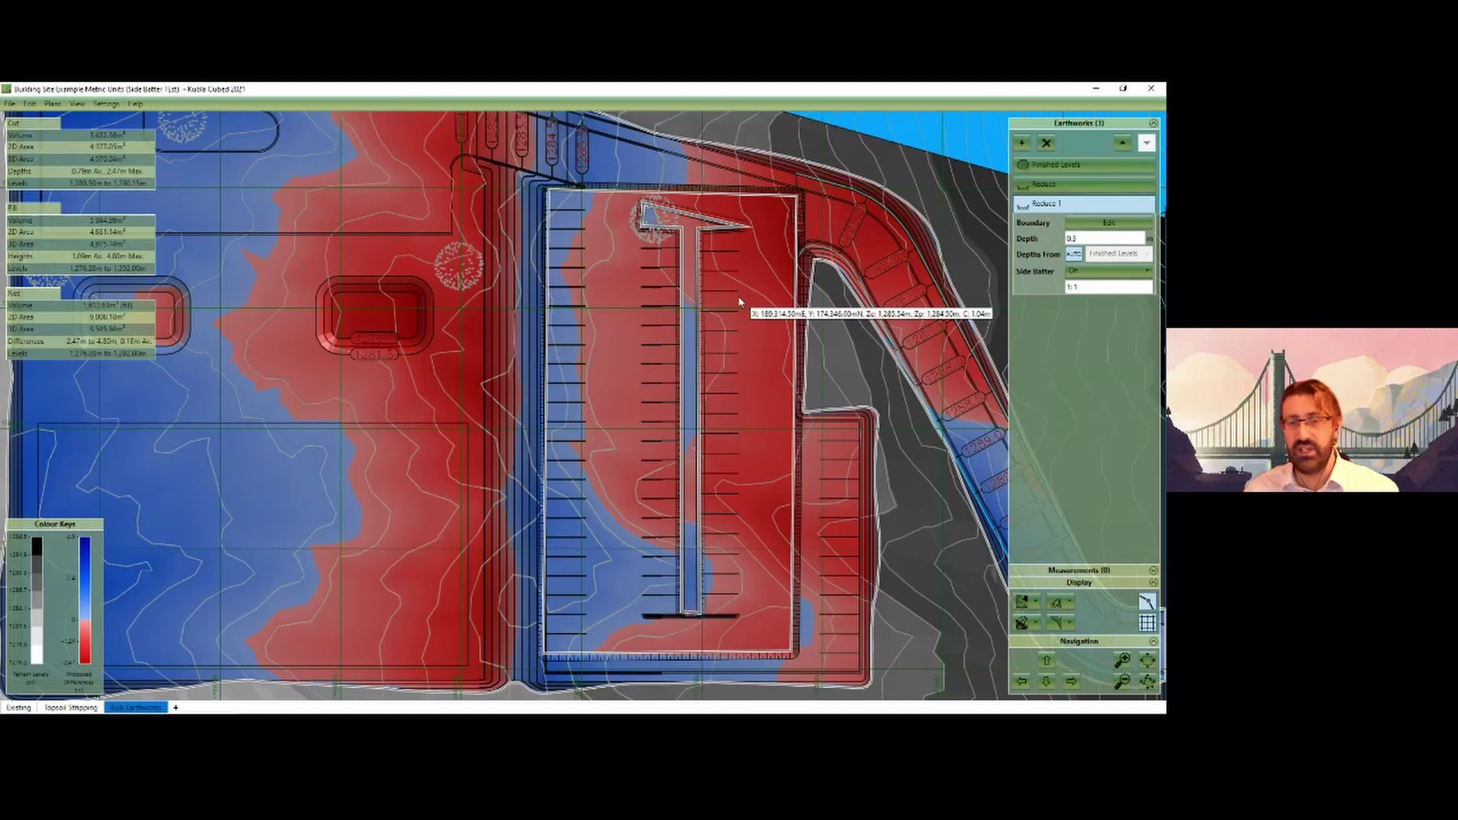
click(1032, 602)
click(1008, 645)
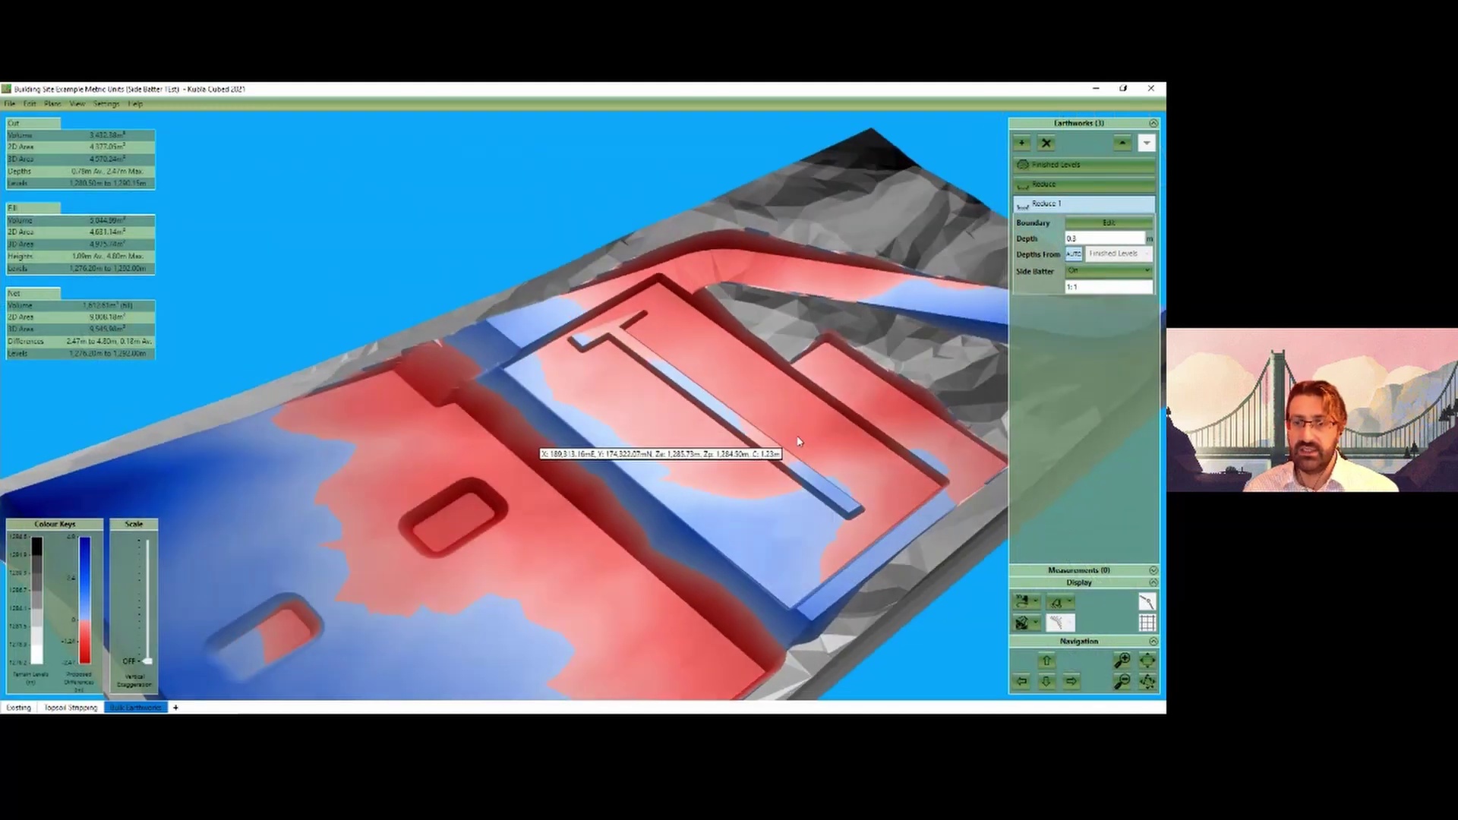
drag(837, 430, 852, 428)
scroll(851, 425, down, 3)
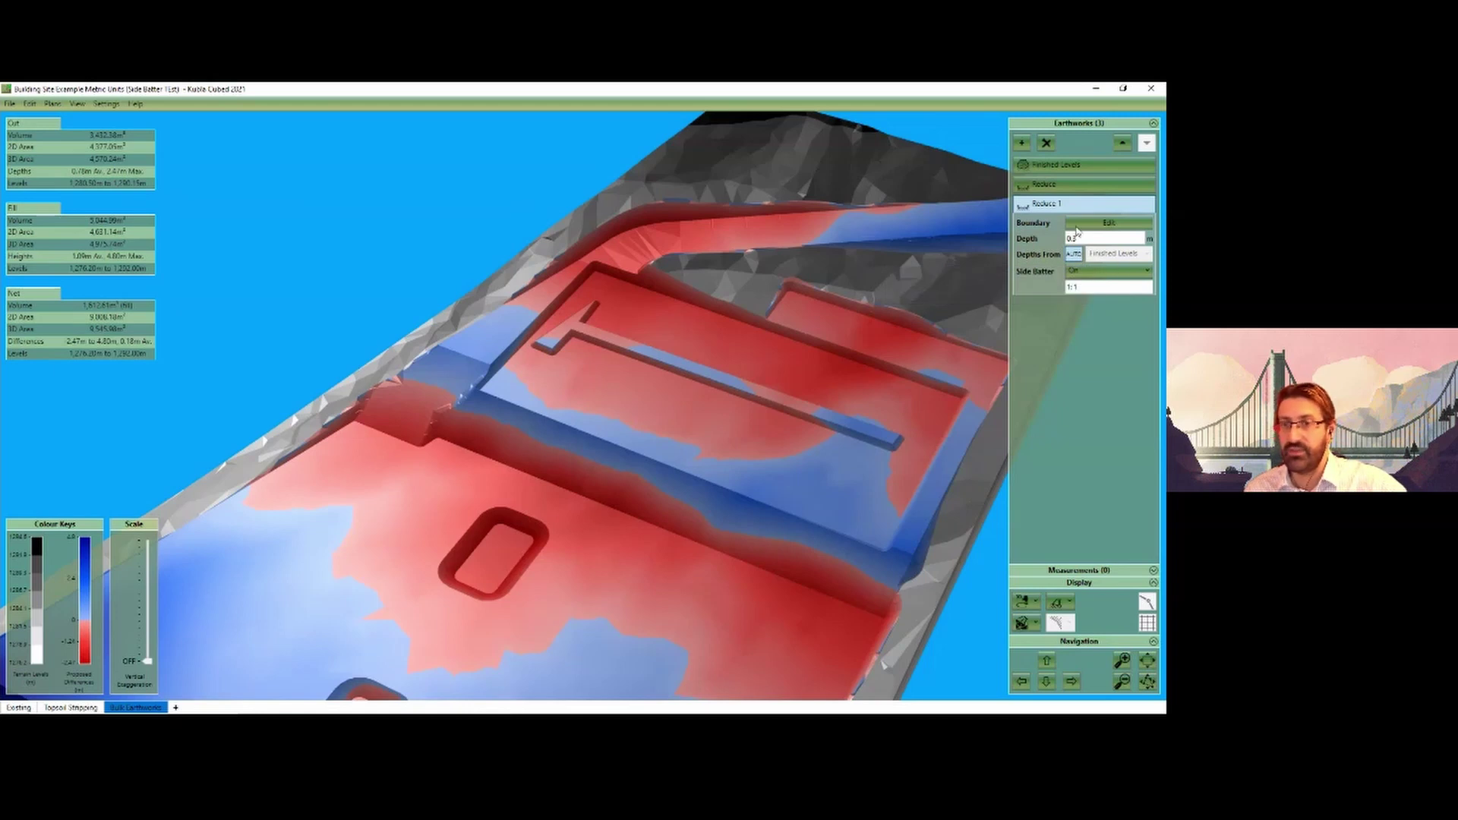
Step: Move the Reduce 1 element up the earthworks order until it sits above Finished Levels
click(1124, 143)
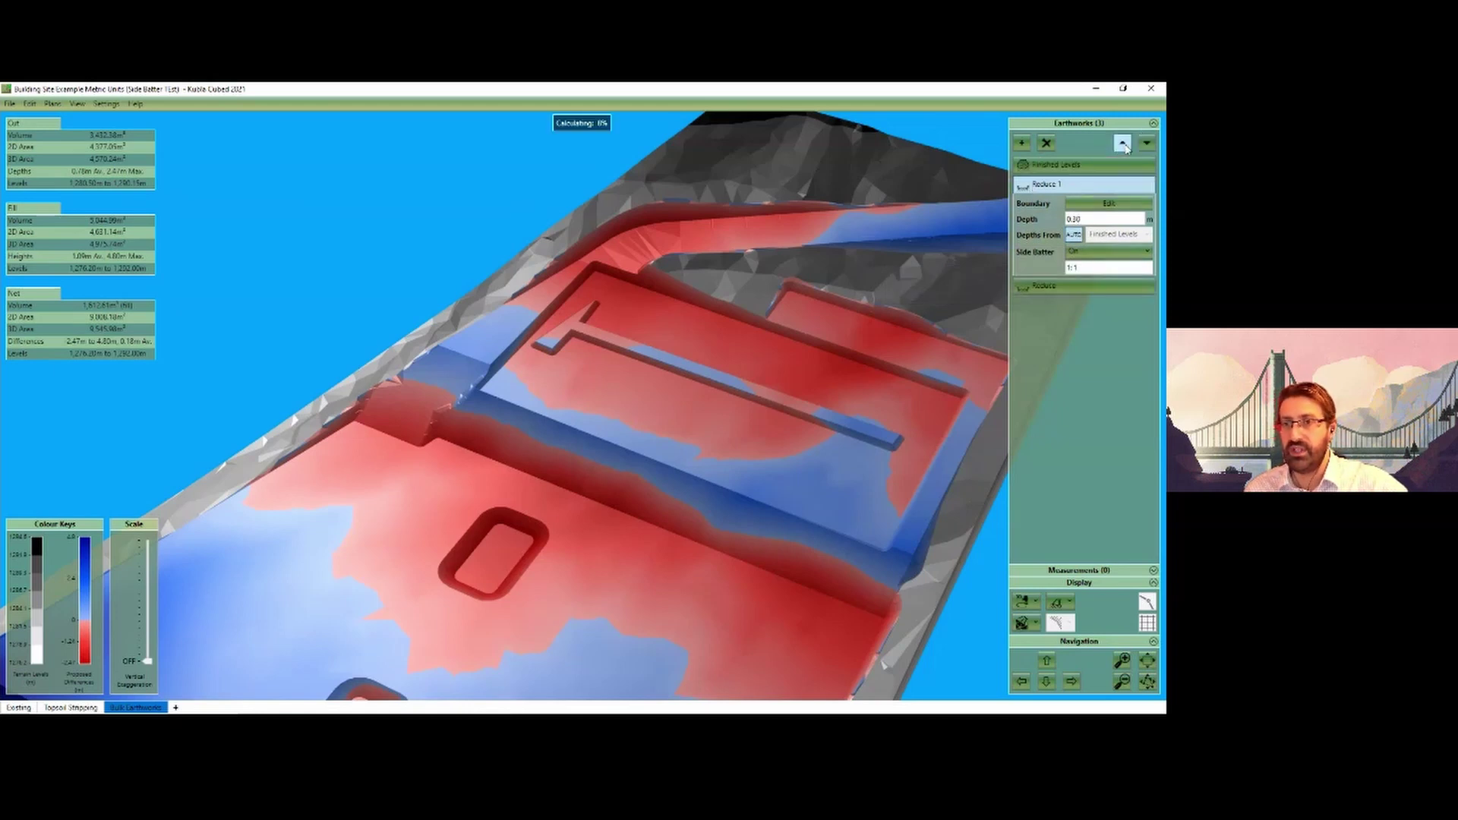
click(1124, 143)
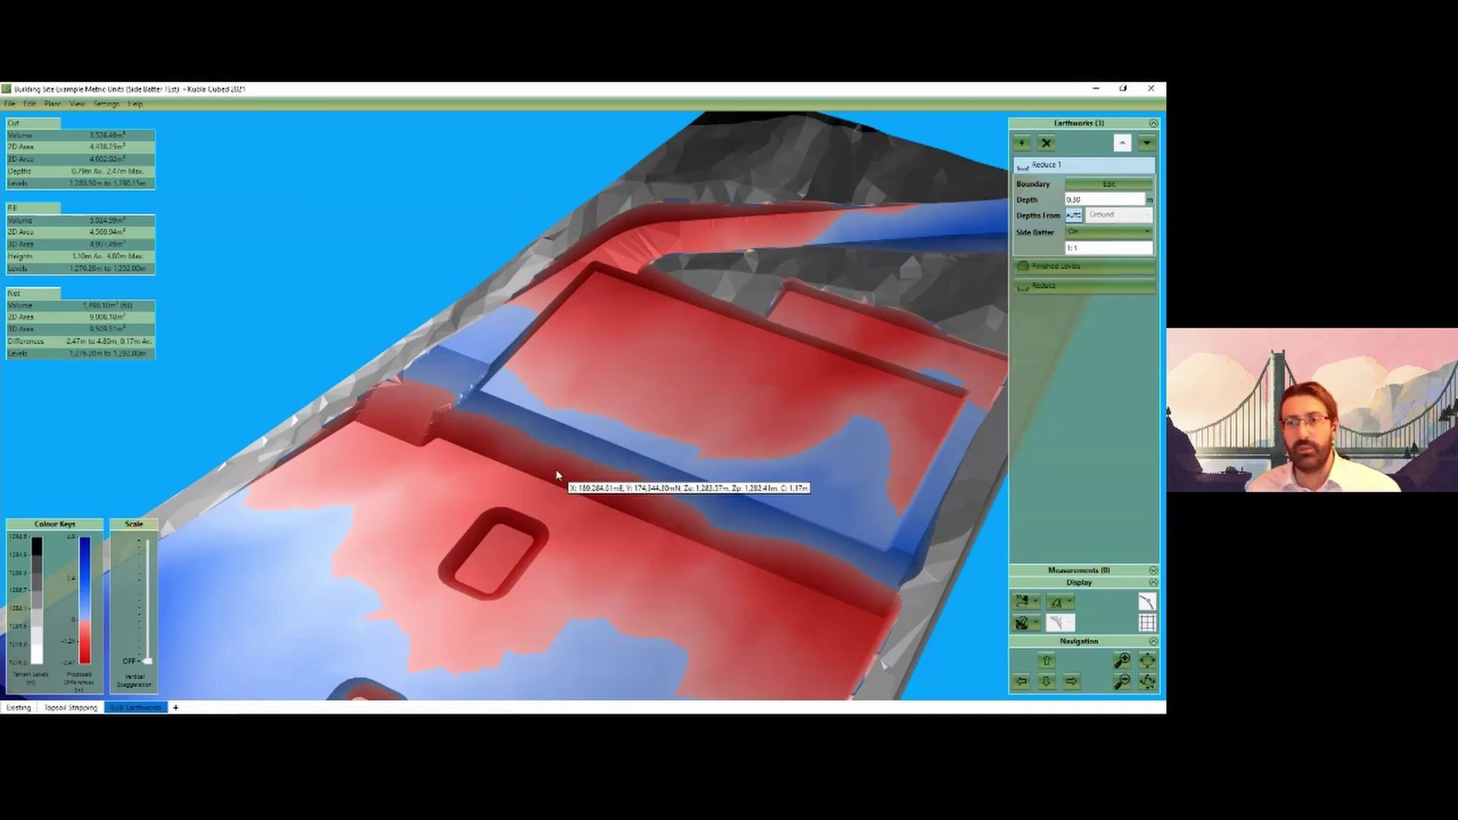
scroll(570, 498, down, 1)
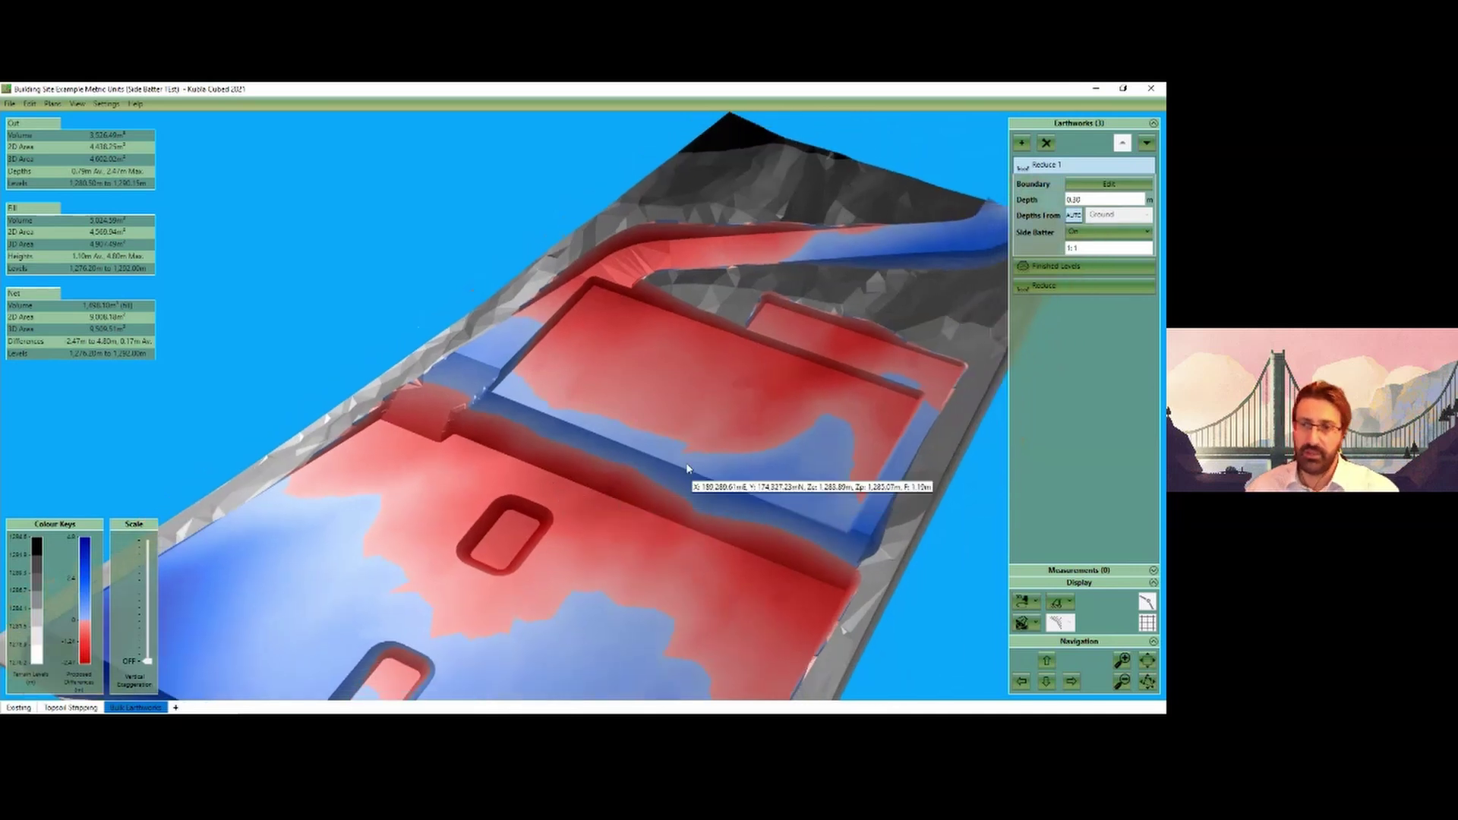
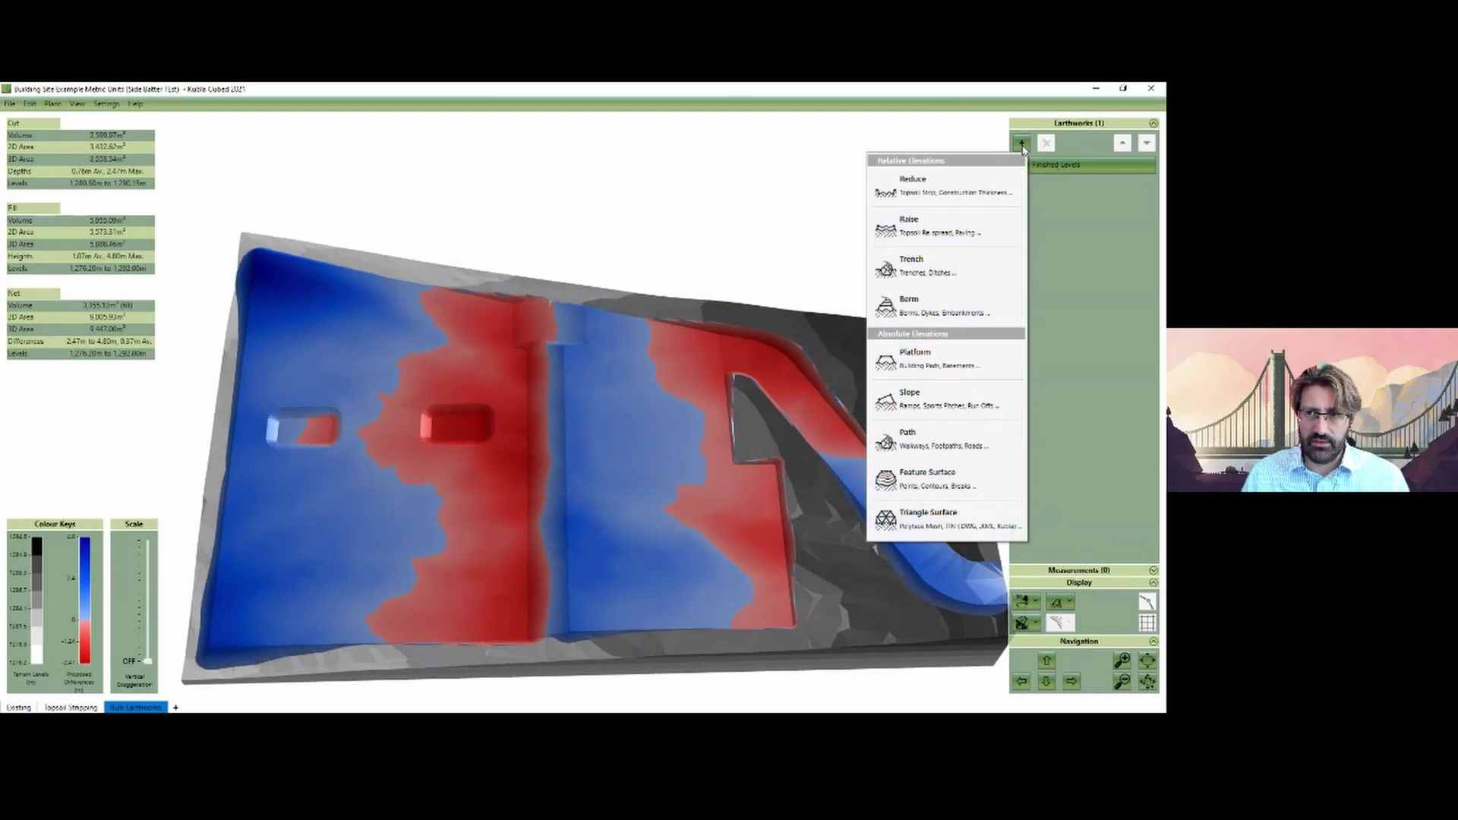
Step: Set the Z offset of the Finished Levels element to -0.5 m under the Levels & Offset definition
click(1074, 172)
click(1106, 218)
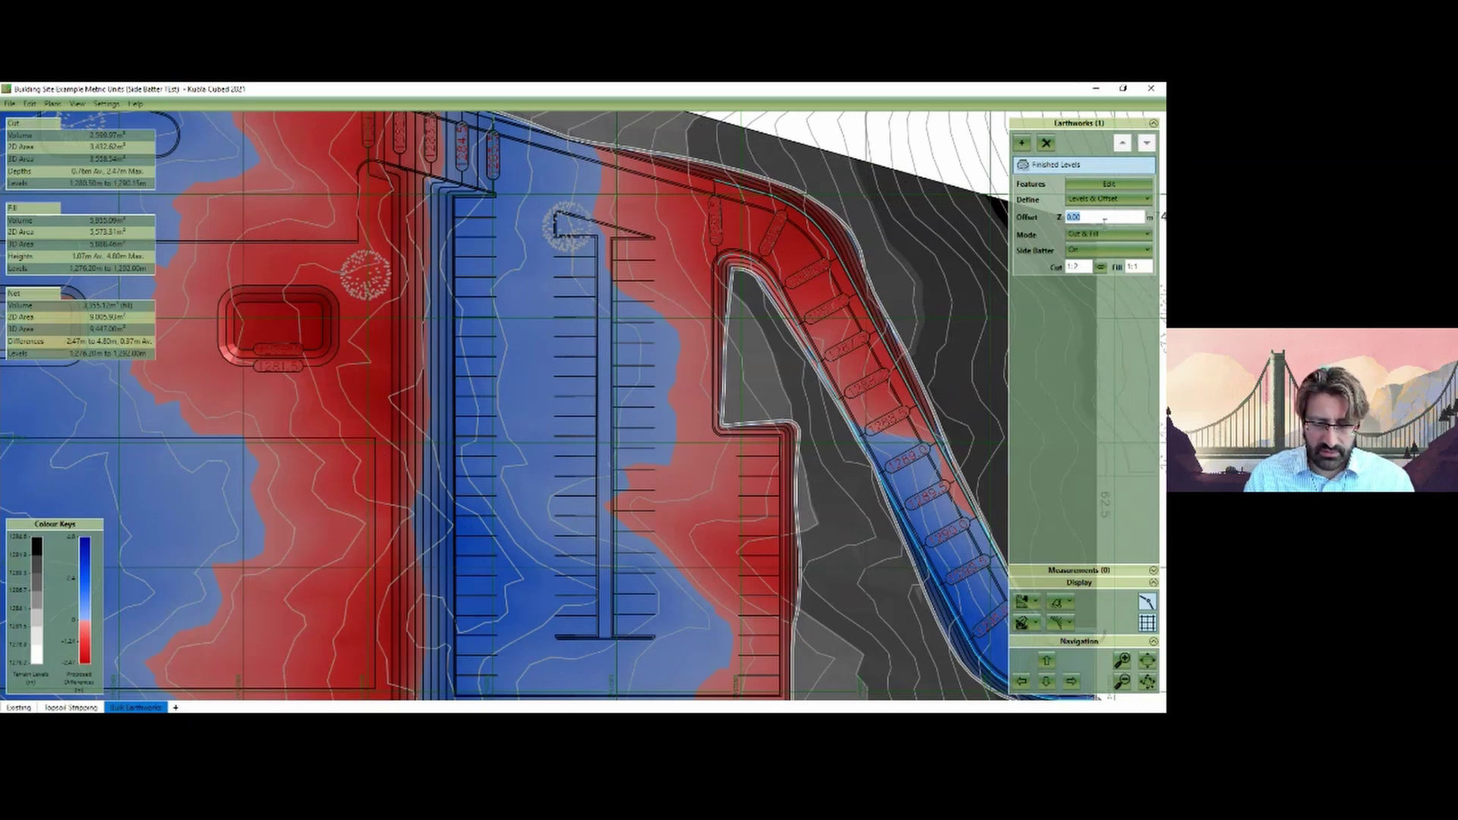
text(-0)
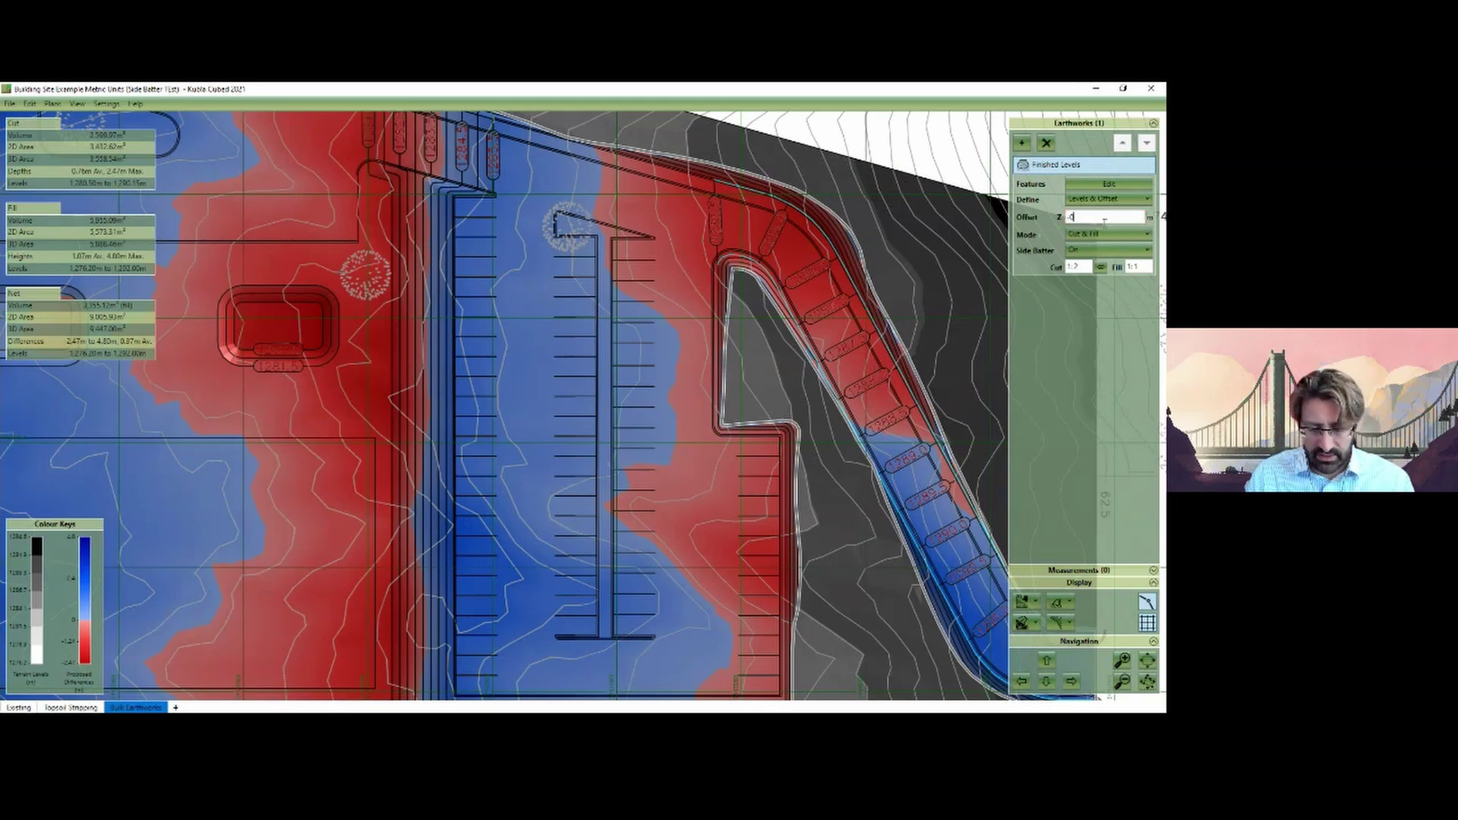
text(.5)
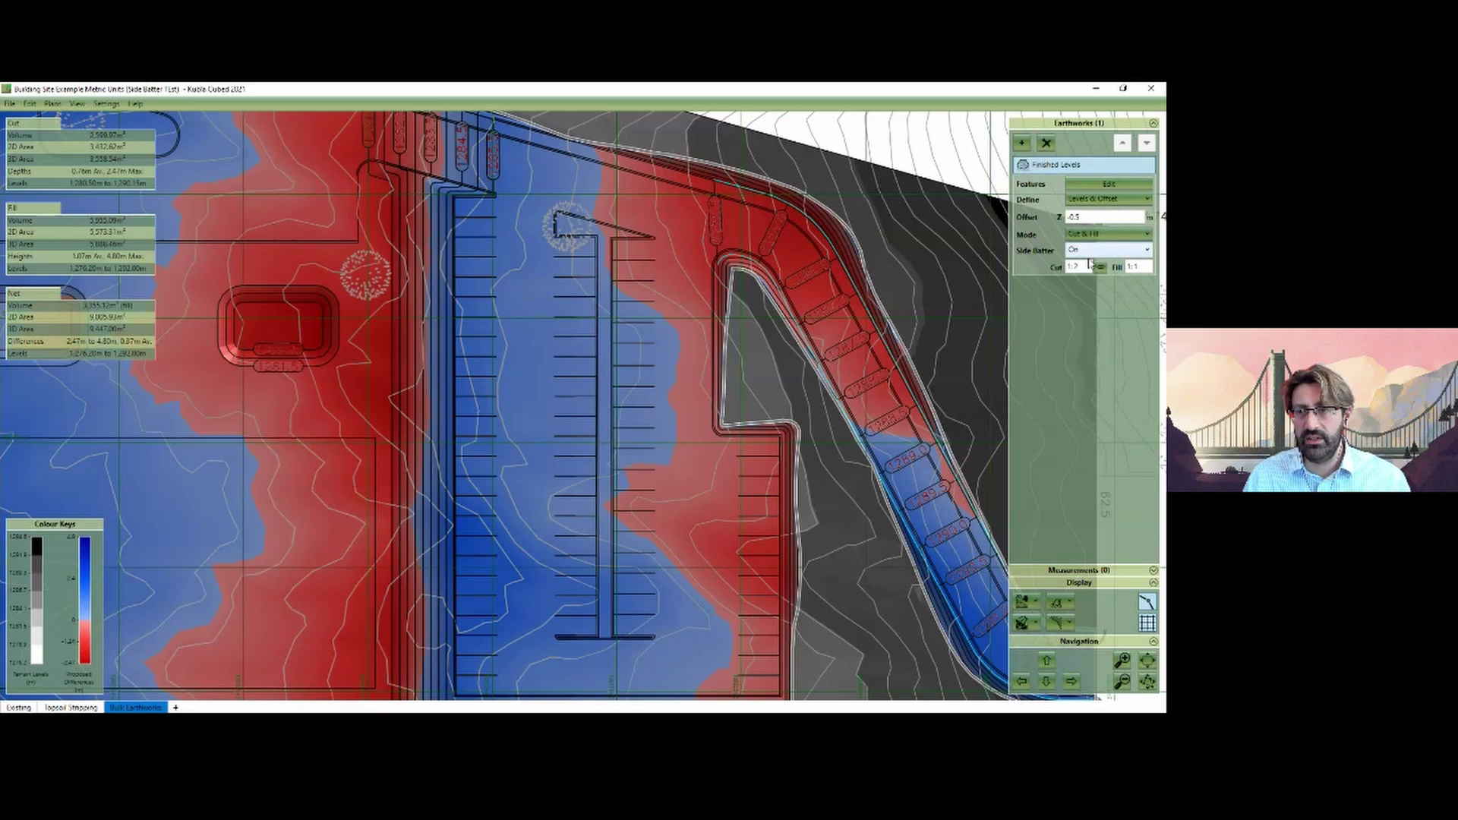
click(1088, 265)
Step: Add a Platform element with a five-point outline about 52 m by 46 m across the car park and access road
scroll(921, 215, down, 2)
click(1022, 143)
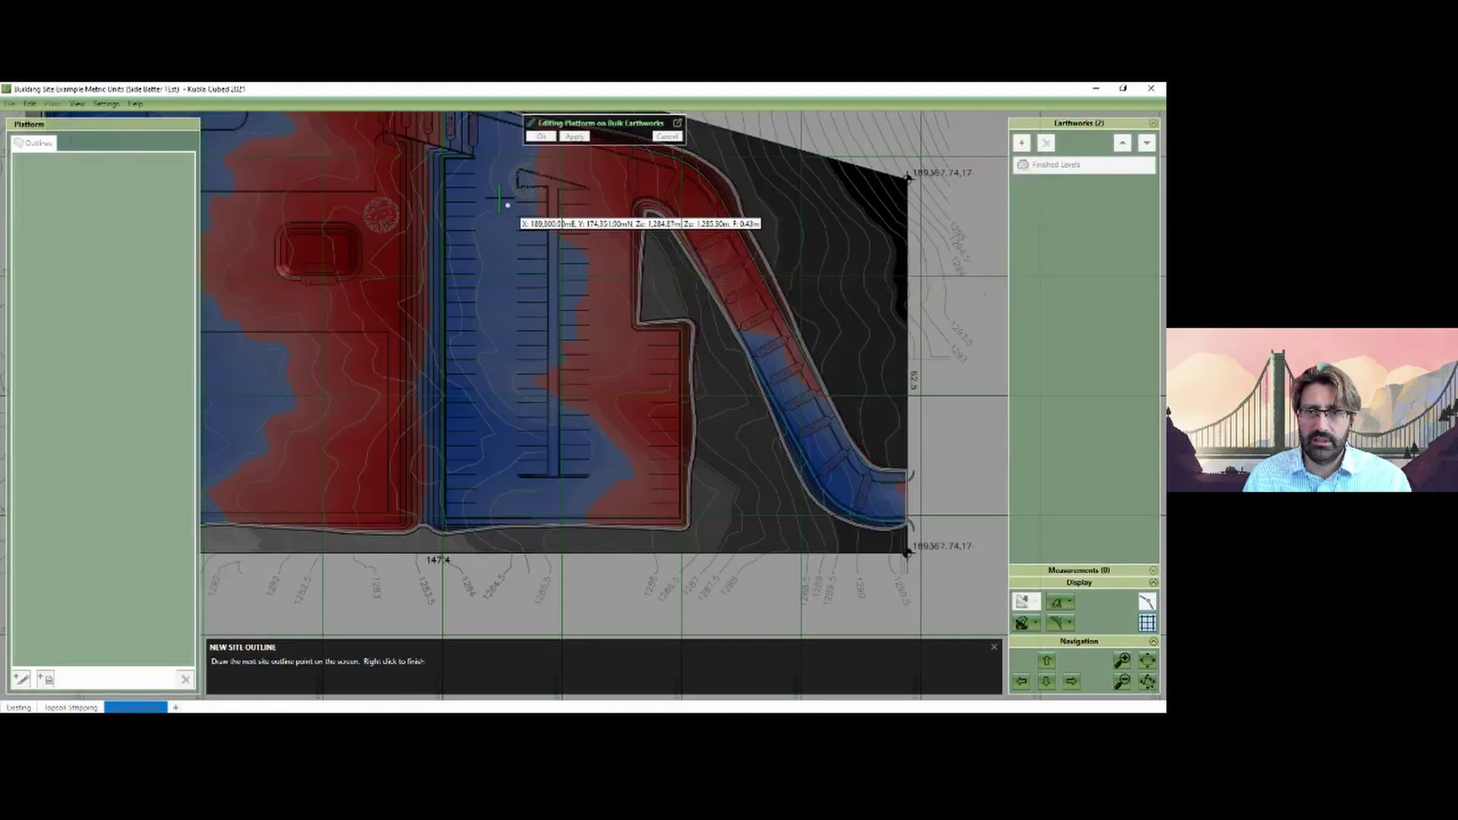
click(496, 196)
click(525, 443)
click(758, 472)
click(807, 291)
click(802, 196)
right_click(801, 196)
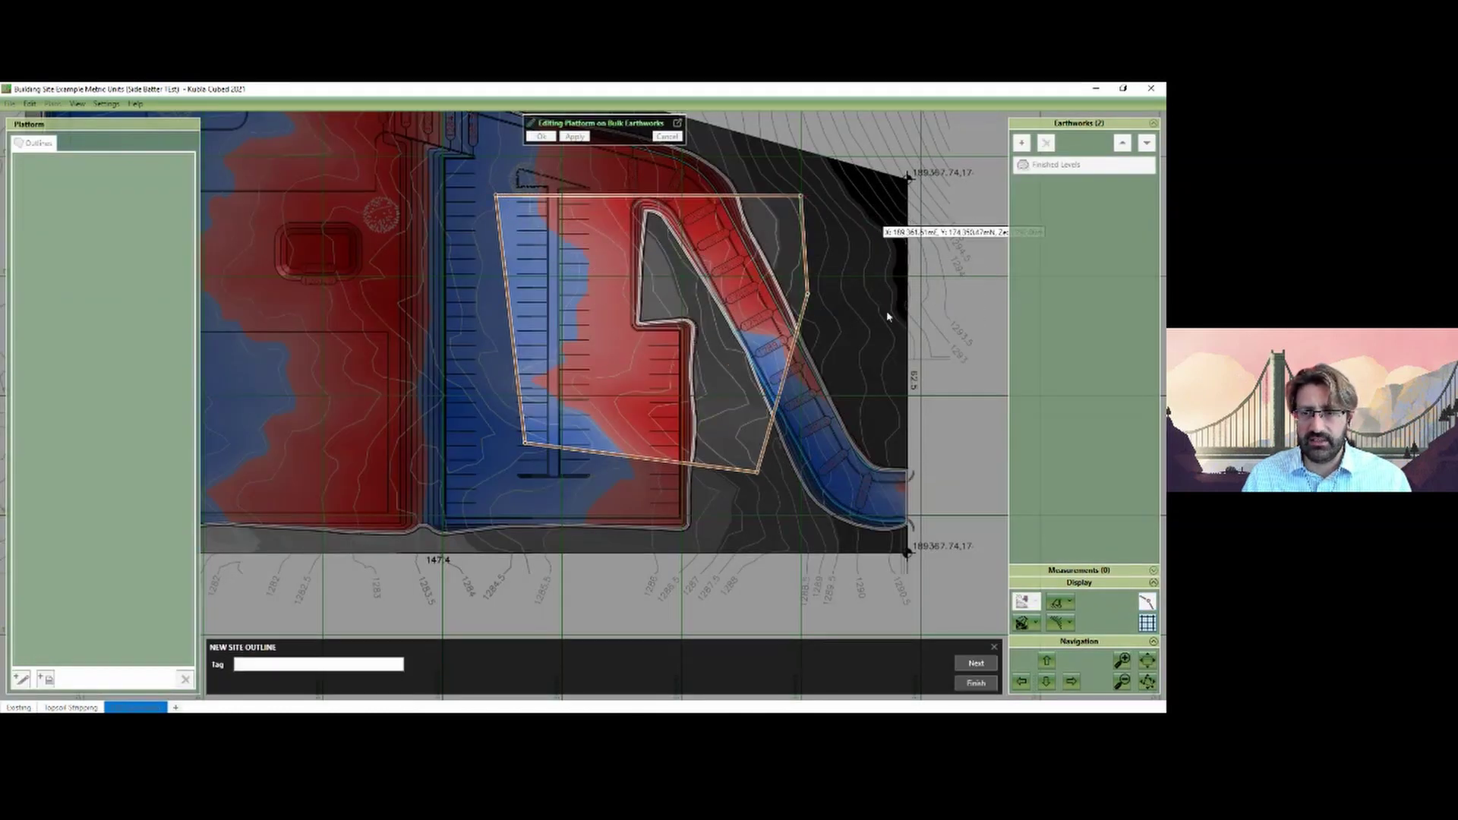
click(977, 684)
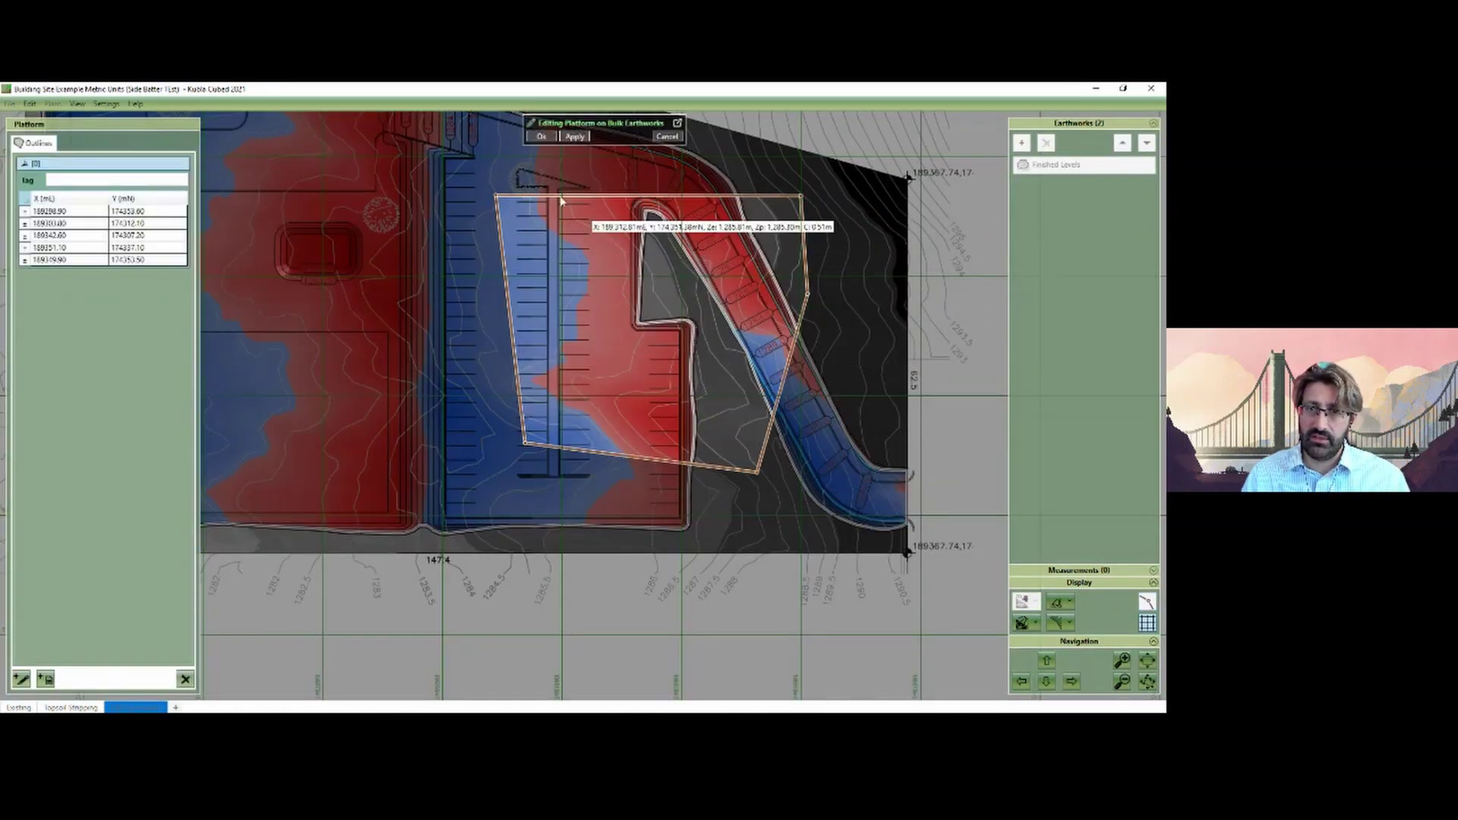
click(542, 137)
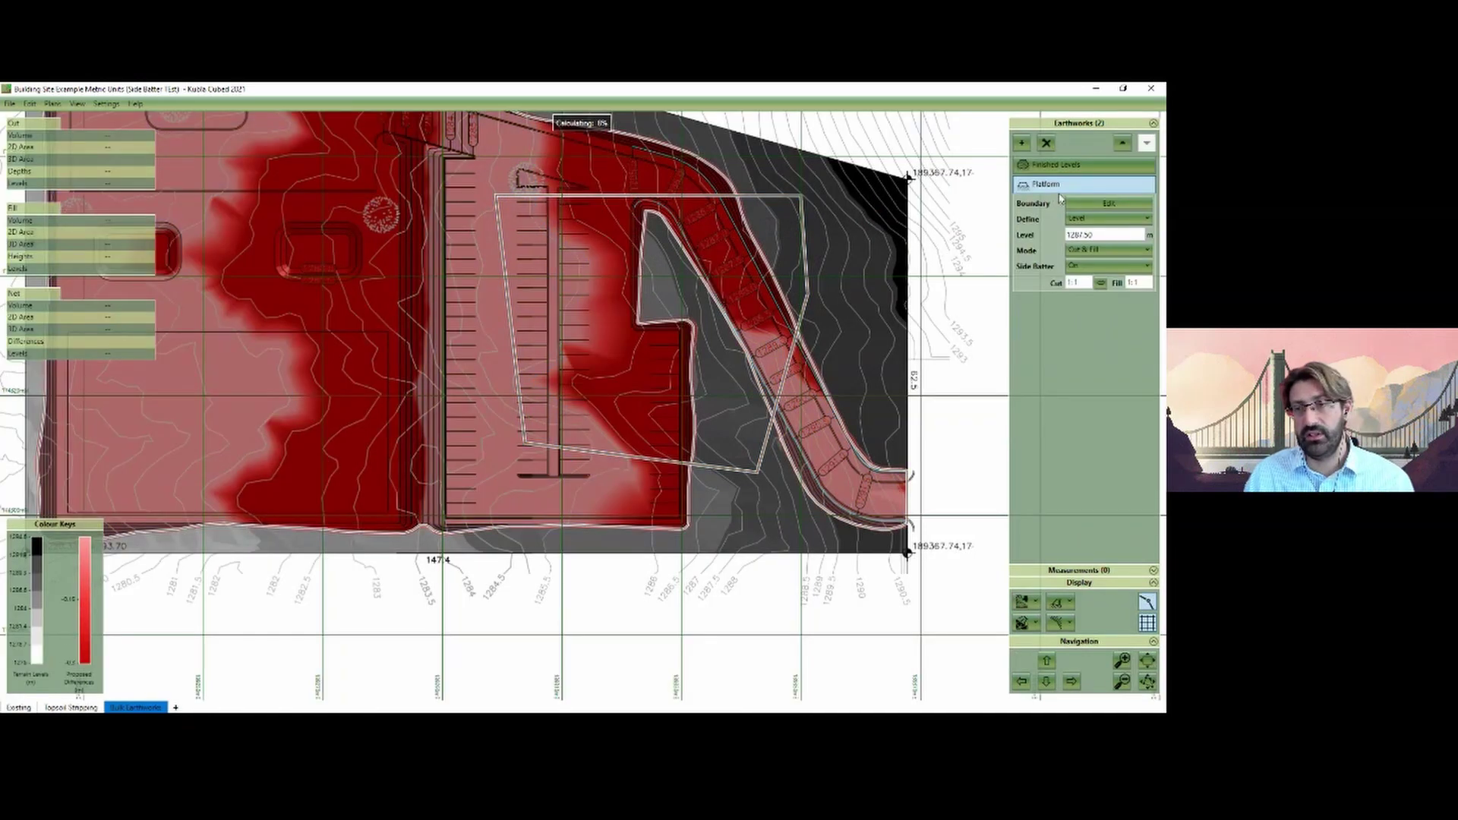
Step: Define the platform by Level & Offset with a Z offset of -0.35 m
click(1101, 219)
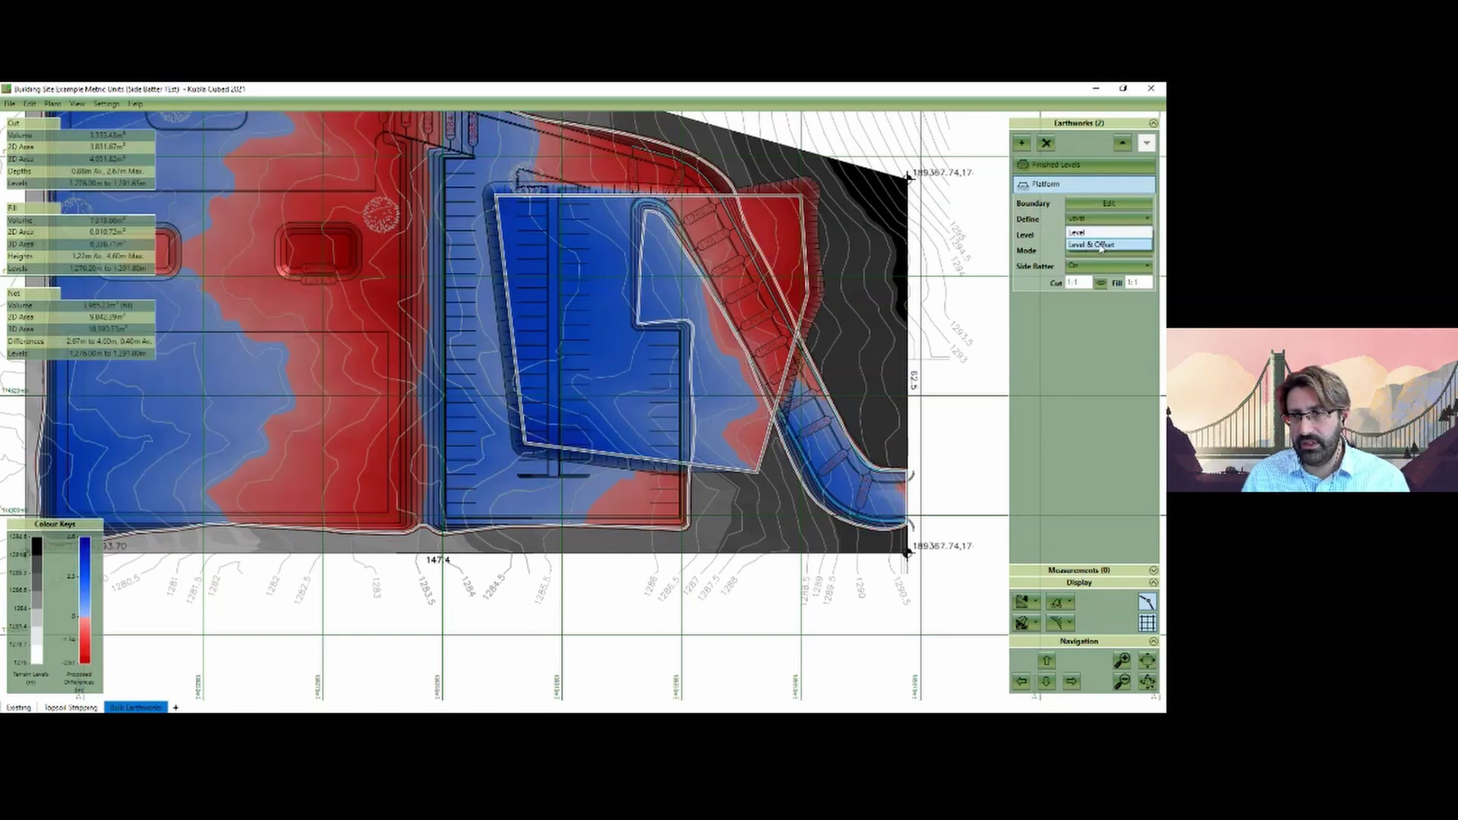
click(1093, 234)
double_click(1094, 236)
double_click(1089, 249)
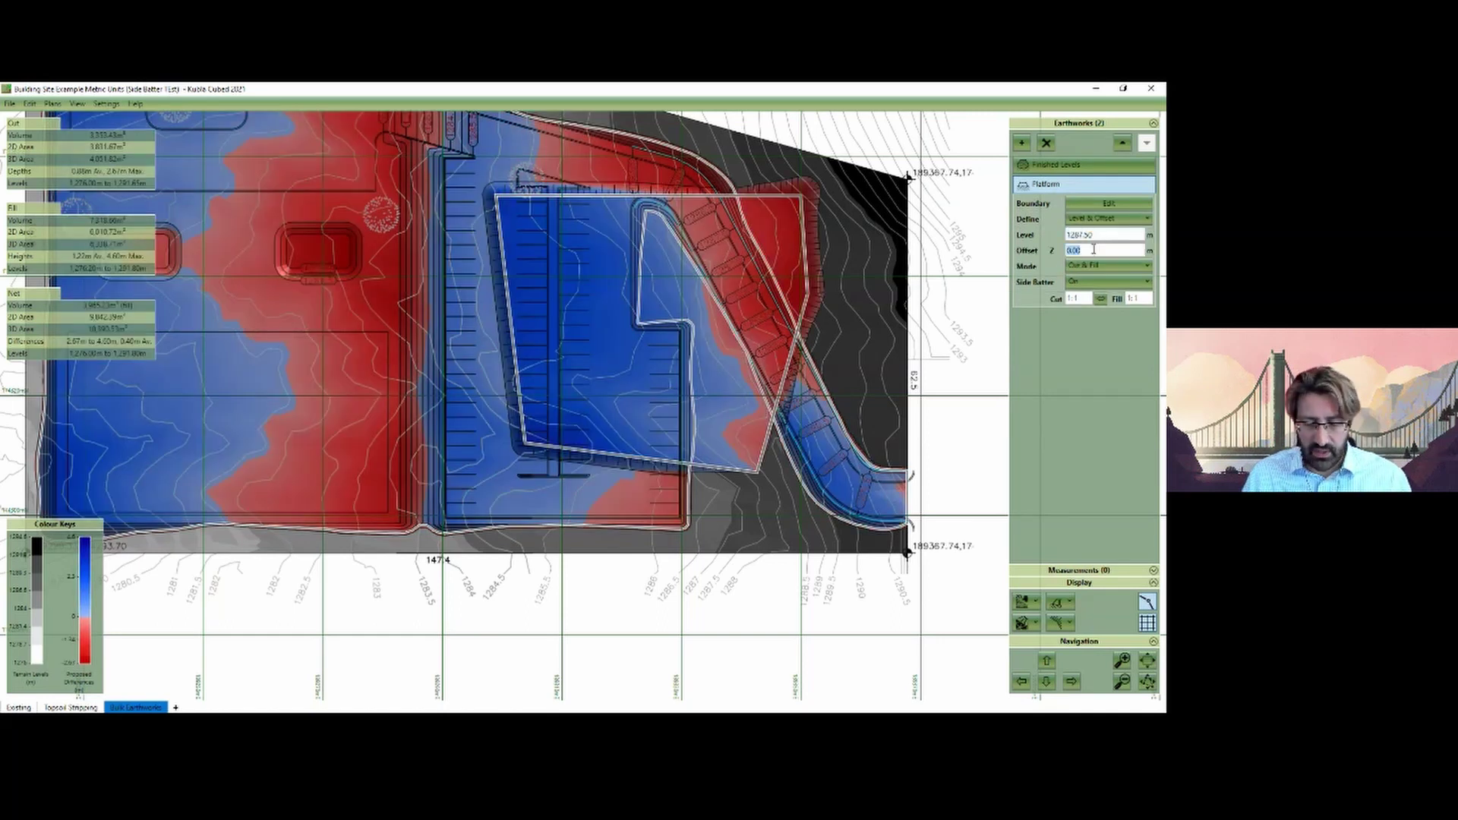
text(-0)
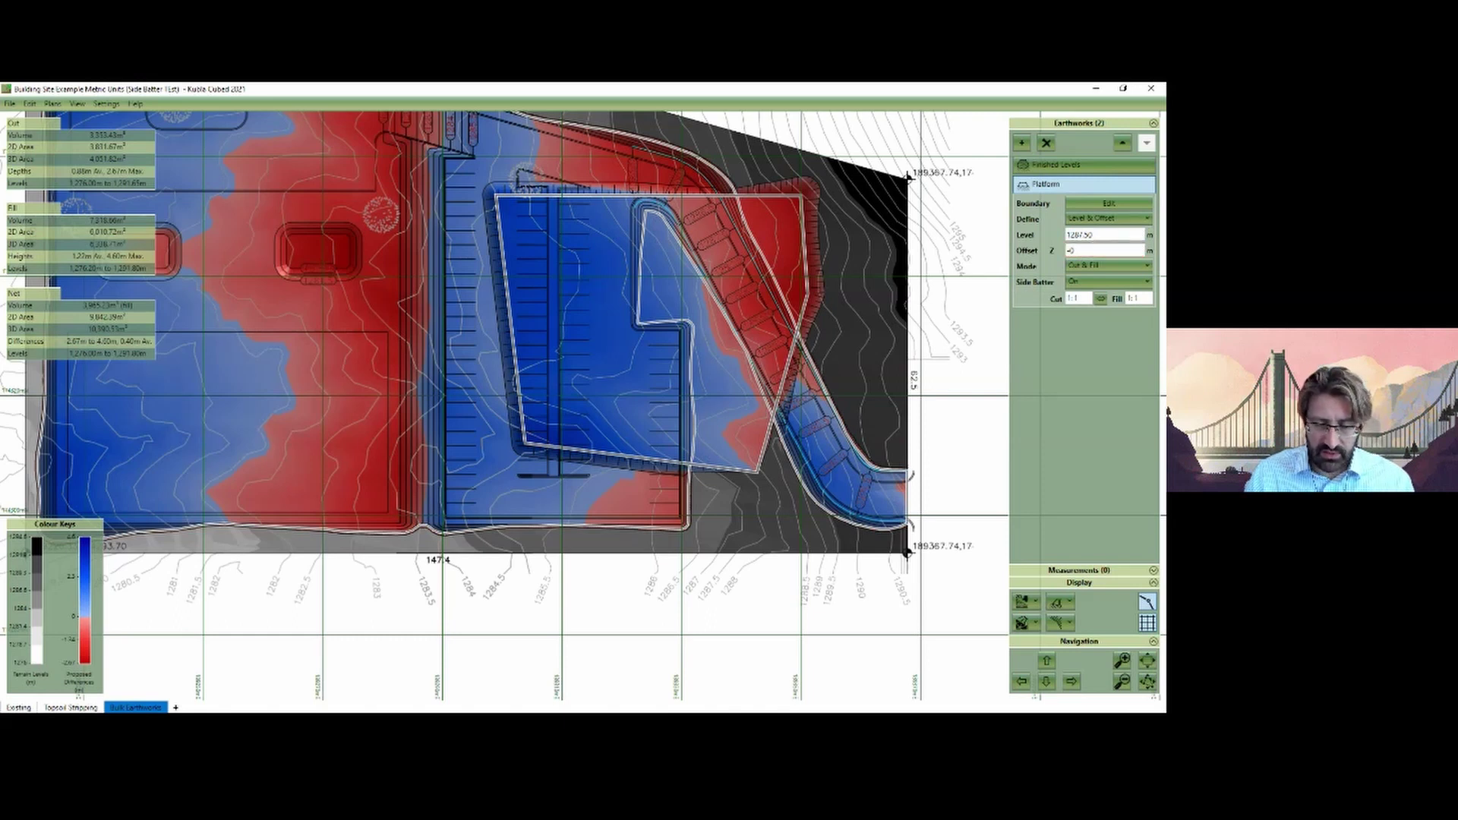
text(.35)
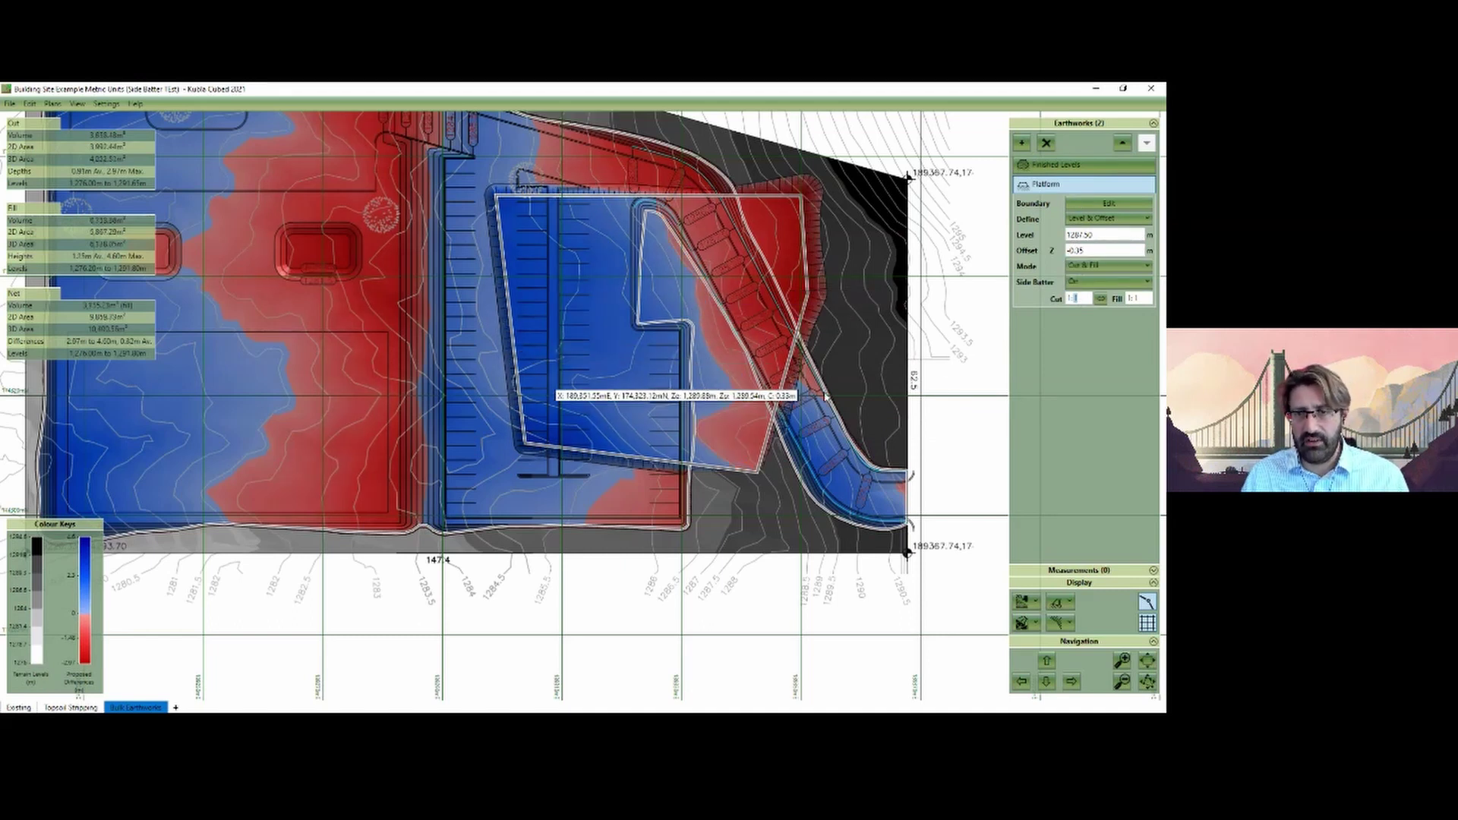
Step: Add a second Platform element with a four-point outline overlapping the southern edge of the first platform
click(1023, 143)
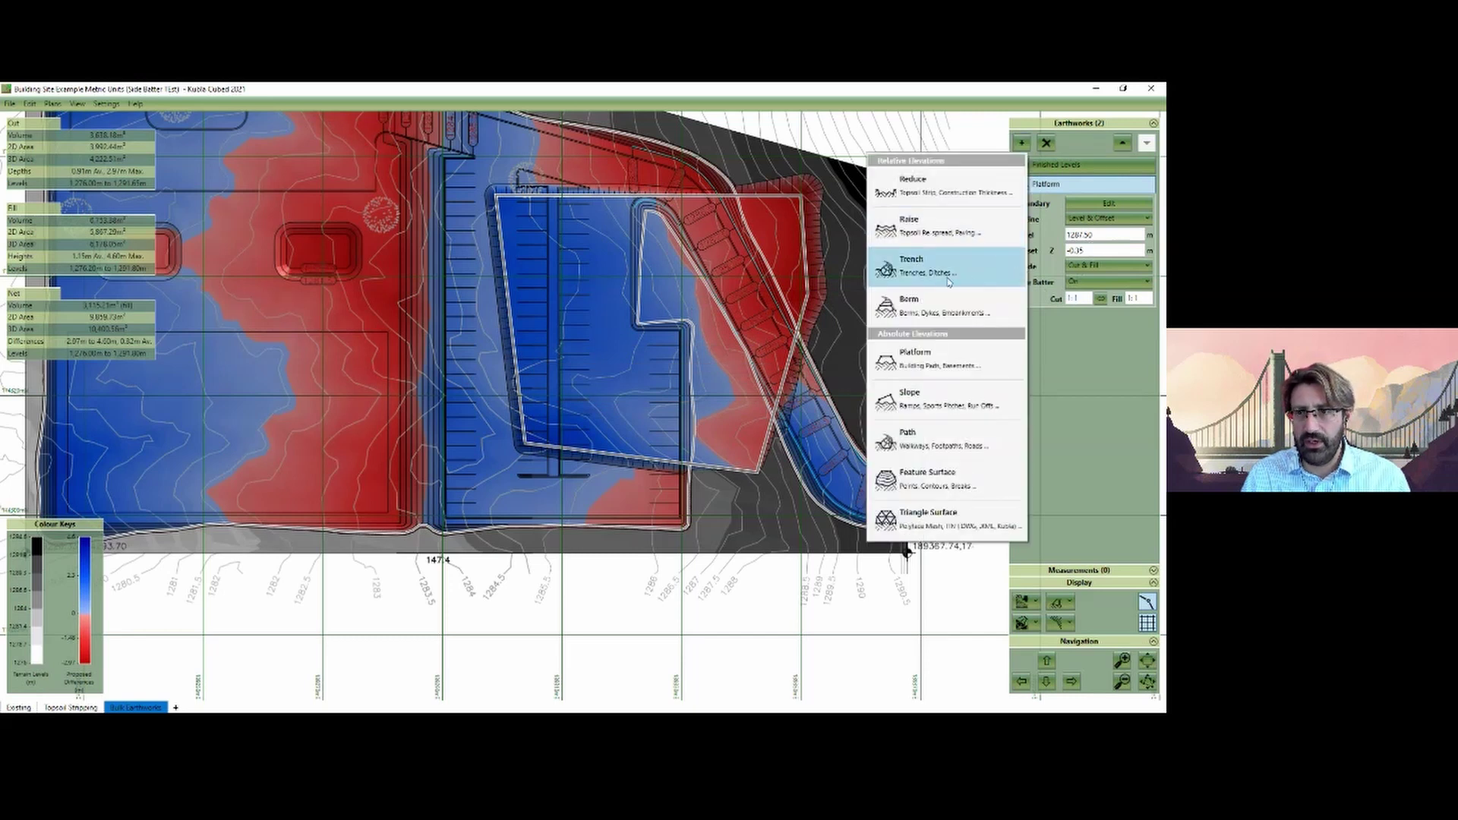
click(928, 360)
click(602, 439)
click(603, 530)
click(780, 544)
click(799, 438)
right_click(800, 437)
click(985, 677)
click(539, 137)
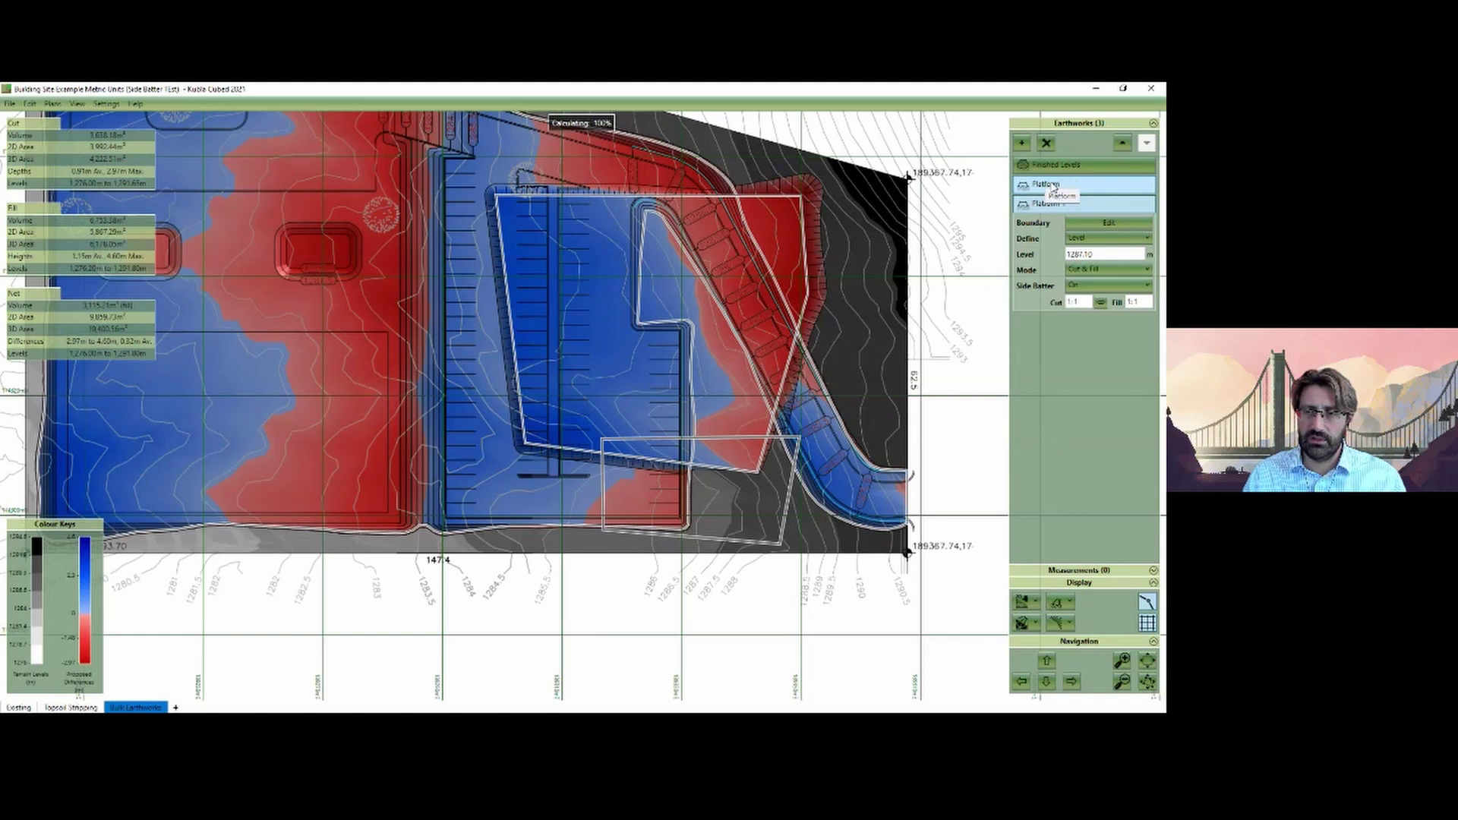
Step: Rename the first platform Shared Drives and the second platform Garages
click(1054, 186)
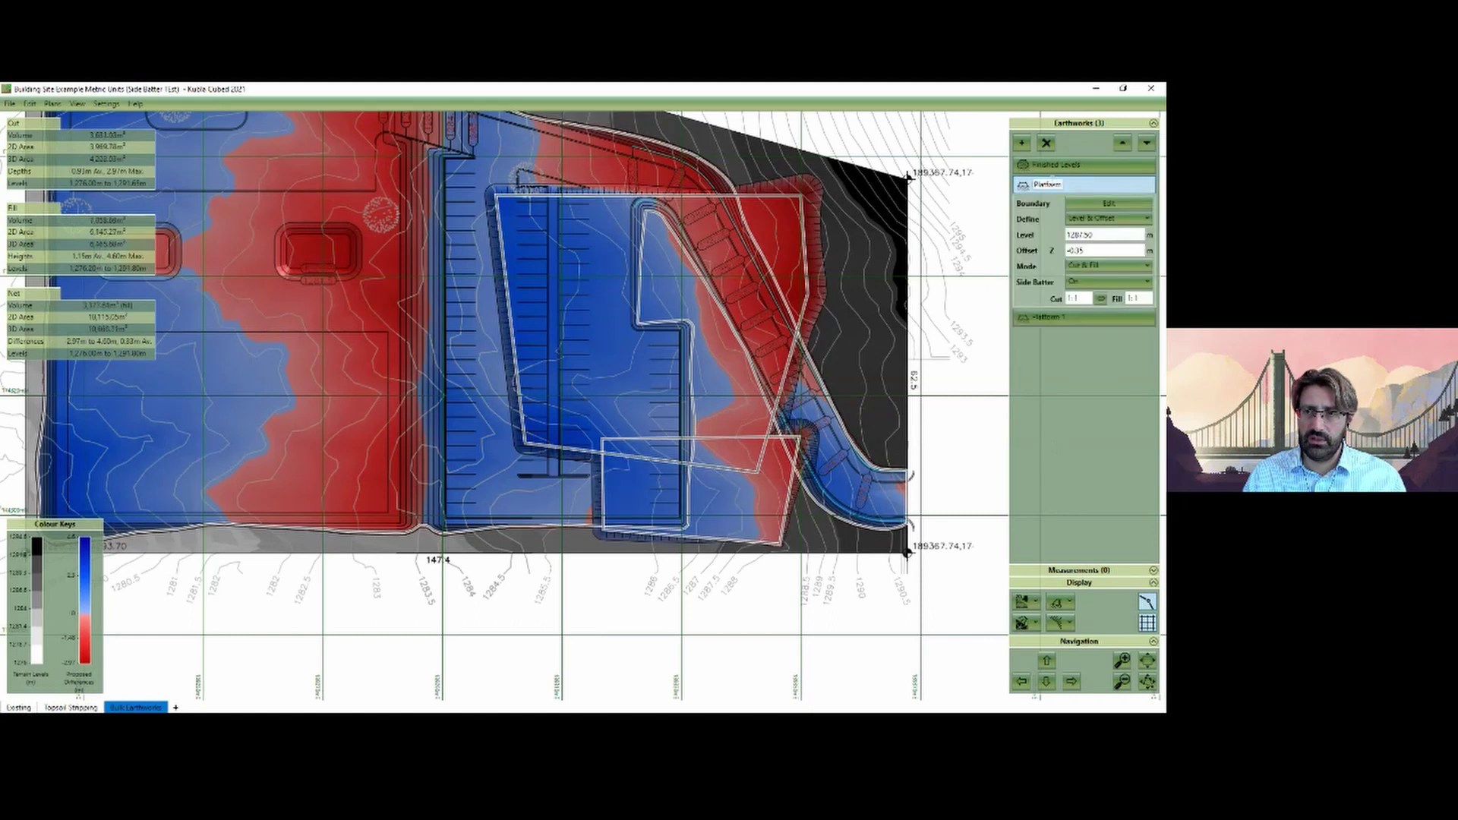
text(Shared Drives)
key(Return)
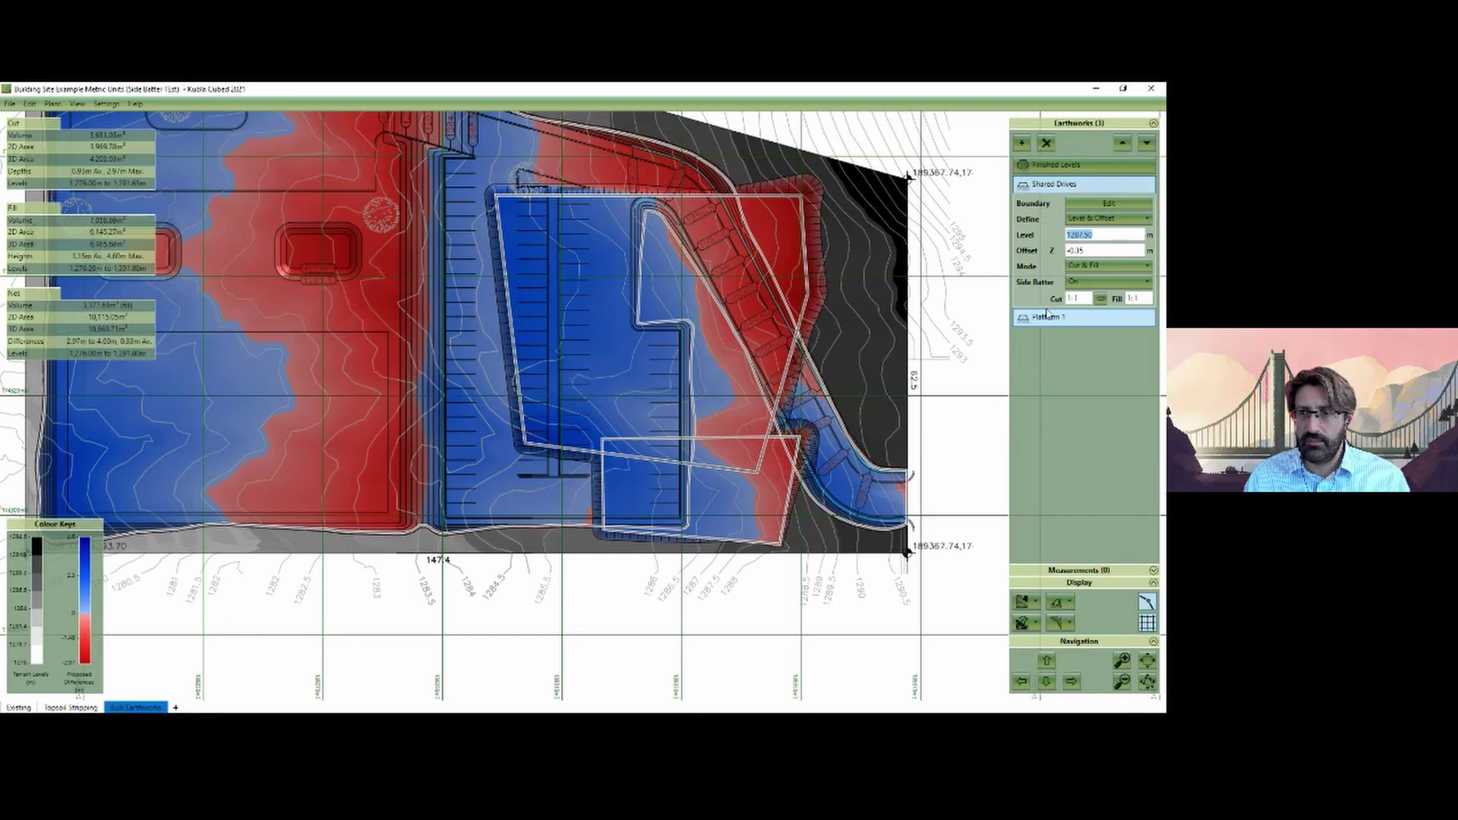
click(1052, 318)
double_click(1054, 205)
text(Garages)
key(Return)
click(1096, 214)
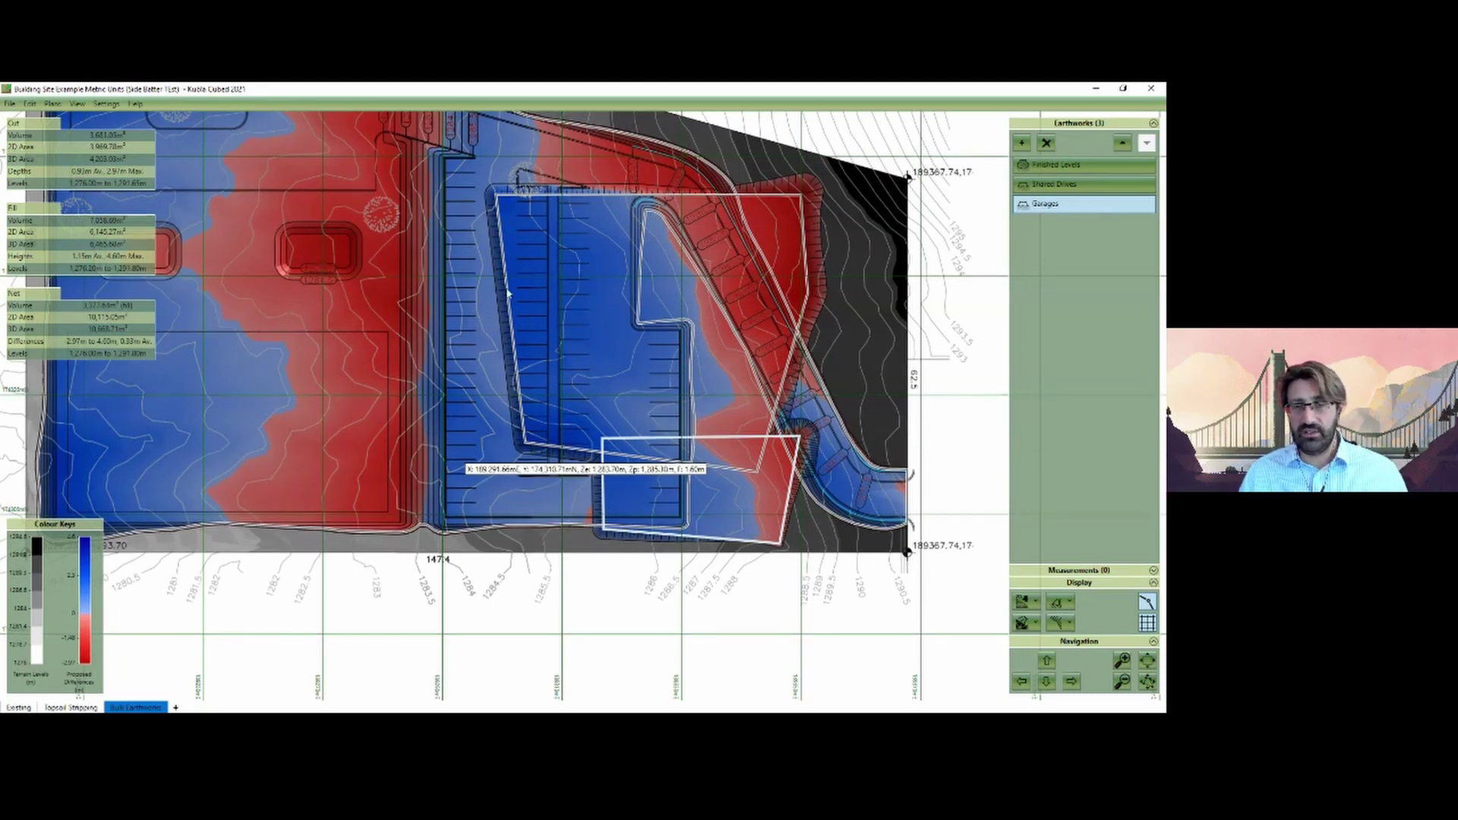
middle_drag(452, 453, 506, 495)
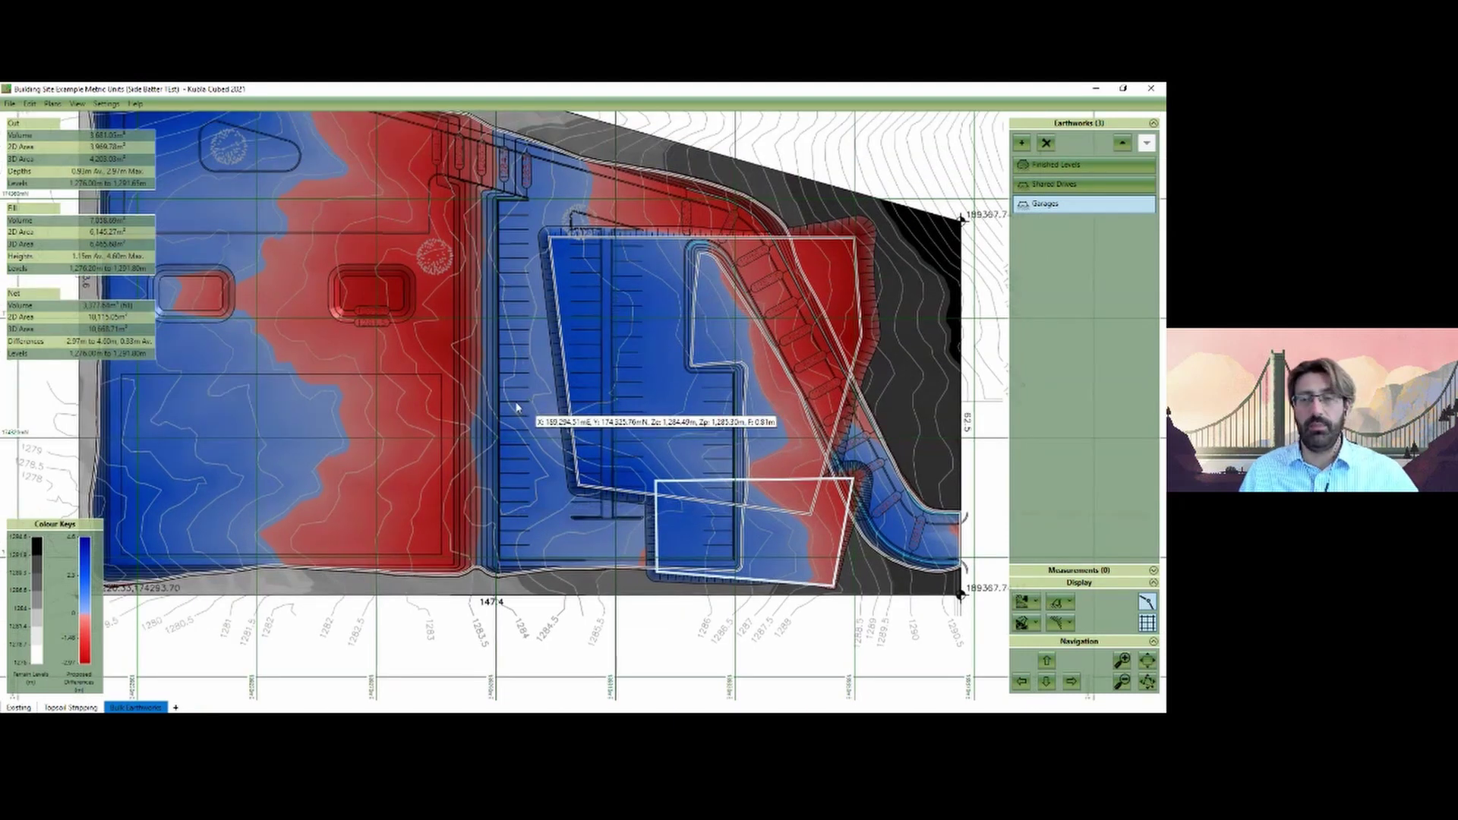
scroll(515, 407, down, 1)
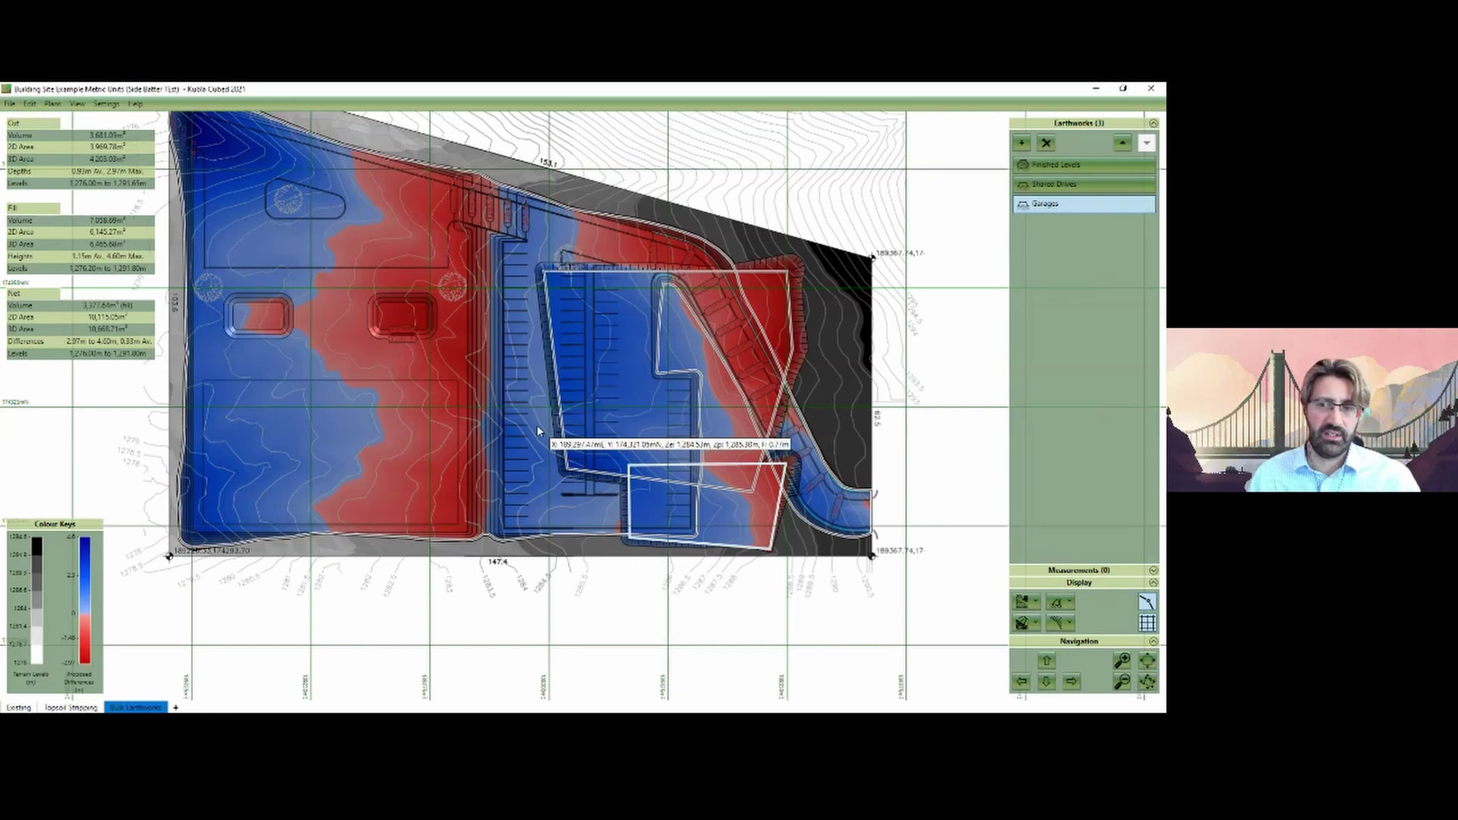
Step: Switch the bulk earthworks to a 3D view and inspect the Shared Drives and Garages platforms from a closer angle
click(1027, 603)
click(1008, 645)
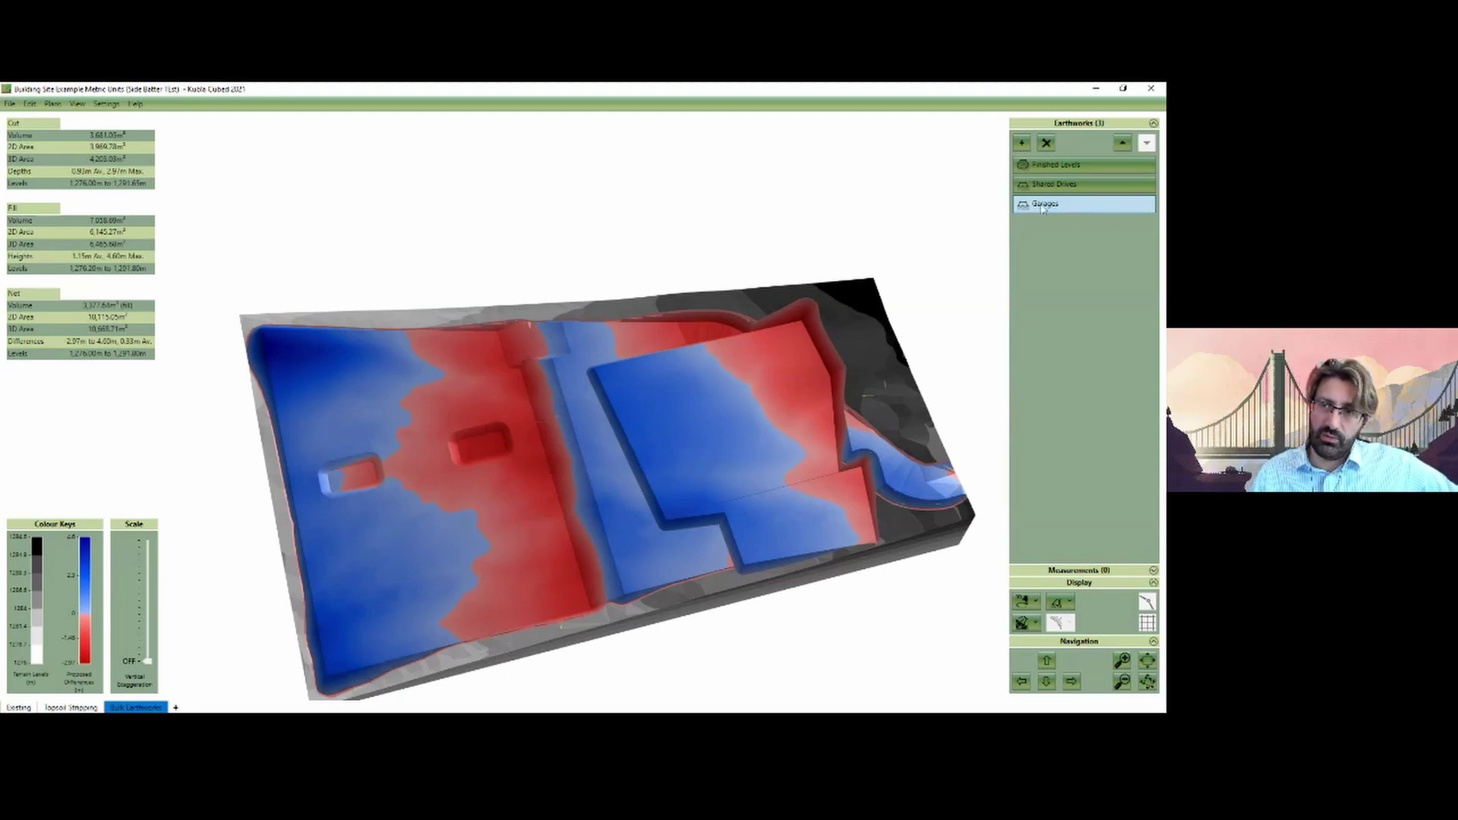
scroll(577, 455, up, 3)
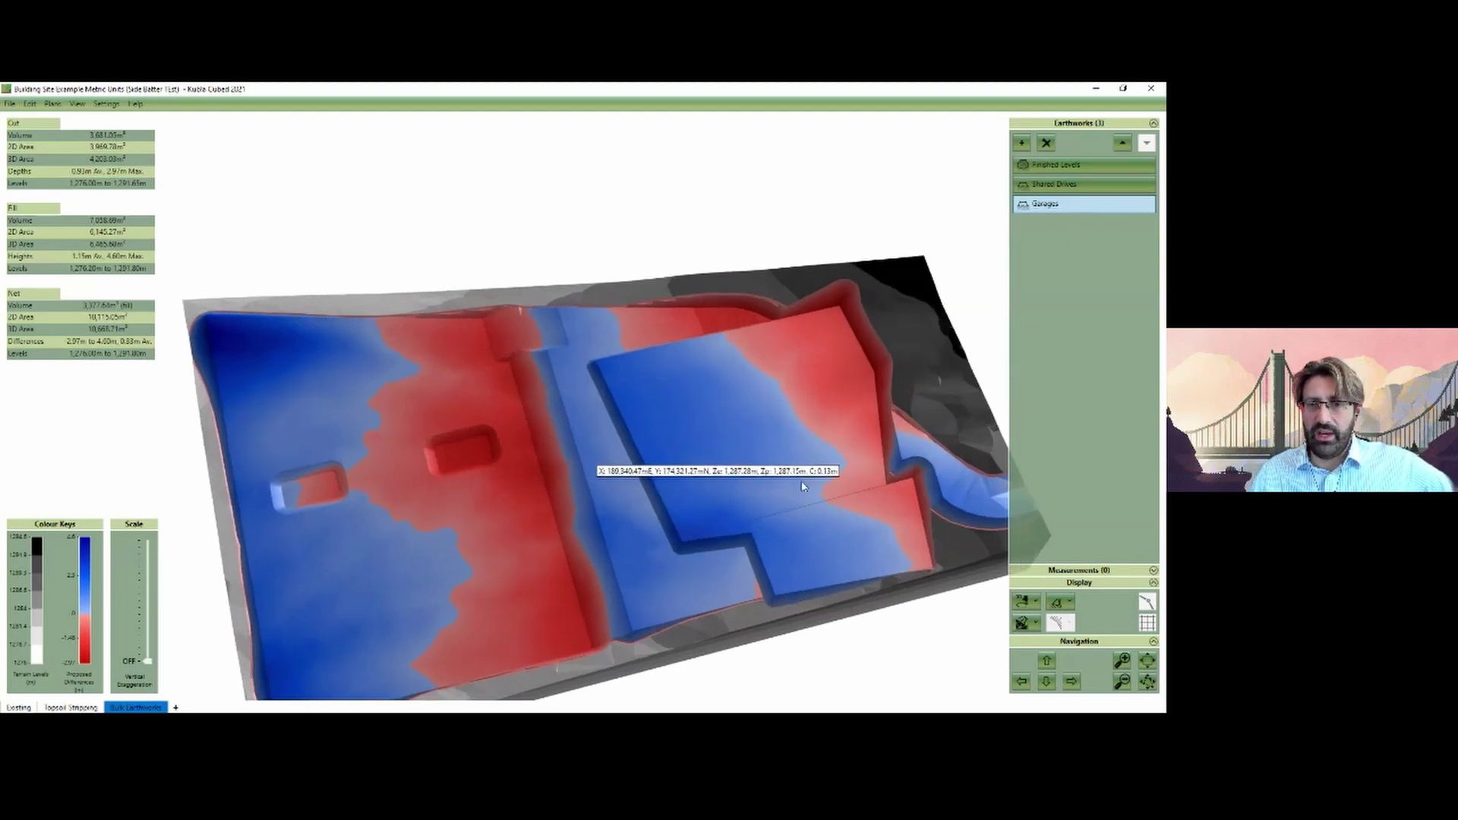
drag(536, 558, 596, 545)
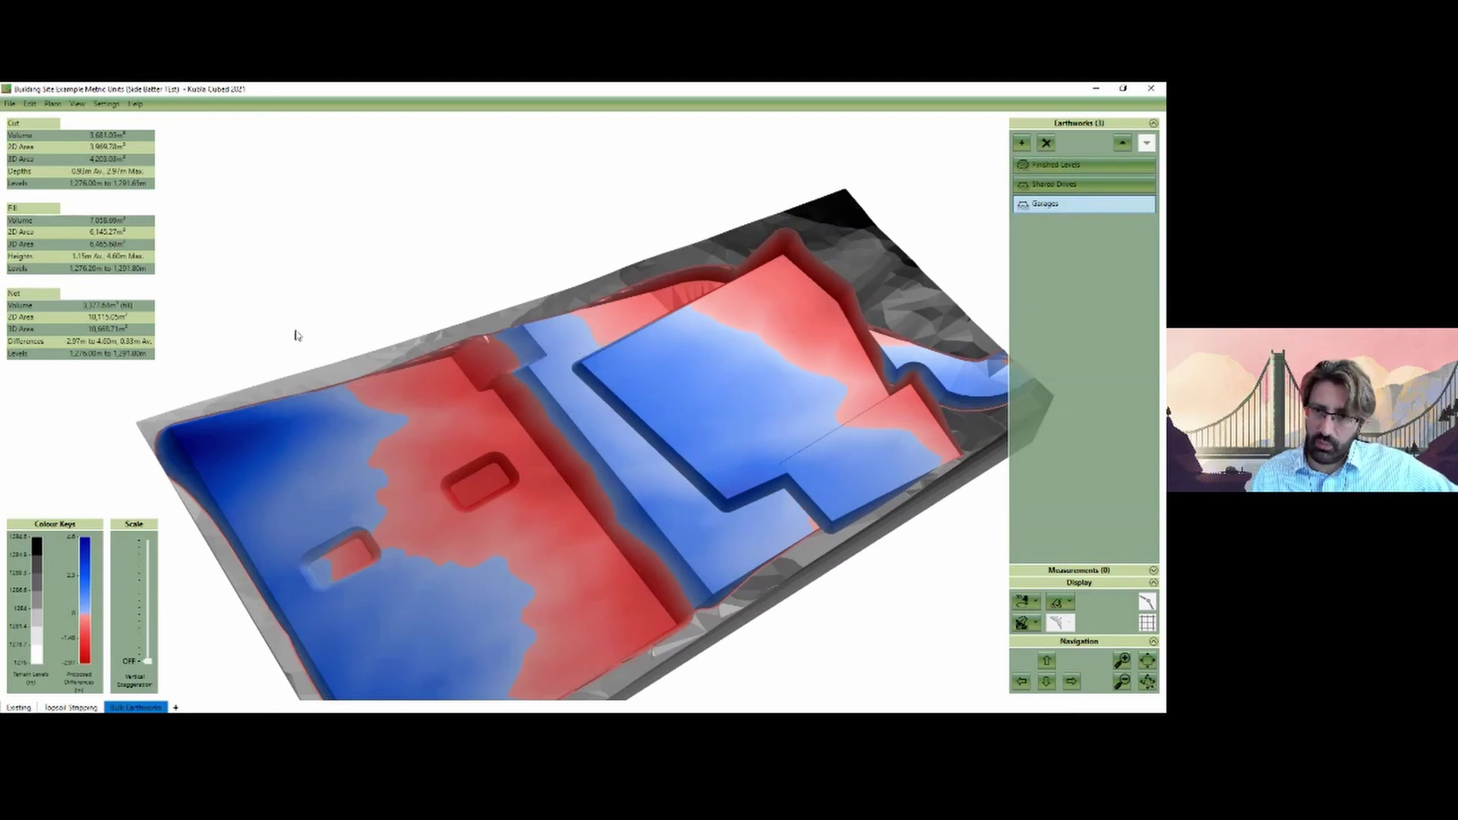
Step: Preview the Earthworks Estimation spreadsheet, check the cut and fill breakdown by element for the bulk earthworks phase, and close it without creating it
click(10, 104)
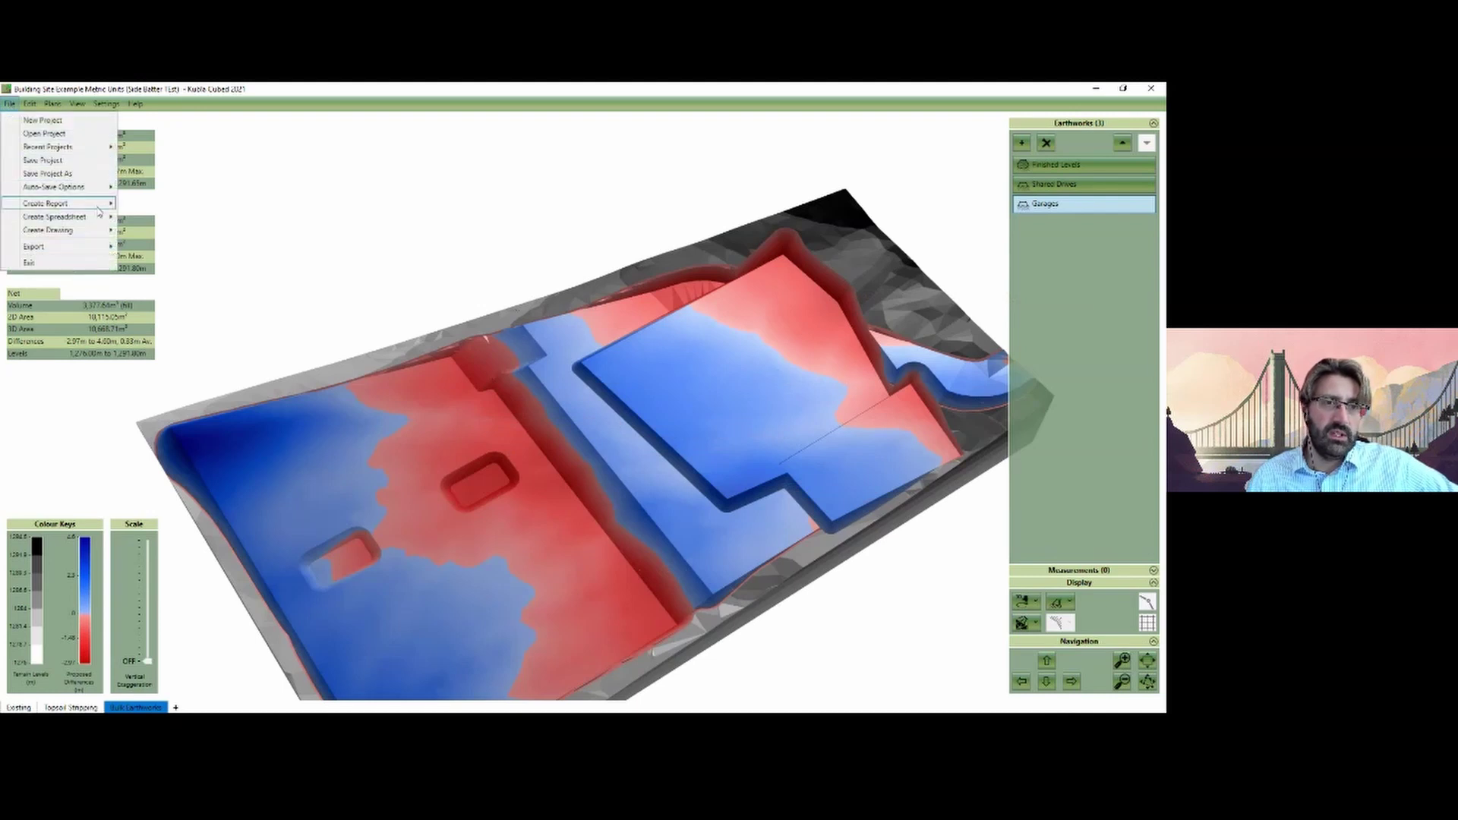
mouse_move(99, 204)
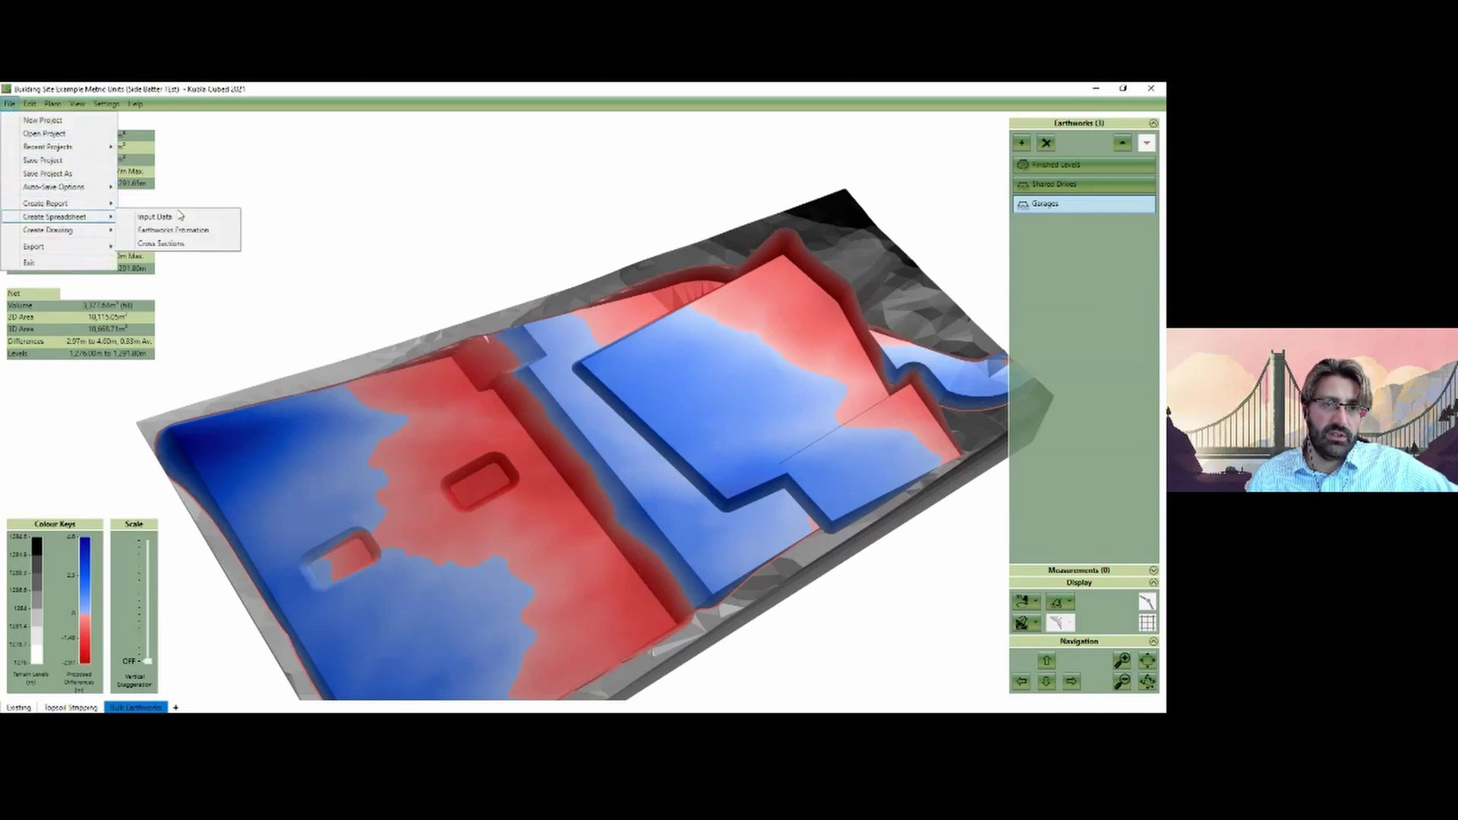
click(175, 230)
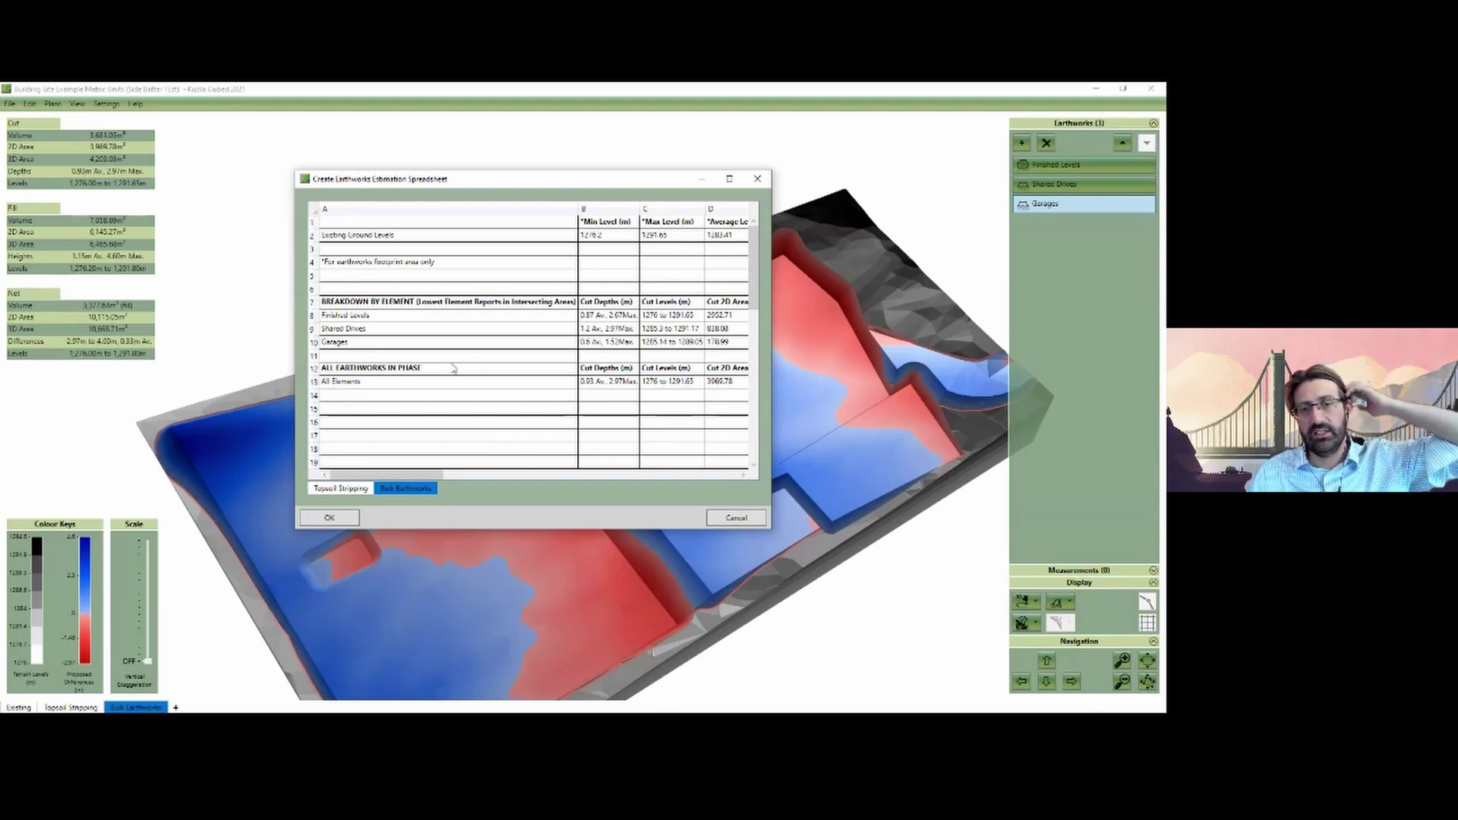
drag(384, 474, 463, 461)
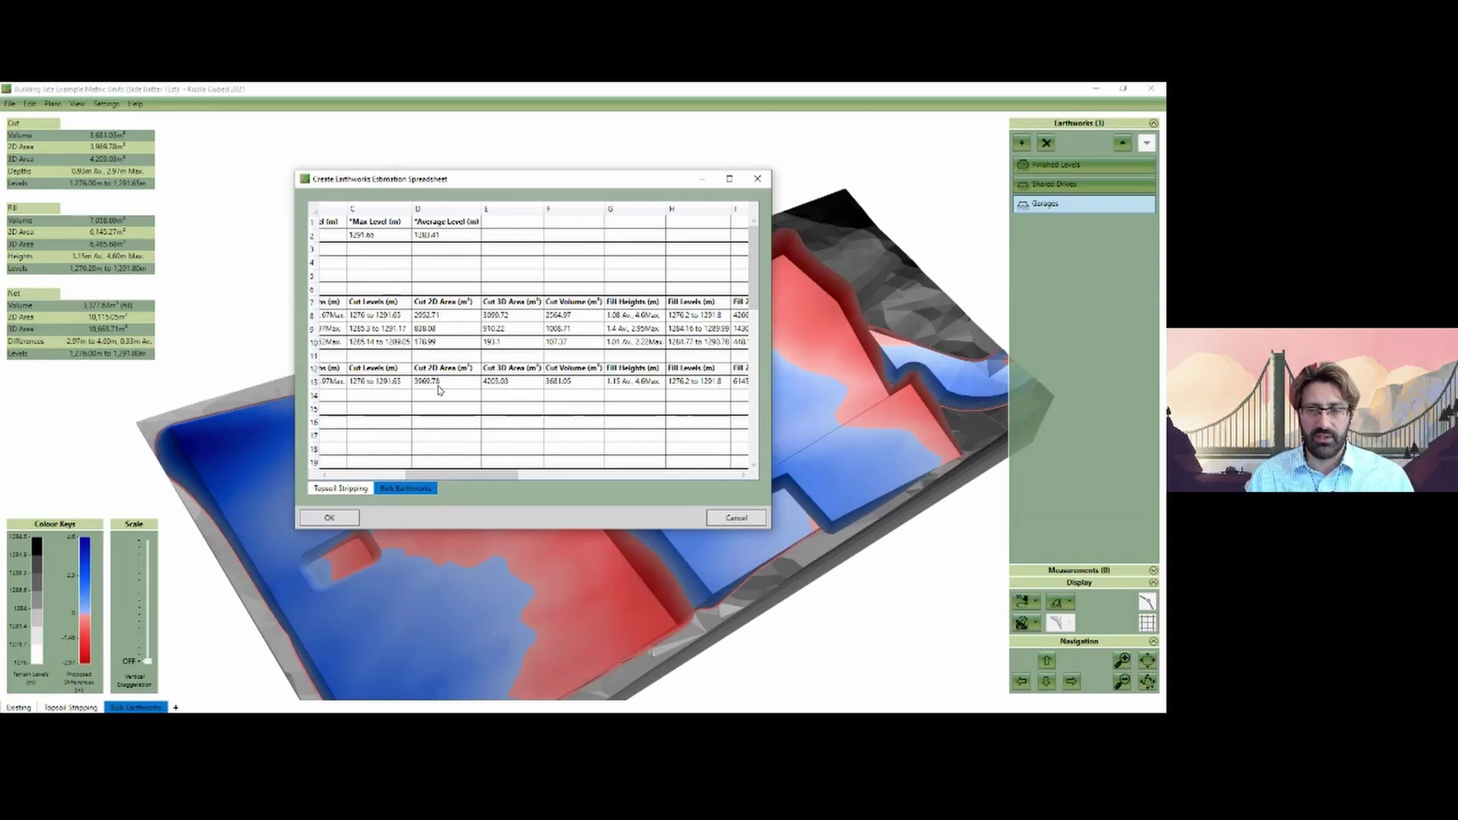
click(749, 519)
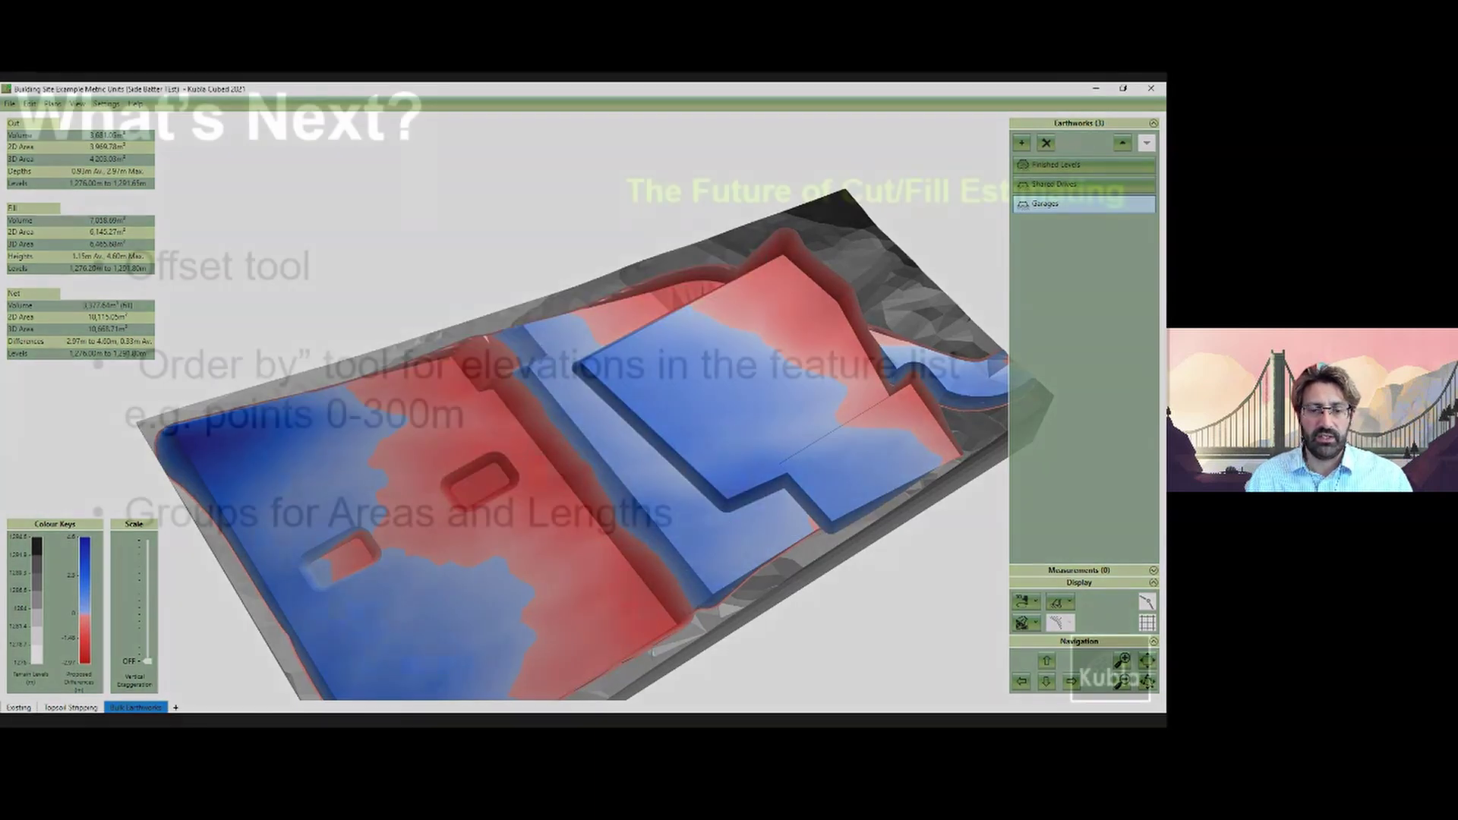